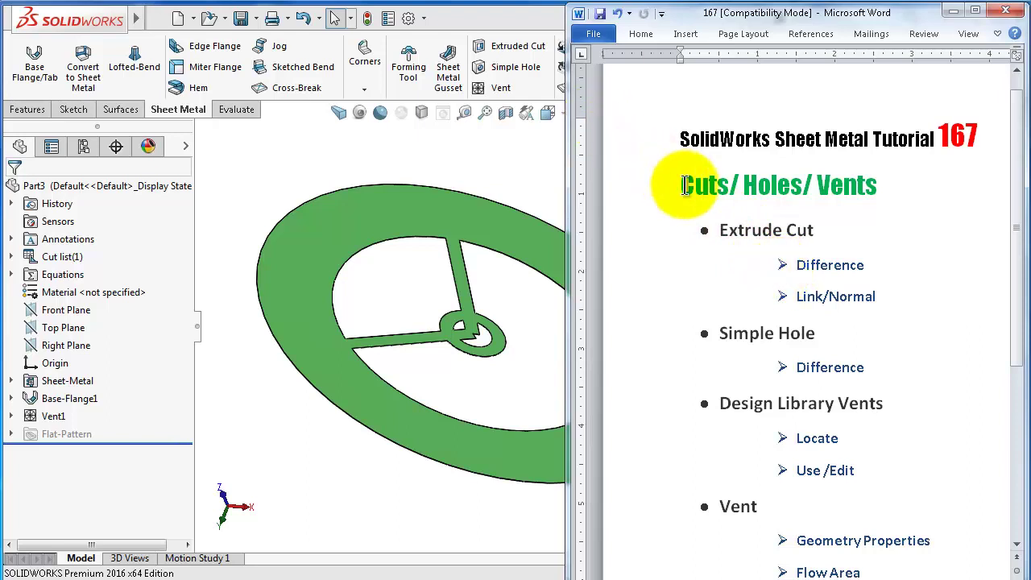
pyautogui.moveTo(1012, 308); pyautogui.dragTo(1017, 377)
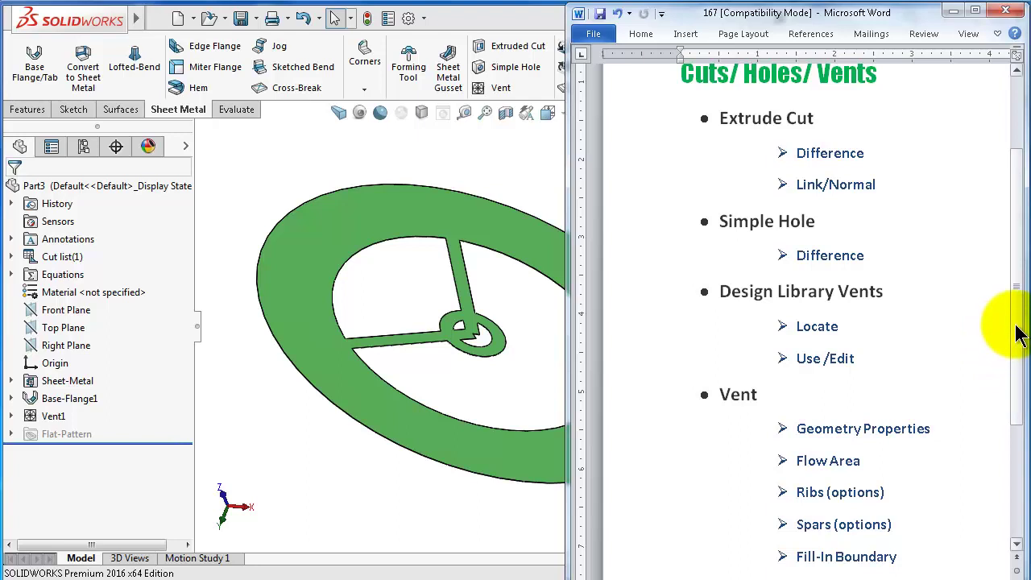
pyautogui.scroll(-2, 1017, 337)
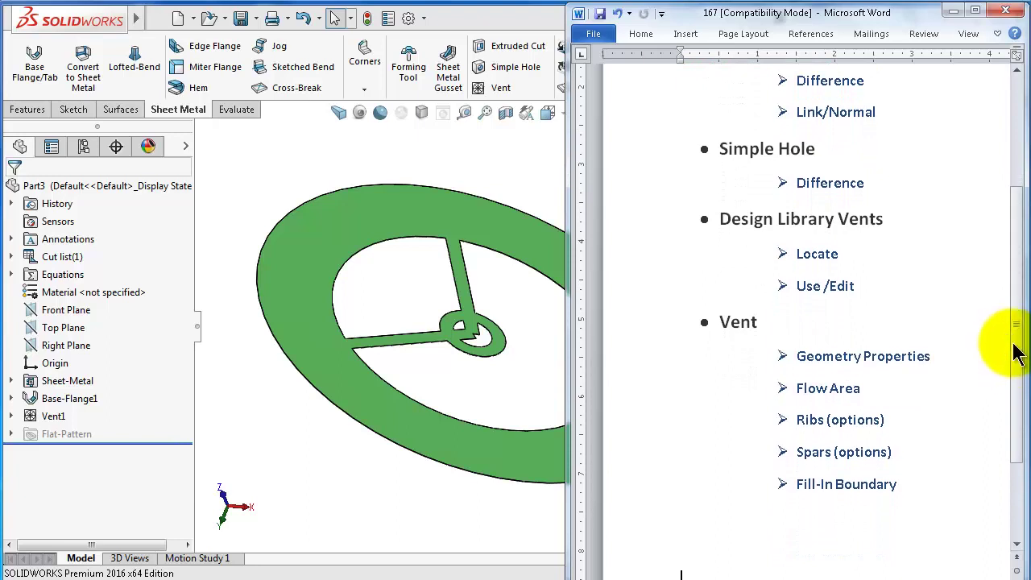
pyautogui.moveTo(1014, 343); pyautogui.dragTo(1018, 379)
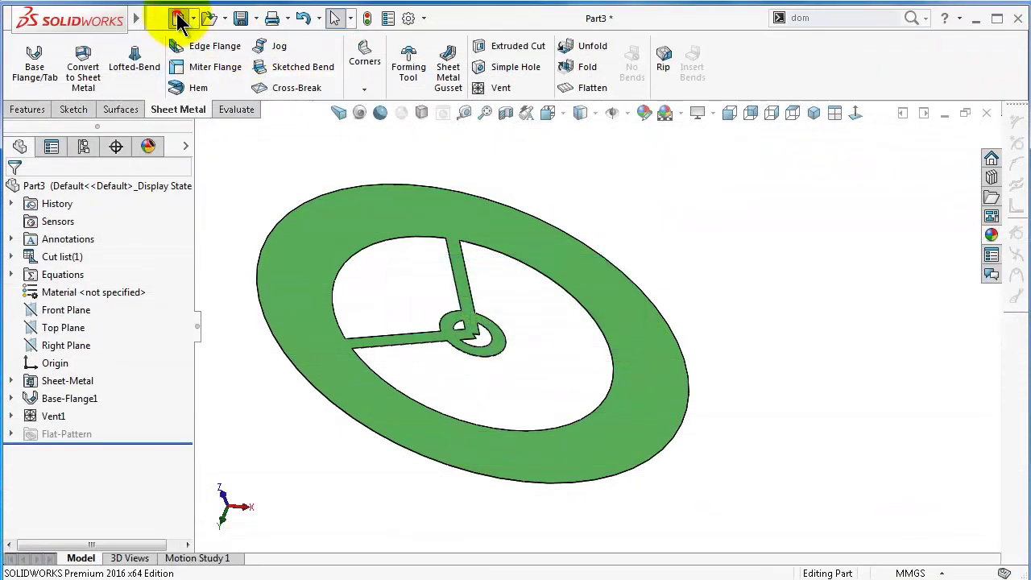
# - Create a new part and start a sketch on the Front Plane
pyautogui.click(177, 18)
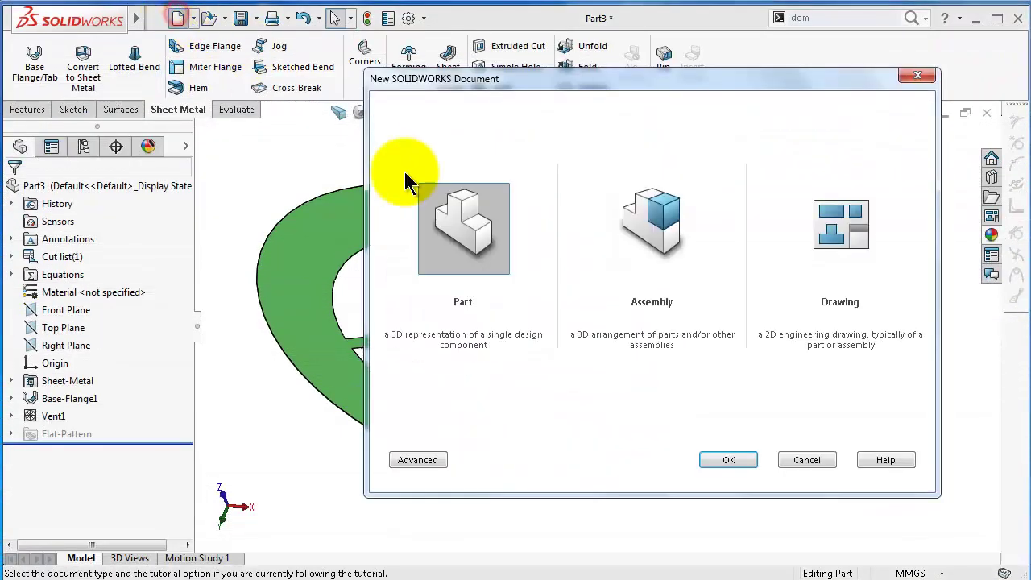
pyautogui.click(729, 460)
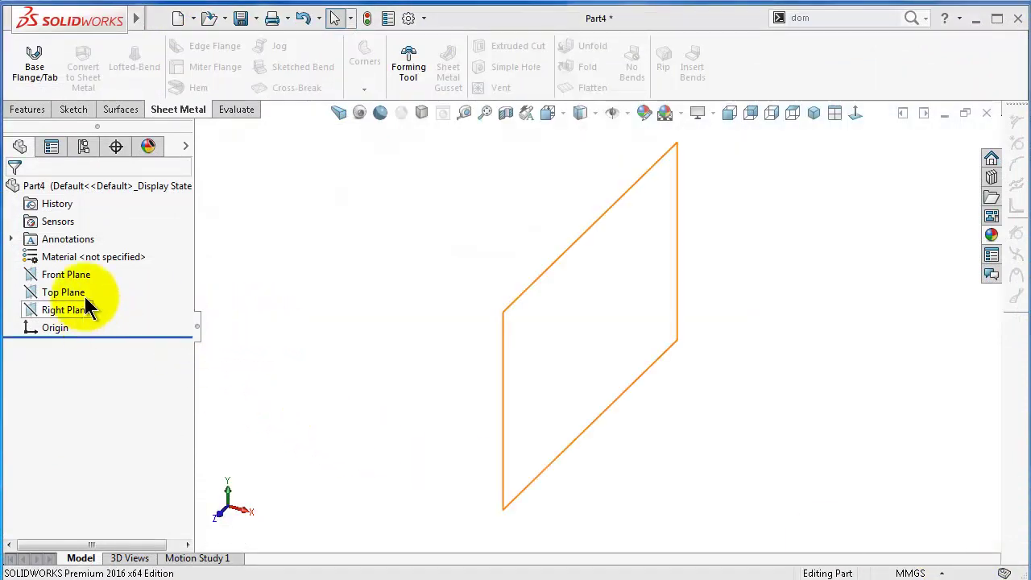
pyautogui.click(64, 274)
pyautogui.click(98, 243)
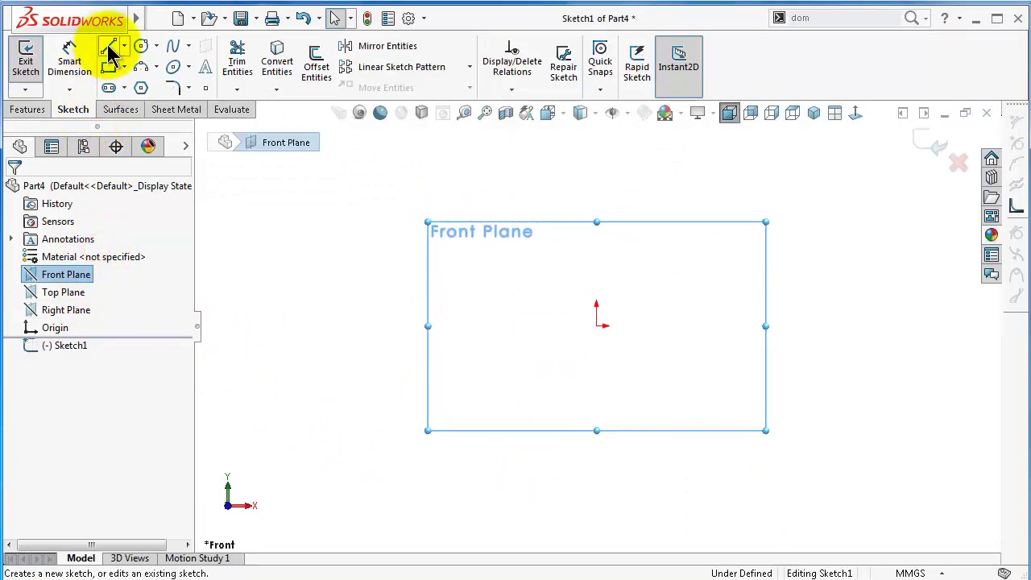
# - Sketch an open three-line profile: a vertical line about 38 mm, a horizontal base through the origin about 123 mm, and an outward-slanting line about 40 mm
pyautogui.click(109, 46)
pyautogui.click(502, 239)
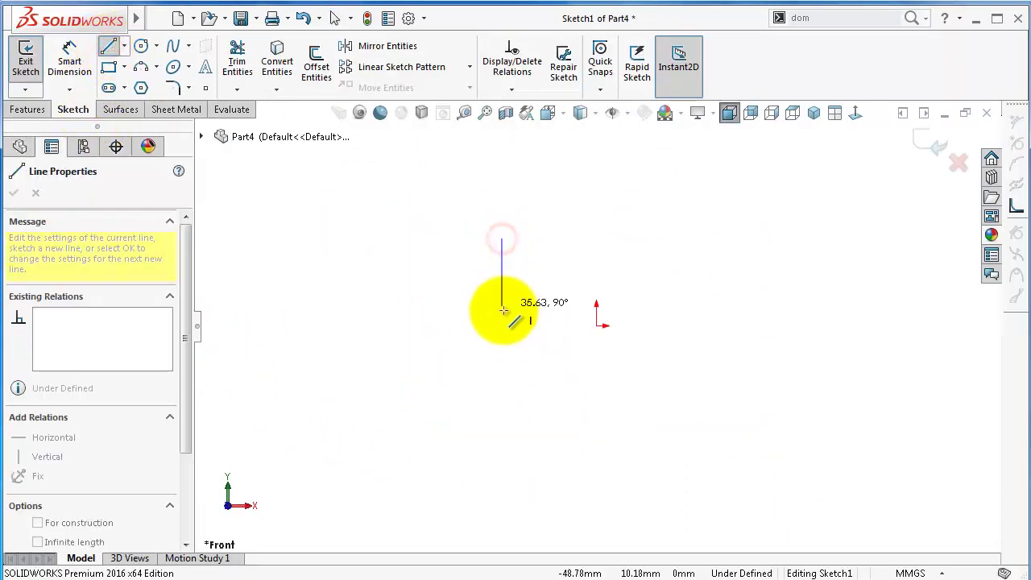
pyautogui.click(502, 325)
pyautogui.click(736, 325)
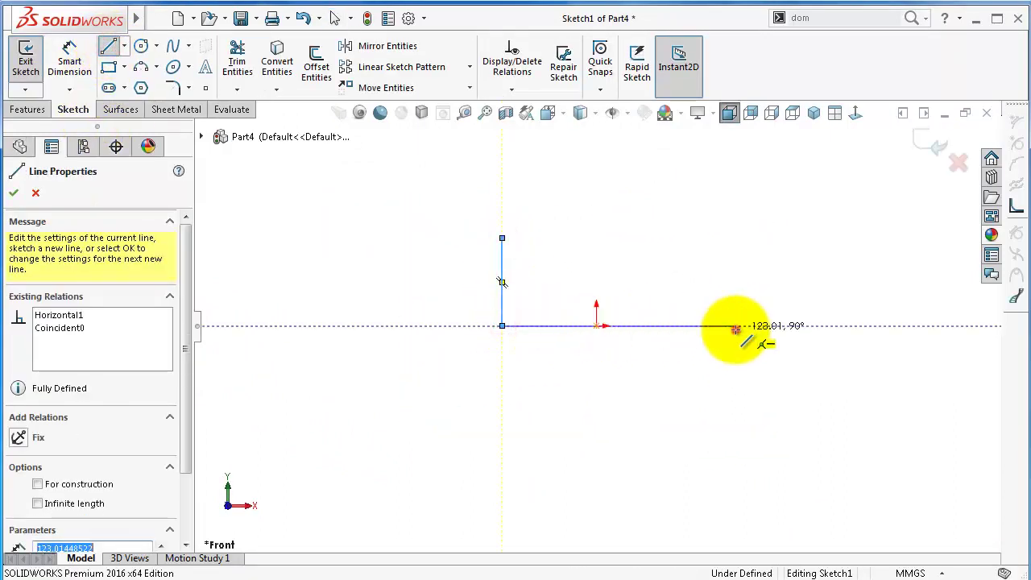
pyautogui.doubleClick(764, 236)
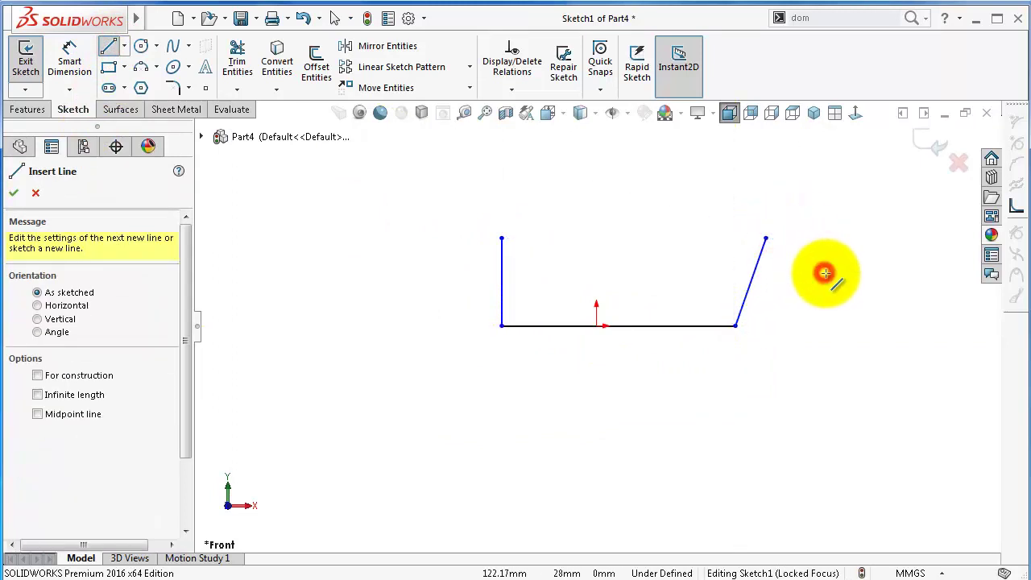
# - Dimension the horizontal base line to 100 mm and the vertical line to 50 mm
pyautogui.moveTo(405, 416); pyautogui.dragTo(414, 218, button='right')
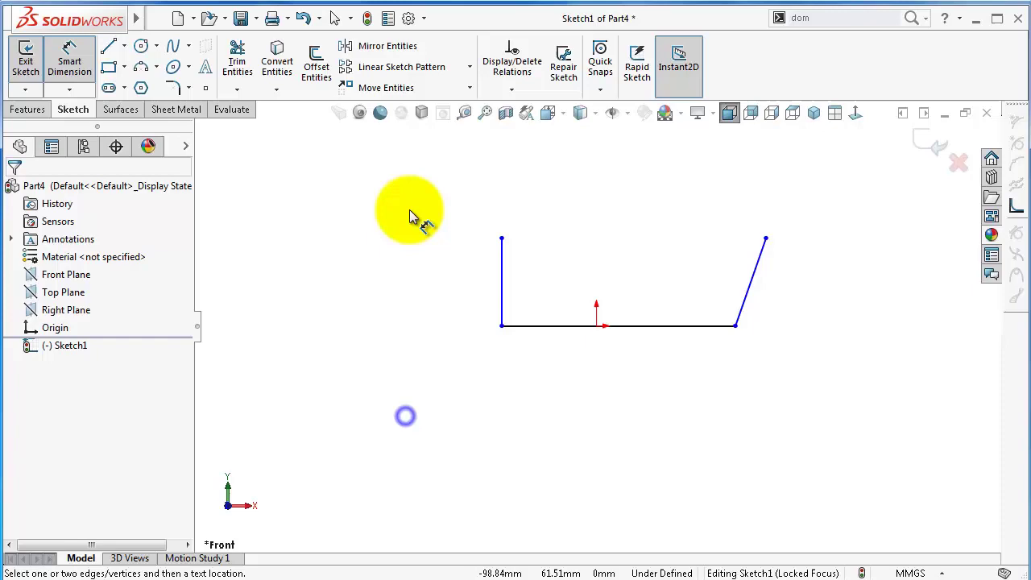
pyautogui.click(535, 326)
pyautogui.click(538, 366)
pyautogui.write('100')
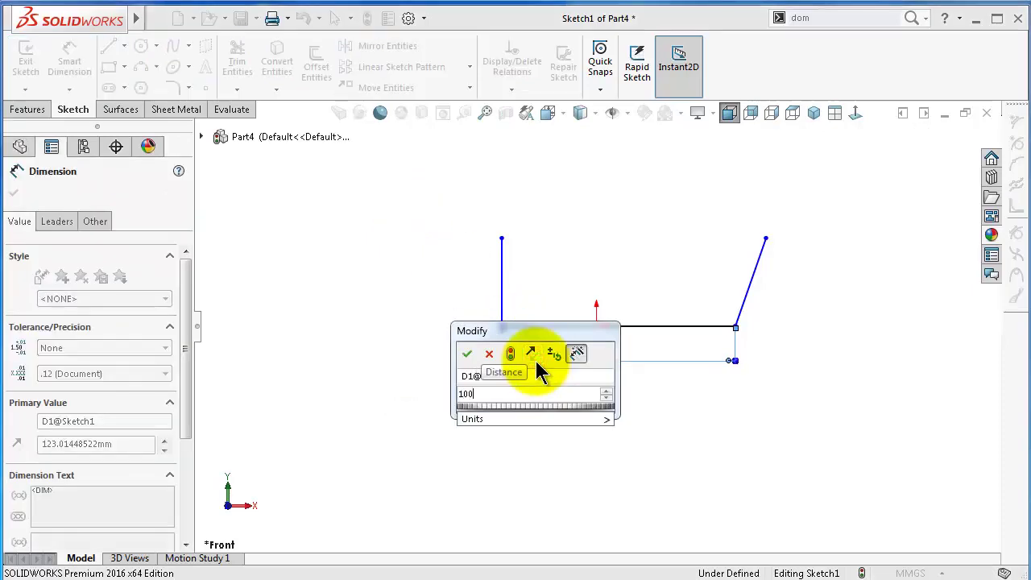
pyautogui.press('Return')
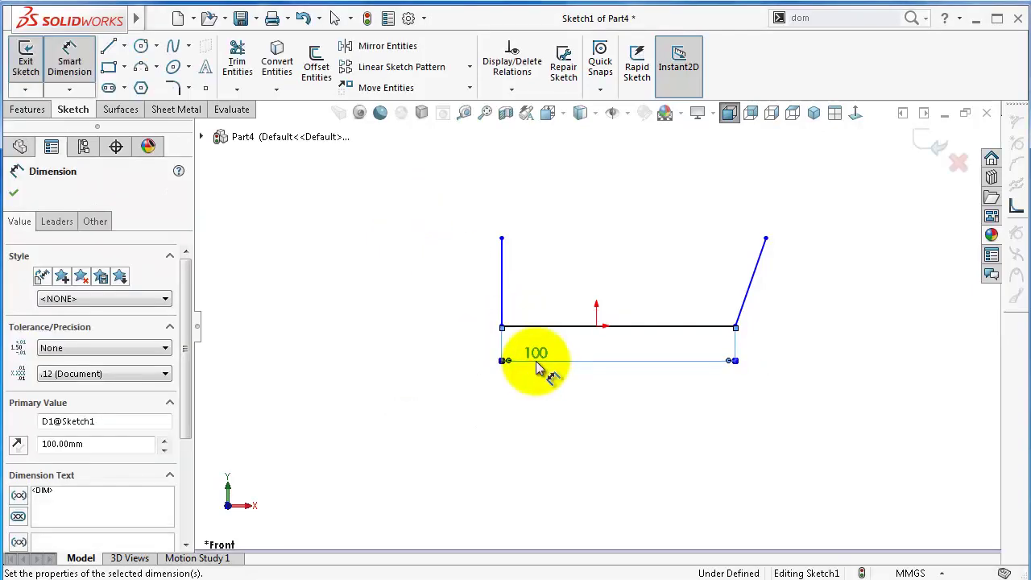
pyautogui.click(502, 259)
pyautogui.click(439, 259)
pyautogui.write('50')
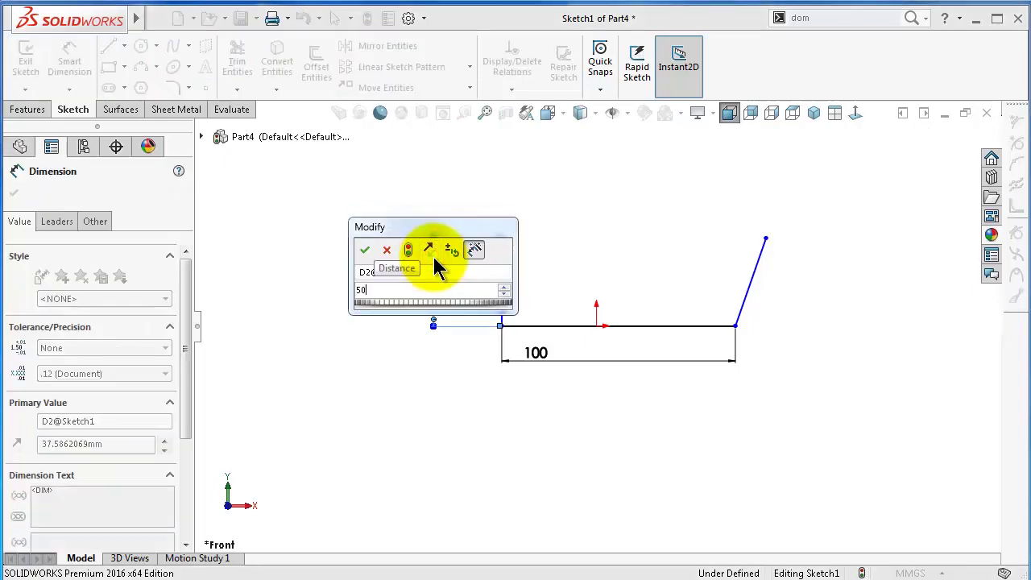
pyautogui.press('Return')
# - Set the angle between the slanted line and the base line to 120 degrees
pyautogui.click(759, 261)
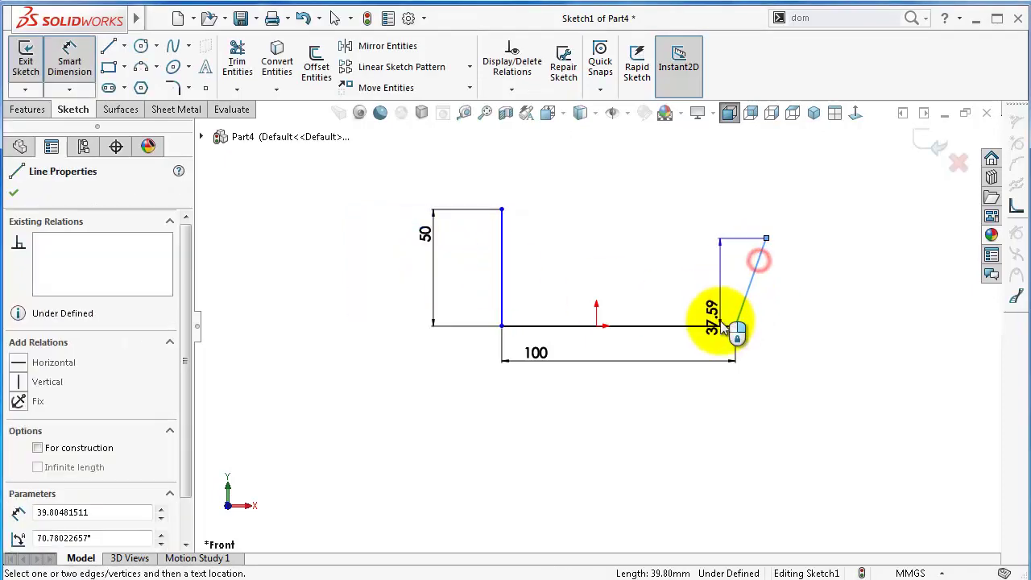
pyautogui.click(717, 326)
pyautogui.click(703, 289)
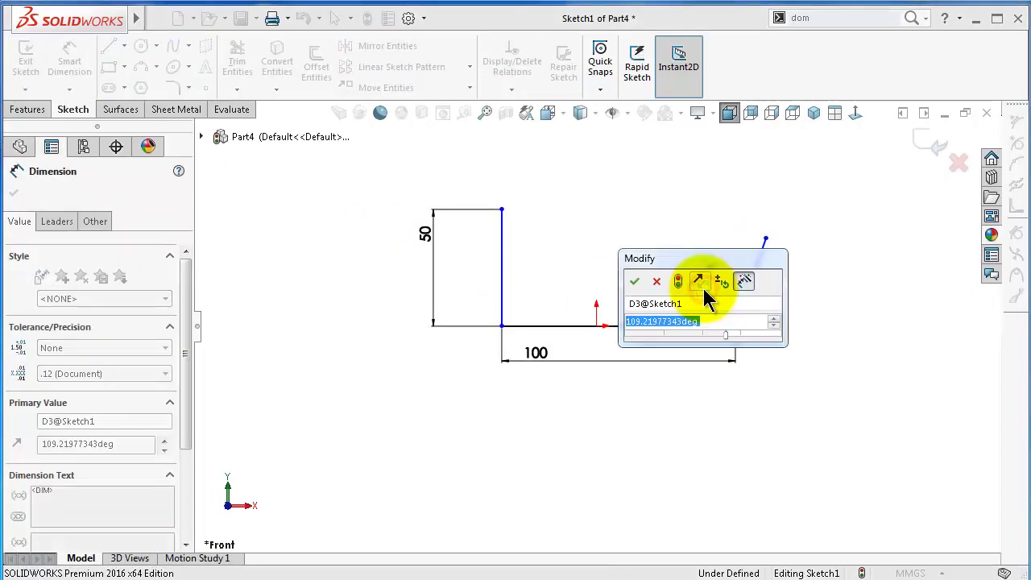
pyautogui.write('120')
pyautogui.press('Return')
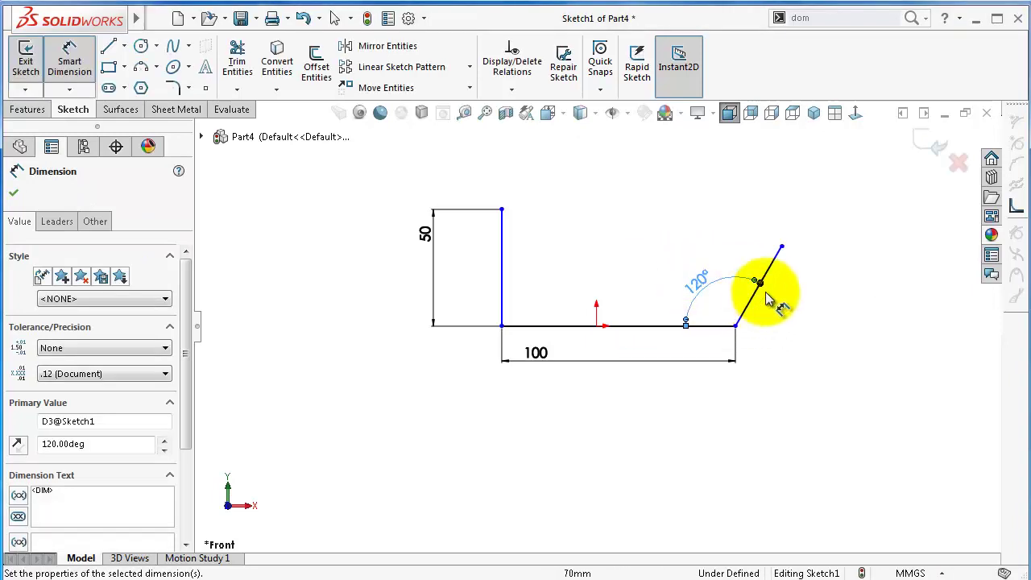
pyautogui.press('Escape')
# - Add a horizontal relation between the upper endpoints of the slanted and vertical lines
pyautogui.click(781, 245)
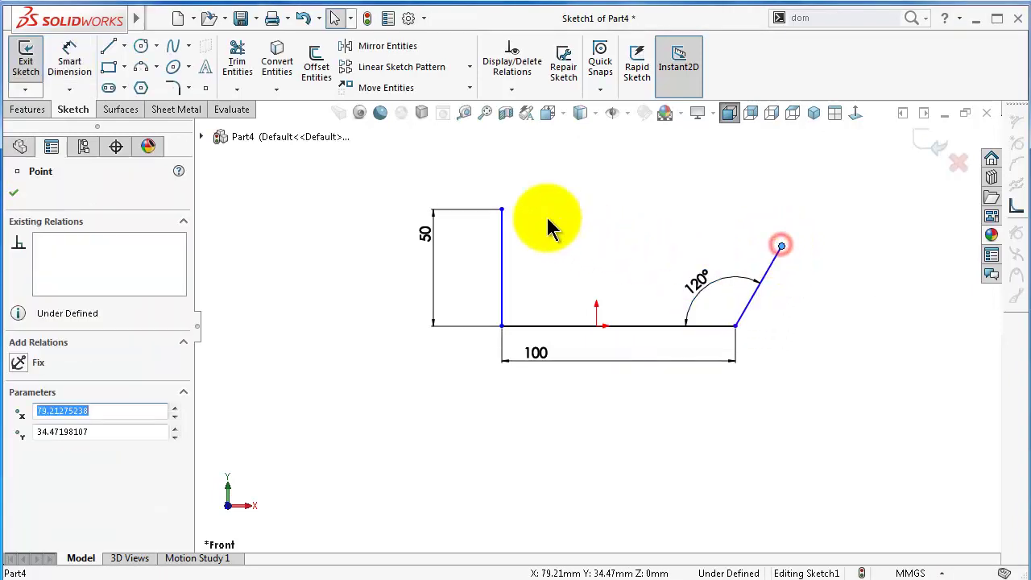
pyautogui.keyDown('ctrl'); pyautogui.click(502, 210); pyautogui.keyUp('ctrl')
pyautogui.click(548, 135)
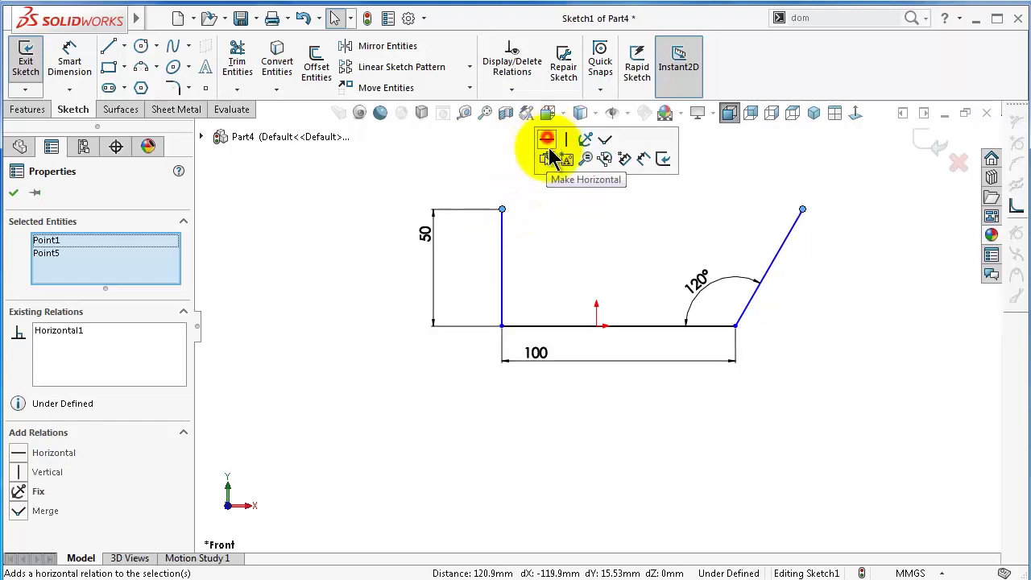
pyautogui.click(600, 441)
# - Centre the base line on the origin with a midpoint relation
pyautogui.click(624, 326)
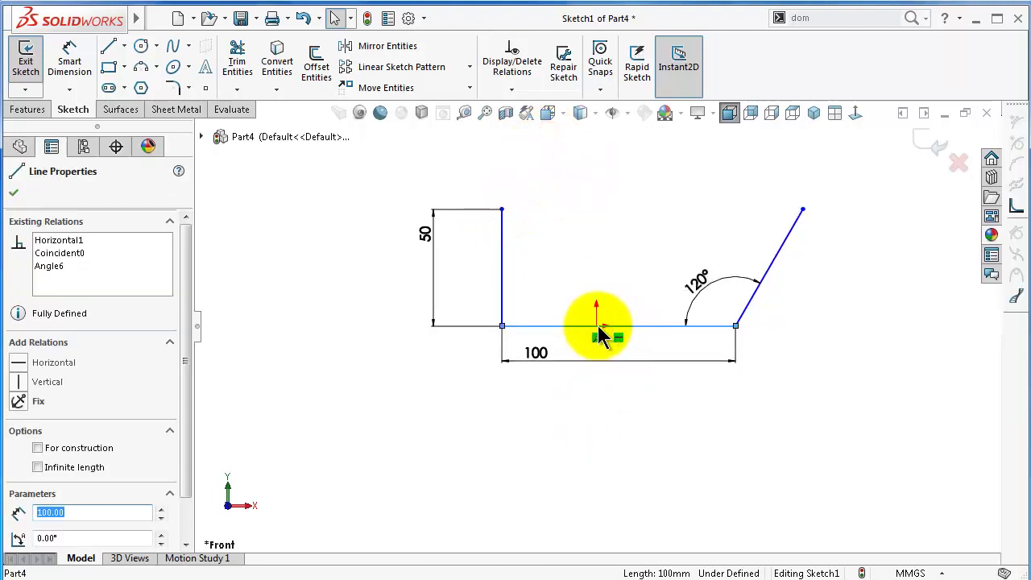
pyautogui.keyDown('ctrl'); pyautogui.click(598, 329); pyautogui.keyUp('ctrl')
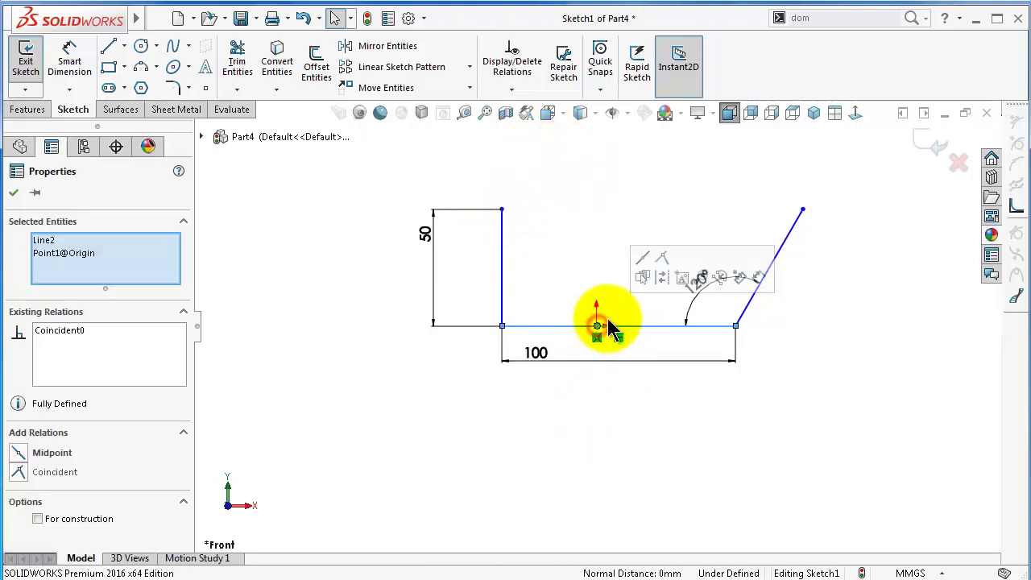
pyautogui.click(646, 258)
pyautogui.click(585, 206)
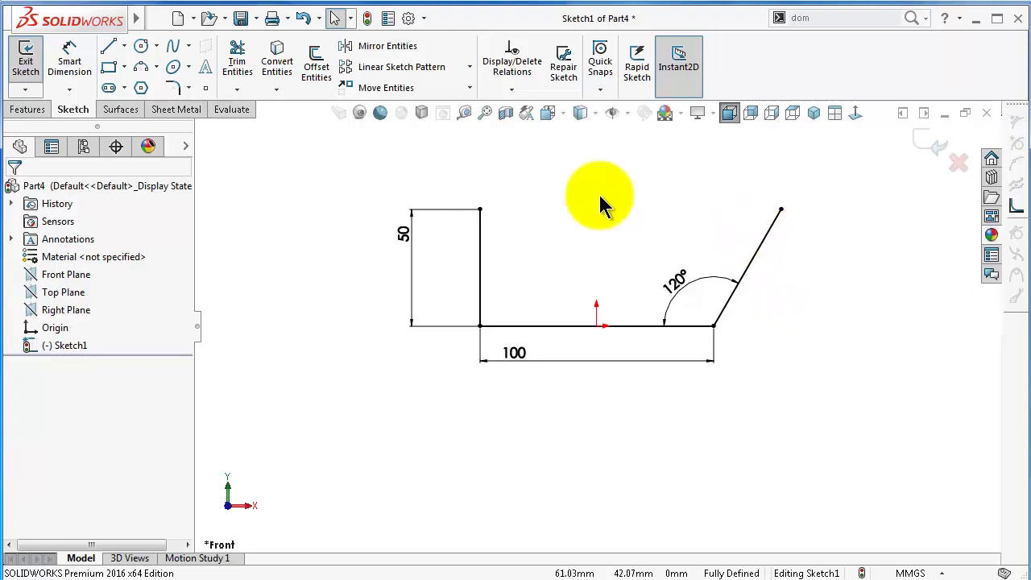
# - Create a sheet metal base flange from the profile with 1 mm thickness, keeping the 1 mm bend radius and K-Factor of 0.38
pyautogui.click(176, 109)
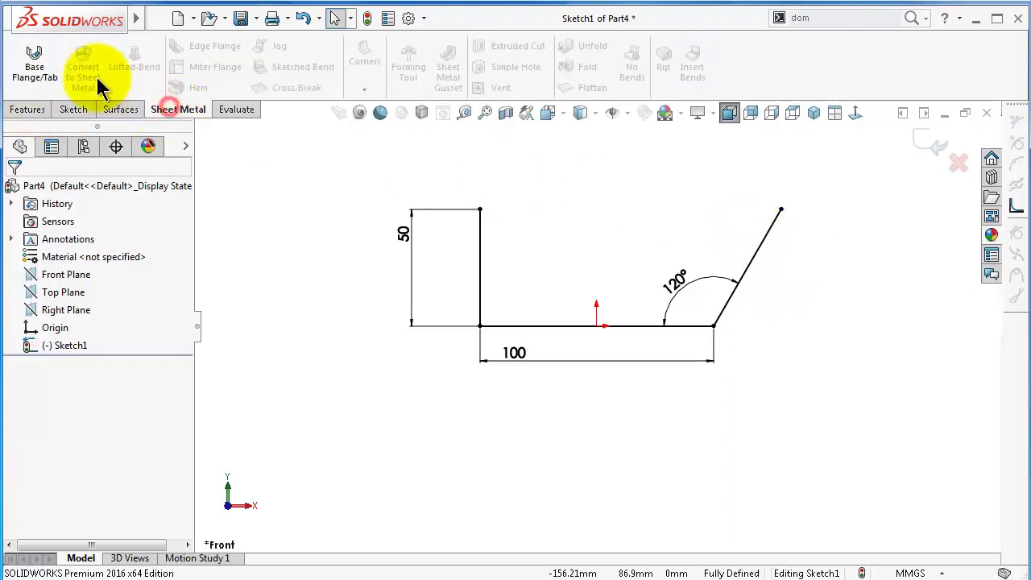
pyautogui.click(45, 68)
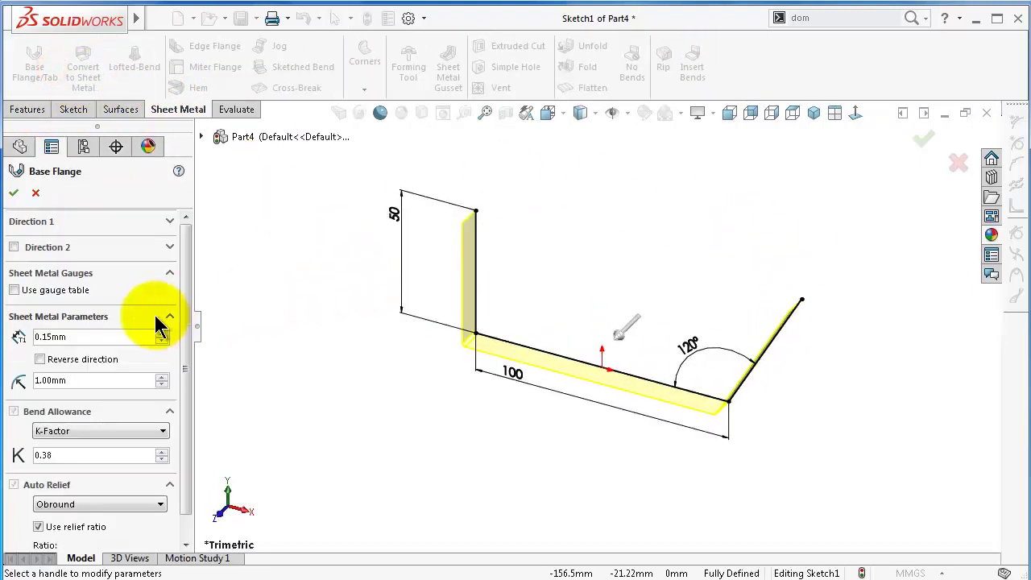
pyautogui.moveTo(98, 337); pyautogui.dragTo(36, 338)
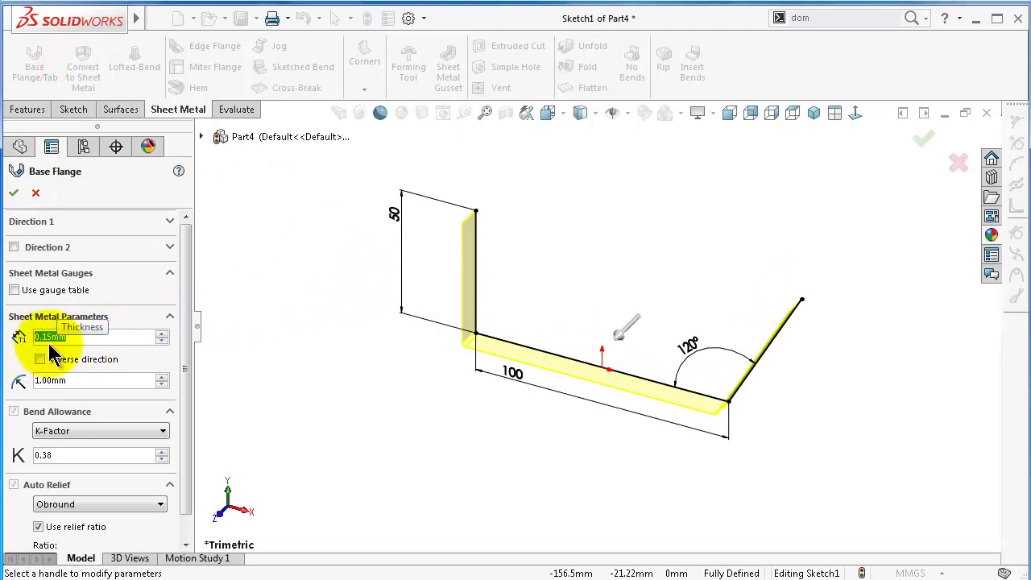
pyautogui.write('1')
pyautogui.press('Return')
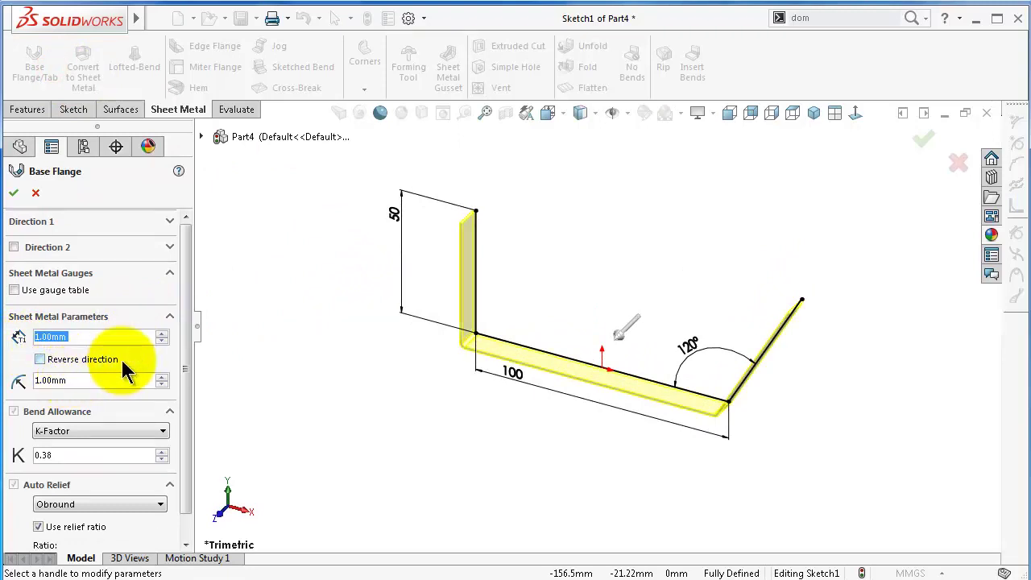
pyautogui.moveTo(185, 362); pyautogui.dragTo(188, 391)
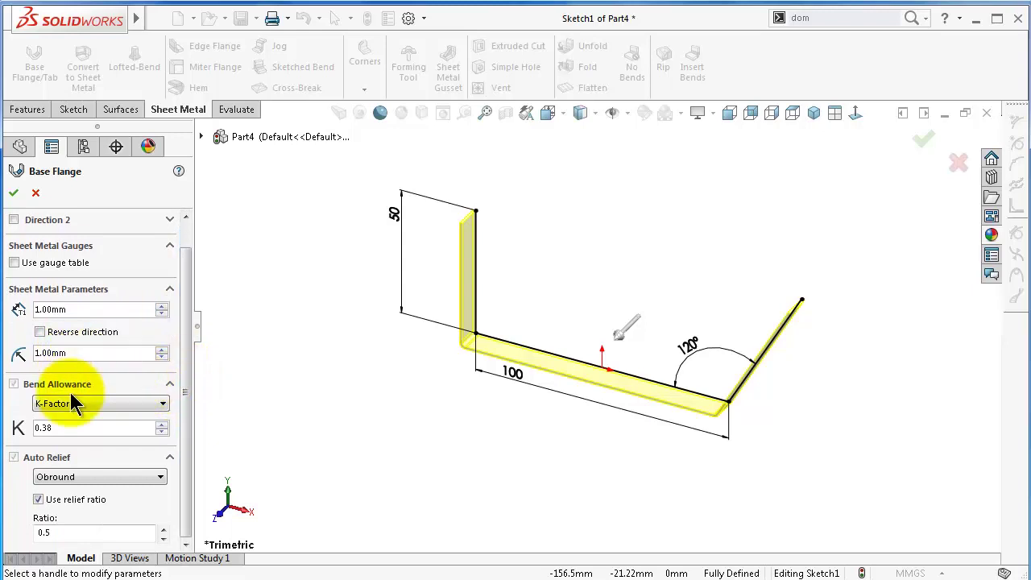
pyautogui.click(15, 195)
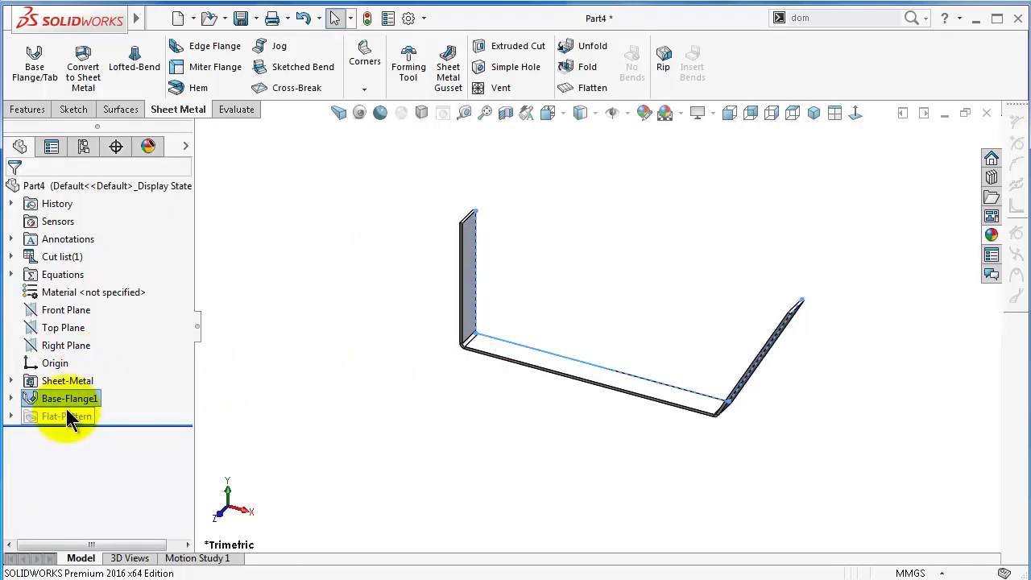
# - Edit the base flange and extend its depth to about 88 mm
pyautogui.click(69, 398)
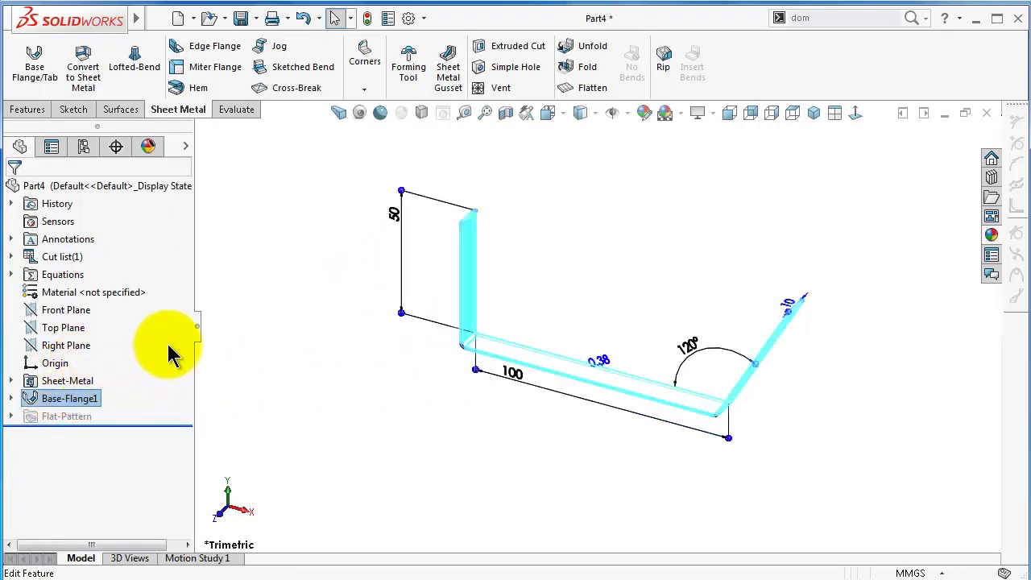
pyautogui.click(32, 355)
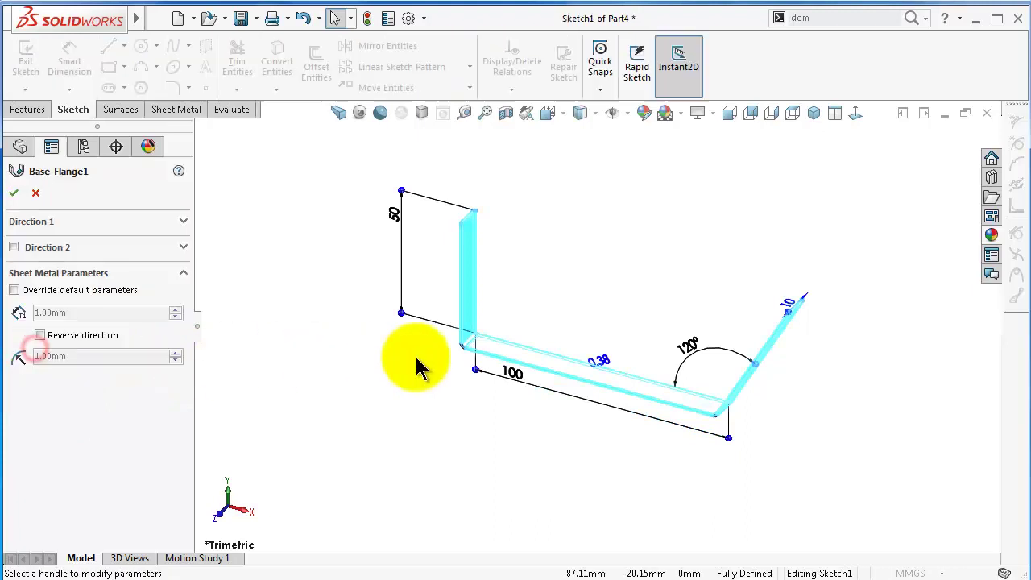
pyautogui.click(611, 336)
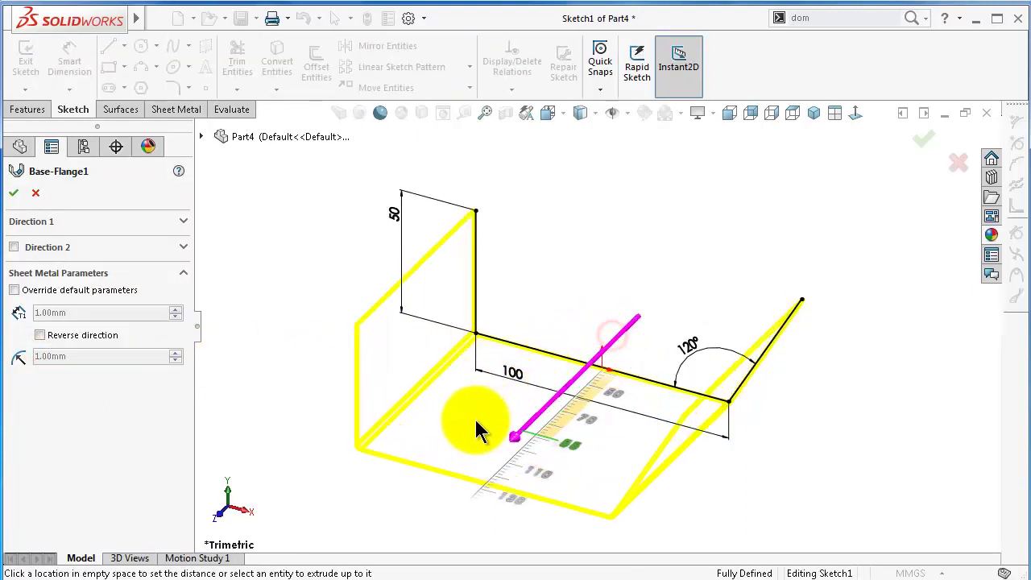
pyautogui.click(475, 420)
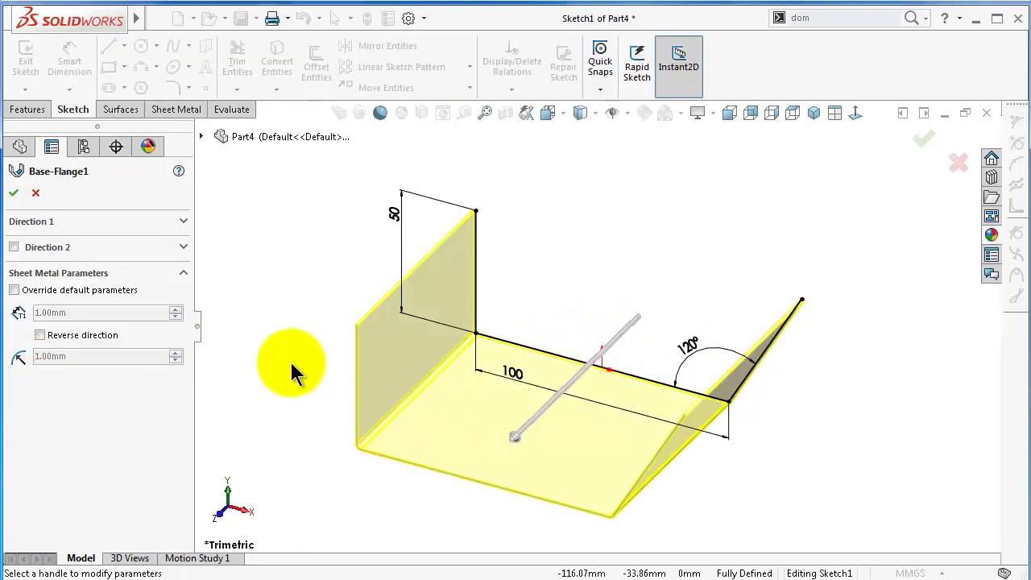
pyautogui.click(15, 194)
pyautogui.click(642, 271)
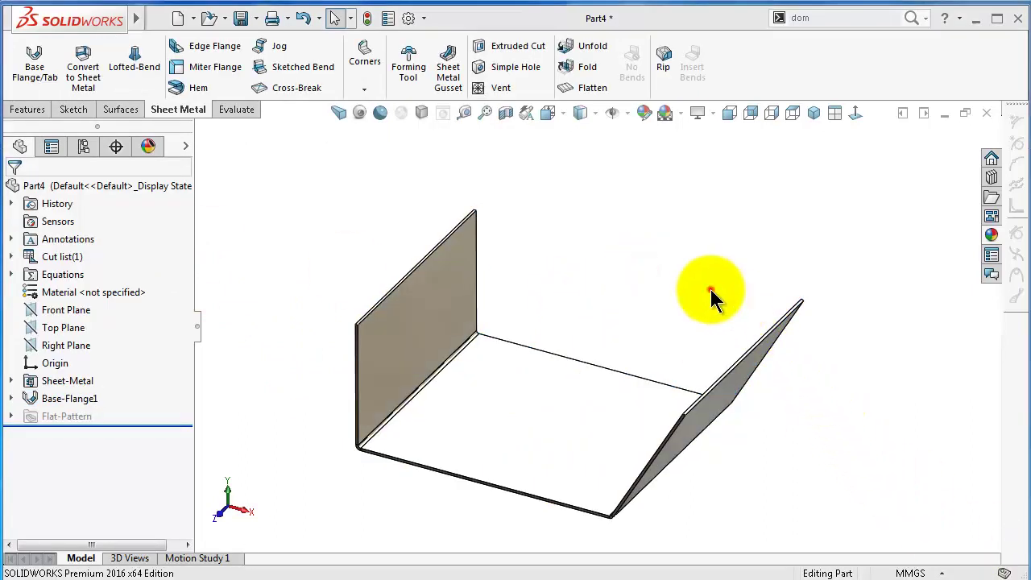
# - Start a sketch on the vertical flange's outer face and draw an upright rectangle about 7.6 mm wide near its side edge
pyautogui.moveTo(711, 292)
pyautogui.mouseDown(button='middle')
pyautogui.moveTo(695, 284)
pyautogui.moveTo(699, 310)
pyautogui.moveTo(575, 364)
pyautogui.moveTo(483, 377)
pyautogui.moveTo(512, 435)
pyautogui.moveTo(494, 405)
pyautogui.mouseUp(button='middle')
pyautogui.click(488, 391)
pyautogui.click(535, 342)
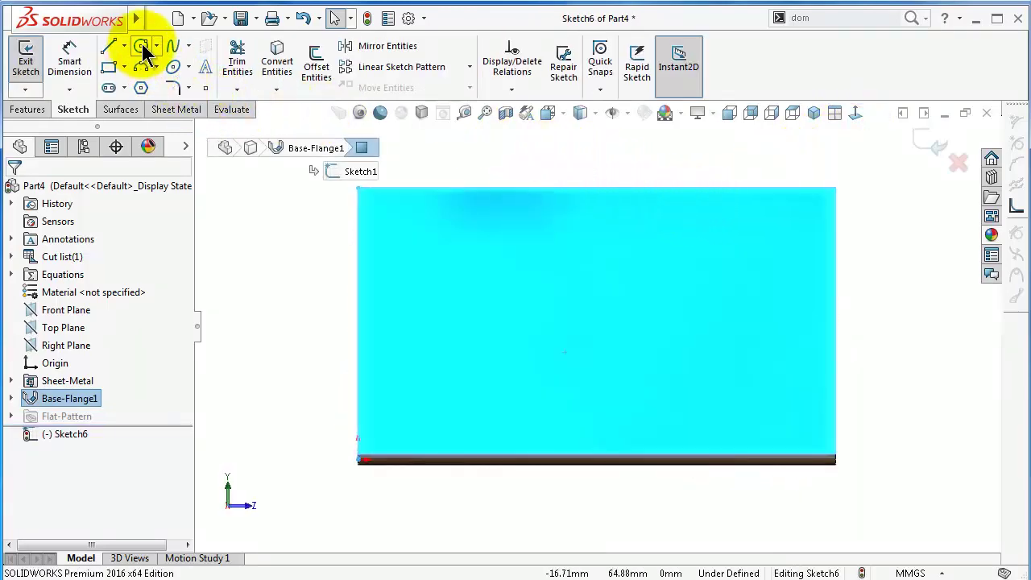
pyautogui.click(109, 67)
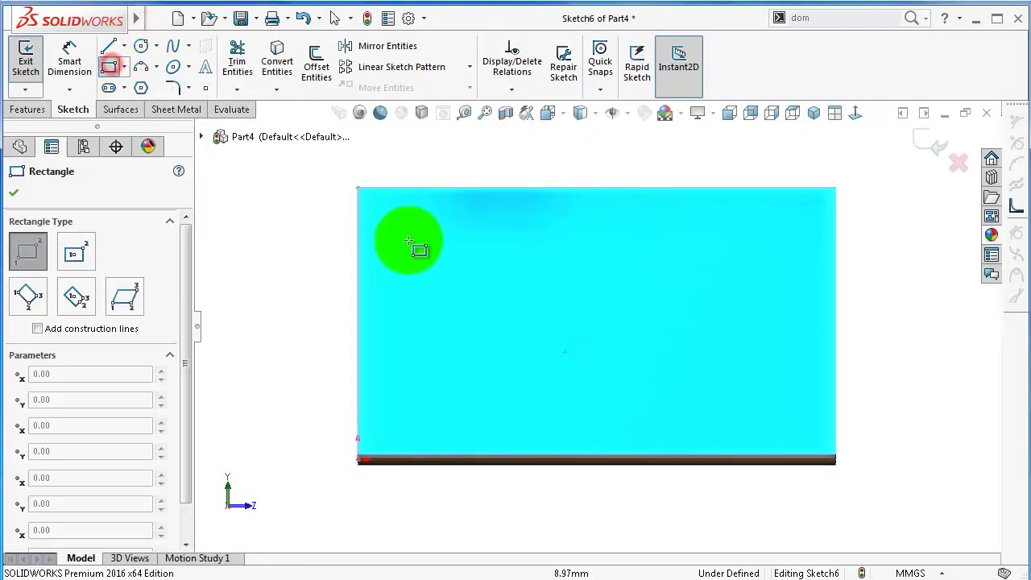
pyautogui.click(405, 256)
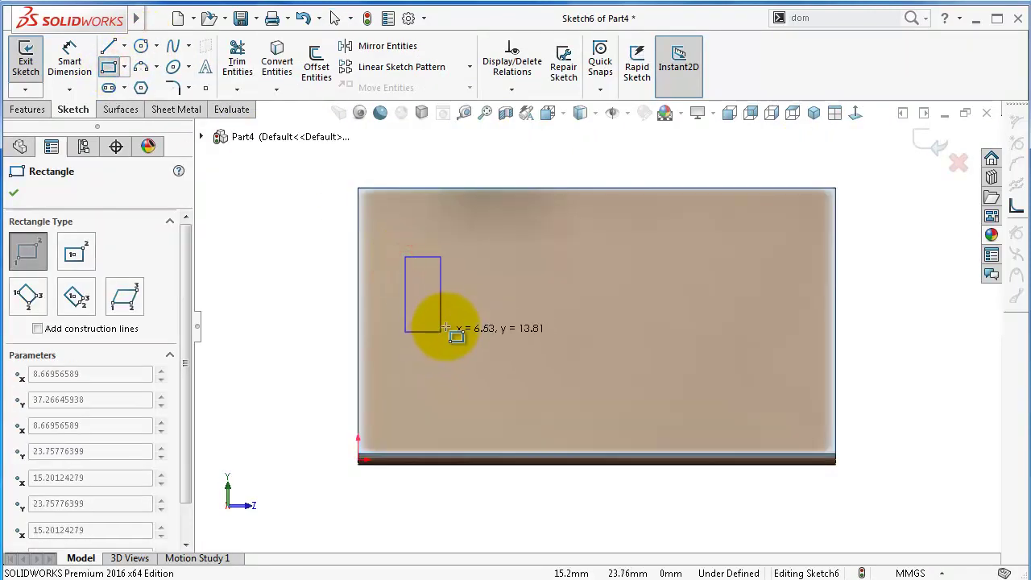
pyautogui.click(447, 324)
# - Position the rectangle 5 mm from the flange's nearest side edge and 15 mm below its upper edge
pyautogui.moveTo(320, 310); pyautogui.dragTo(350, 210, button='right')
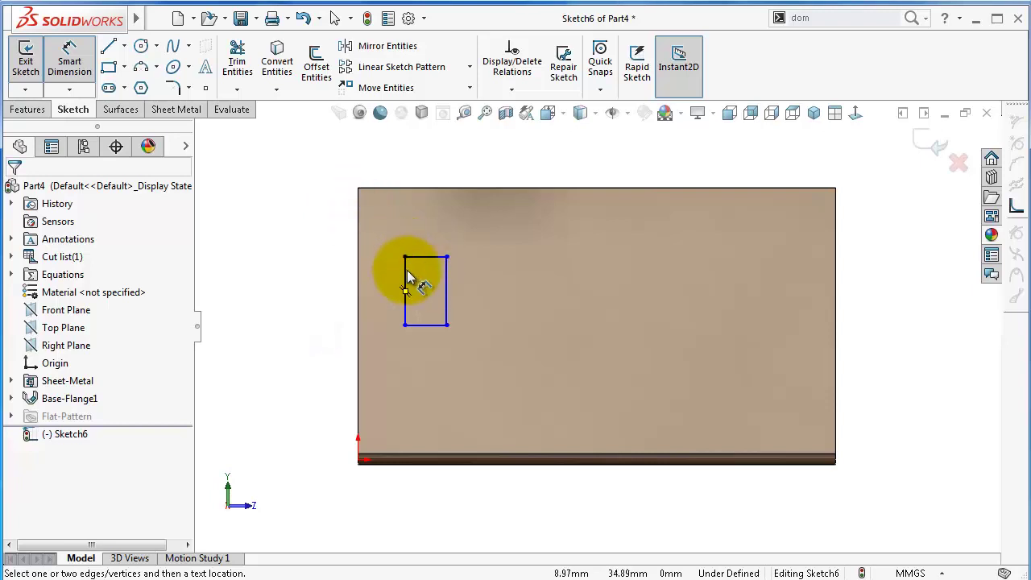
pyautogui.click(406, 274)
pyautogui.click(357, 277)
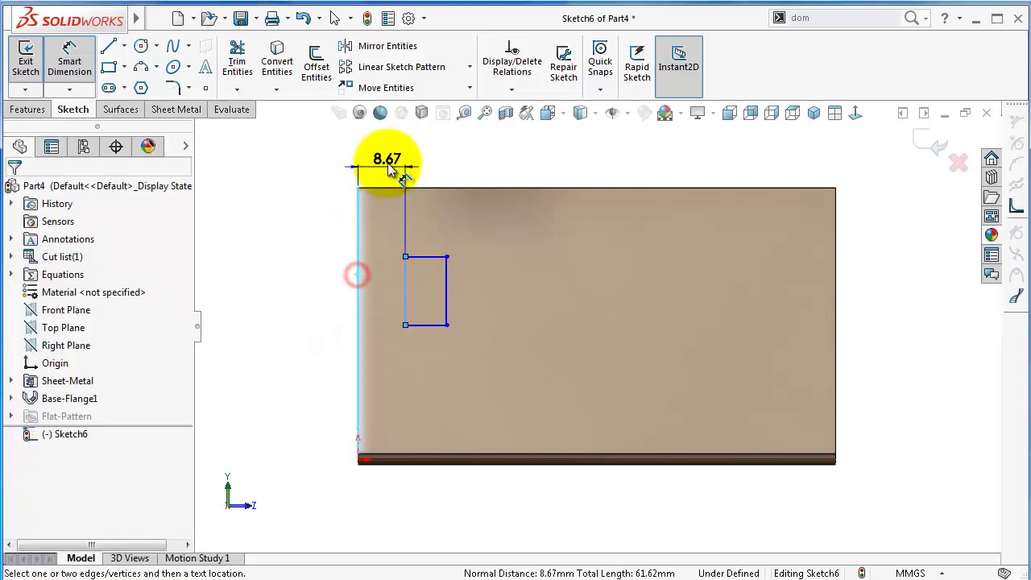
pyautogui.click(387, 163)
pyautogui.write('5.00mm')
pyautogui.press('Return')
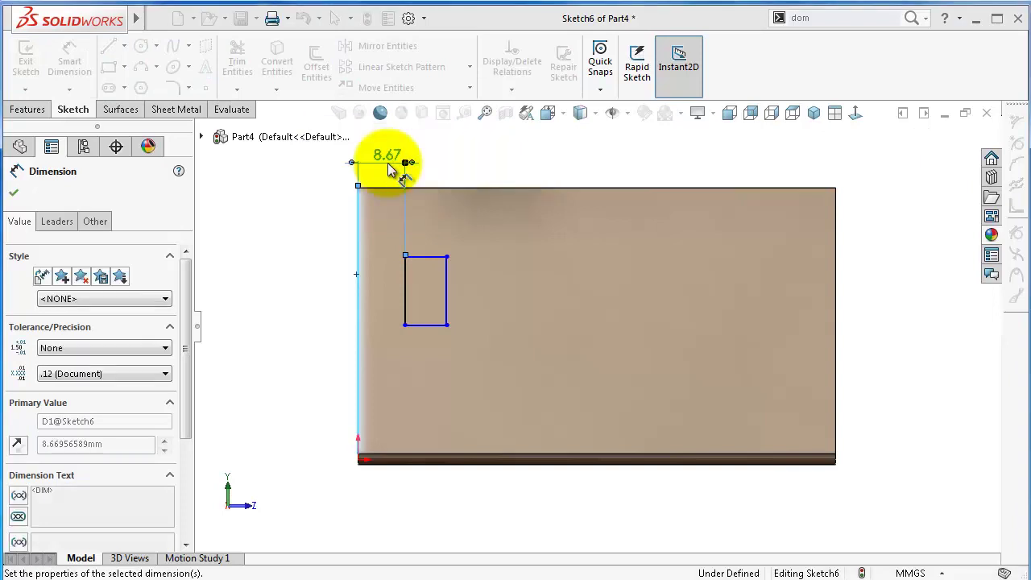
pyautogui.click(422, 257)
pyautogui.click(439, 188)
pyautogui.click(274, 230)
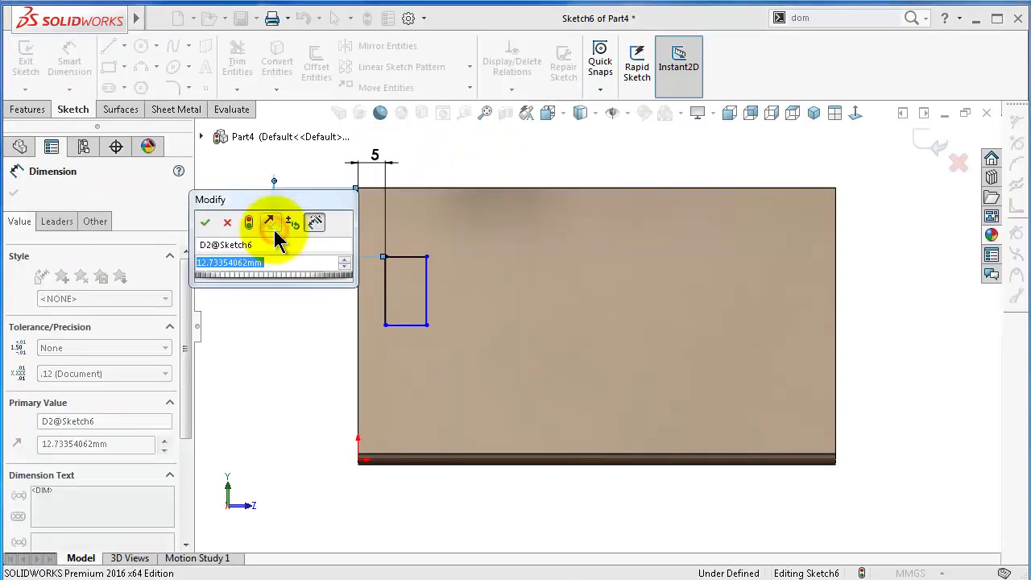
pyautogui.write('15')
pyautogui.press('Return')
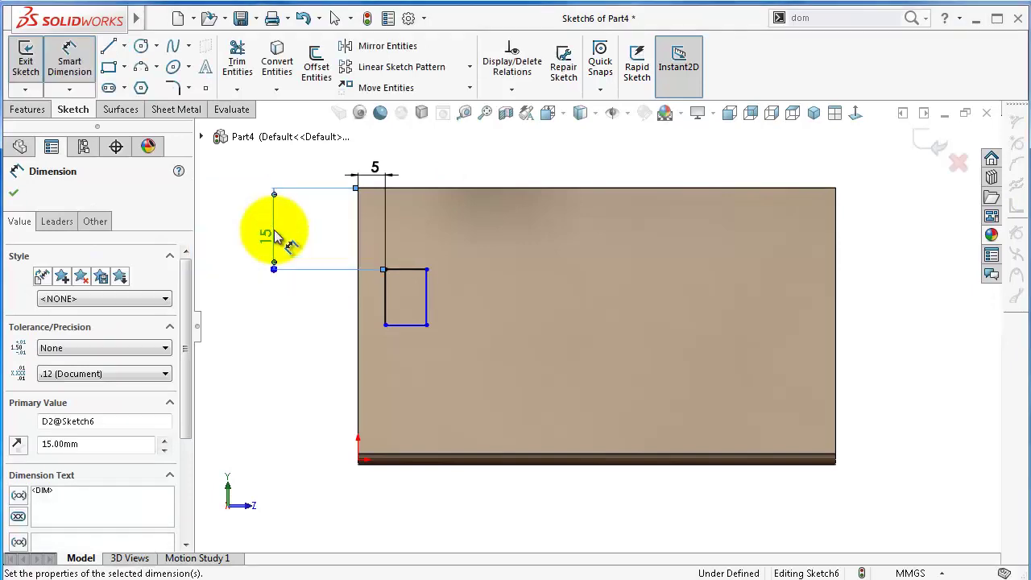
# - Dimension the rectangle 5 mm wide and 10 mm high
pyautogui.click(422, 273)
pyautogui.click(428, 250)
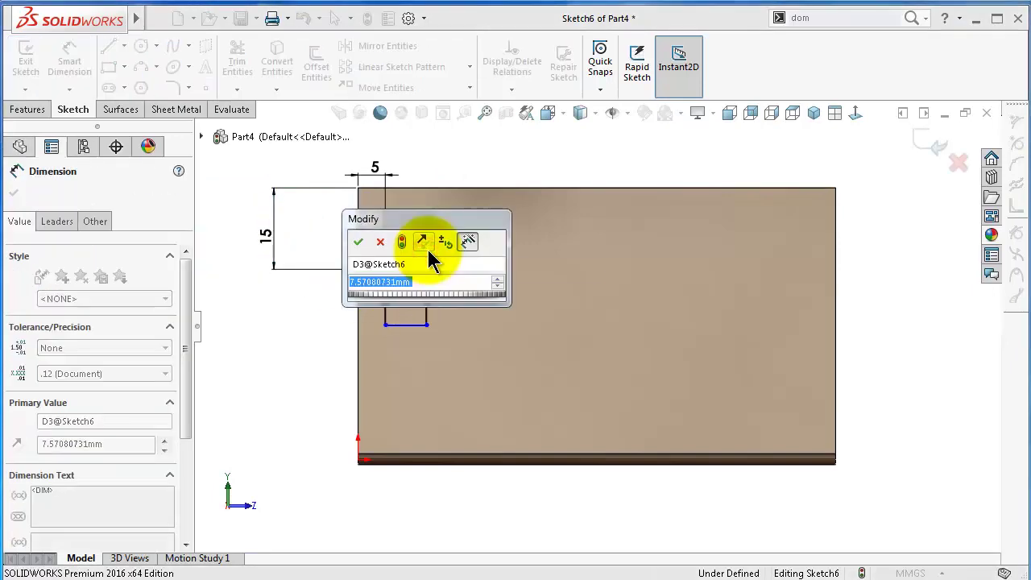
pyautogui.write('5')
pyautogui.press('Return')
pyautogui.click(412, 296)
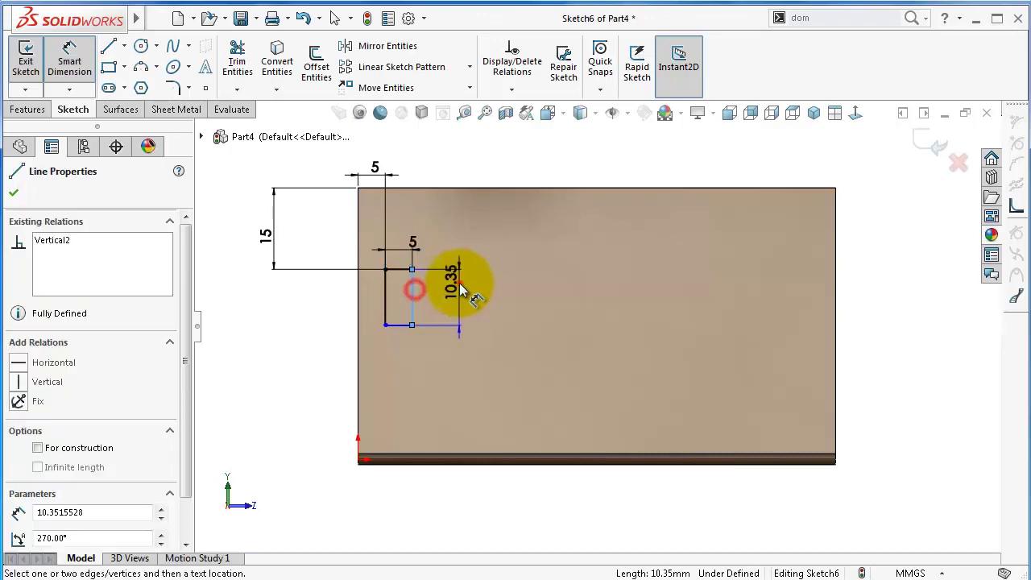
pyautogui.click(460, 283)
pyautogui.write('10')
pyautogui.press('Return')
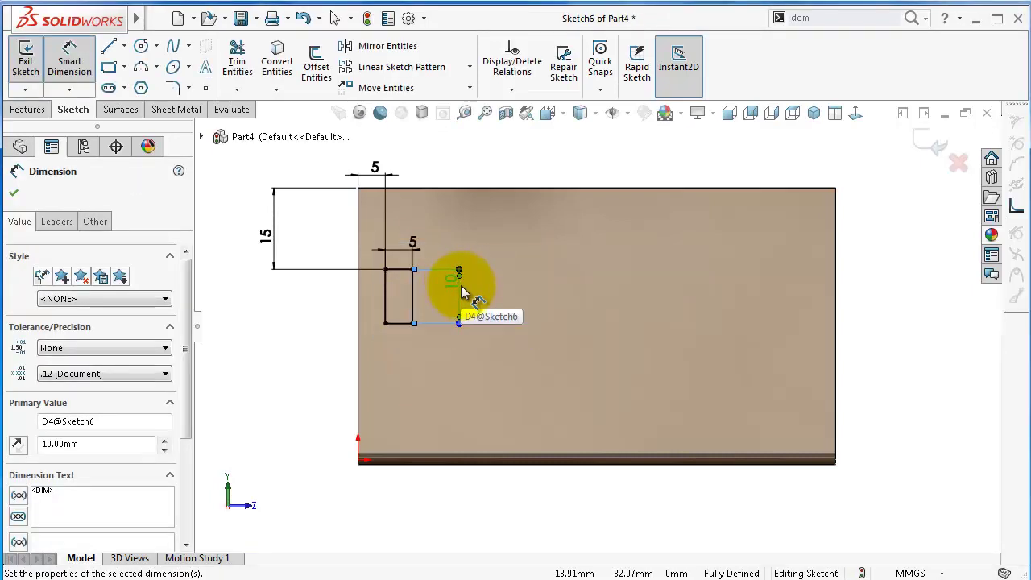
# - Cut-extrude the rectangle as a blind normal cut, 31 mm in direction 1 and 24 mm in direction 2
pyautogui.moveTo(461, 285); pyautogui.dragTo(793, 394, button='middle')
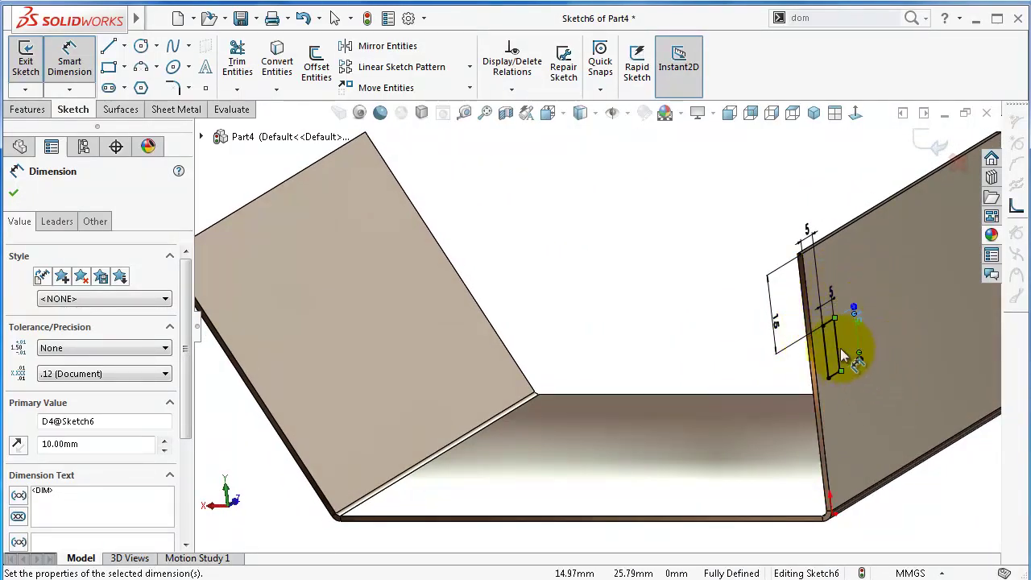
pyautogui.press('Left')
pyautogui.press('Left')
pyautogui.click(180, 111)
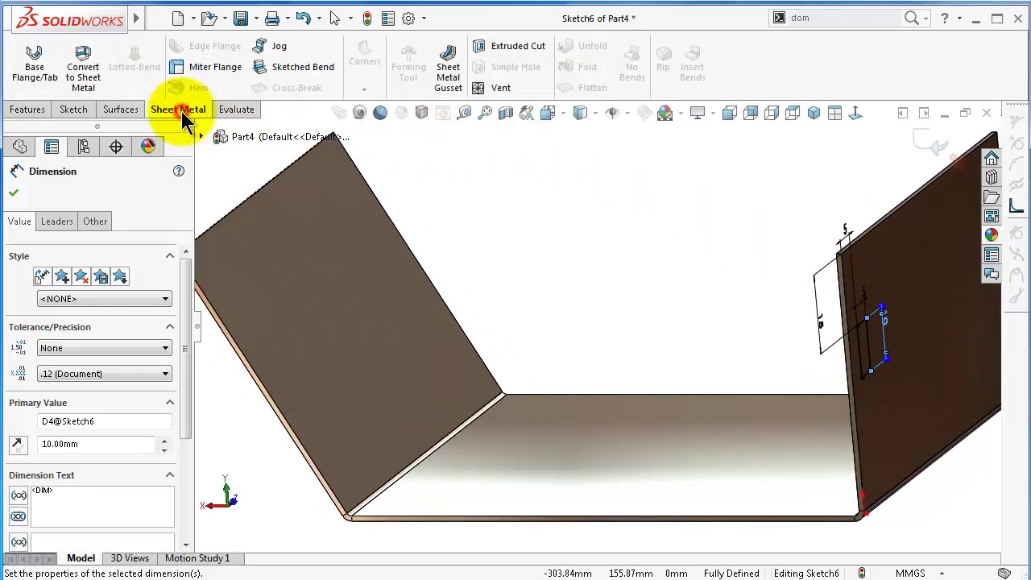
pyautogui.click(518, 46)
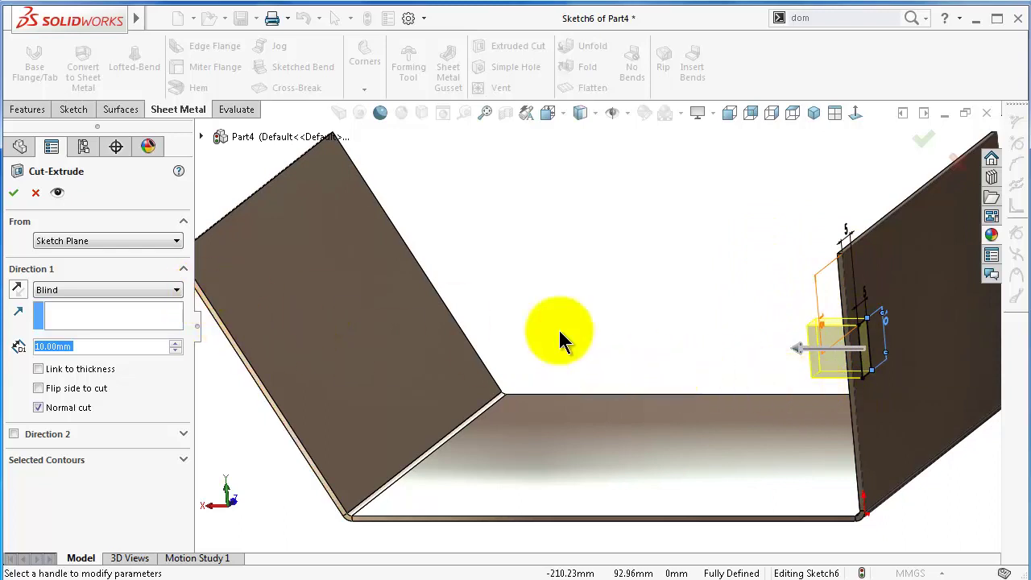
pyautogui.click(796, 348)
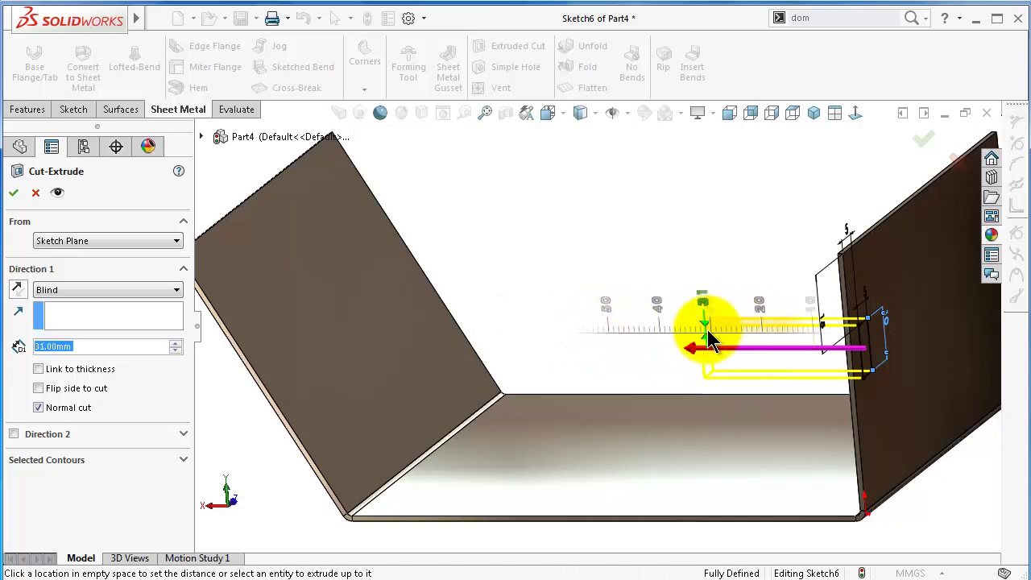
pyautogui.click(704, 332)
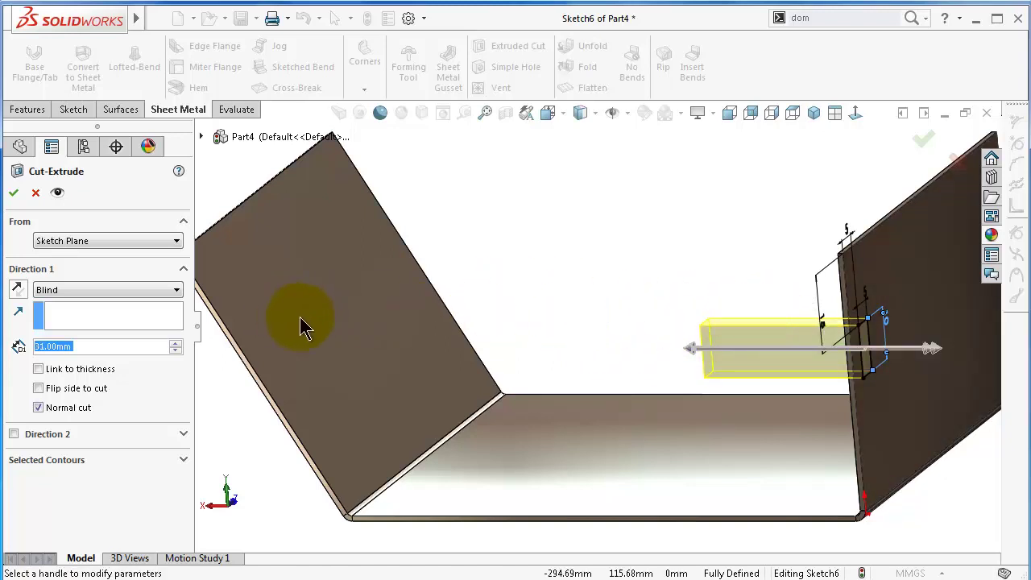
pyautogui.click(934, 353)
pyautogui.click(999, 351)
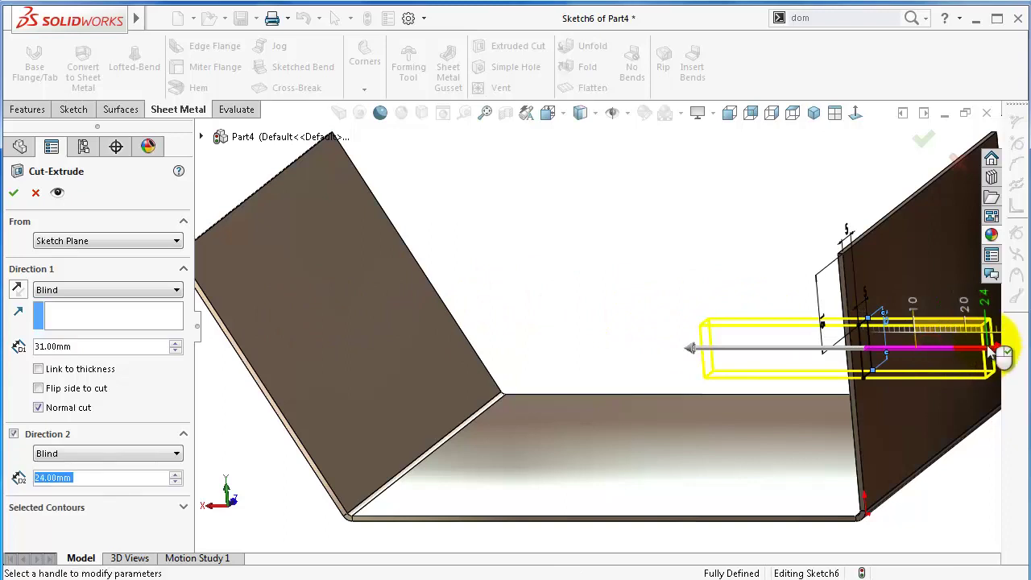
pyautogui.keyDown('ctrl'); pyautogui.moveTo(745, 278); pyautogui.dragTo(723, 278, button='middle'); pyautogui.keyUp('ctrl')
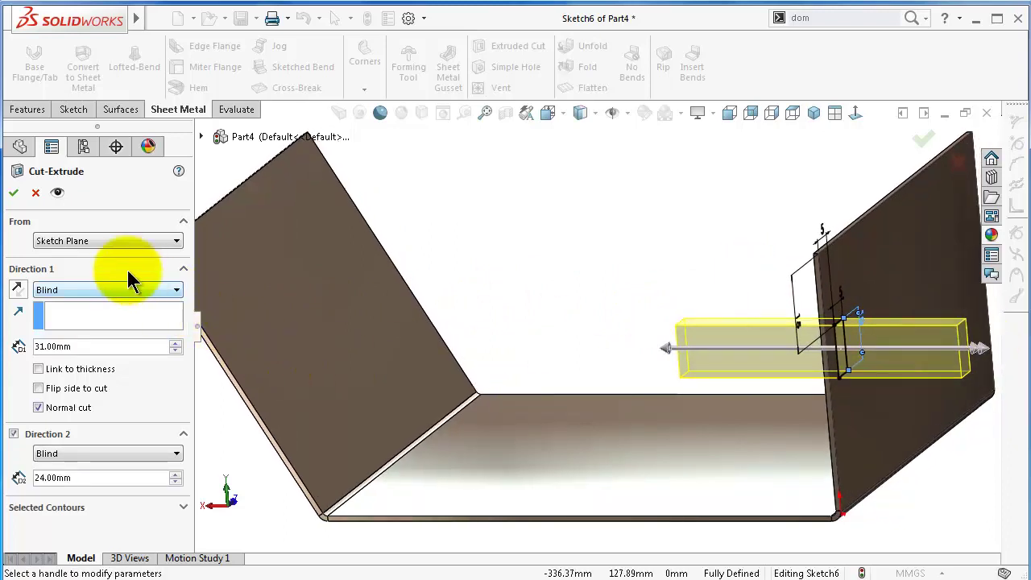
pyautogui.click(14, 194)
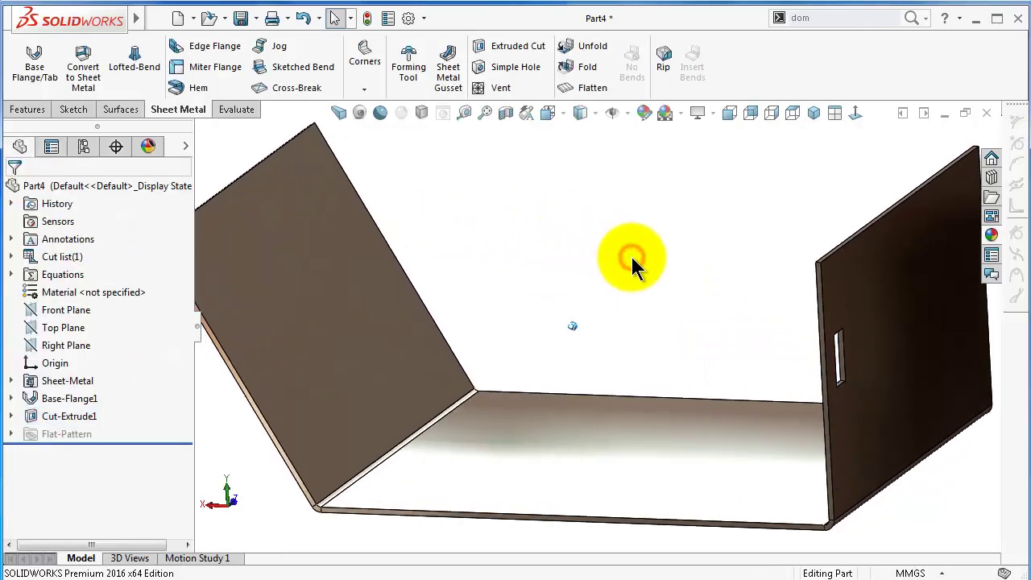
# - Edit the rectangular cut and link its direction 1 depth to the sheet thickness
pyautogui.press('Left')
pyautogui.press('Left')
pyautogui.press('Left')
pyautogui.press('Left')
pyautogui.press('Left')
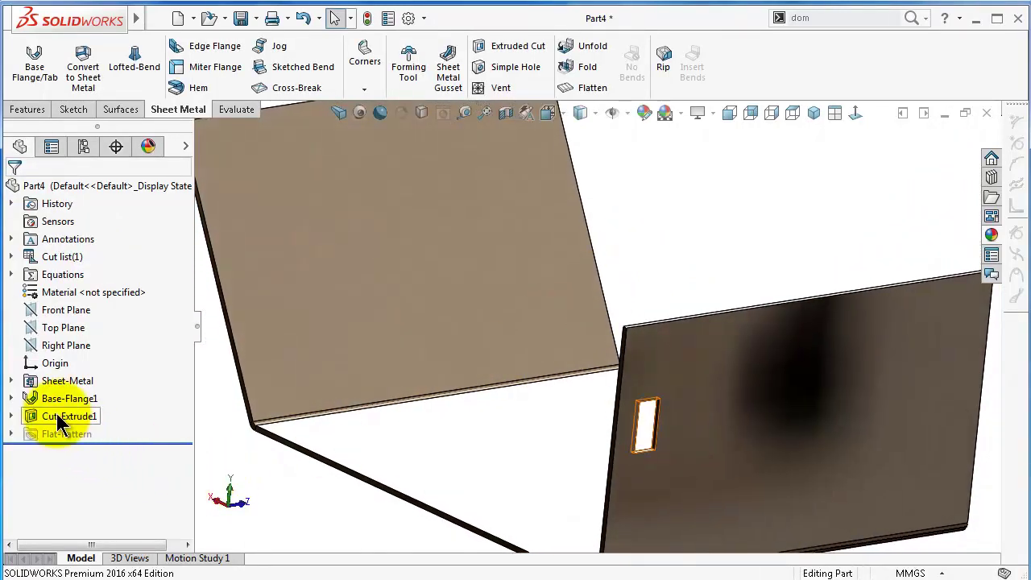
pyautogui.click(59, 417)
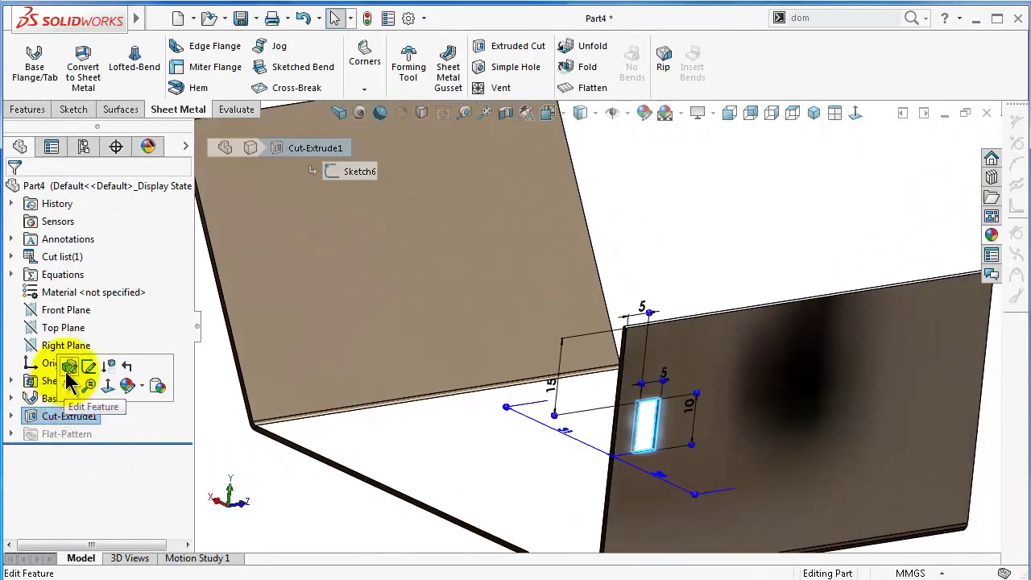
pyautogui.click(69, 368)
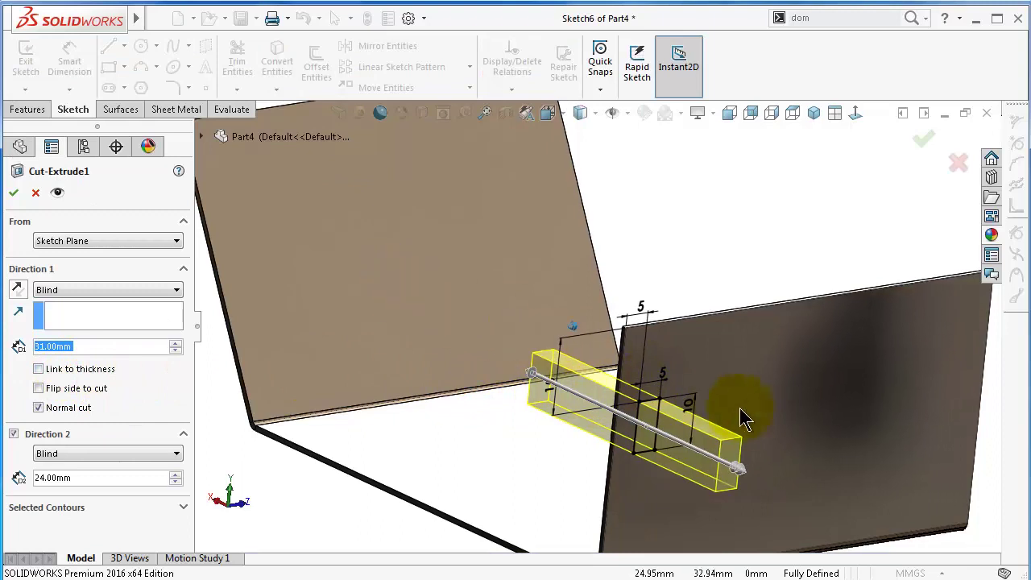
pyautogui.moveTo(740, 408); pyautogui.dragTo(667, 419, button='middle')
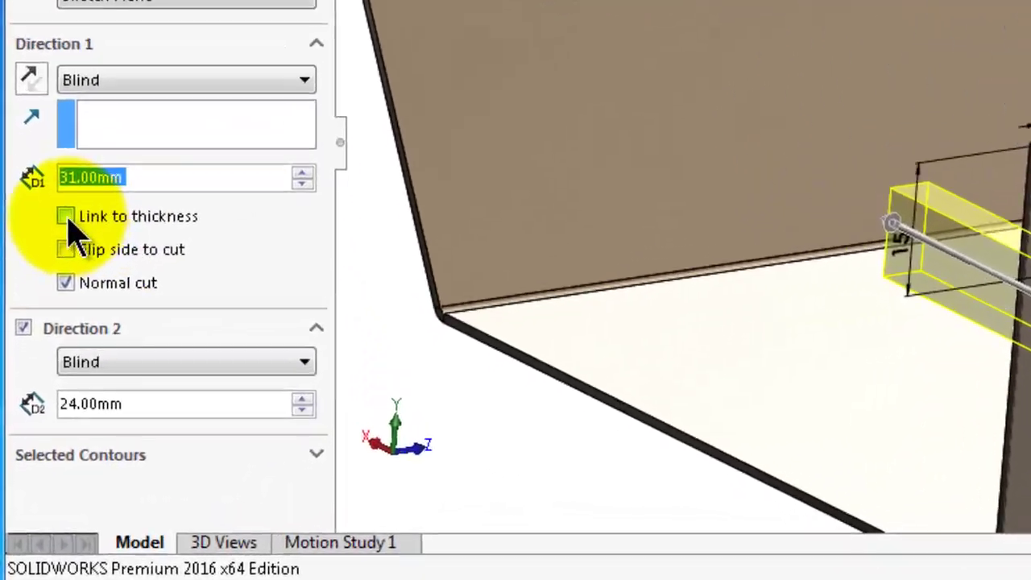
pyautogui.click(39, 369)
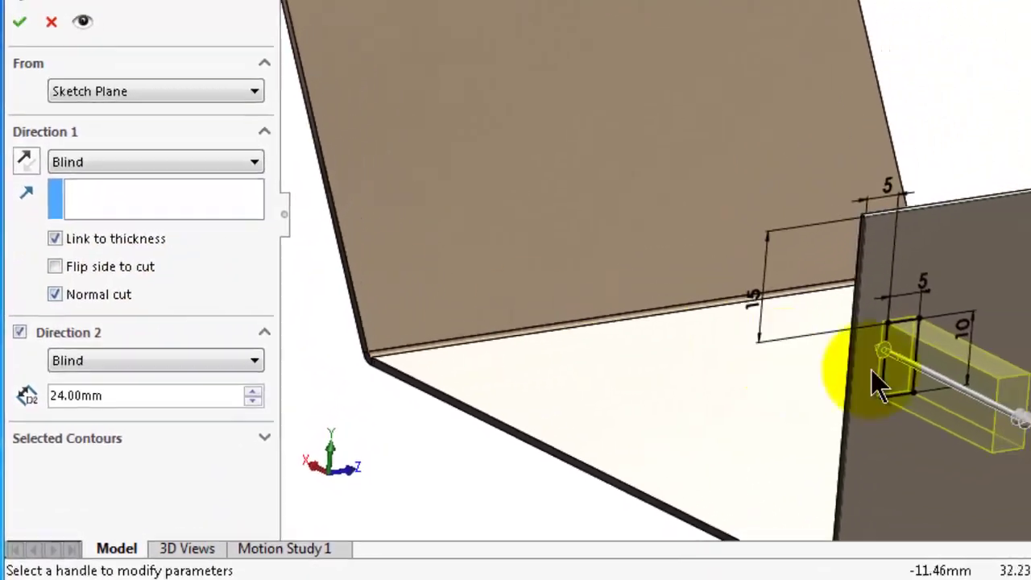
# - Turn off direction 2 of the cut and check the thickness-linked preview against the flange wall
pyautogui.moveTo(929, 351); pyautogui.dragTo(951, 355, button='middle')
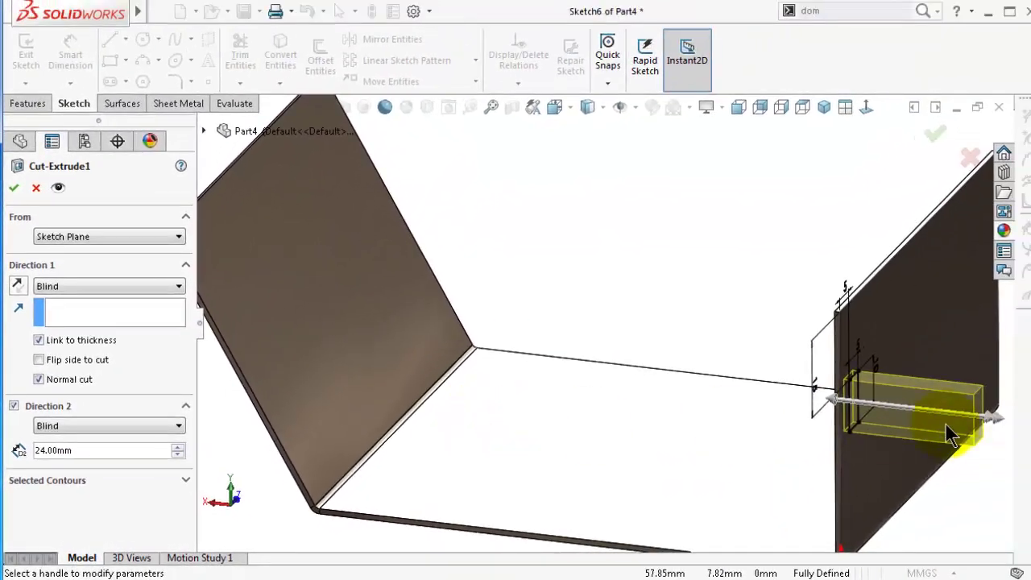
pyautogui.click(13, 407)
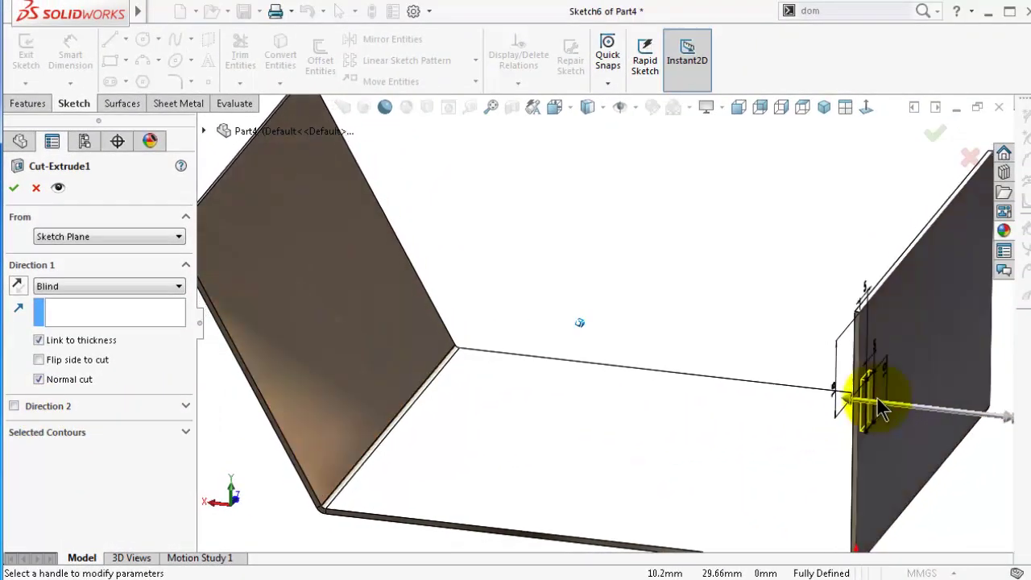
pyautogui.scroll(-3, 874, 405)
pyautogui.moveTo(881, 405)
pyautogui.mouseDown(button='middle')
pyautogui.moveTo(709, 372)
pyautogui.moveTo(937, 281)
pyautogui.moveTo(948, 231)
pyautogui.moveTo(679, 242)
pyautogui.mouseUp(button='middle')
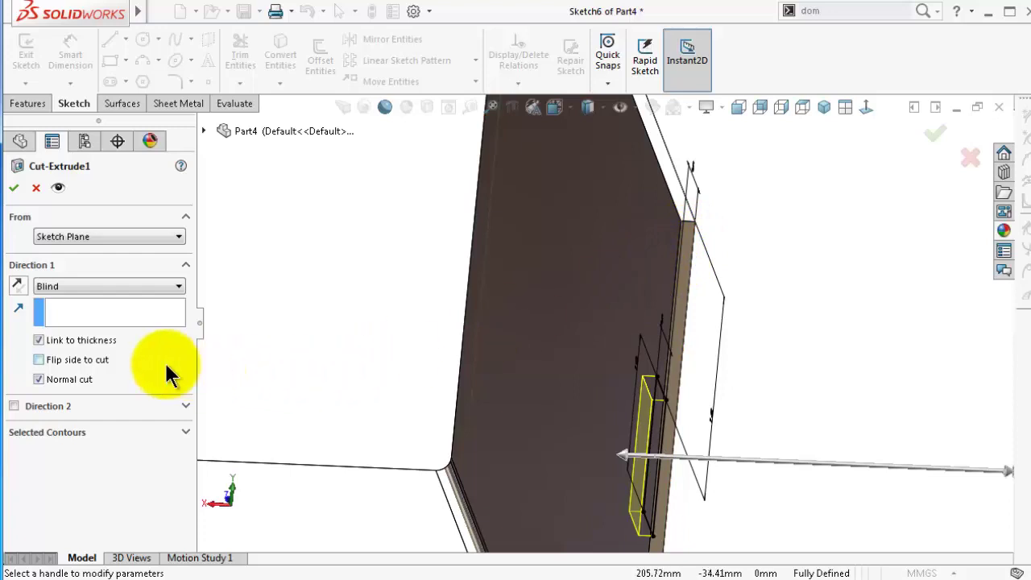
pyautogui.moveTo(367, 386); pyautogui.dragTo(501, 391, button='middle')
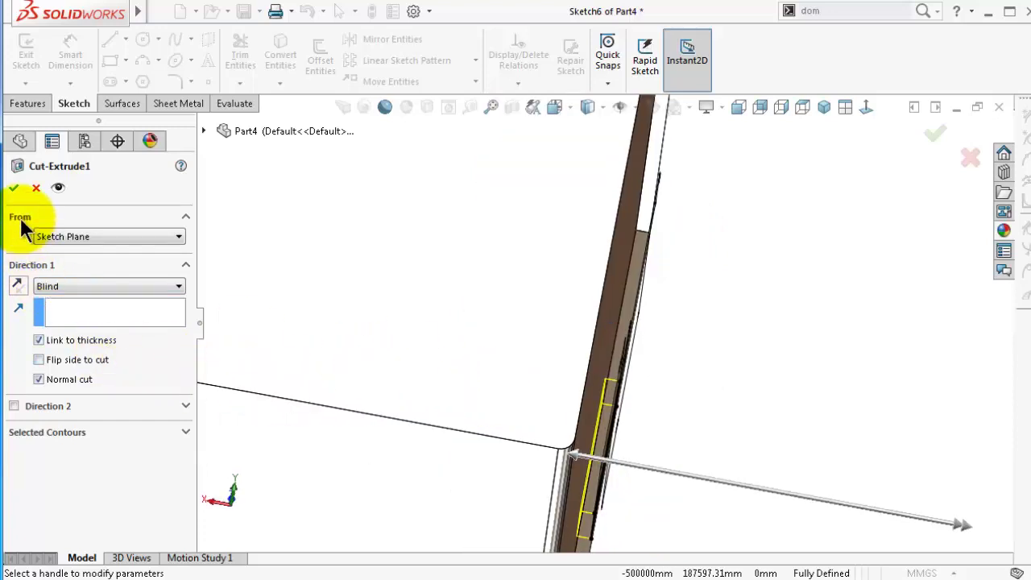
pyautogui.moveTo(290, 372); pyautogui.dragTo(387, 384, button='middle')
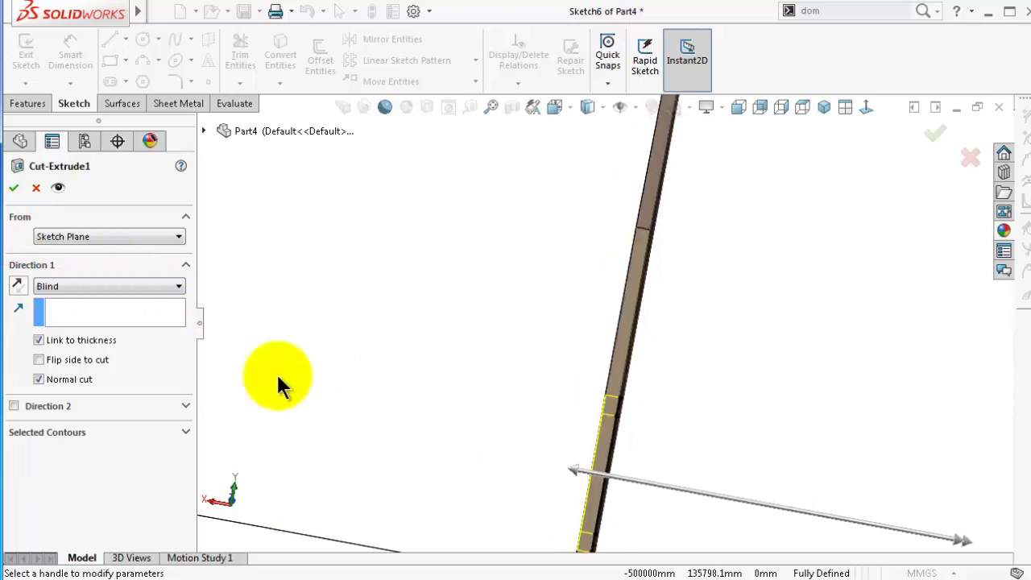
pyautogui.moveTo(278, 376)
pyautogui.mouseDown(button='middle')
pyautogui.moveTo(299, 393)
pyautogui.moveTo(265, 371)
pyautogui.mouseUp(button='middle')
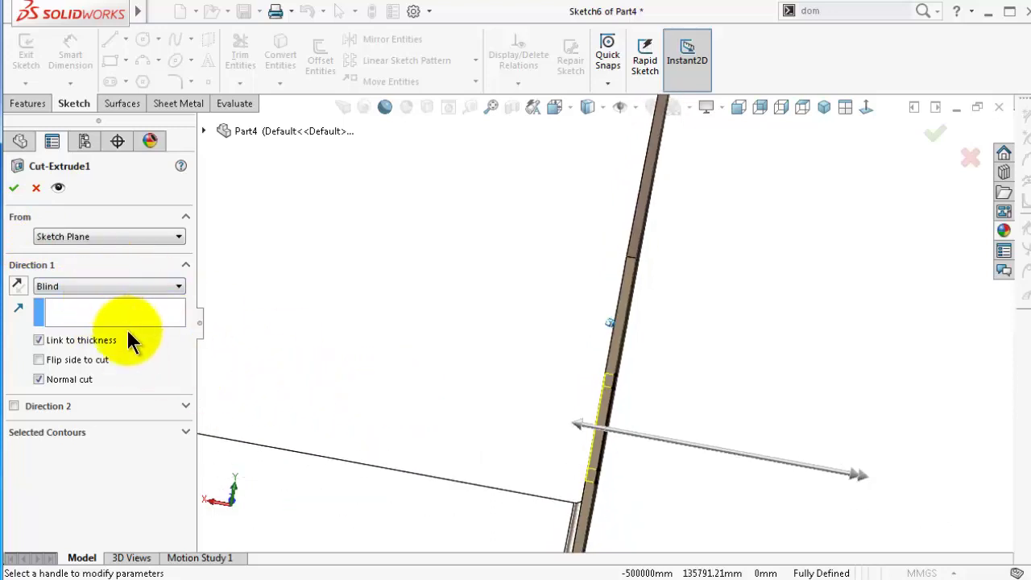
# - Set the cut's direction 1 to Through All with Normal cut off, apply it, and inspect the opening in the slanted flange
pyautogui.click(98, 288)
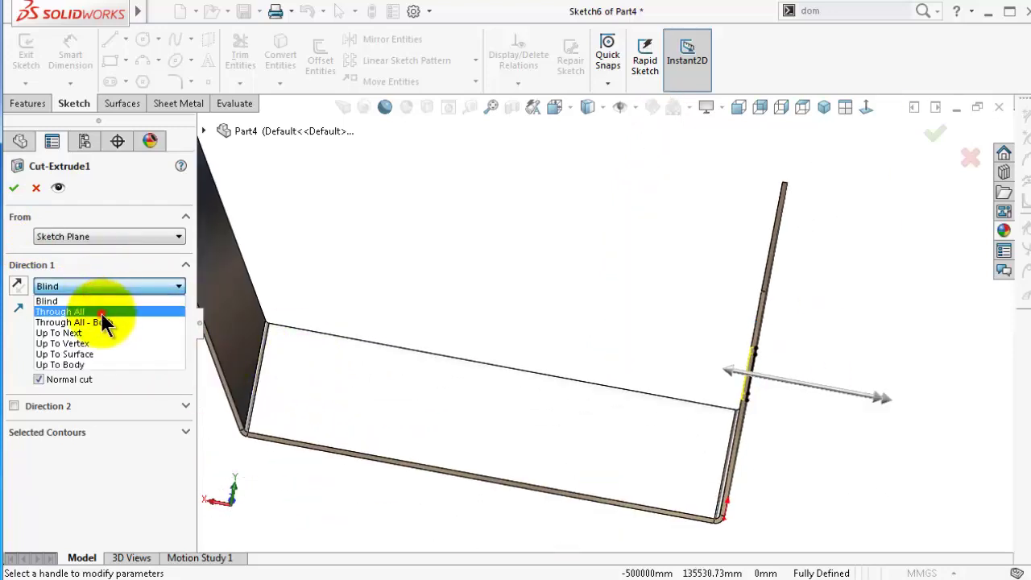
pyautogui.click(102, 312)
pyautogui.moveTo(277, 341); pyautogui.dragTo(289, 258, button='middle')
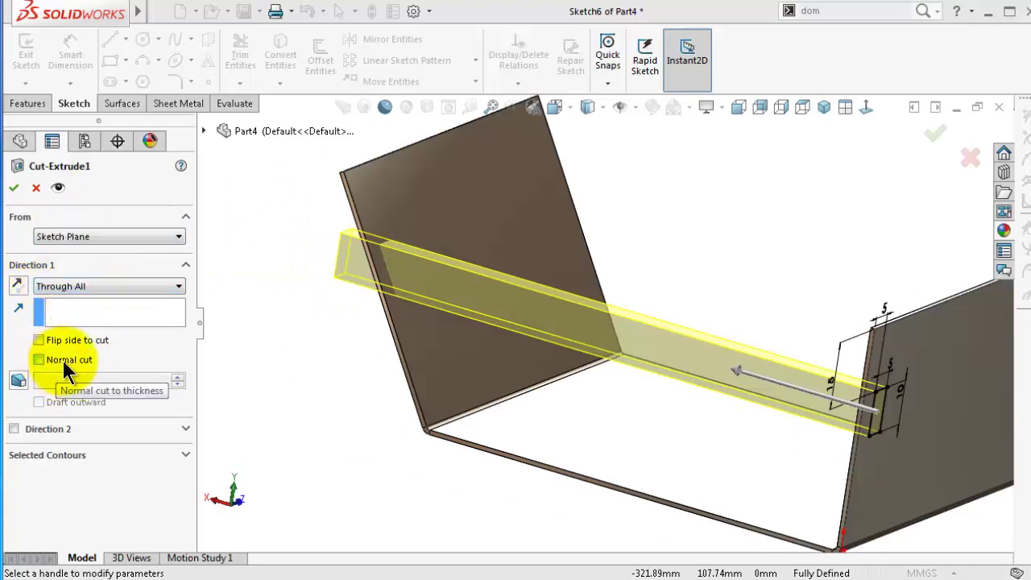
pyautogui.click(14, 187)
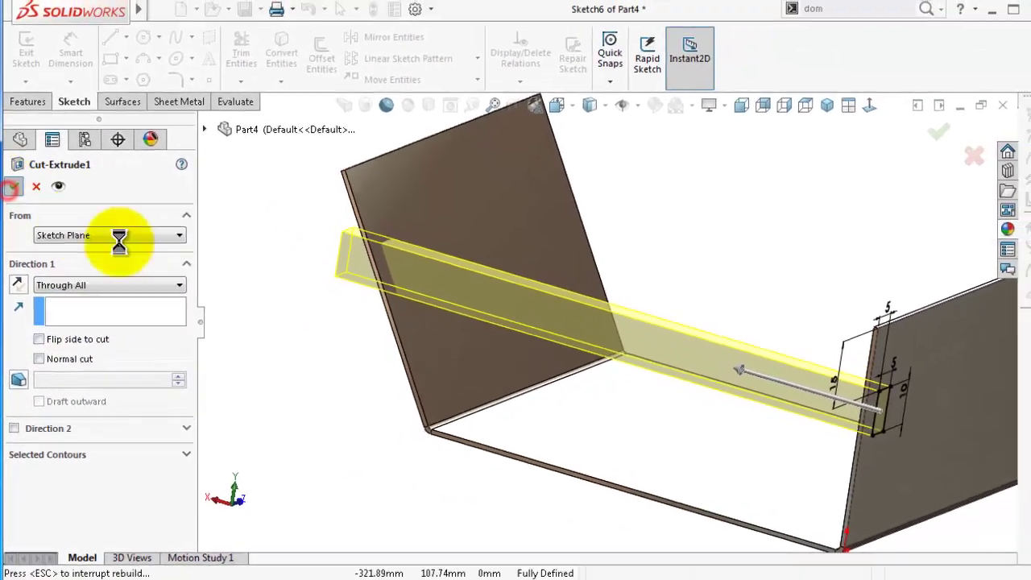
pyautogui.scroll(-5, 474, 311)
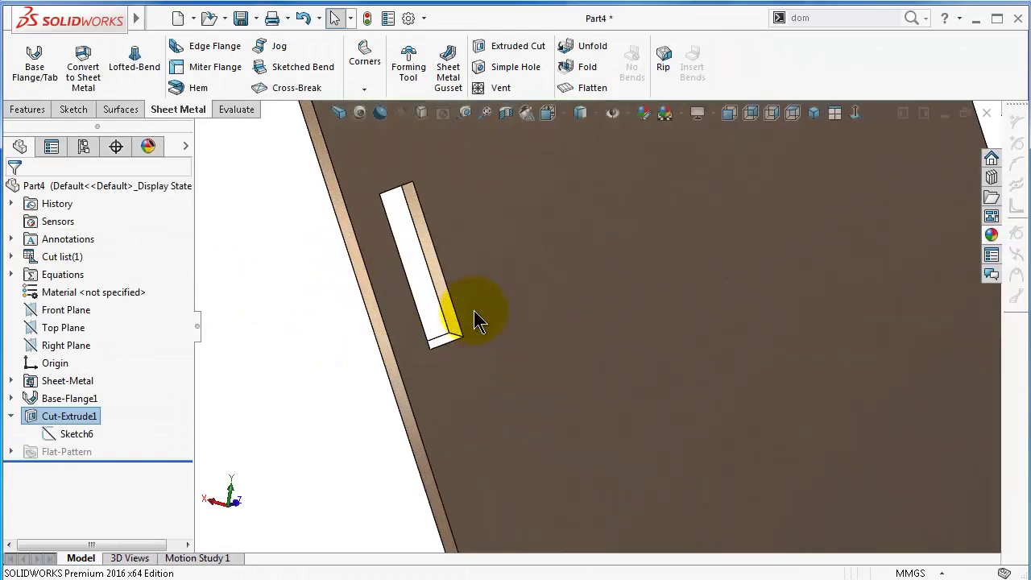
pyautogui.moveTo(475, 316)
pyautogui.mouseDown(button='middle')
pyautogui.moveTo(444, 311)
pyautogui.moveTo(437, 299)
pyautogui.moveTo(456, 323)
pyautogui.moveTo(518, 318)
pyautogui.moveTo(530, 306)
pyautogui.moveTo(480, 322)
pyautogui.moveTo(533, 255)
pyautogui.mouseUp(button='middle')
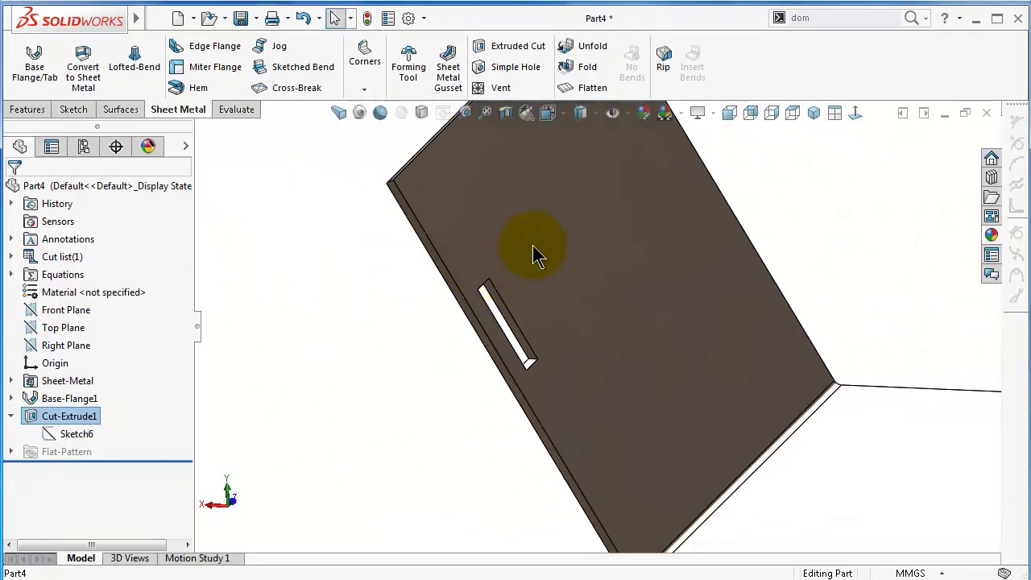
# - Inspect the walls of the rectangular opening in the slanted flange from both sides
pyautogui.click(591, 273)
pyautogui.moveTo(534, 349); pyautogui.dragTo(507, 309, button='middle')
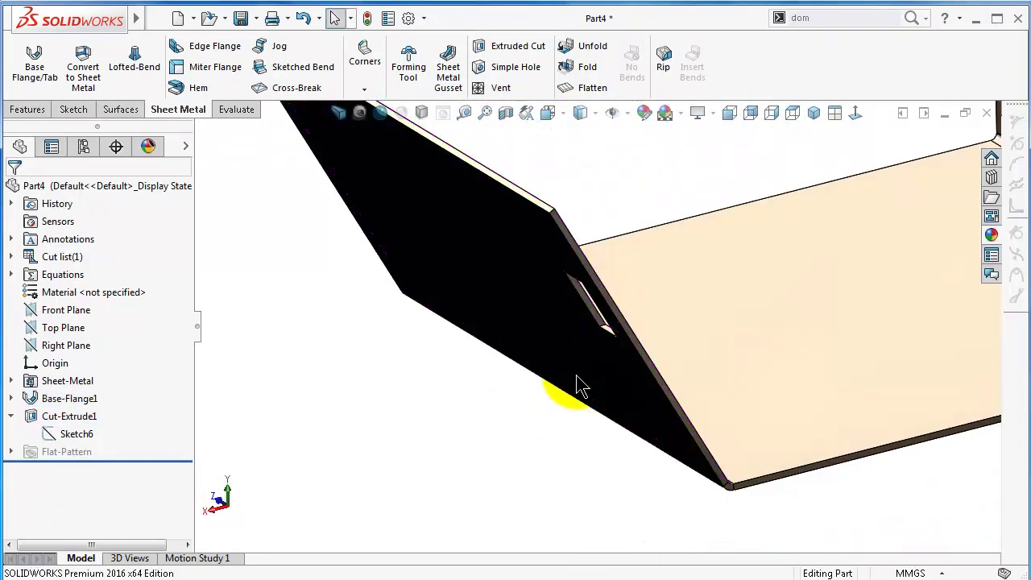
pyautogui.moveTo(581, 387); pyautogui.dragTo(678, 316, button='middle')
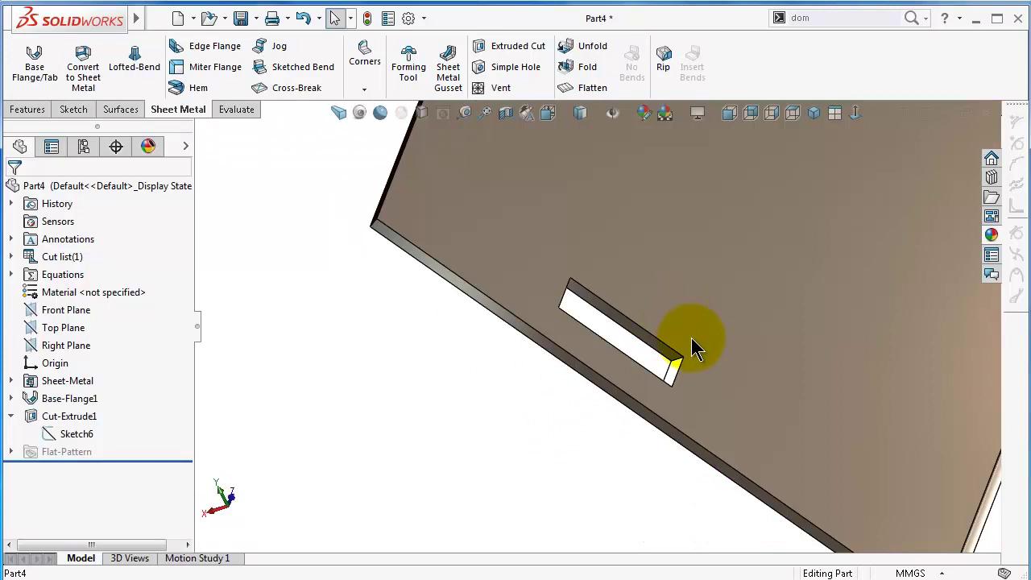
# - Flatten the part, examine the walls of the rectangular cut in the flat pattern, and return to the folded state
pyautogui.click(587, 87)
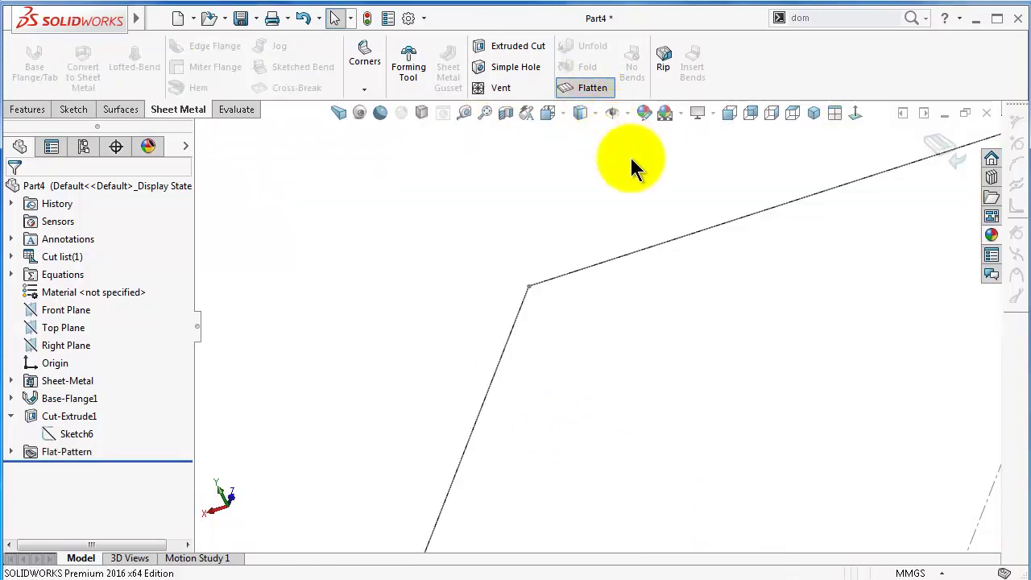
pyautogui.click(855, 112)
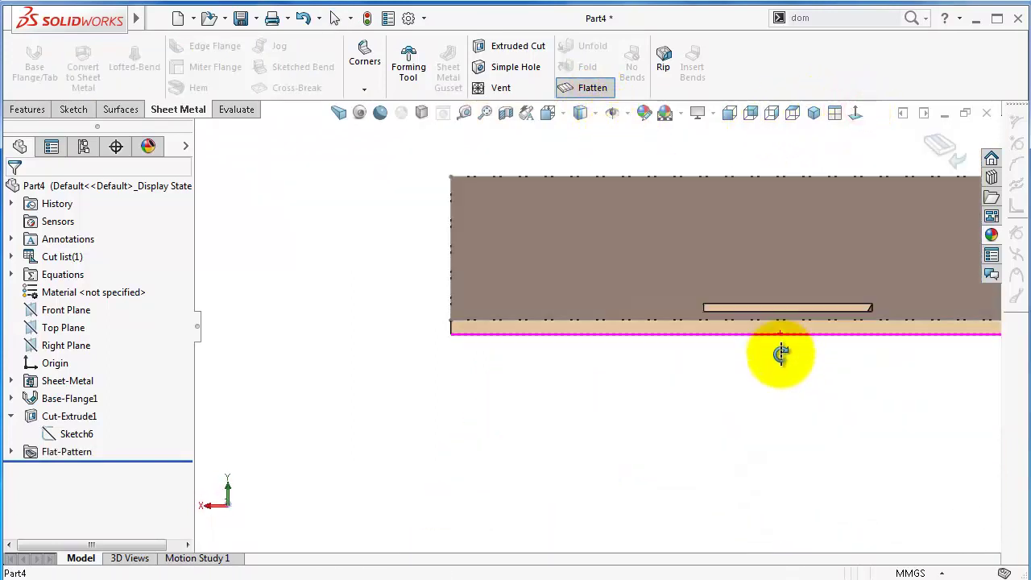
pyautogui.scroll(-3, 790, 284)
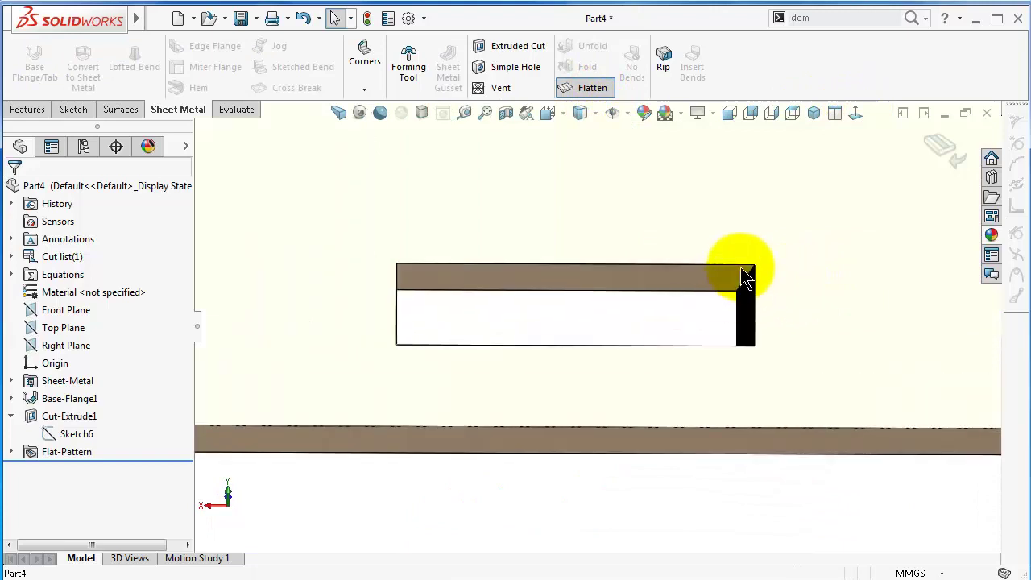
pyautogui.moveTo(746, 278); pyautogui.dragTo(718, 274, button='middle')
pyautogui.scroll(1, 715, 275)
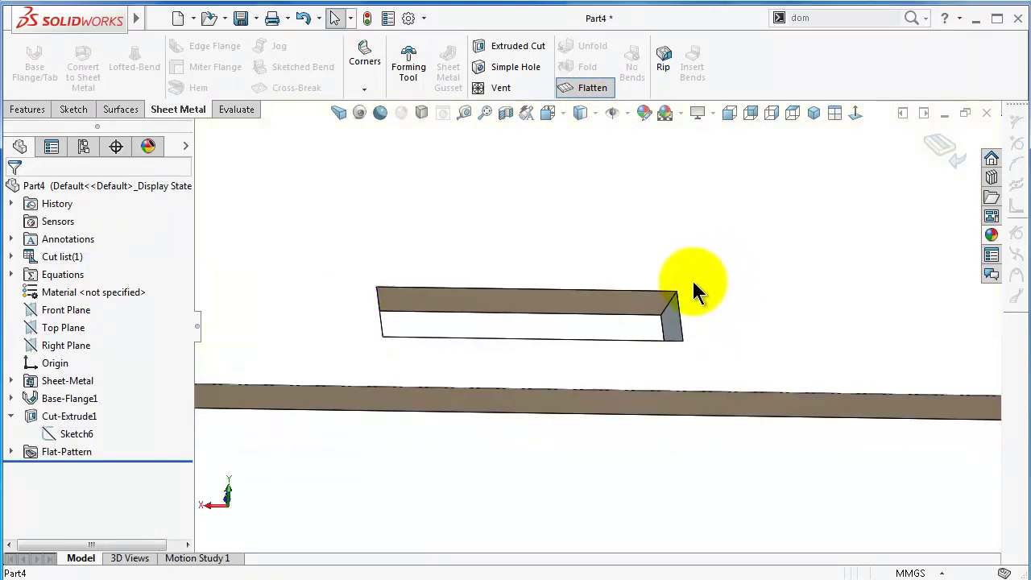
pyautogui.moveTo(559, 272)
pyautogui.mouseDown(button='middle')
pyautogui.moveTo(932, 350)
pyautogui.moveTo(556, 288)
pyautogui.mouseUp(button='middle')
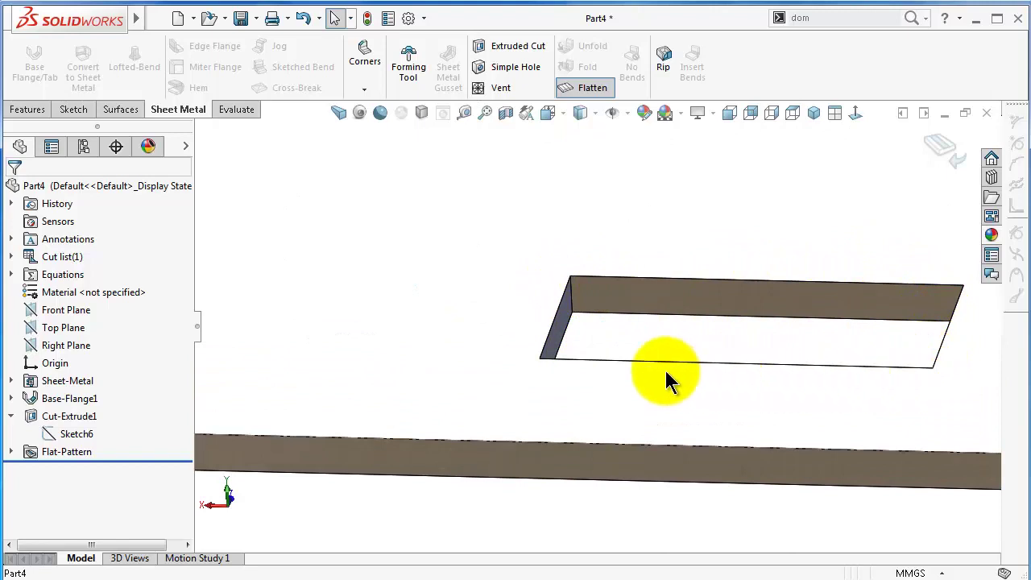
pyautogui.moveTo(559, 334); pyautogui.dragTo(660, 350, button='middle')
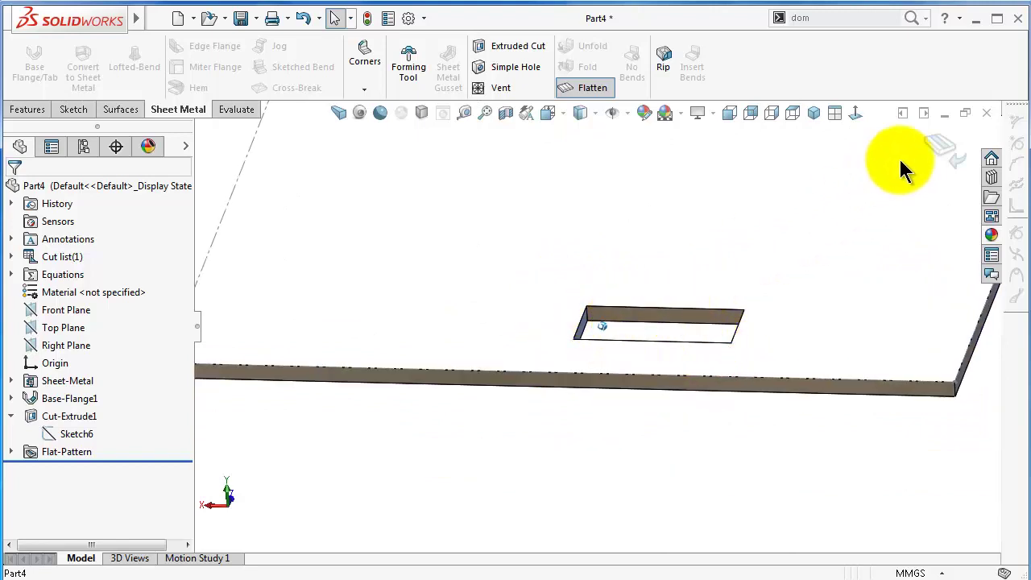
pyautogui.click(939, 153)
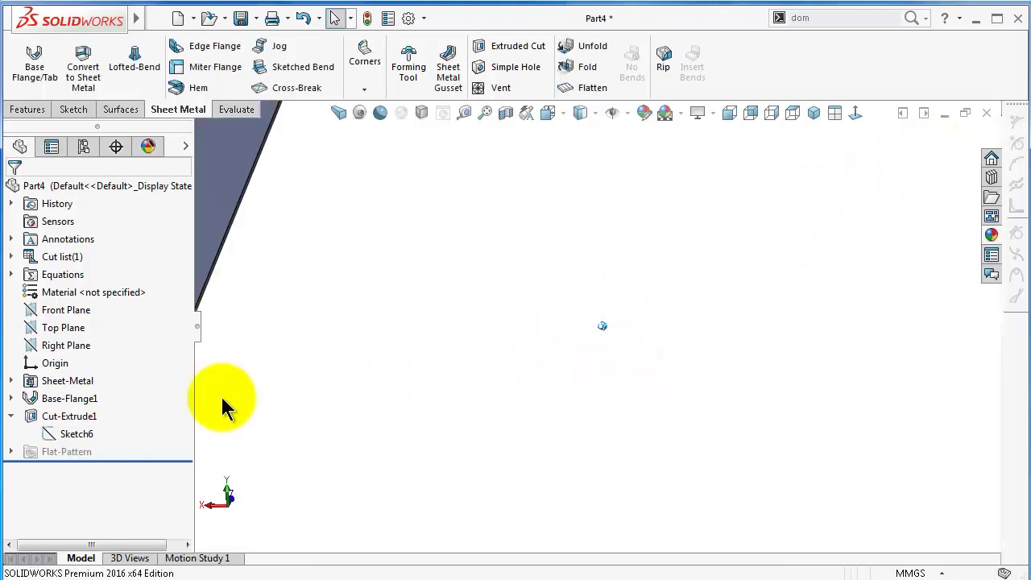
# - Edit the rectangular cut and turn on Normal cut, keeping direction 1 at Through All
pyautogui.click(85, 433)
pyautogui.click(116, 385)
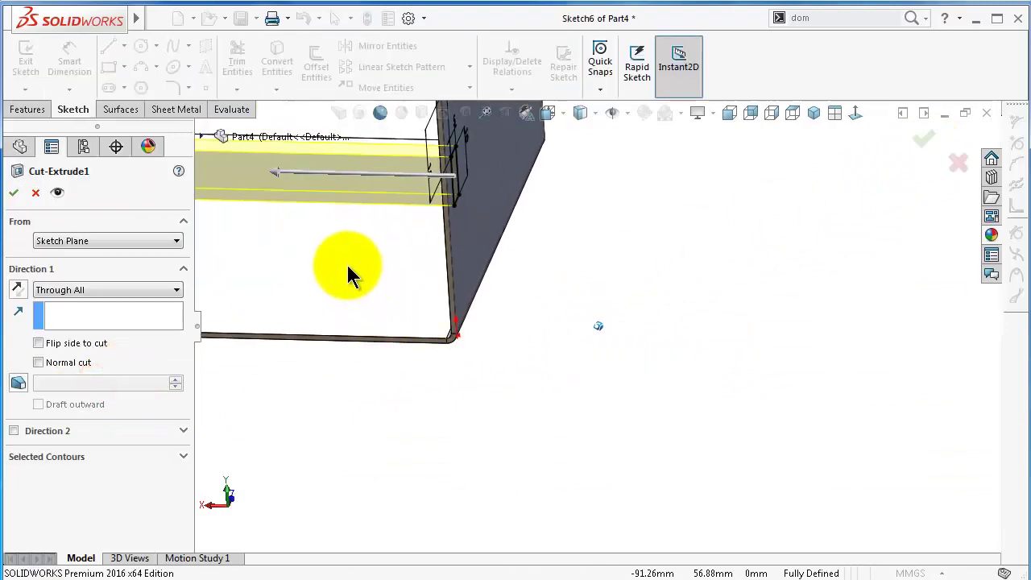
pyautogui.click(38, 362)
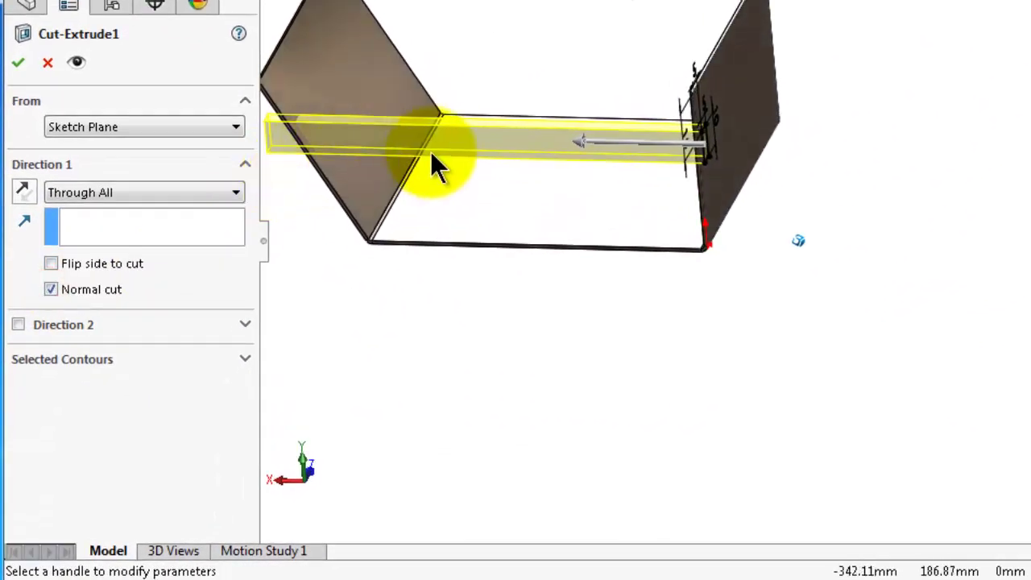
pyautogui.scroll(-3, 378, 207)
pyautogui.moveTo(378, 206); pyautogui.dragTo(366, 207, button='middle')
pyautogui.moveTo(417, 153); pyautogui.dragTo(538, 184, button='middle')
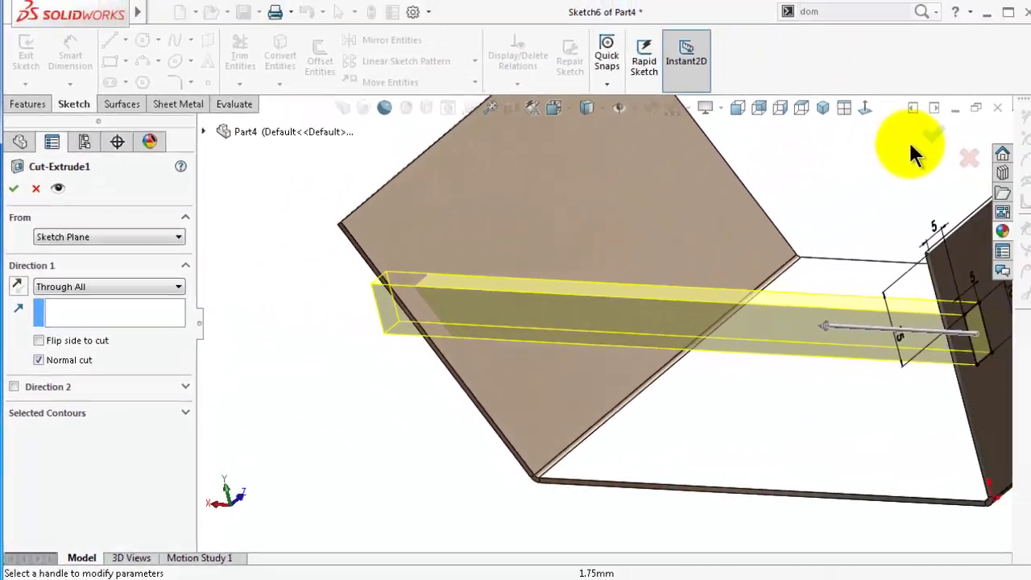
pyautogui.click(932, 133)
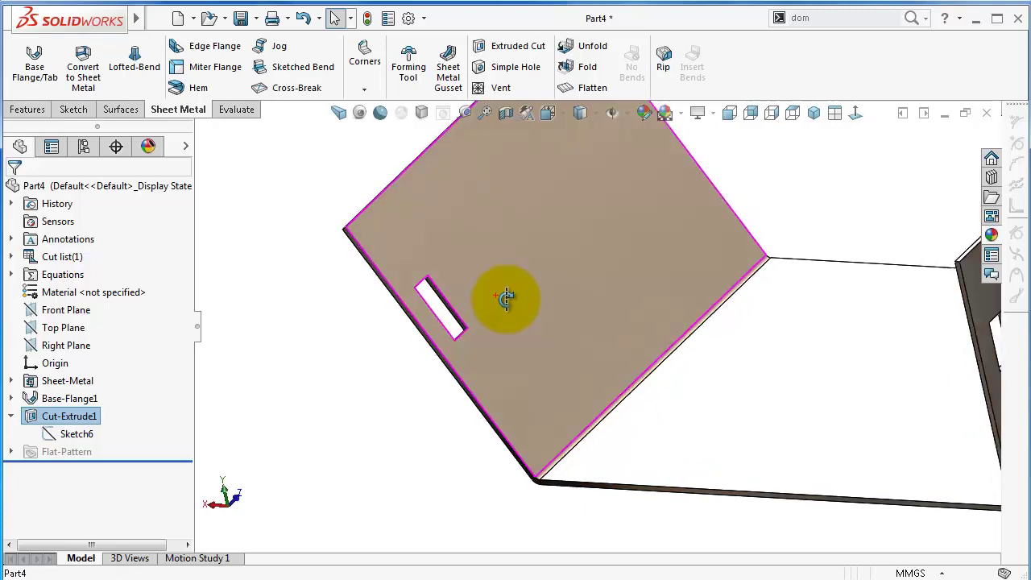
# - Examine the normal cut's walls in the slanted flange and in the flattened part, and return to the folded state
pyautogui.scroll(-2, 494, 301)
pyautogui.scroll(-3, 435, 270)
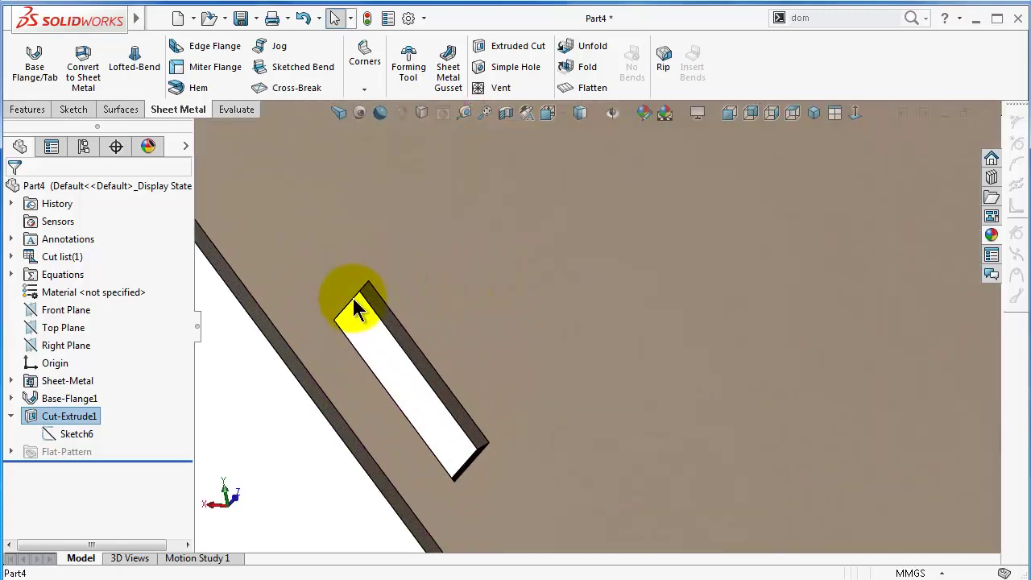
pyautogui.scroll(3, 451, 318)
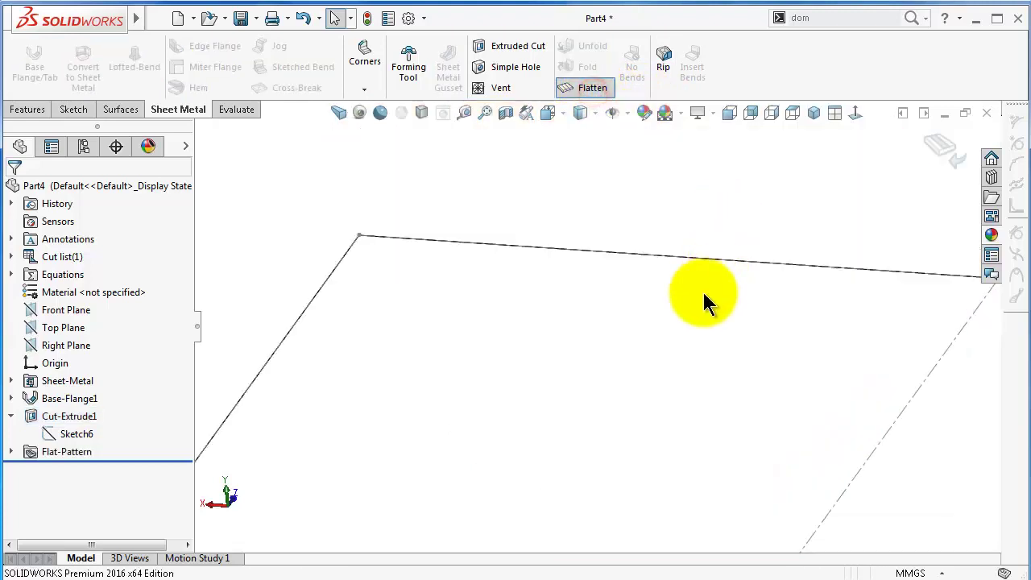
pyautogui.scroll(3, 572, 467)
pyautogui.scroll(-5, 560, 442)
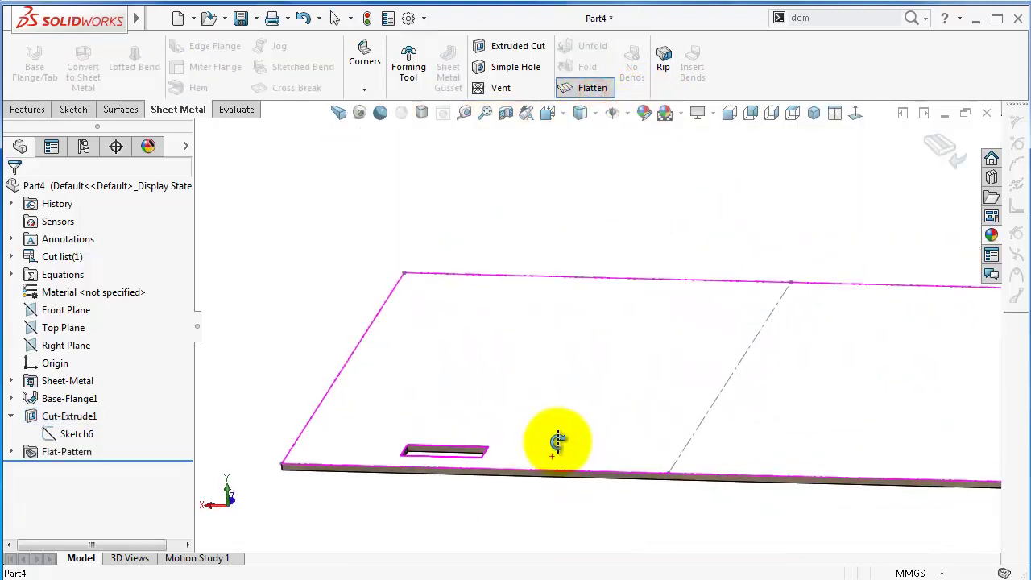
pyautogui.scroll(-5, 414, 418)
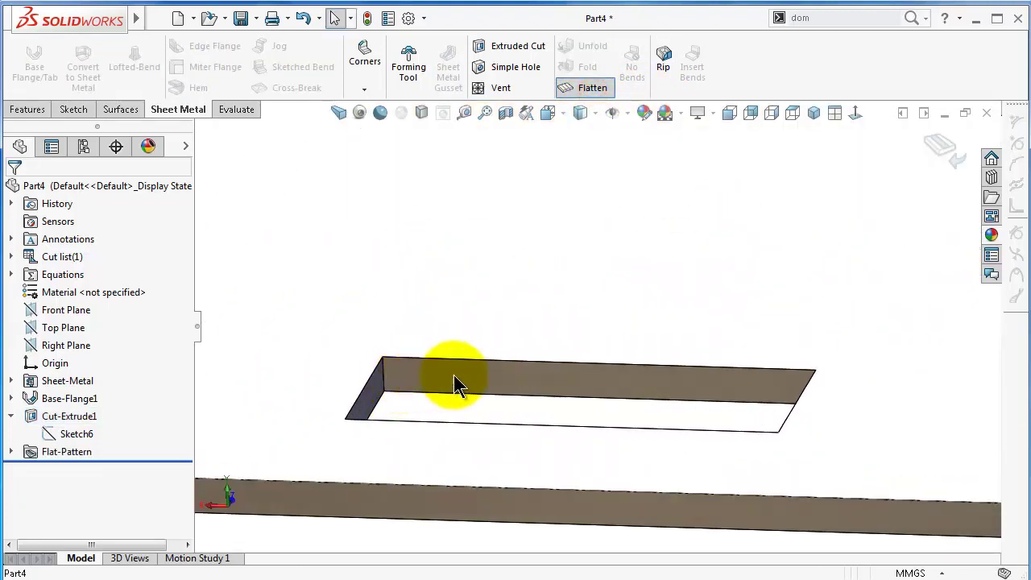
pyautogui.moveTo(752, 368); pyautogui.dragTo(628, 390, button='middle')
pyautogui.scroll(4, 666, 289)
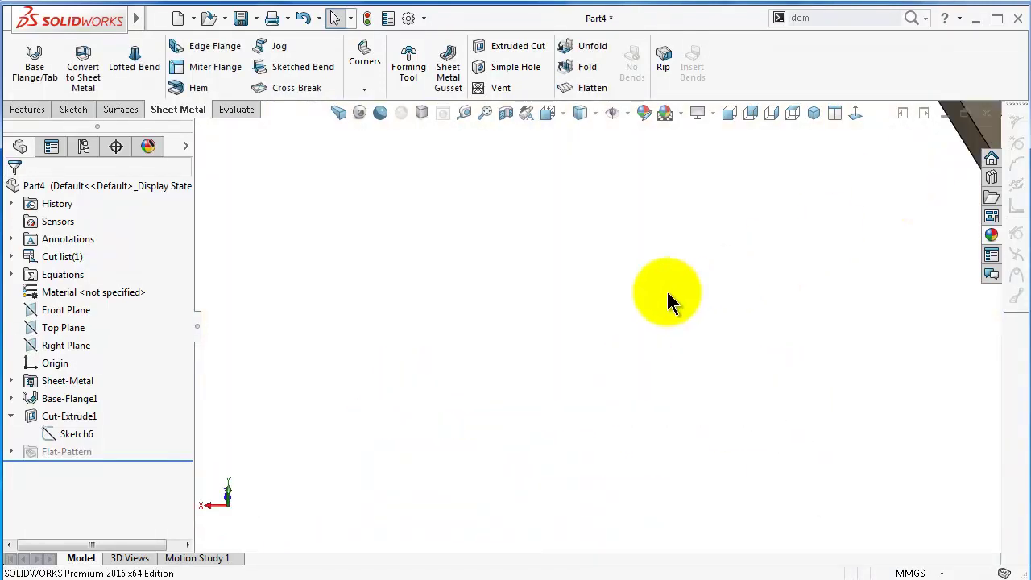
pyautogui.scroll(3, 774, 292)
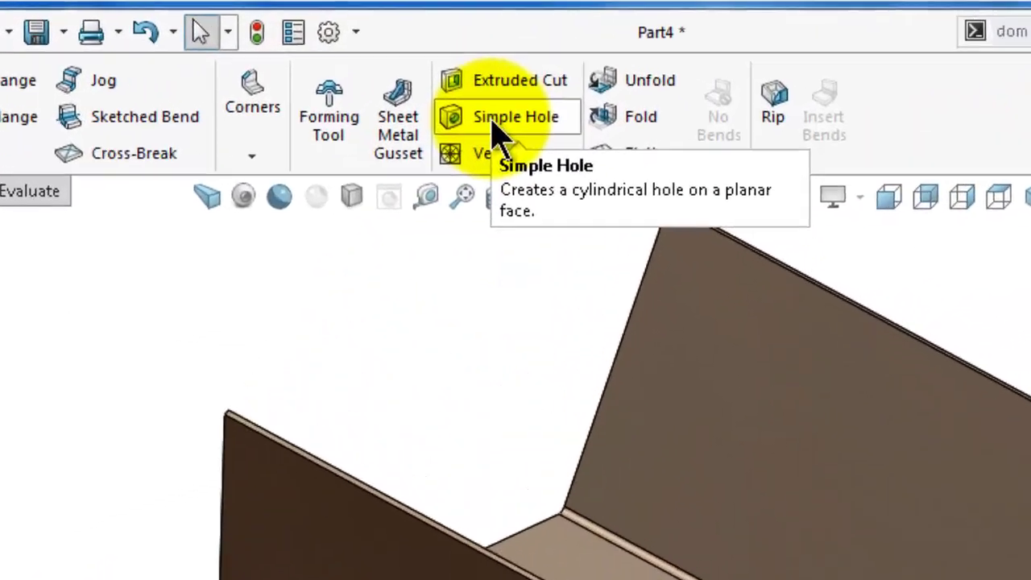
# - Start a Simple Hole and place its center near the middle of the slanted flange's outer face
pyautogui.click(504, 72)
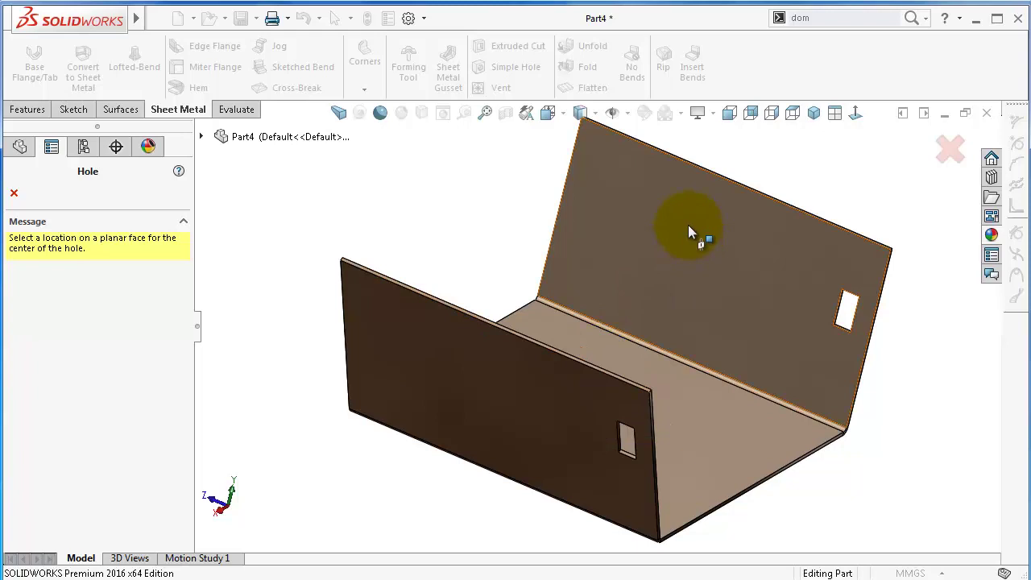
pyautogui.moveTo(689, 233); pyautogui.dragTo(698, 271, button='middle')
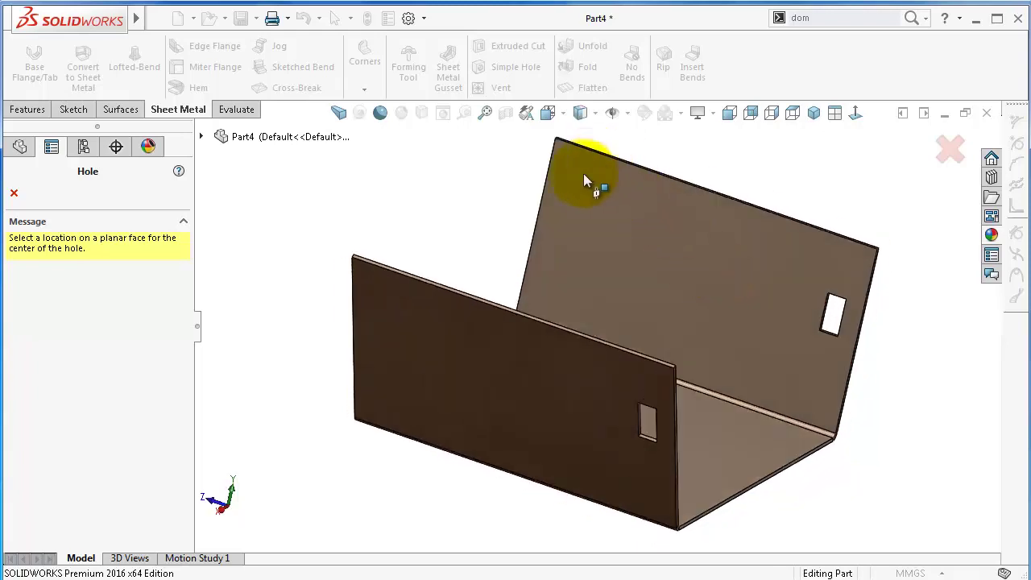
pyautogui.click(486, 363)
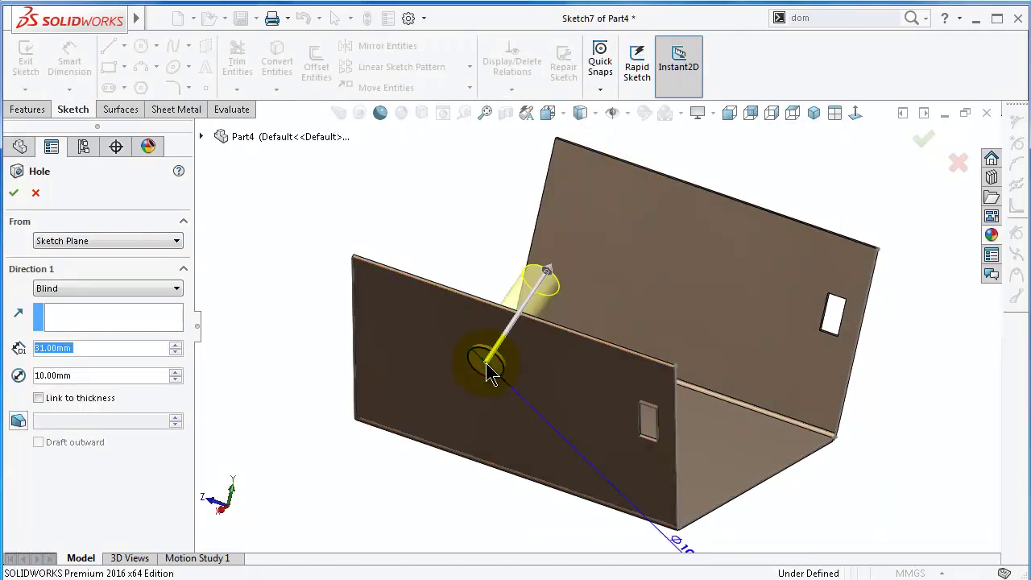
pyautogui.moveTo(485, 362)
pyautogui.mouseDown(button='middle')
pyautogui.moveTo(479, 357)
pyautogui.moveTo(534, 295)
pyautogui.moveTo(538, 319)
pyautogui.moveTo(532, 311)
pyautogui.moveTo(622, 402)
pyautogui.mouseUp(button='middle')
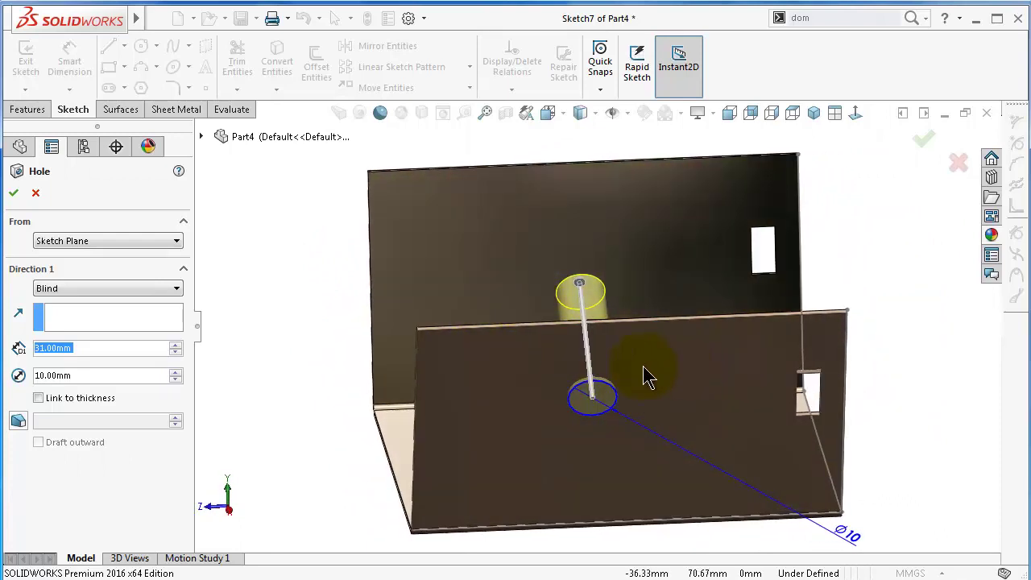
# - Set the hole's diameter to 15 mm and its blind depth to 20 mm
pyautogui.click(92, 376)
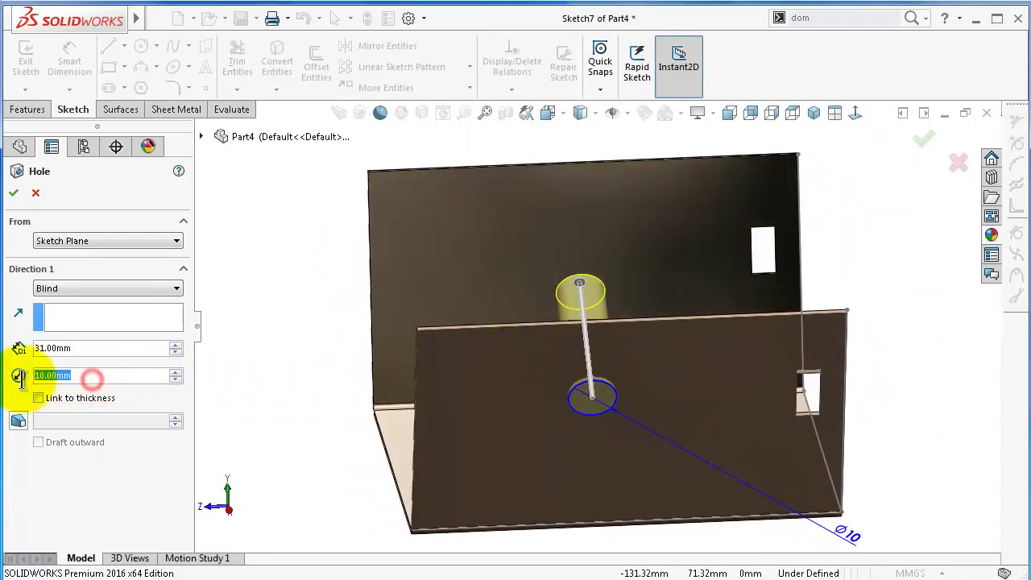
pyautogui.write('15')
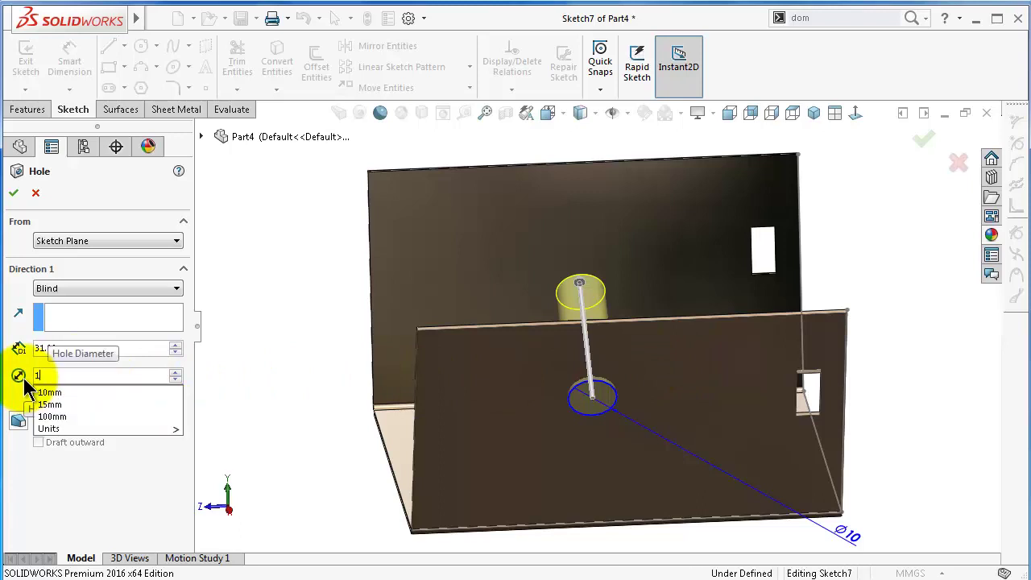
pyautogui.press('Return')
pyautogui.moveTo(113, 349); pyautogui.dragTo(15, 355)
pyautogui.write('20')
pyautogui.press('Return')
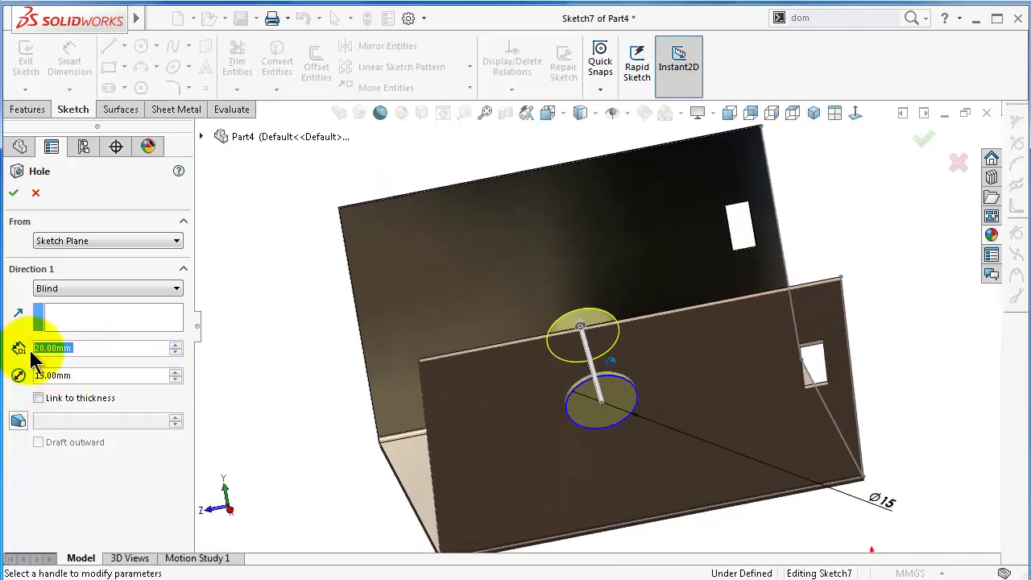
# - Try the opposite flange's face as the hole's direction reference and clear the selection
pyautogui.click(83, 315)
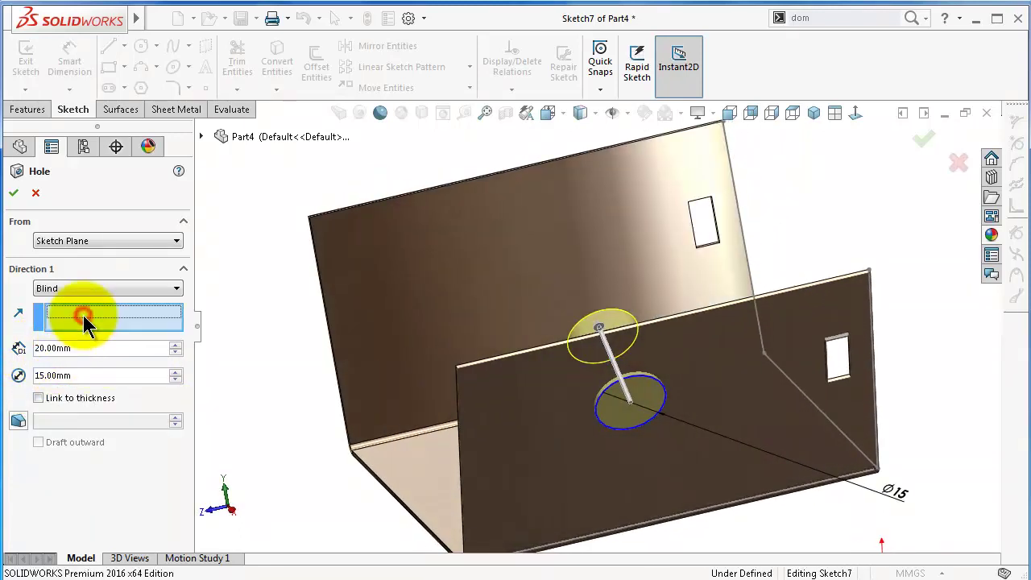
pyautogui.click(427, 278)
pyautogui.moveTo(438, 285); pyautogui.dragTo(294, 341, button='middle')
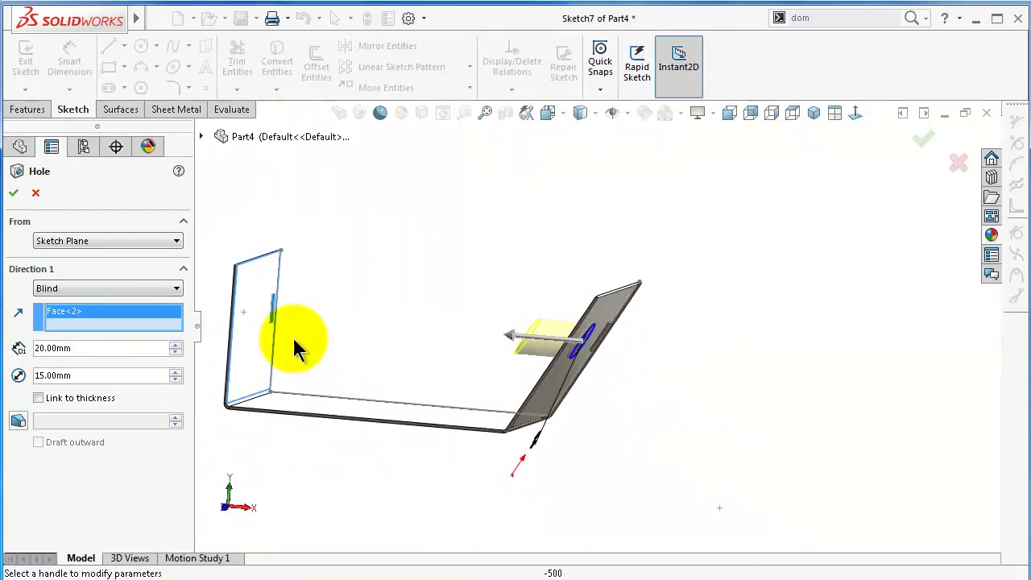
pyautogui.rightClick(118, 321)
pyautogui.click(143, 336)
pyautogui.moveTo(559, 375); pyautogui.dragTo(499, 362, button='middle')
# - Add a 3-degree inward draft to the hole and apply the feature
pyautogui.click(17, 422)
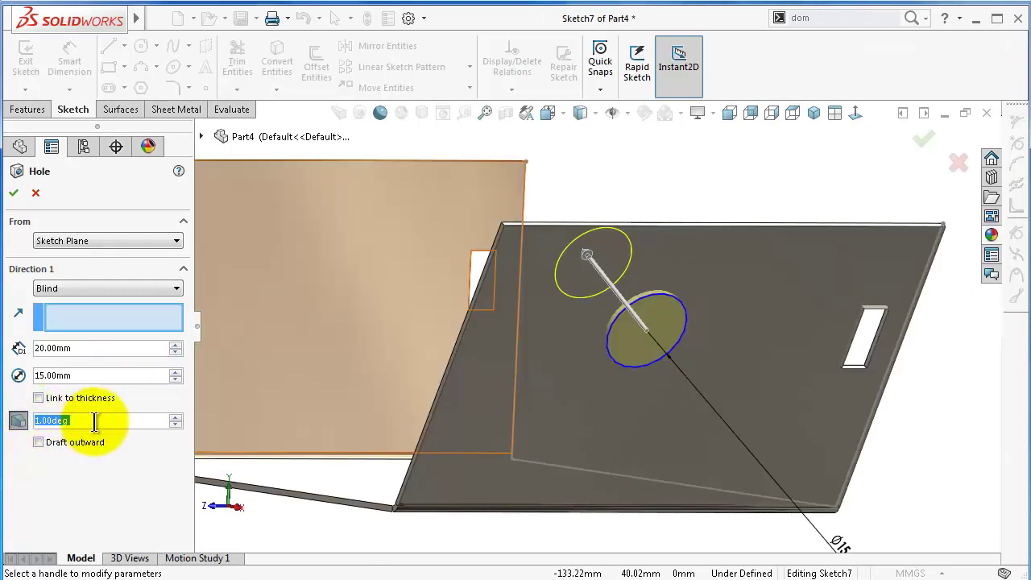
pyautogui.click(176, 417)
pyautogui.click(177, 417)
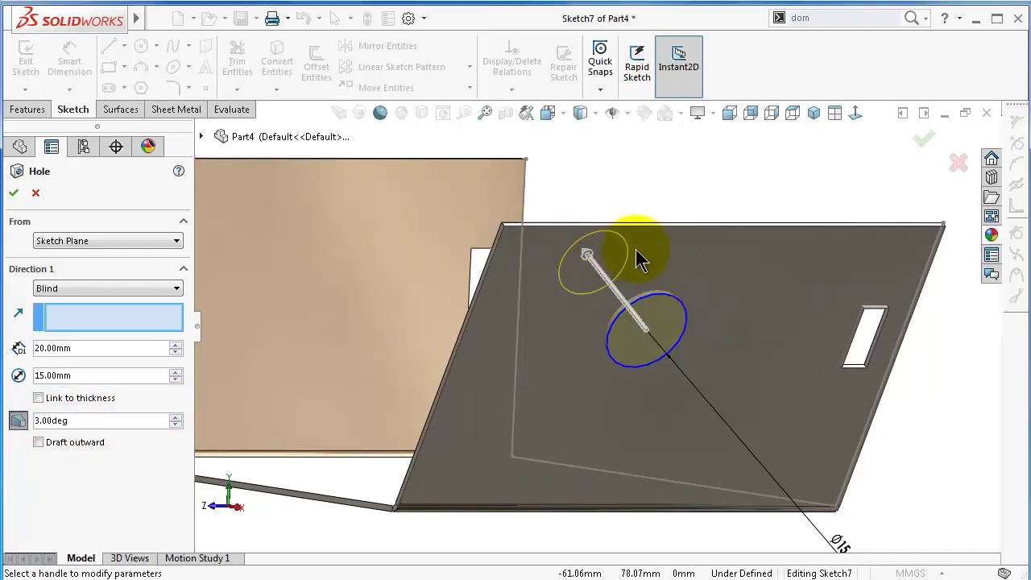
pyautogui.click(656, 228)
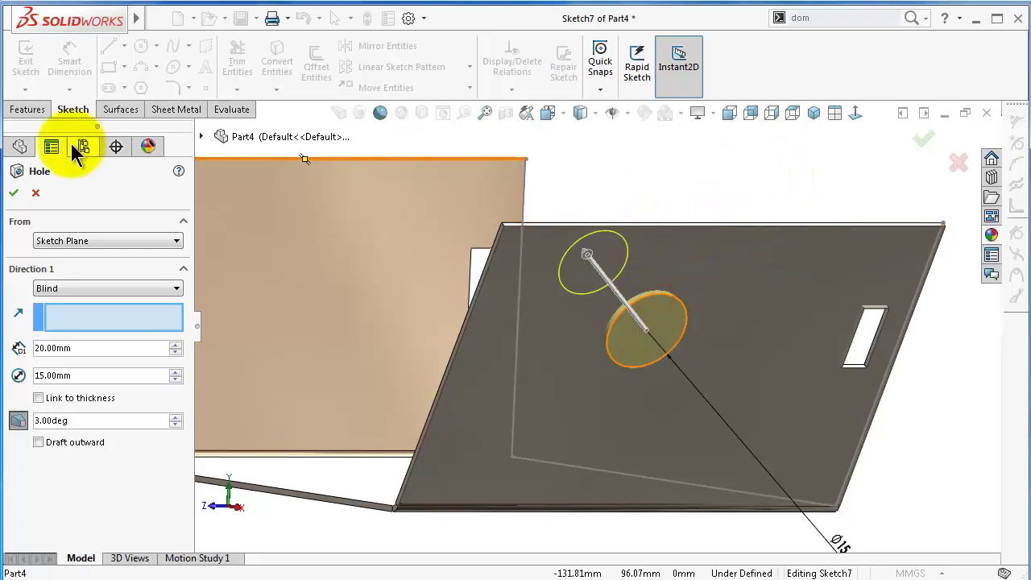
pyautogui.click(14, 192)
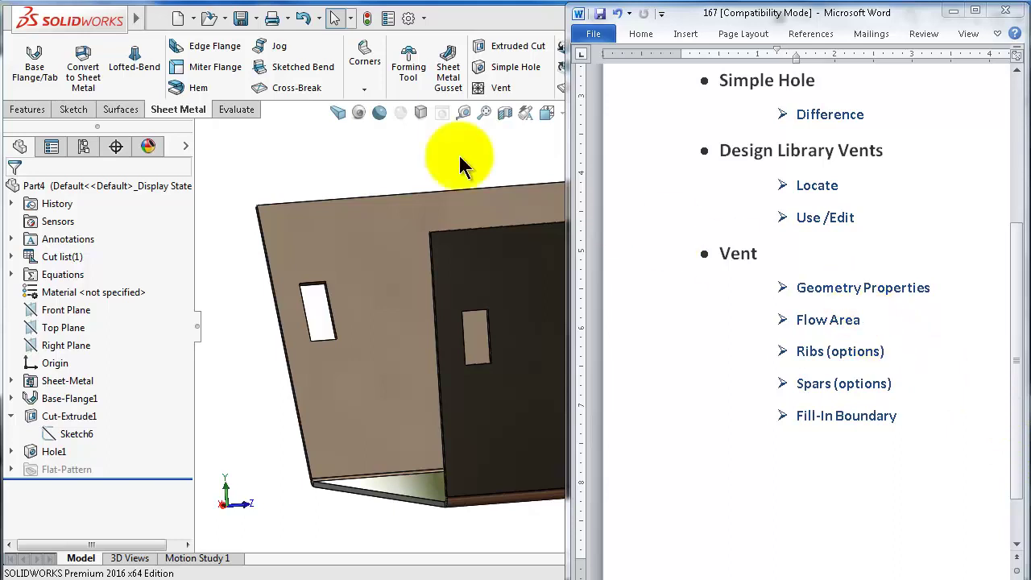
# - Show the Sheetmetal folder of the Design Library's features
pyautogui.click(431, 147)
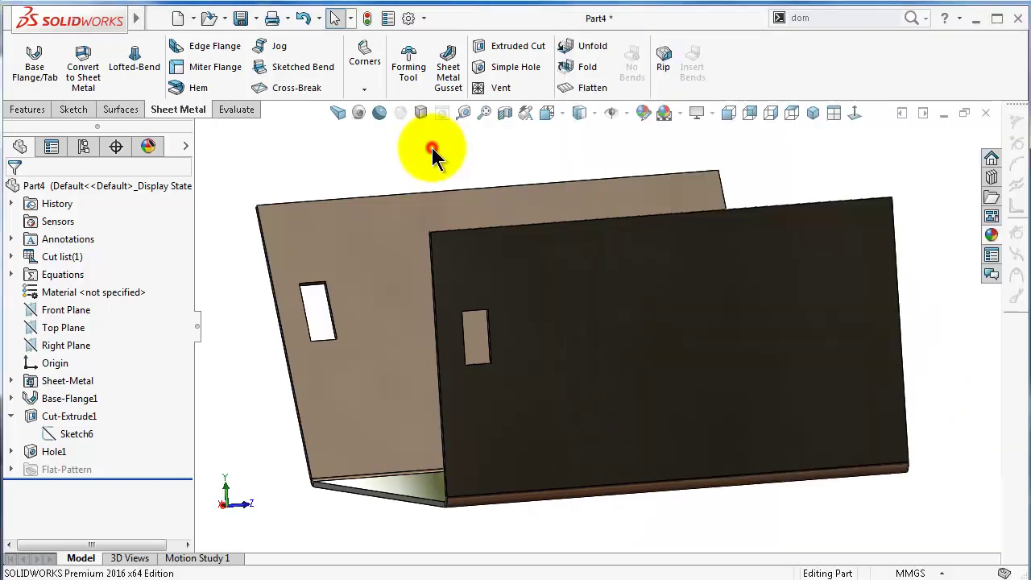
pyautogui.click(988, 180)
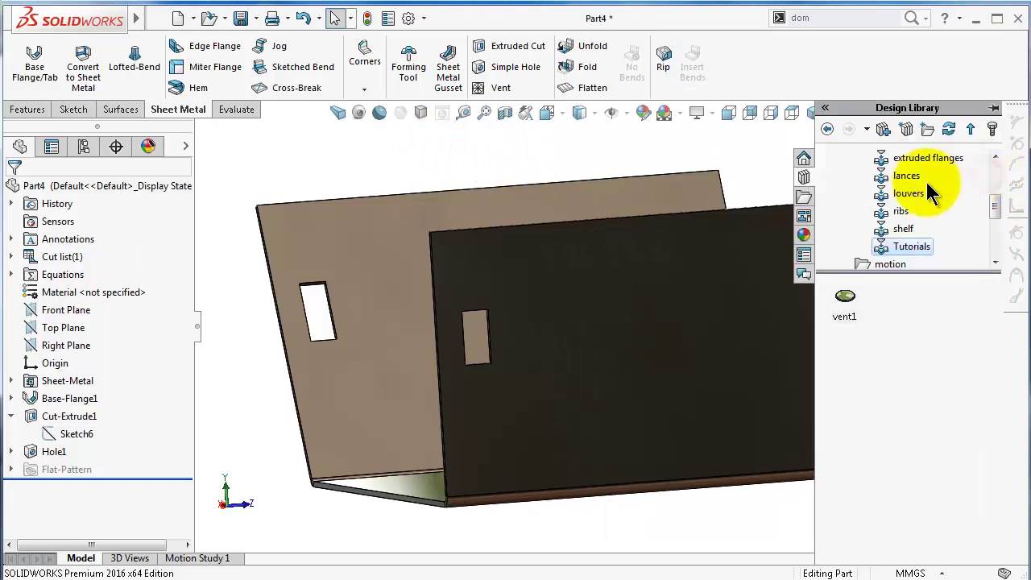
pyautogui.moveTo(996, 206); pyautogui.dragTo(997, 166)
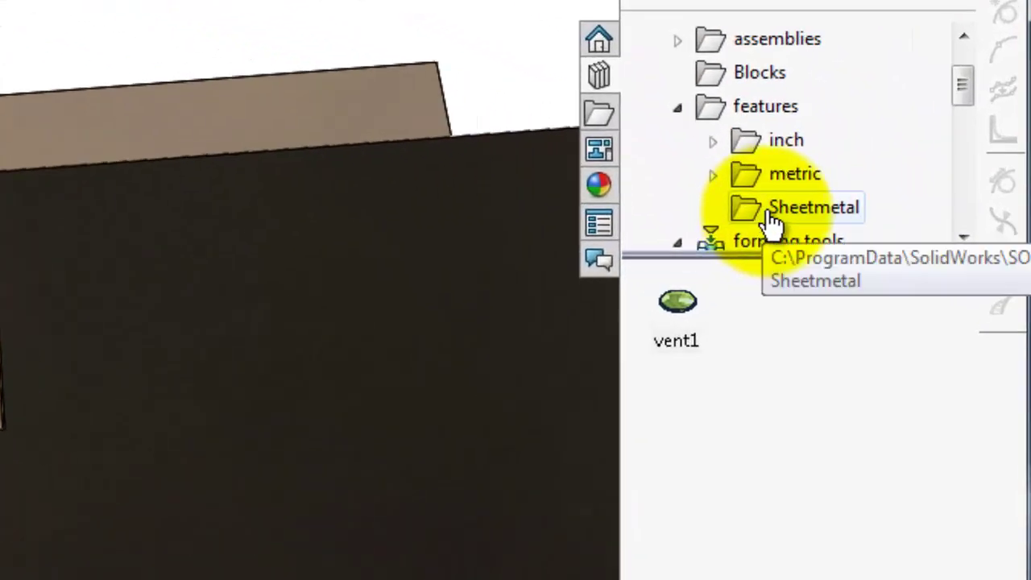
pyautogui.click(789, 211)
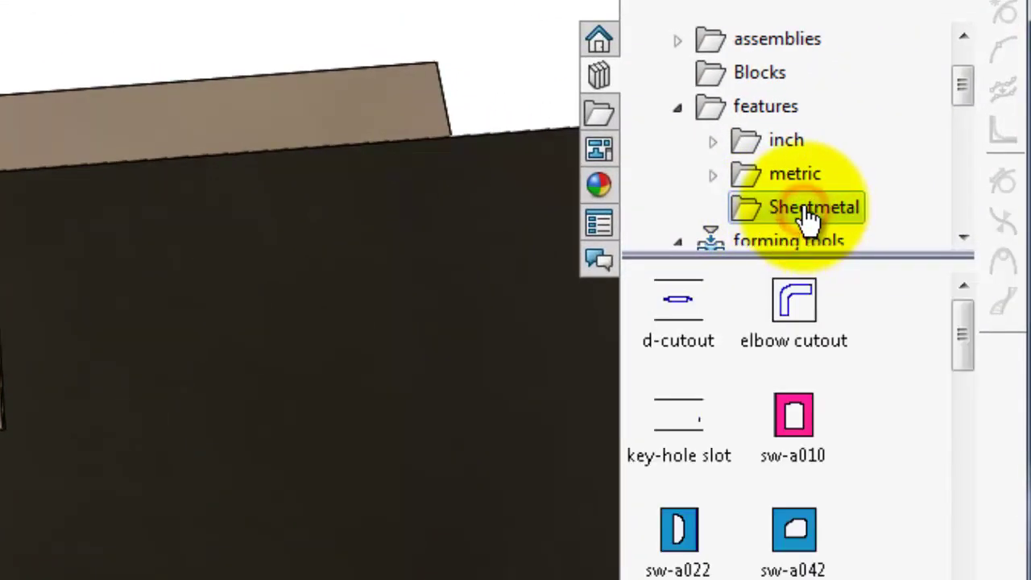
# - Place the sw-d212 library cutout on the front flange's outer face, near the upper corner farthest from the rectangular cut
pyautogui.moveTo(957, 323); pyautogui.dragTo(966, 579)
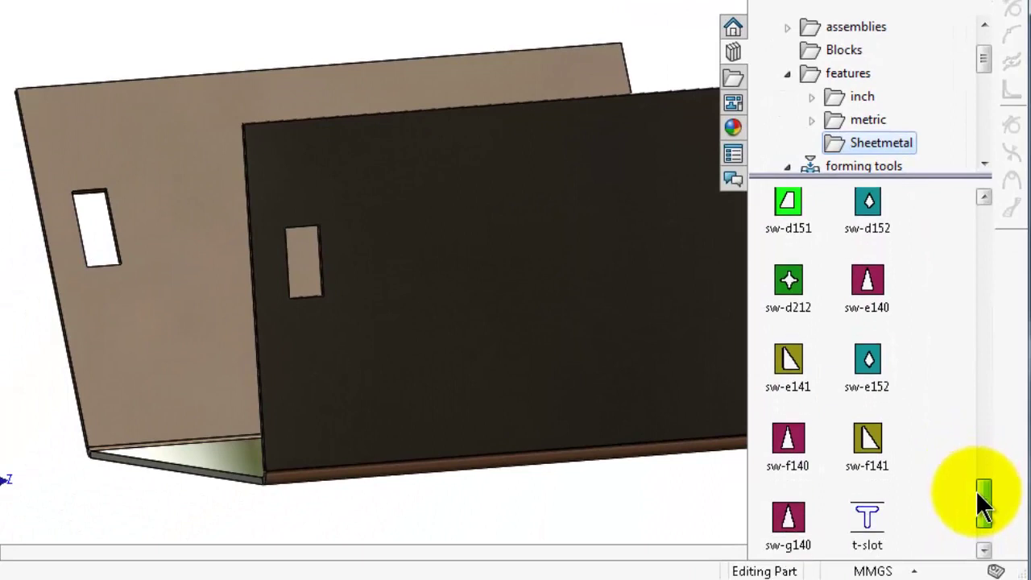
pyautogui.moveTo(978, 493); pyautogui.dragTo(973, 479)
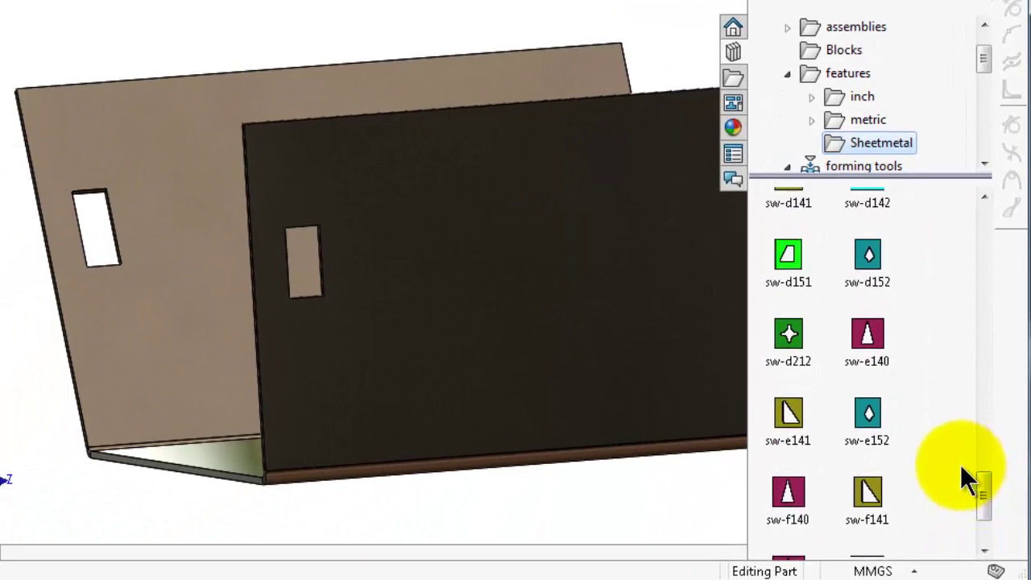
pyautogui.moveTo(797, 344)
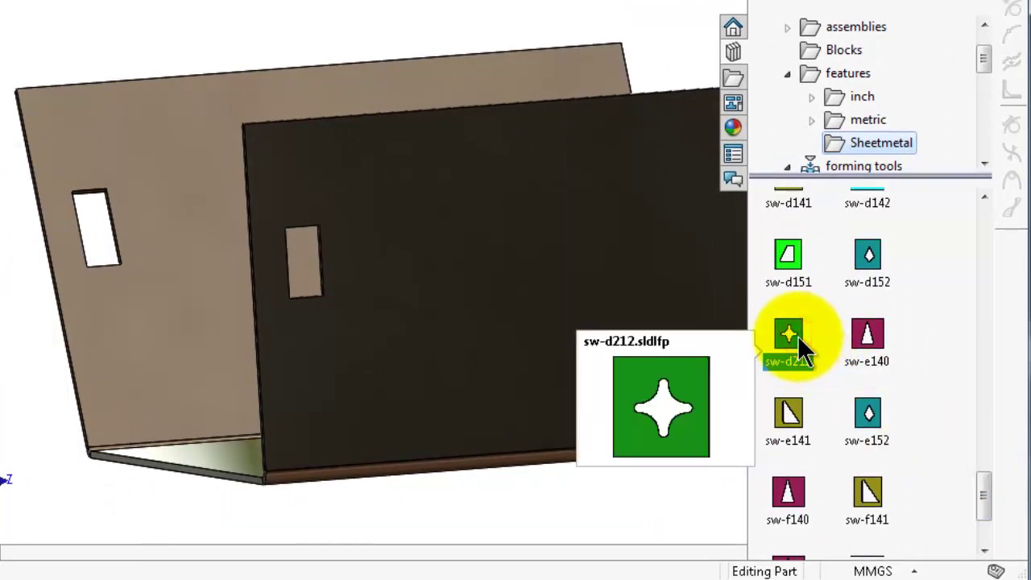
pyautogui.moveTo(795, 338); pyautogui.dragTo(728, 194)
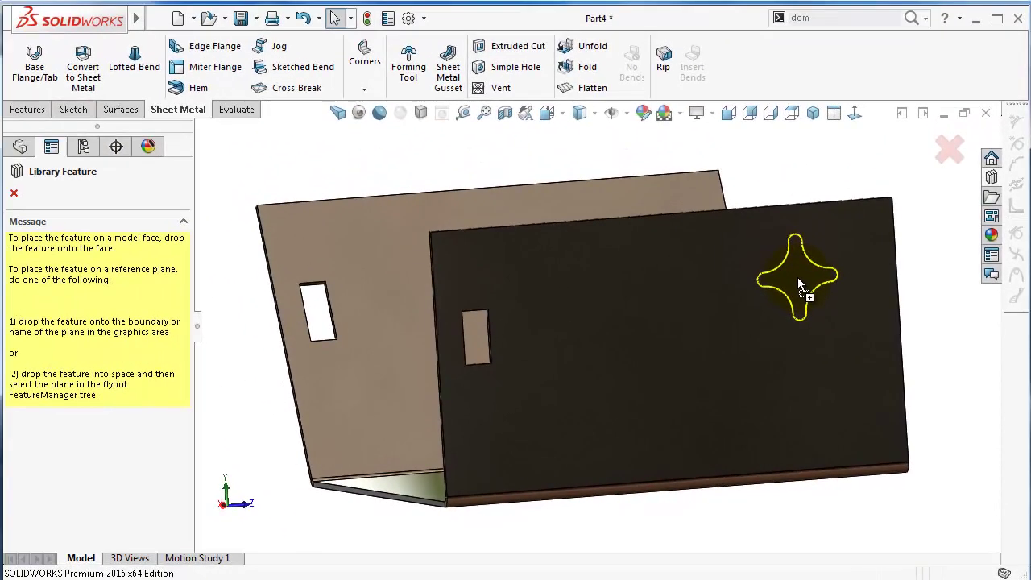
pyautogui.moveTo(800, 283); pyautogui.dragTo(802, 286)
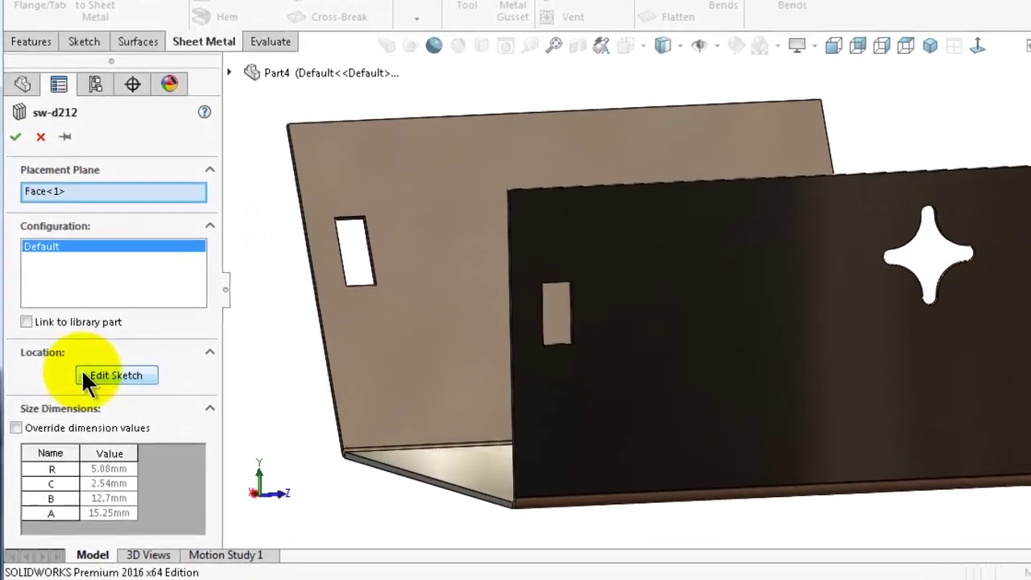
# - Edit the cutout's location sketch and dimension its center 10 mm from the flange's vertical end edge
pyautogui.click(140, 363)
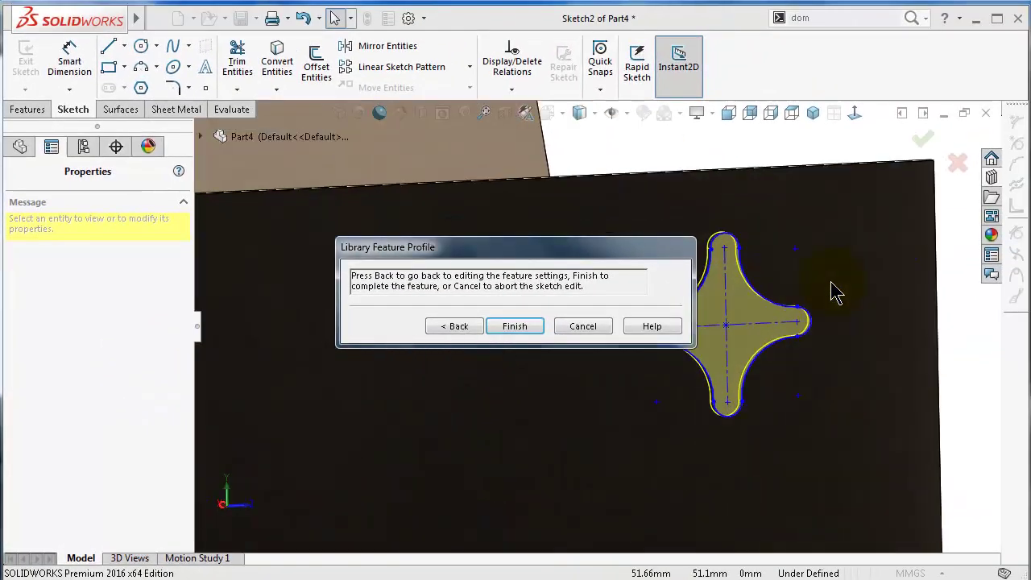
pyautogui.moveTo(629, 260); pyautogui.dragTo(509, 181)
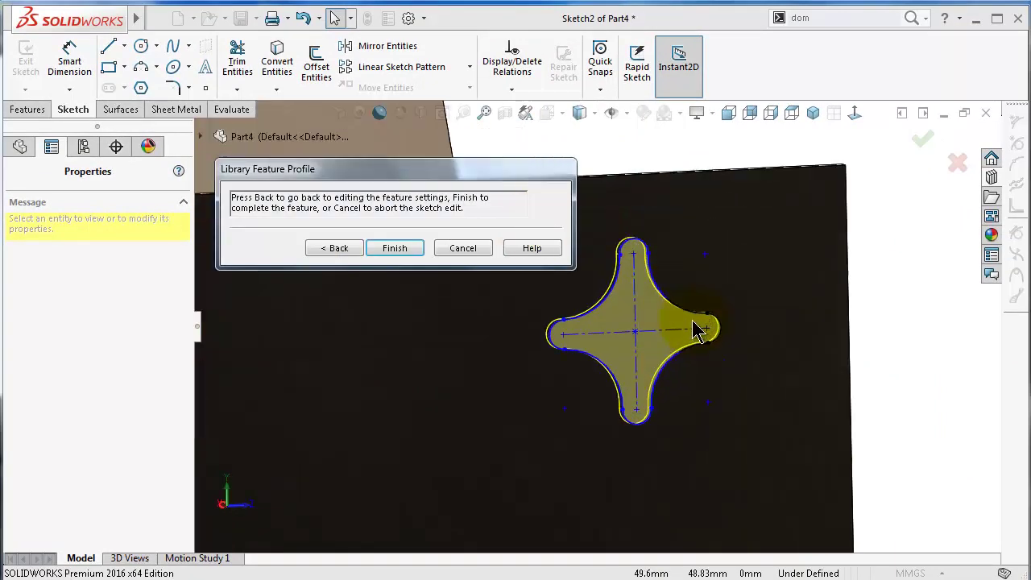
pyautogui.click(854, 114)
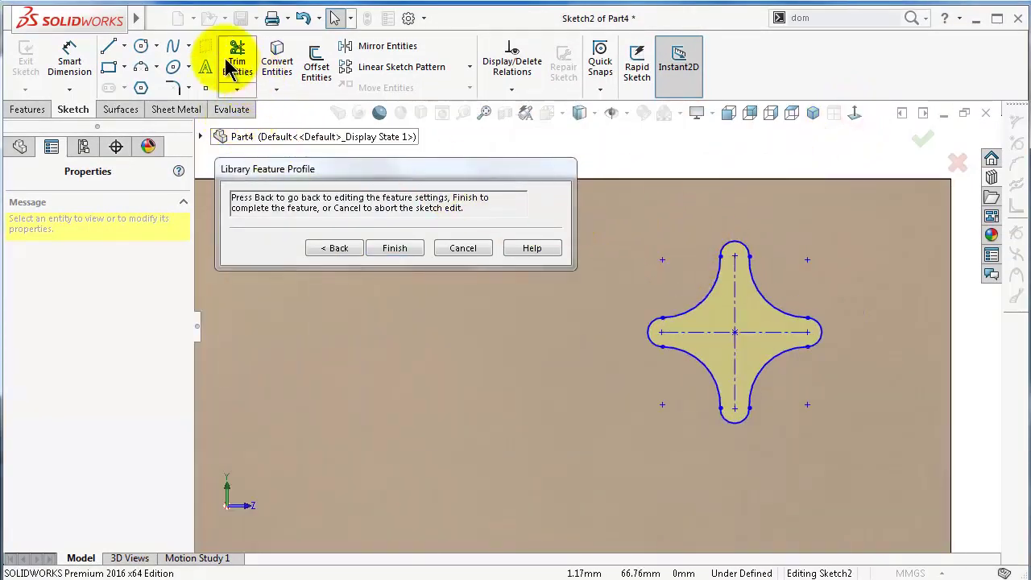
pyautogui.click(69, 58)
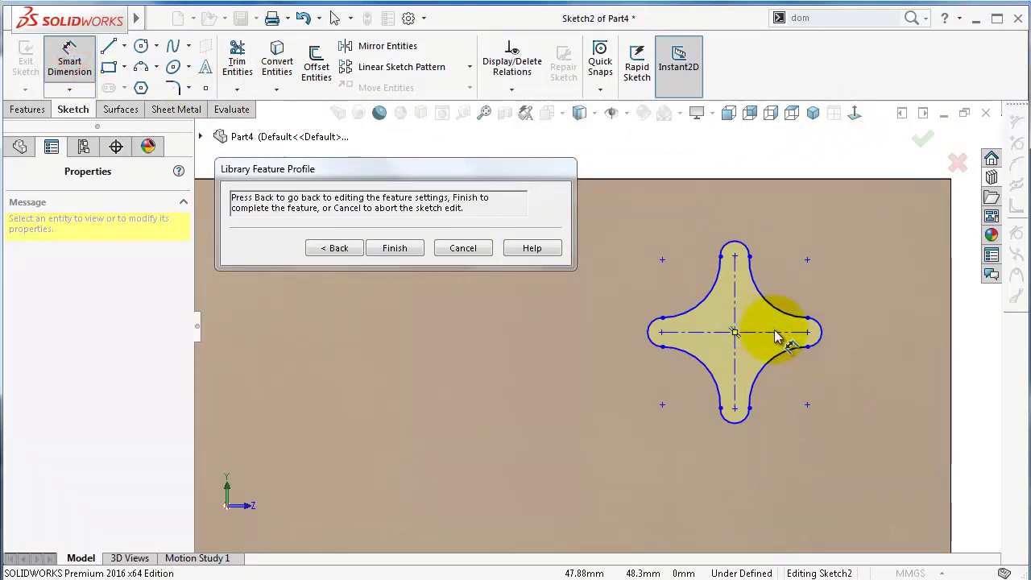
pyautogui.click(734, 332)
pyautogui.click(953, 328)
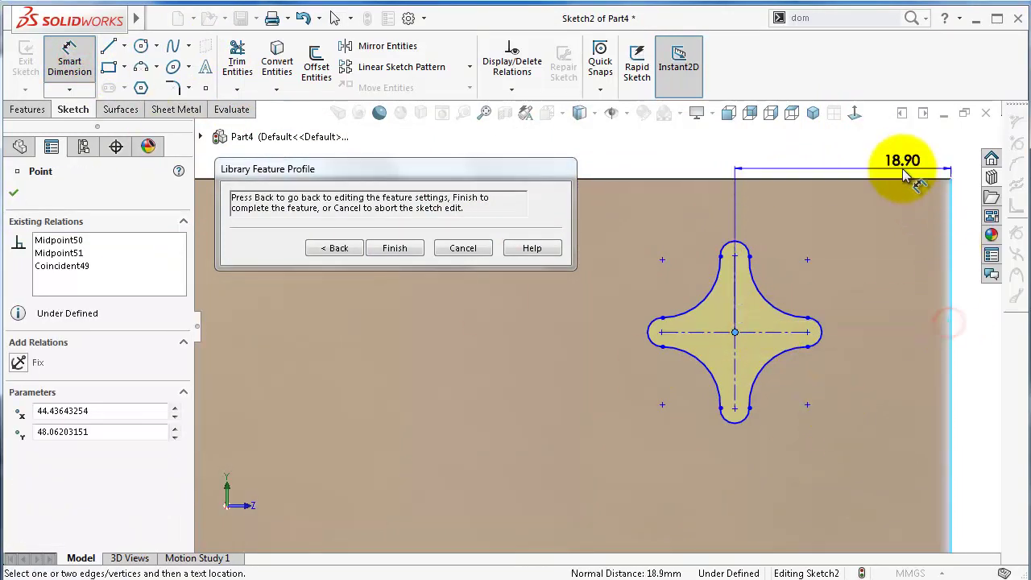
pyautogui.click(903, 164)
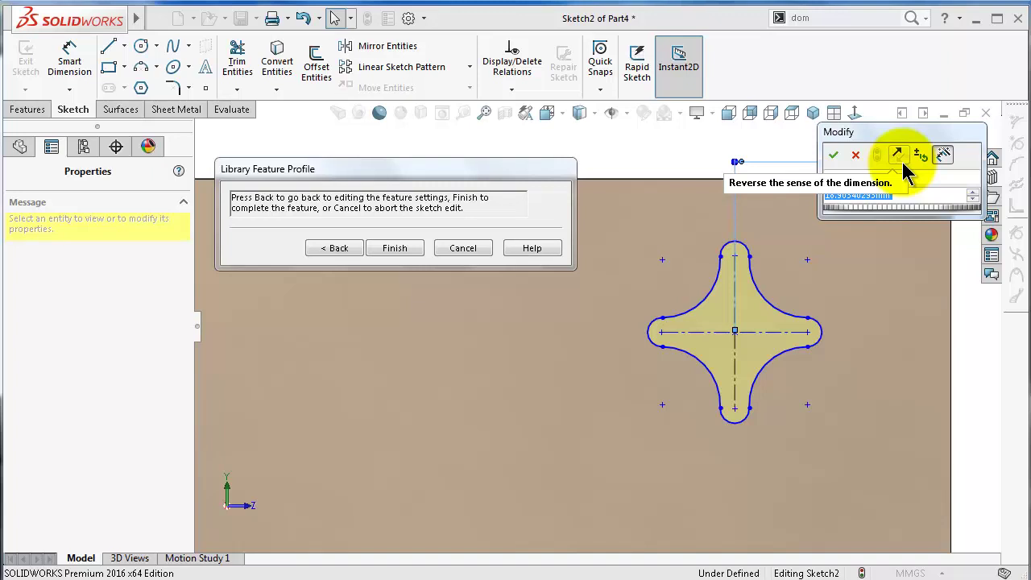
pyautogui.write('10')
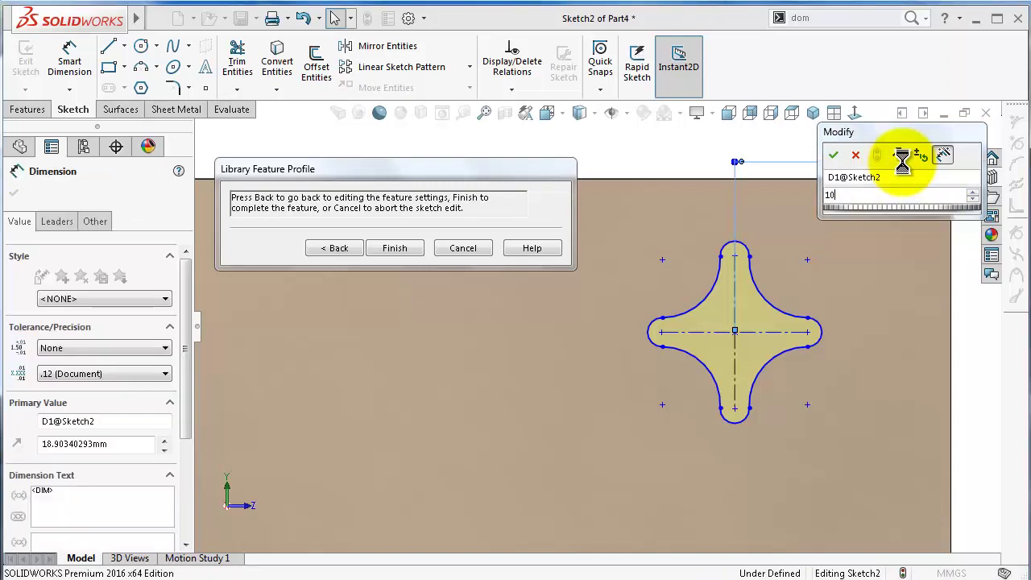
pyautogui.press('Return')
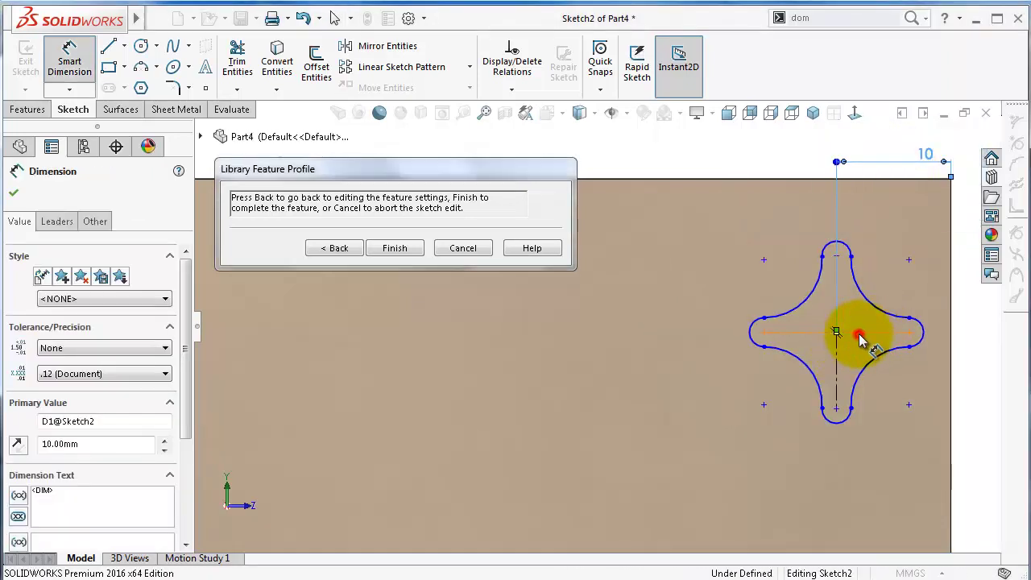
# - Dimension the cutout's horizontal centerline 10 mm from the flange's upper edge
pyautogui.click(858, 332)
pyautogui.click(892, 179)
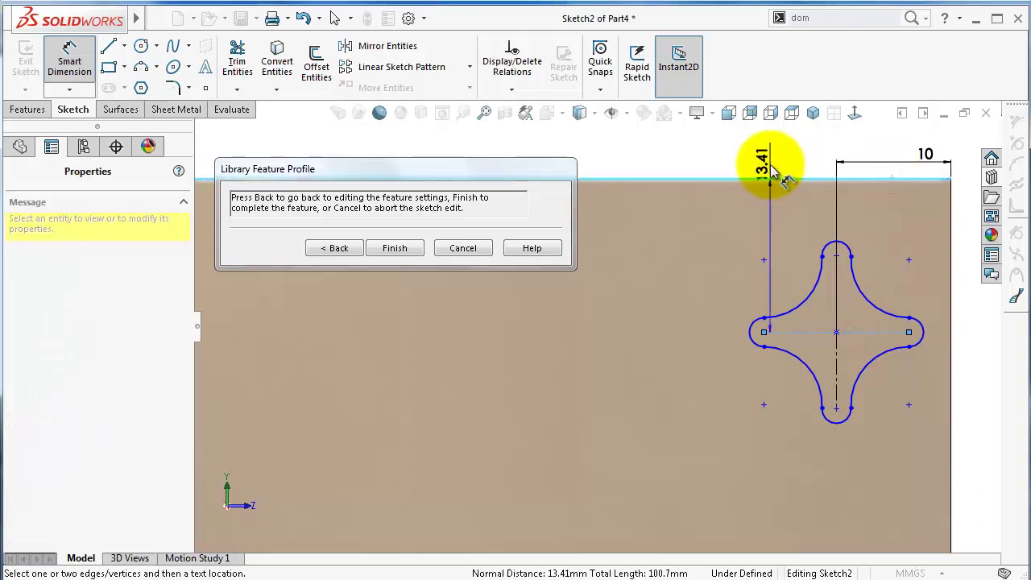
pyautogui.click(771, 169)
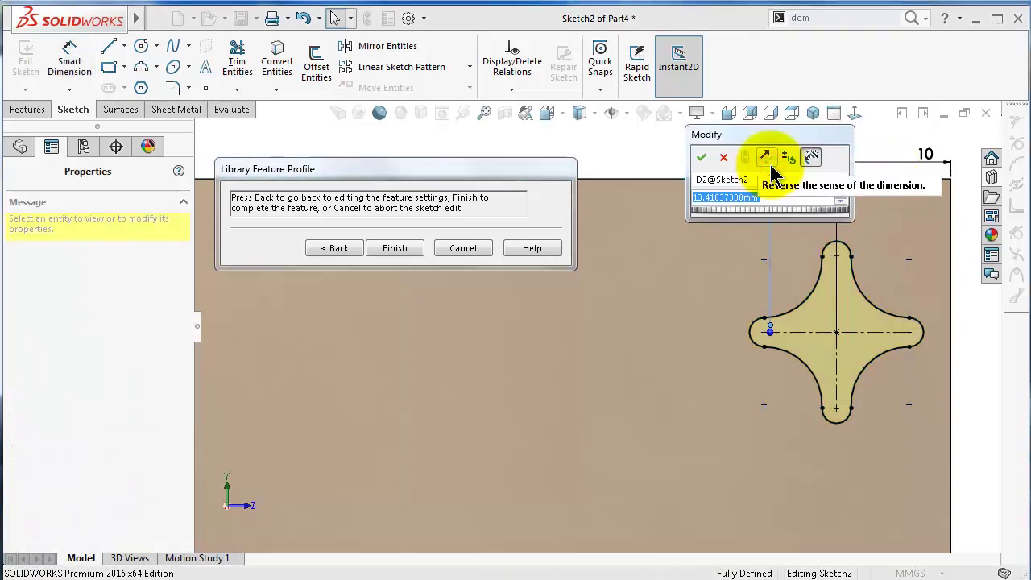
pyautogui.write('10')
pyautogui.press('Return')
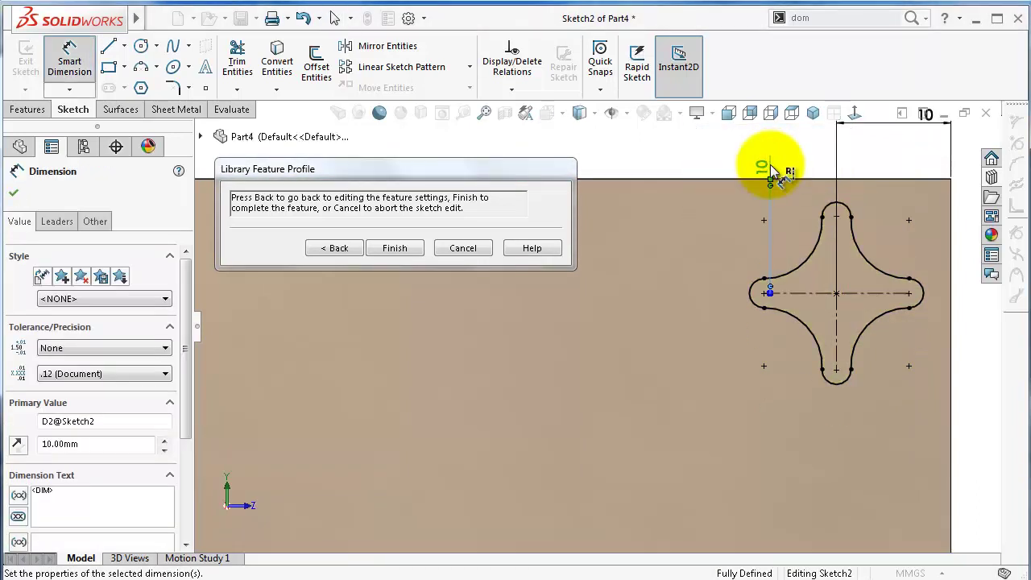
pyautogui.press('Escape')
# - Space out the overlapping dimensions below the cutout and set its arm width to 1.5 mm
pyautogui.moveTo(795, 439)
pyautogui.mouseDown()
pyautogui.moveTo(783, 440)
pyautogui.moveTo(788, 469)
pyautogui.mouseUp()
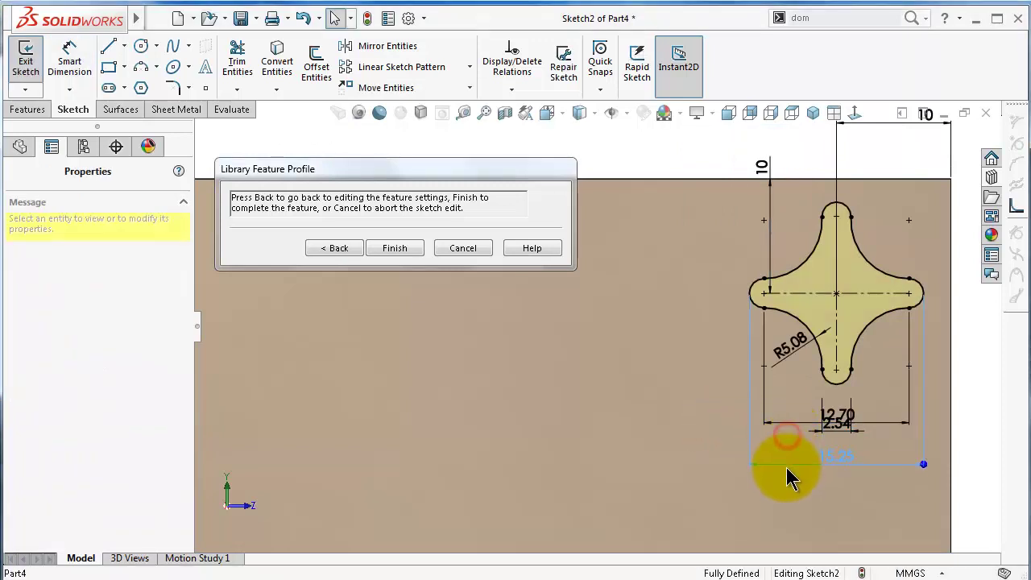
pyautogui.moveTo(837, 425)
pyautogui.mouseDown()
pyautogui.moveTo(838, 442)
pyautogui.moveTo(853, 409)
pyautogui.moveTo(844, 411)
pyautogui.mouseUp()
pyautogui.doubleClick(841, 404)
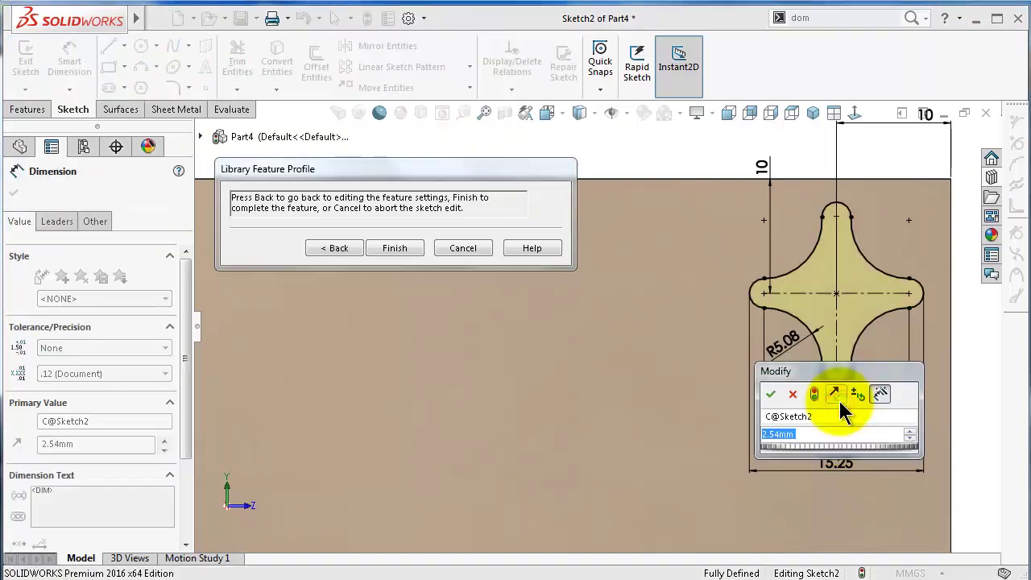
pyautogui.write('1.5')
pyautogui.press('Return')
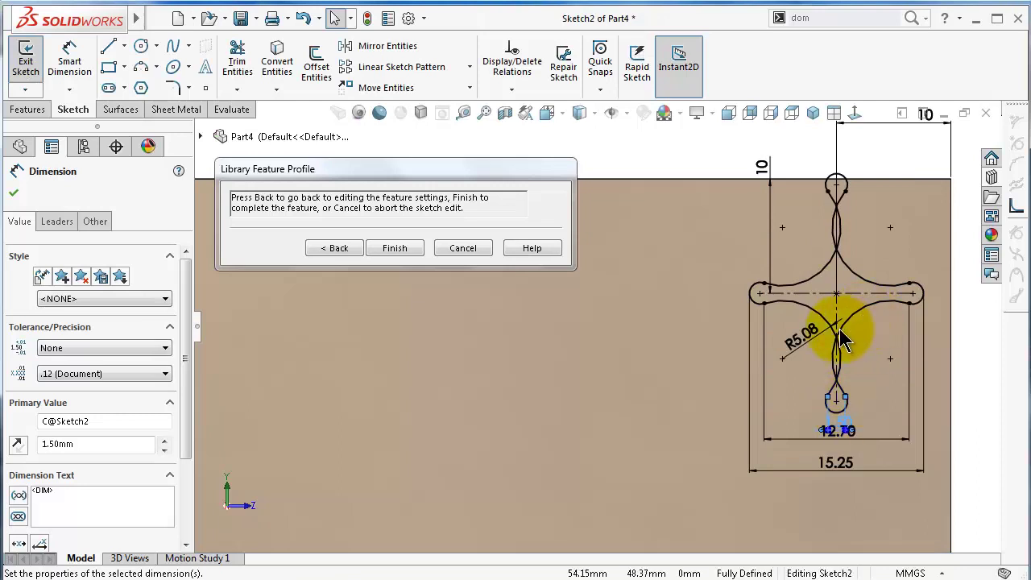
# - Set the radius of the cutout's concave arcs to 4 mm and finish the library feature
pyautogui.doubleClick(805, 337)
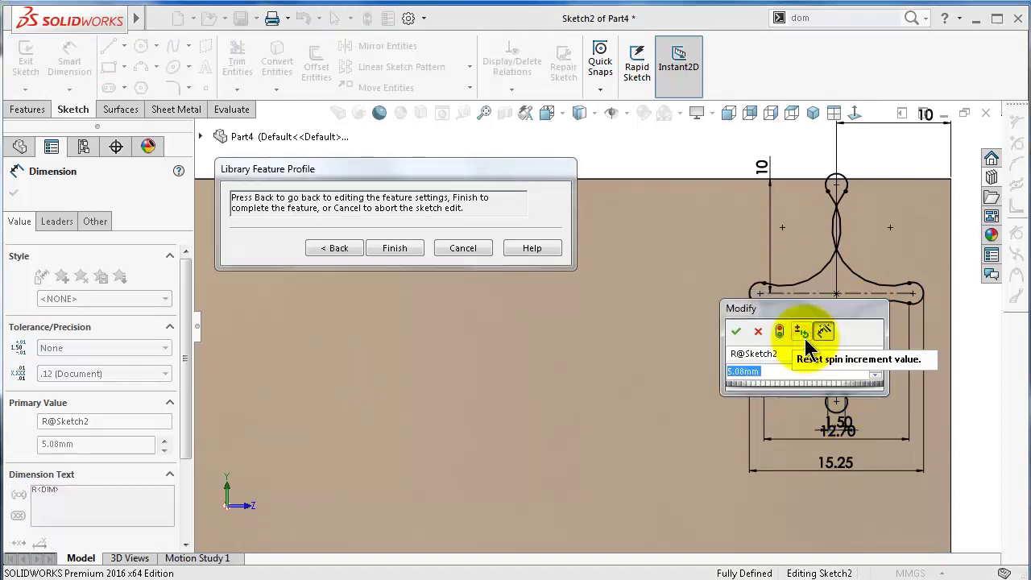
pyautogui.write('4')
pyautogui.press('Return')
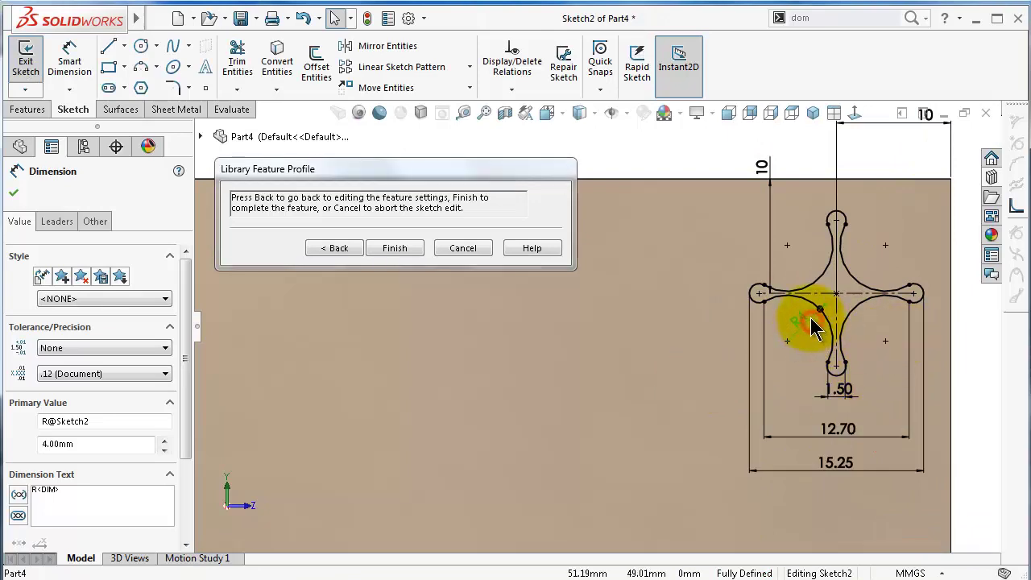
pyautogui.click(407, 248)
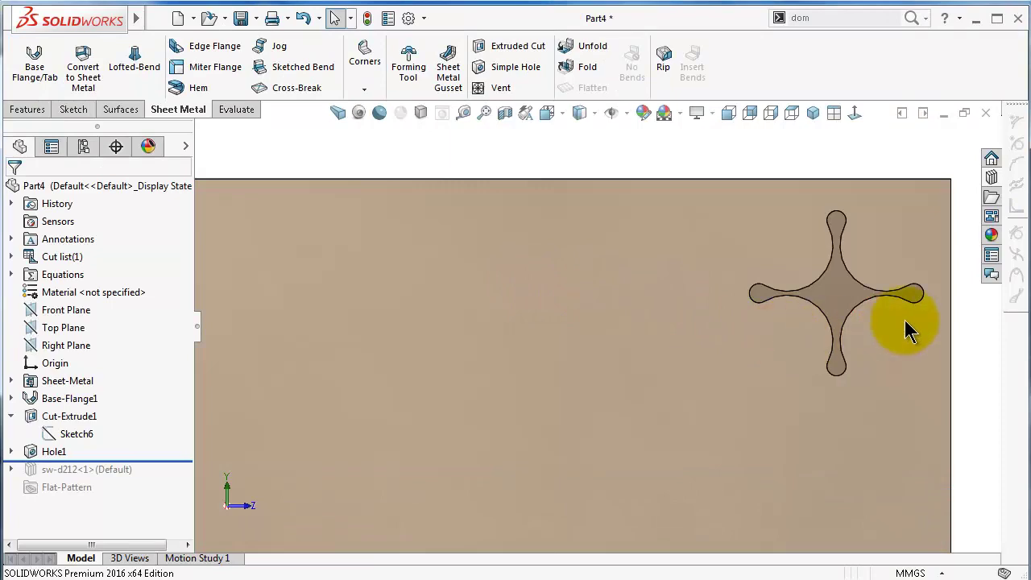
# - Place the sw-a203 library cutout from the Sheetmetal folder on the flange face, away from the cross-shaped cutout
pyautogui.moveTo(906, 321); pyautogui.dragTo(942, 308, button='middle')
pyautogui.click(992, 177)
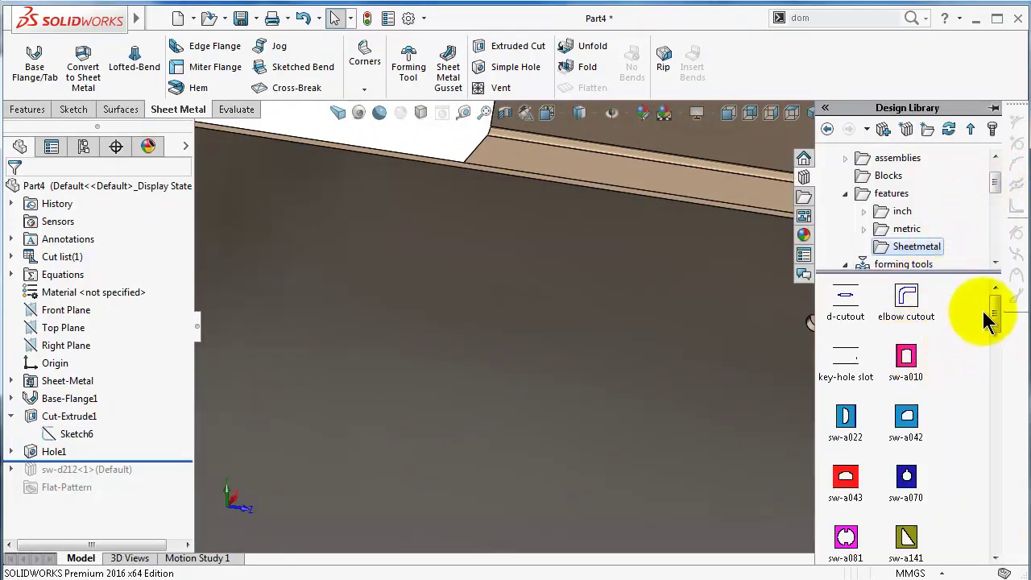
pyautogui.moveTo(985, 312); pyautogui.dragTo(989, 357)
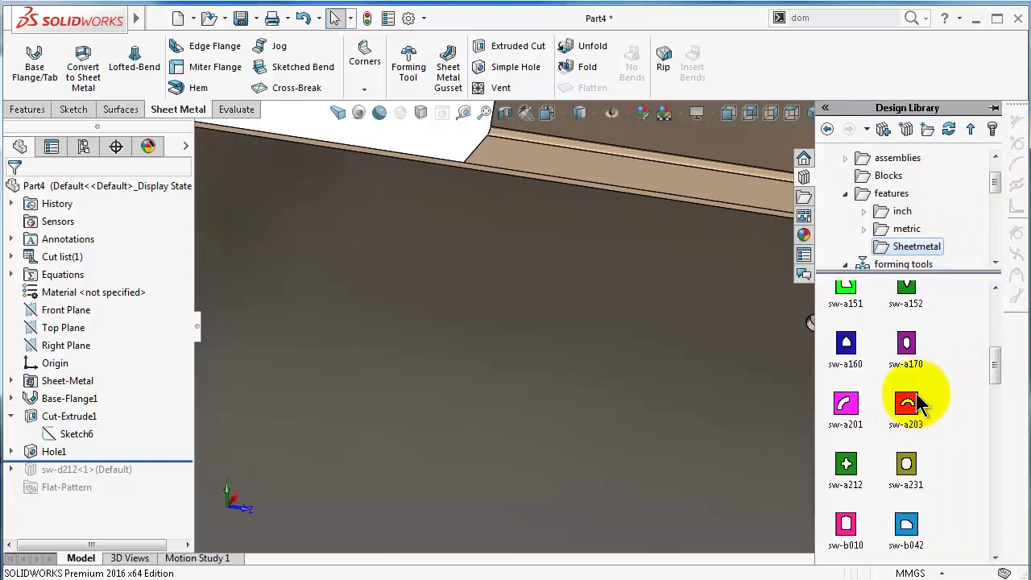
pyautogui.moveTo(910, 404); pyautogui.dragTo(503, 295)
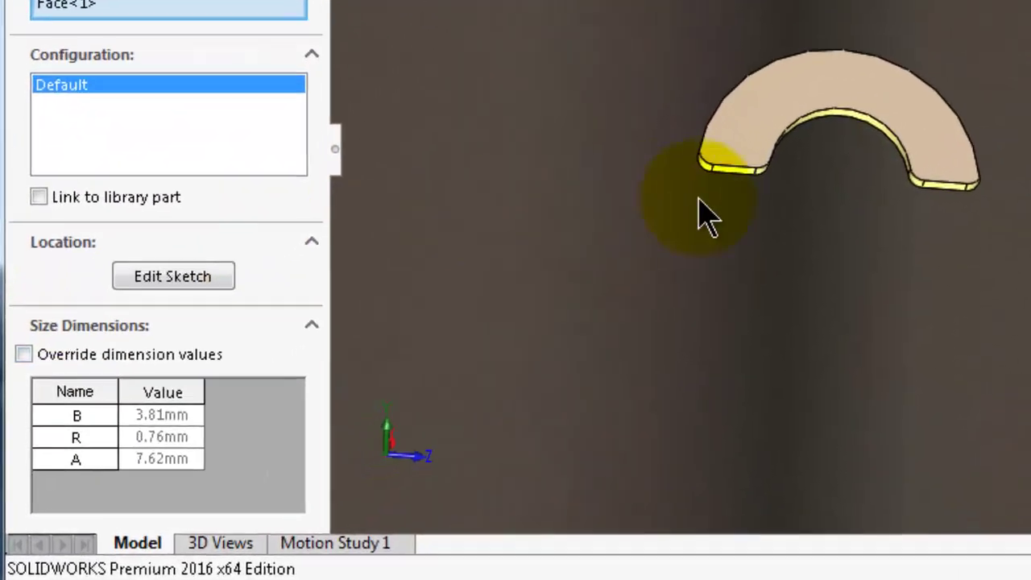
# - Override the sw-a203 cutout's dimension values and set B, the inner arc radius, to 2 mm
pyautogui.click(27, 349)
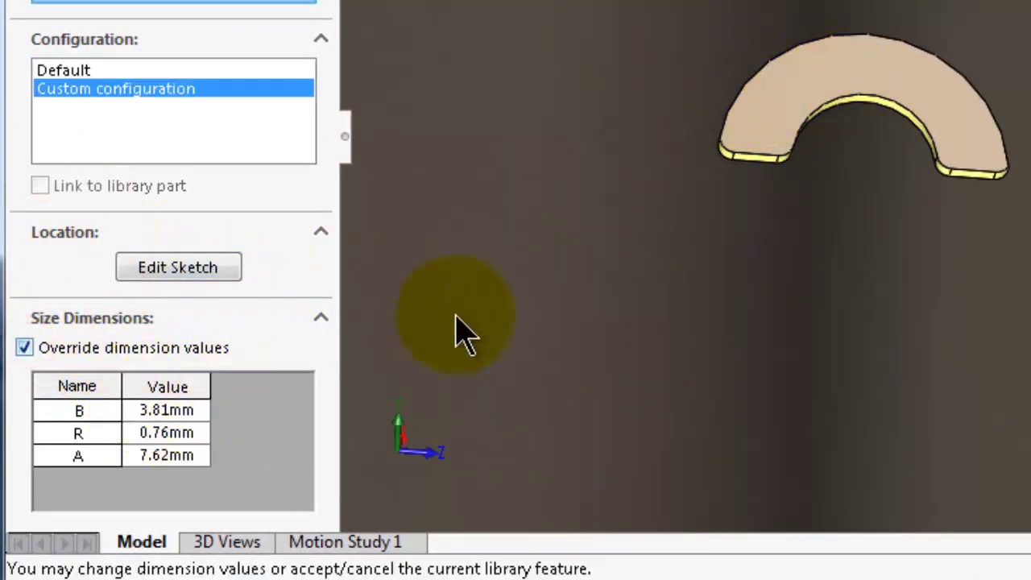
pyautogui.click(169, 411)
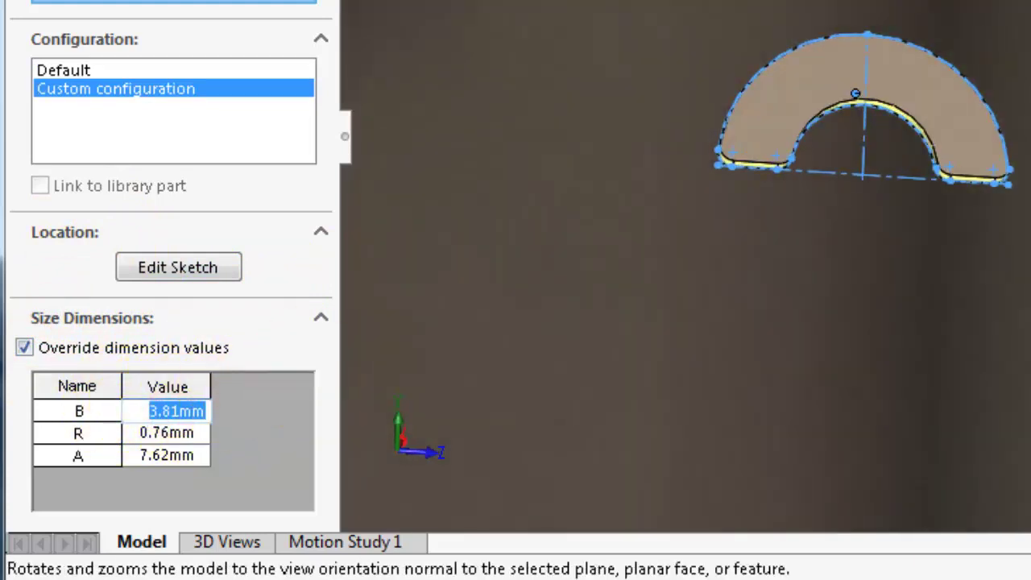
pyautogui.hotkey('ctrl', '8')
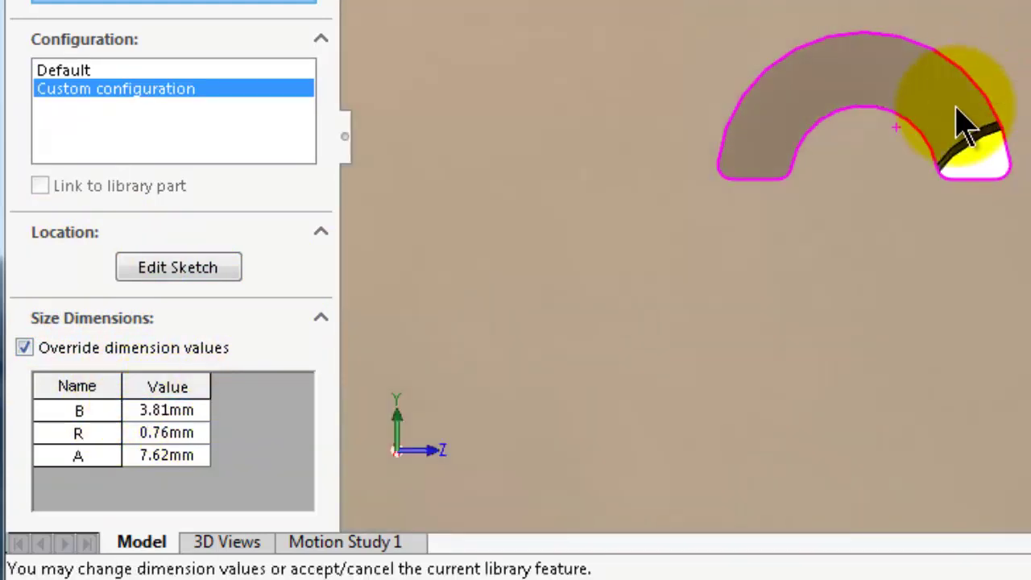
pyautogui.click(185, 411)
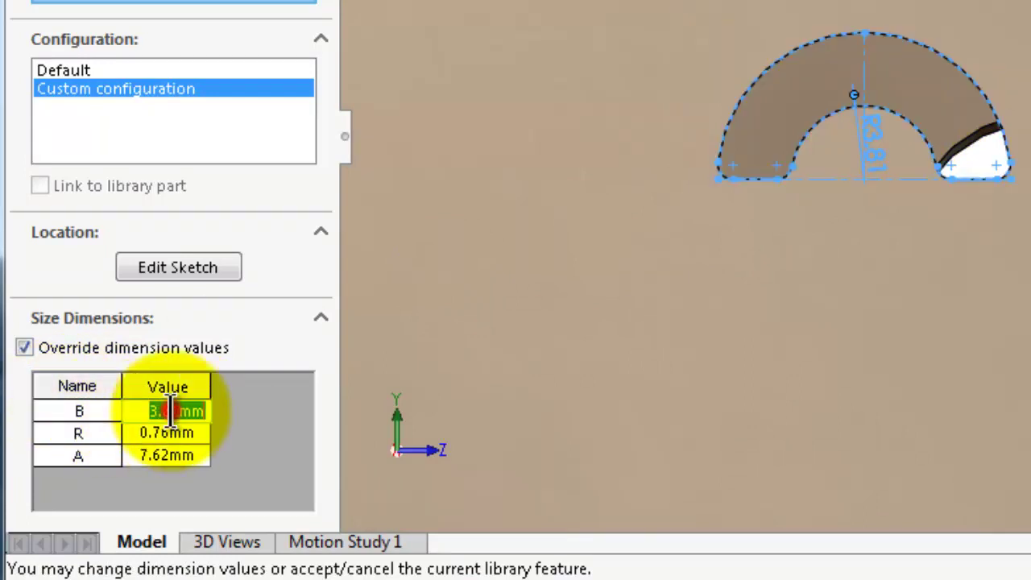
pyautogui.click(265, 411)
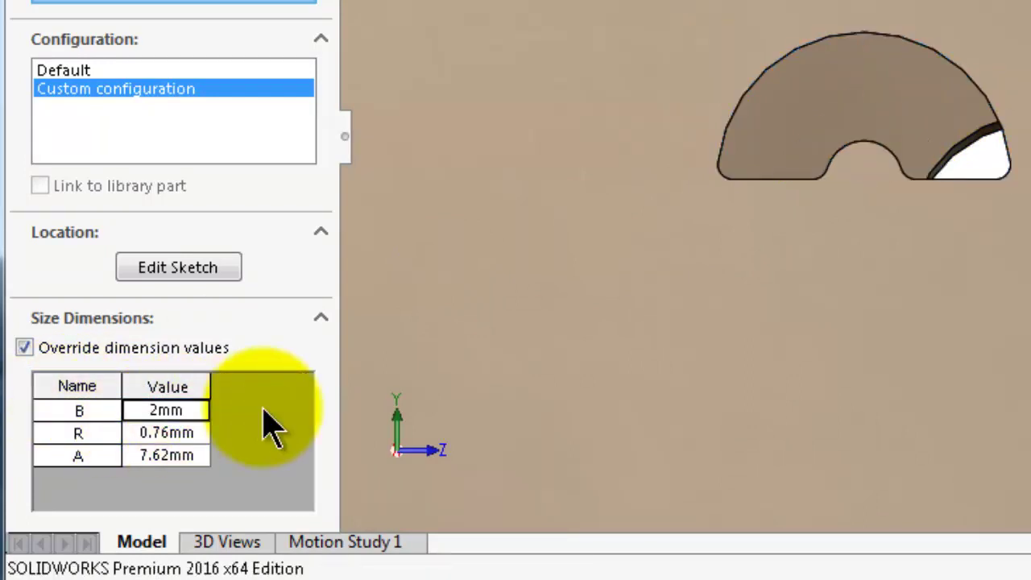
# - Set the cutout's corner radius R to 1 mm and its outer arc radius A to 10 mm
pyautogui.click(175, 434)
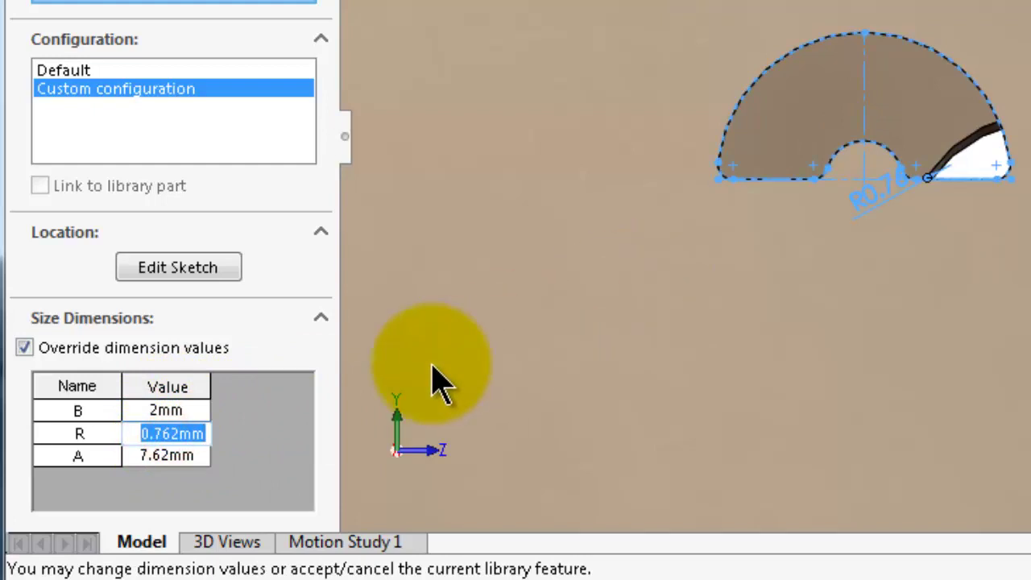
pyautogui.write('1')
pyautogui.press('Return')
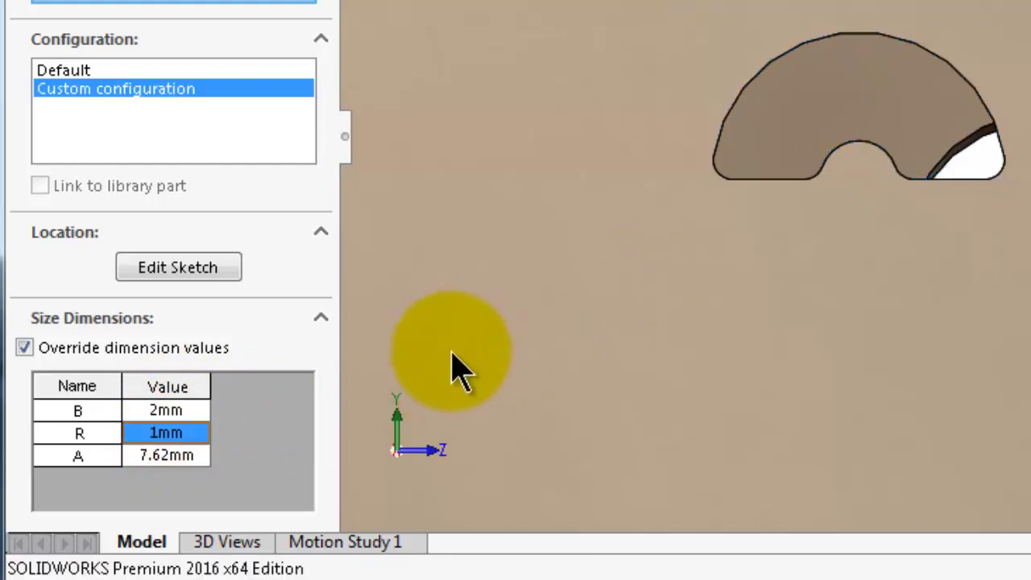
pyautogui.click(171, 456)
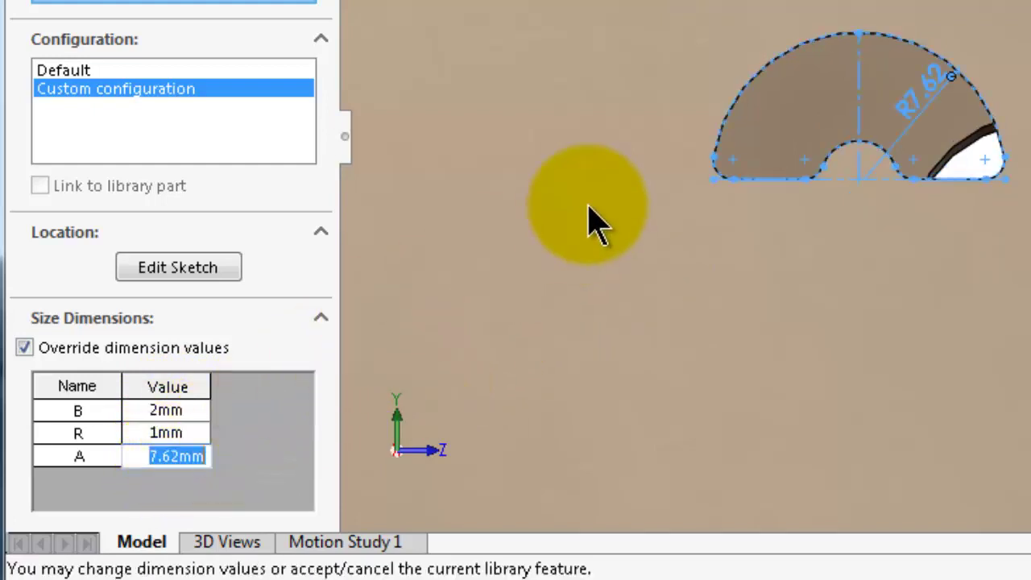
pyautogui.scroll(-3, 645, 211)
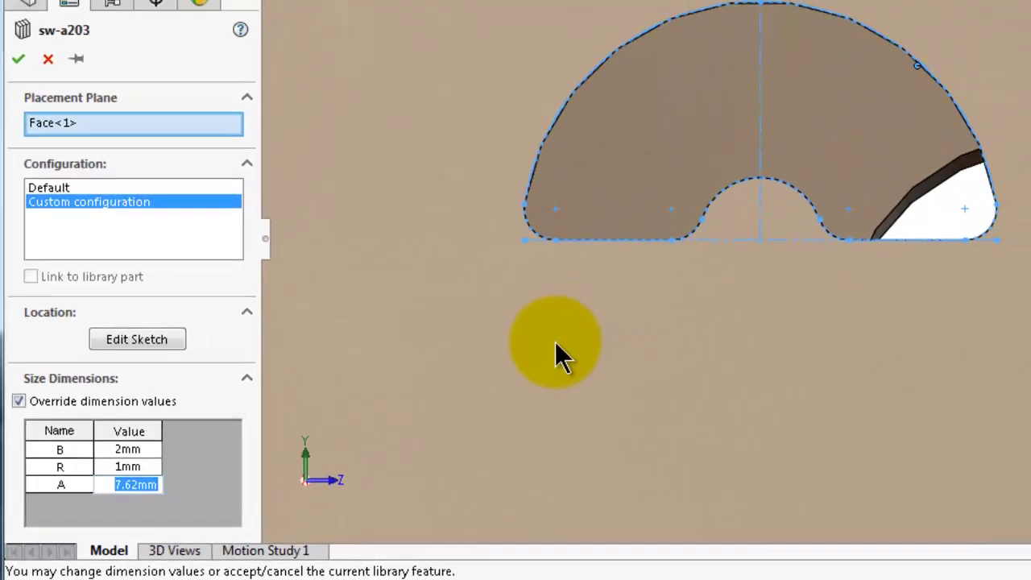
pyautogui.write('10')
pyautogui.press('Return')
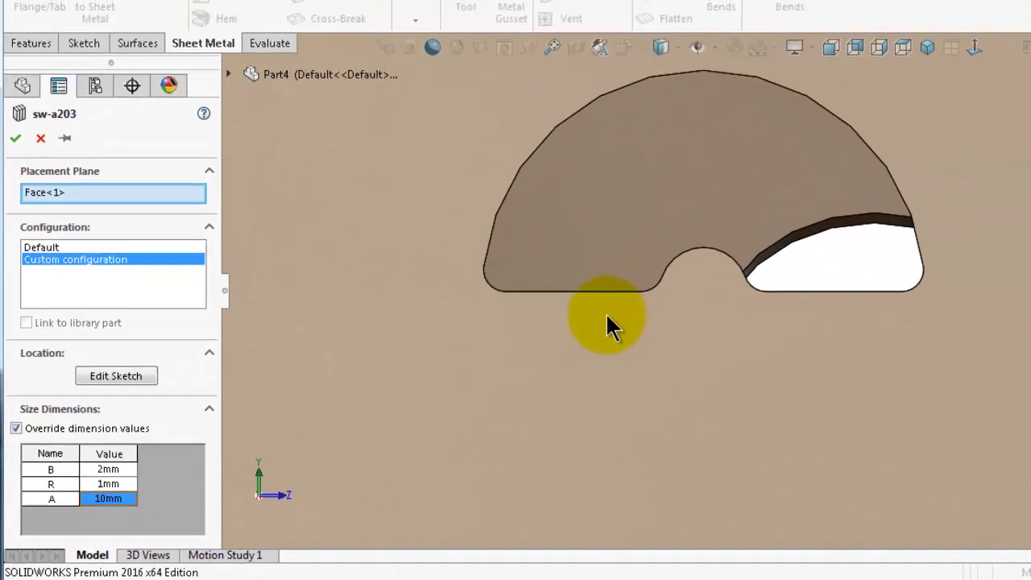
pyautogui.scroll(2, 608, 321)
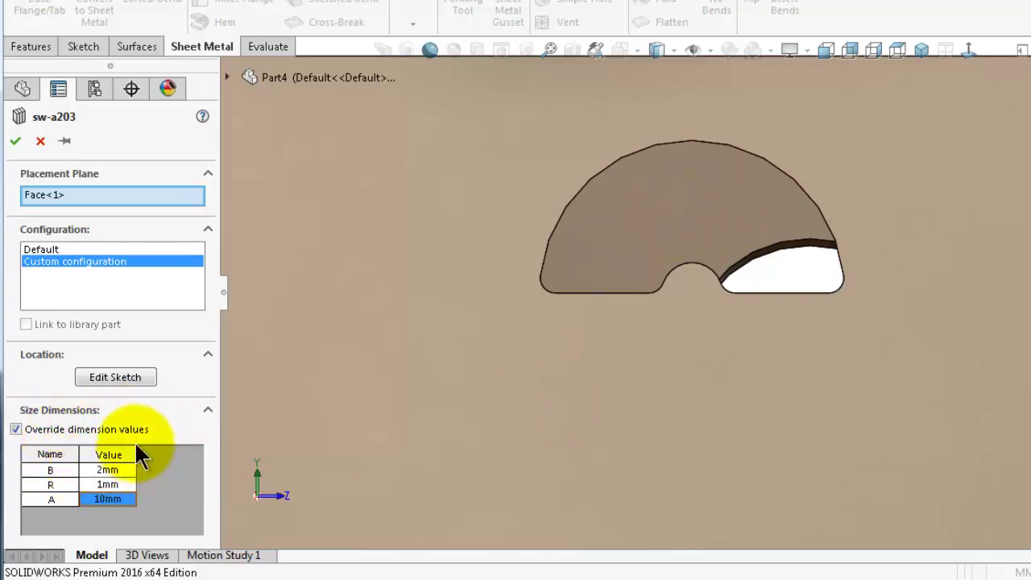
# - Edit the cutout's location sketch and dimension the midpoint of its vertical centerline 10 mm from the flange's upper edge
pyautogui.scroll(3, 661, 346)
pyautogui.scroll(-3, 846, 286)
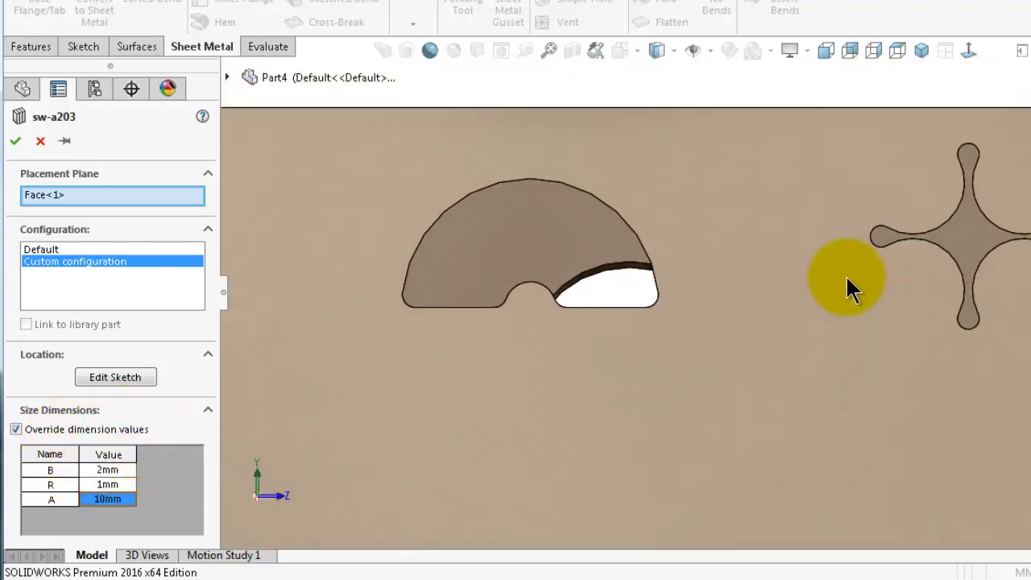
pyautogui.scroll(2, 847, 278)
pyautogui.click(131, 378)
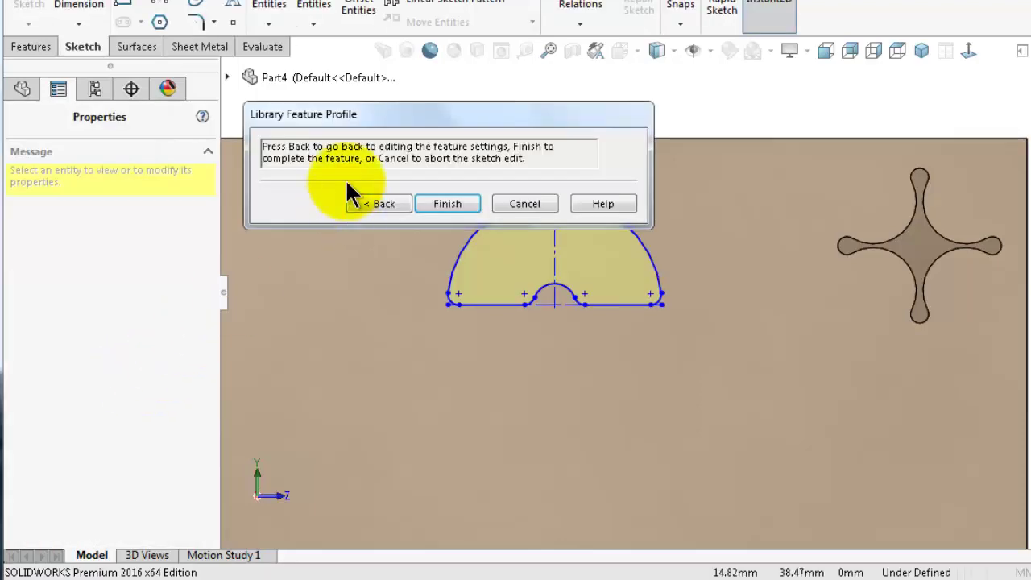
pyautogui.moveTo(567, 122); pyautogui.dragTo(967, 169)
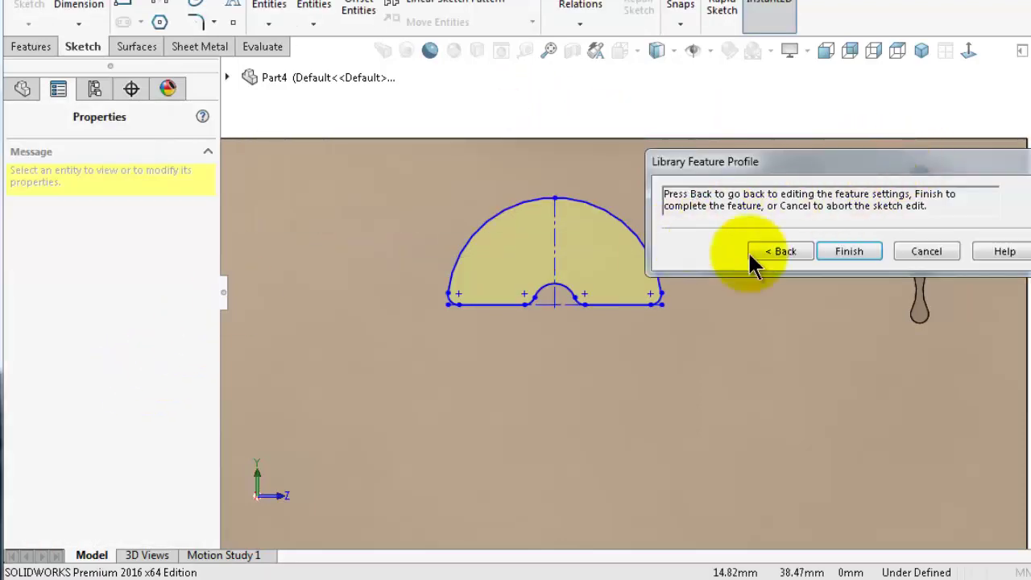
pyautogui.click(81, 9)
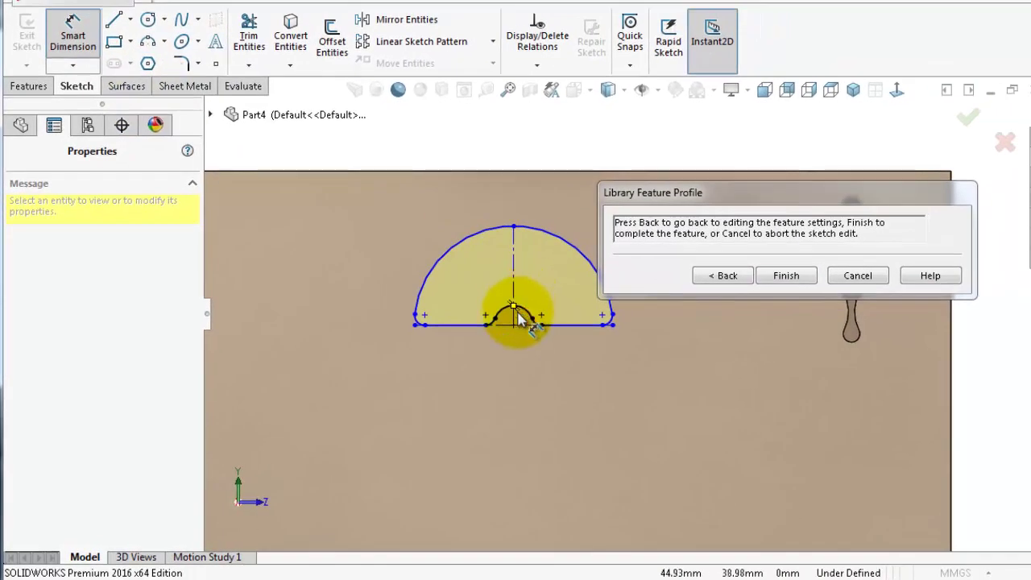
pyautogui.click(513, 276)
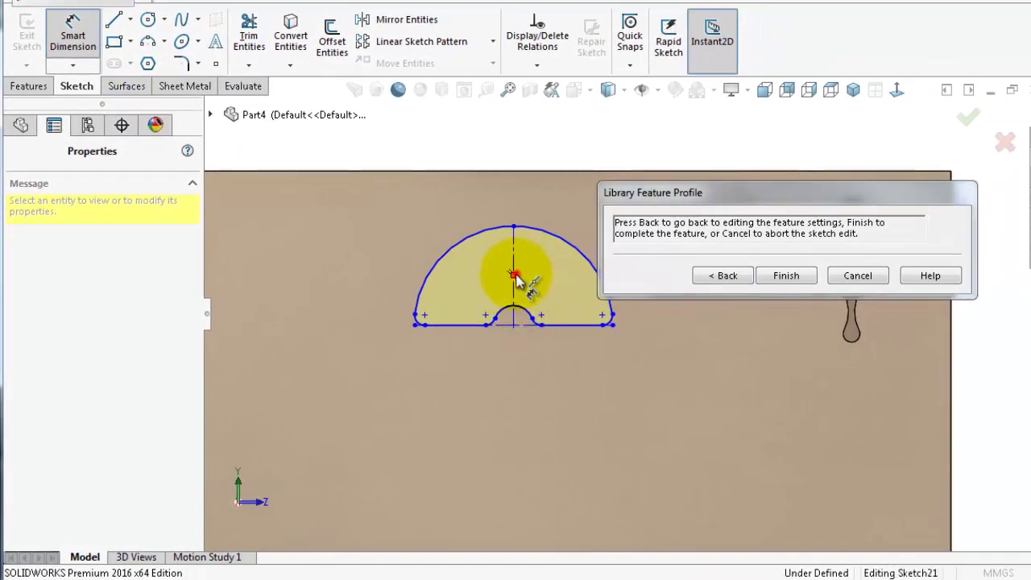
pyautogui.click(518, 171)
pyautogui.click(447, 127)
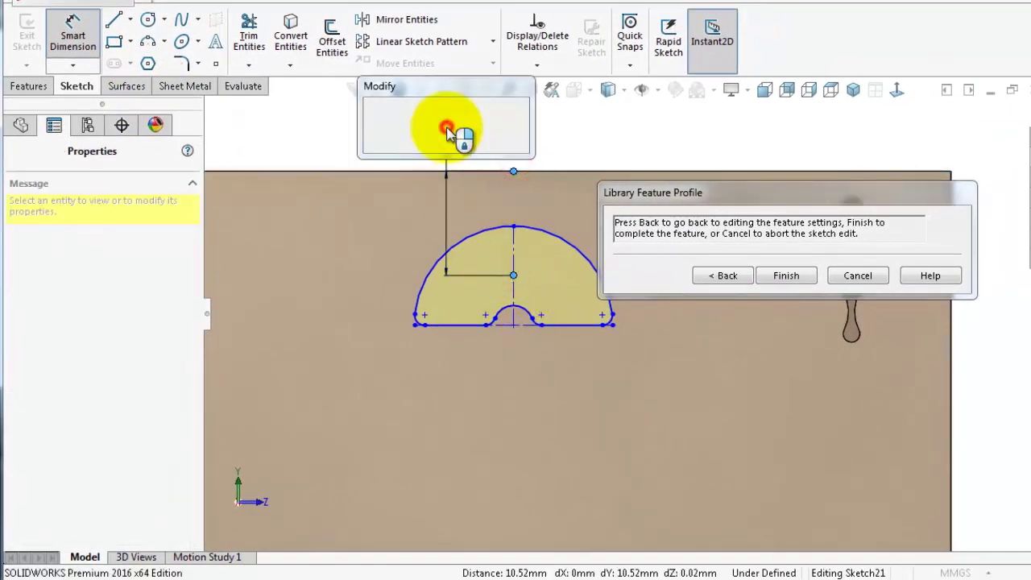
pyautogui.write('10')
pyautogui.press('Return')
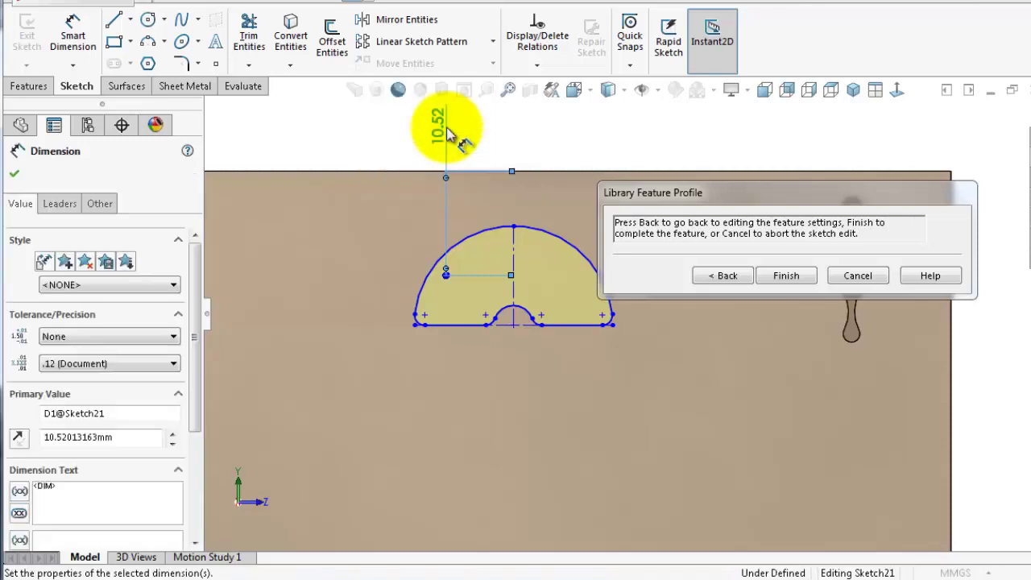
# - Dimension the cutout's vertical centerline from the flange's vertical edge near the rectangular cutout, trying a distance of 30 mm
pyautogui.click(514, 294)
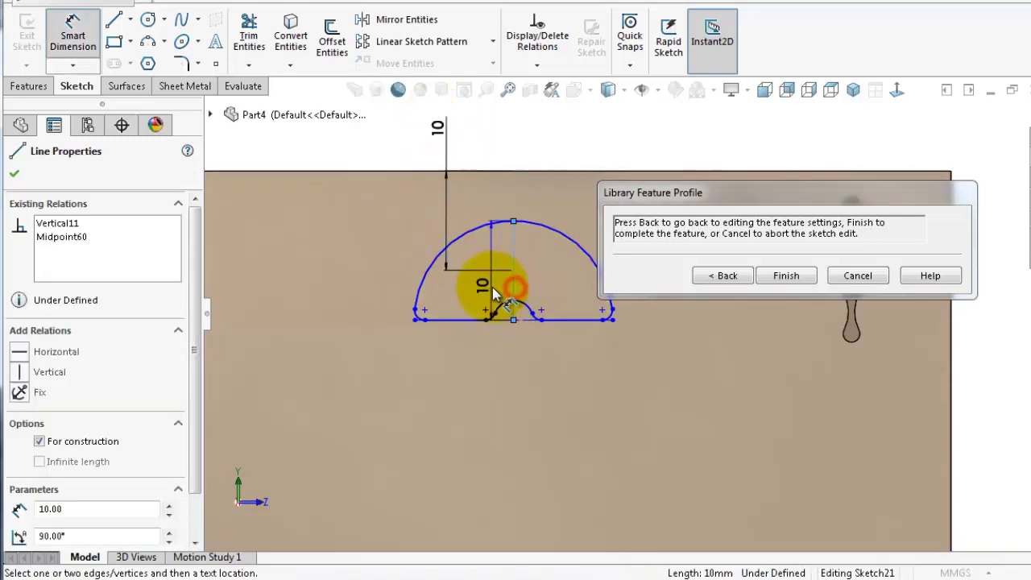
pyautogui.scroll(3, 490, 290)
pyautogui.click(443, 293)
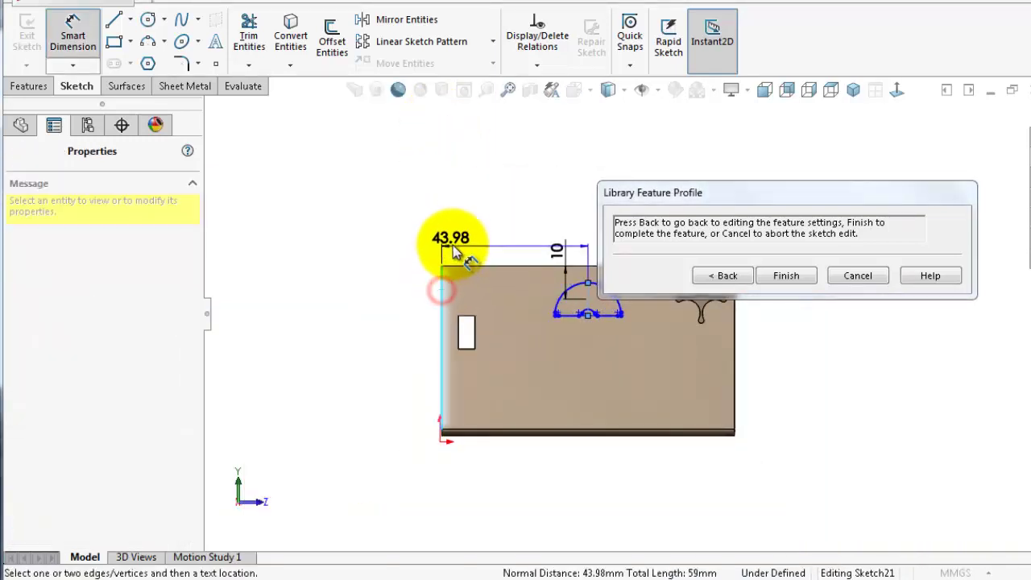
pyautogui.click(450, 239)
pyautogui.write('30')
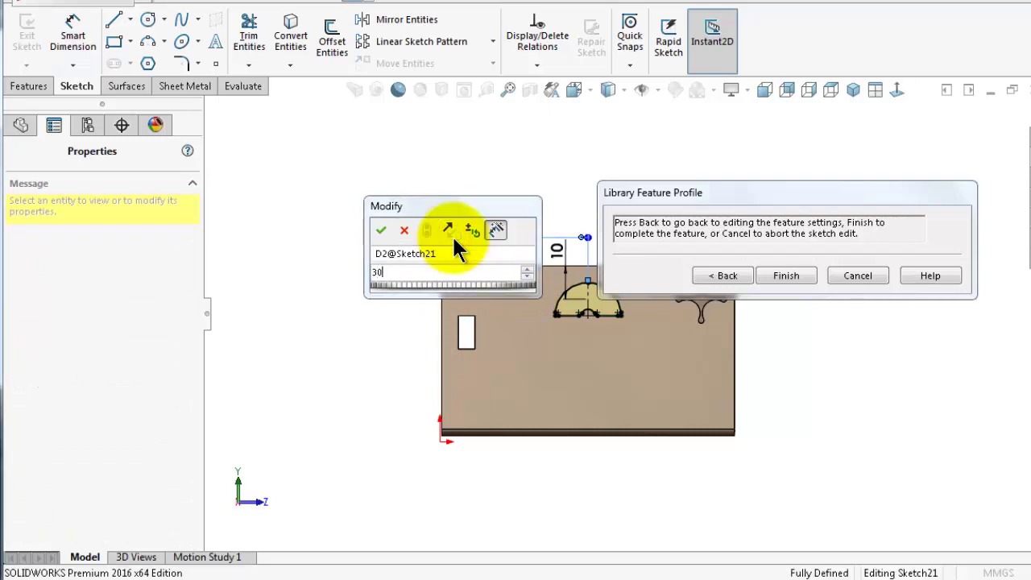
pyautogui.press('Return')
pyautogui.click(767, 345)
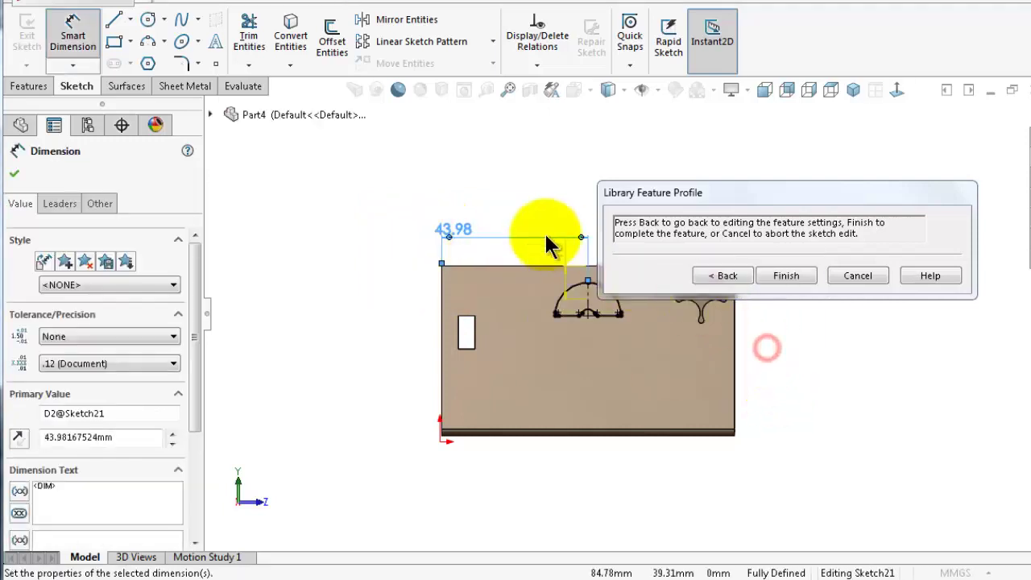
# - Try again to set the centerline's distance from the flange's vertical edge to 30 mm
pyautogui.doubleClick(453, 230)
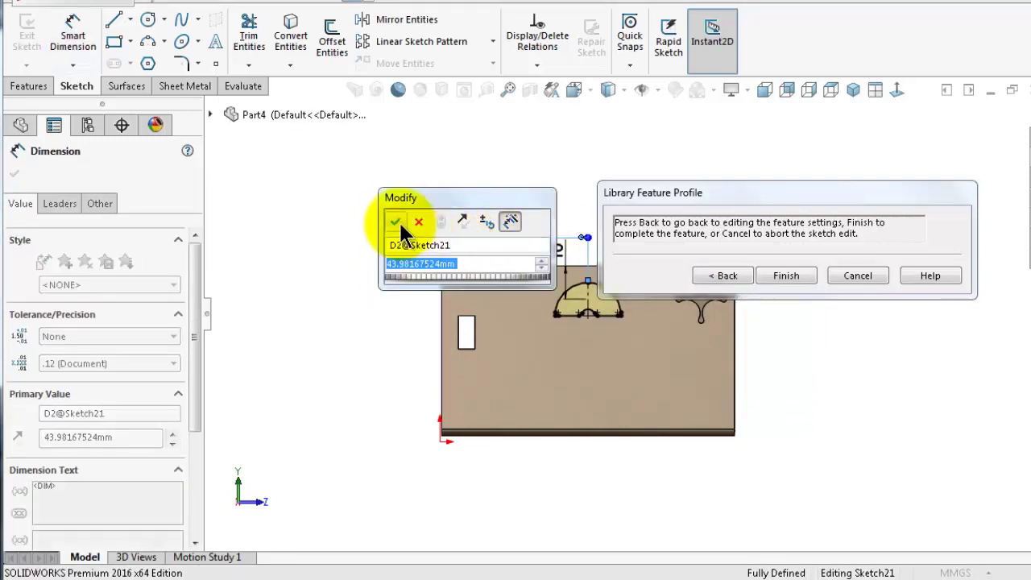
pyautogui.write('30')
pyautogui.click(398, 223)
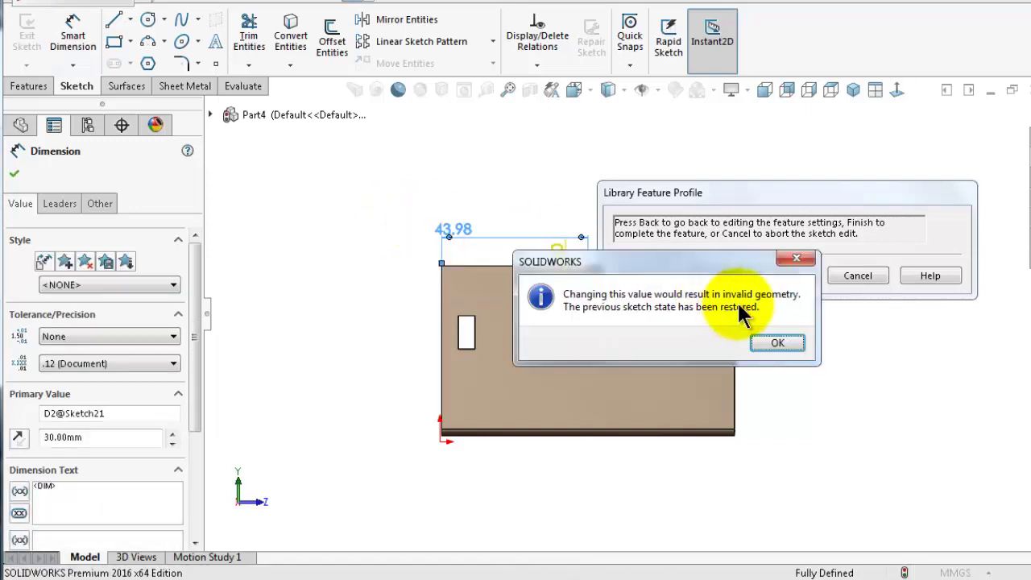
pyautogui.click(764, 341)
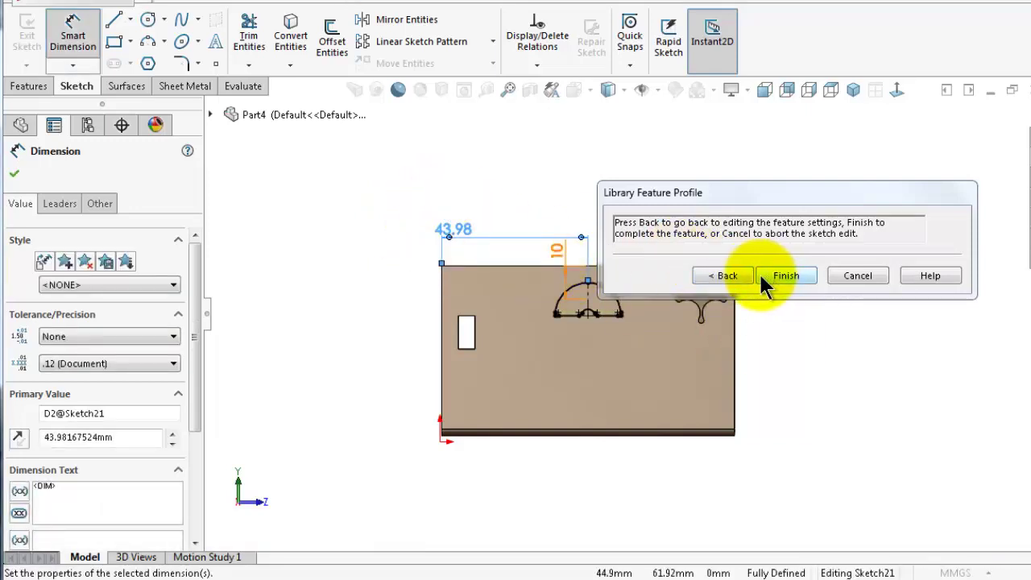
# - Set the centerline's distance from the flange's vertical edge to 40 mm and finish the library feature
pyautogui.doubleClick(464, 237)
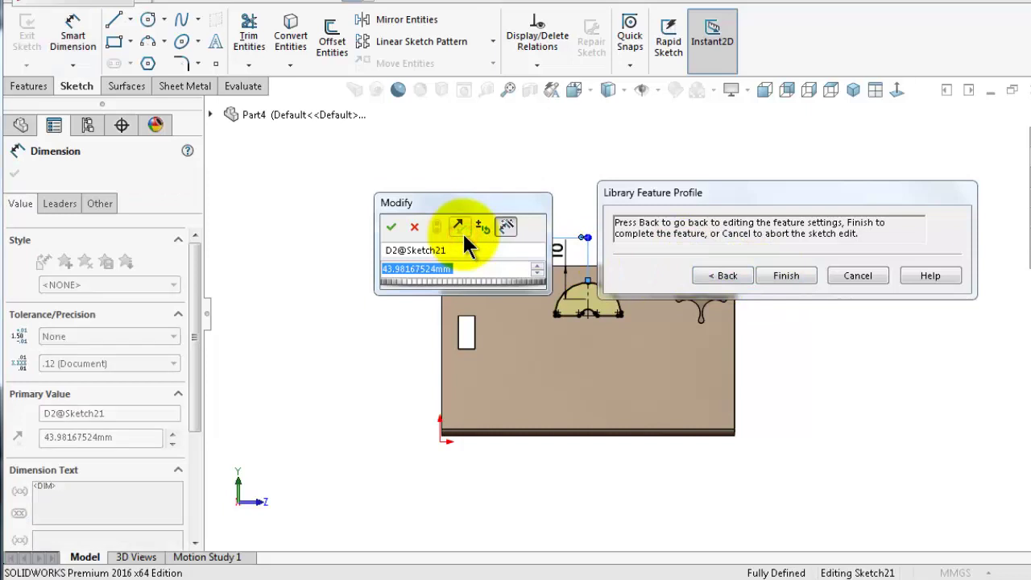
pyautogui.press('Escape')
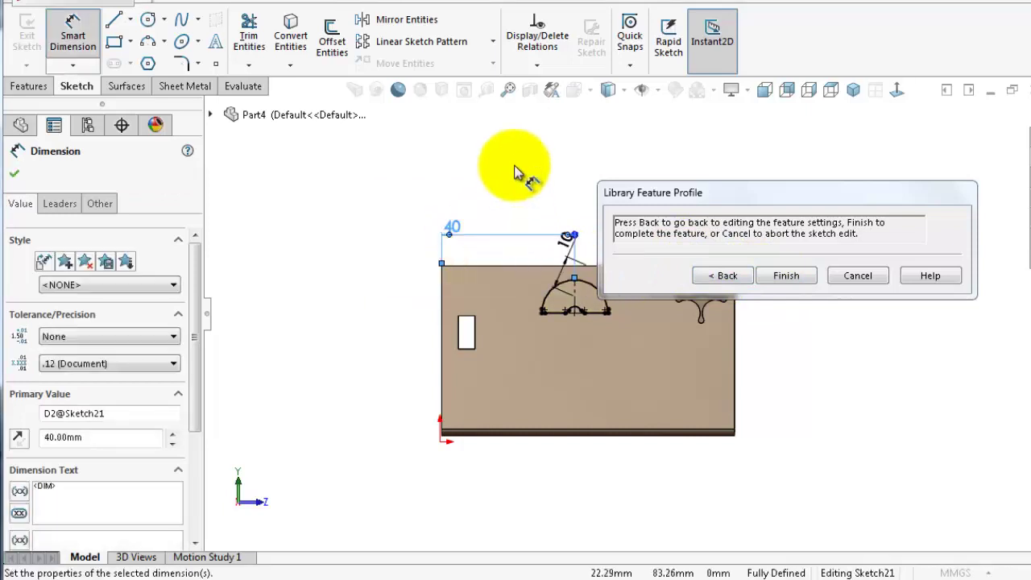
pyautogui.click(515, 167)
pyautogui.click(769, 278)
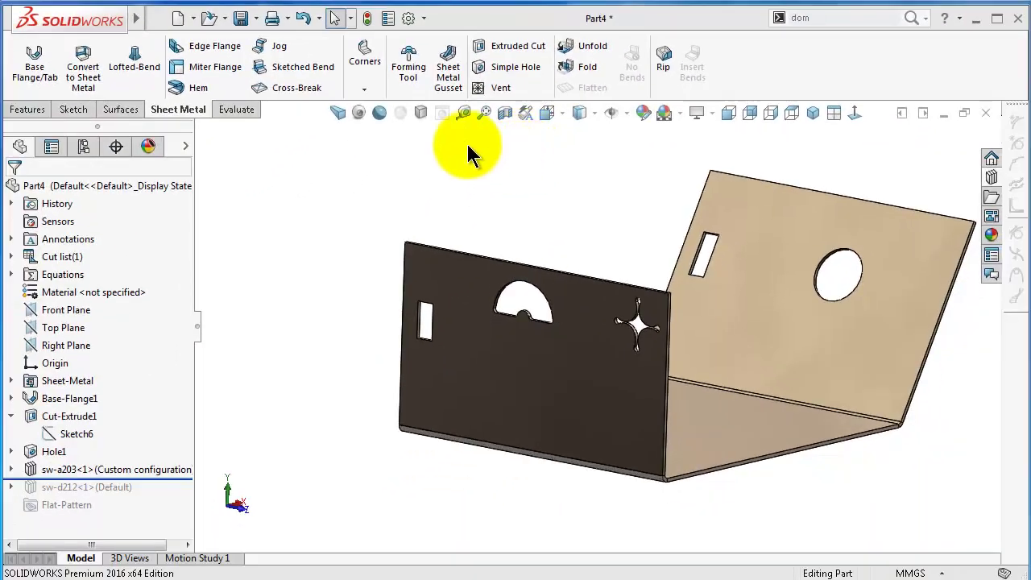
# - Create a new part document and start a sketch on the Top Plane
pyautogui.click(178, 18)
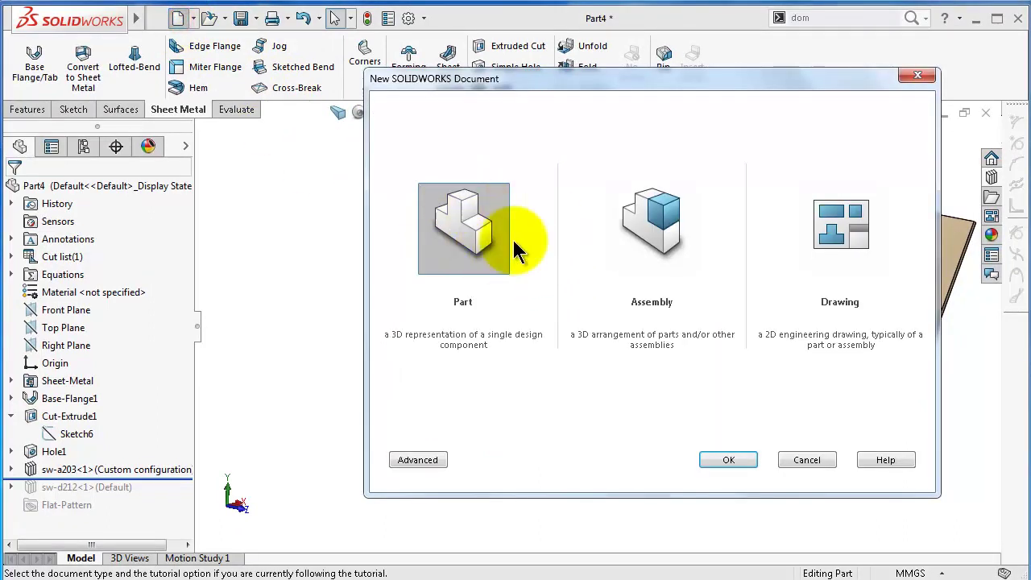
pyautogui.click(728, 460)
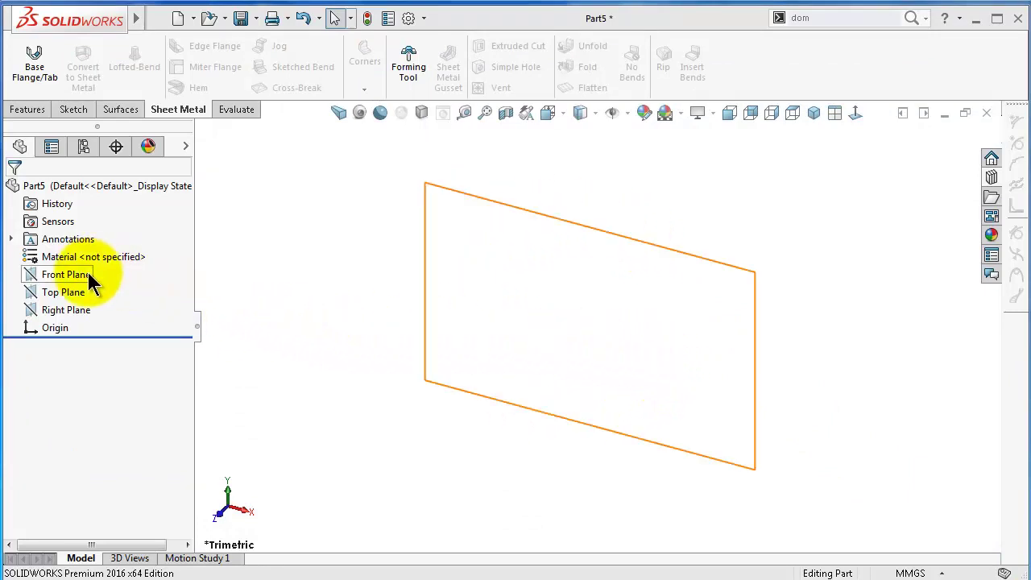
pyautogui.click(63, 291)
pyautogui.click(74, 268)
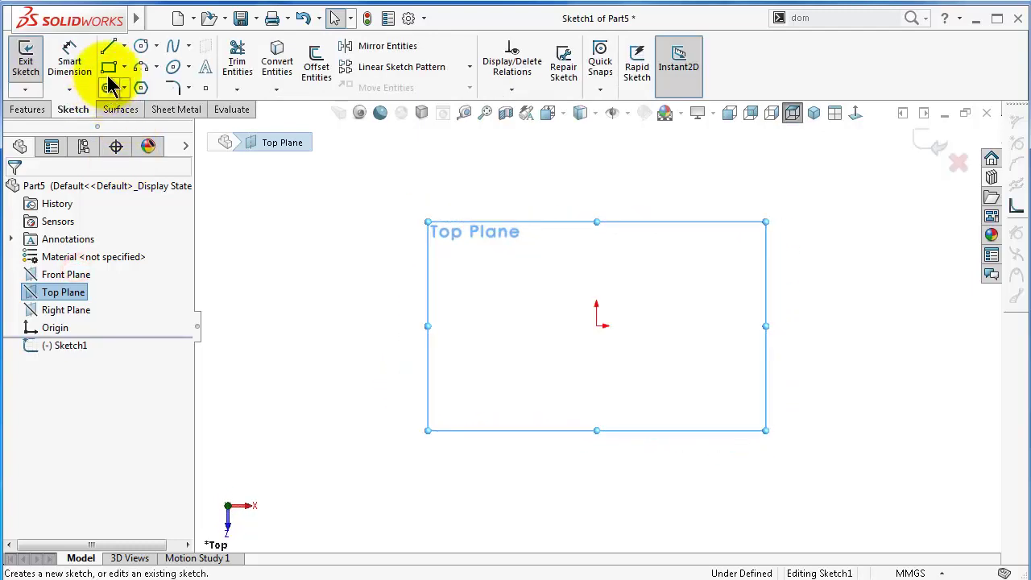
# - Sketch a circle centered on the origin and set its diameter to 150 mm
pyautogui.click(140, 45)
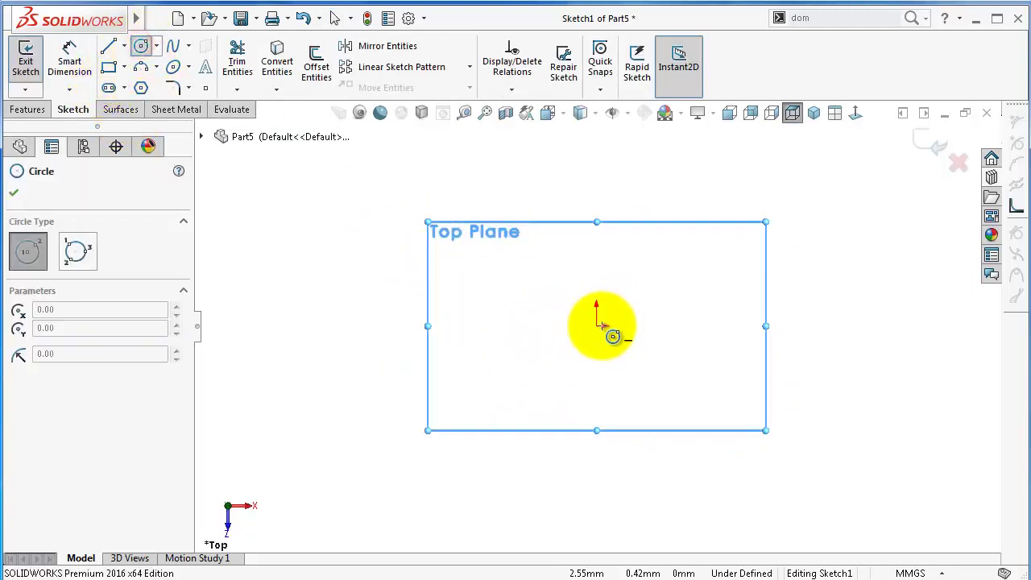
pyautogui.moveTo(597, 326); pyautogui.dragTo(462, 218)
pyautogui.moveTo(315, 371); pyautogui.dragTo(335, 259, button='right')
pyautogui.click(427, 274)
pyautogui.click(358, 265)
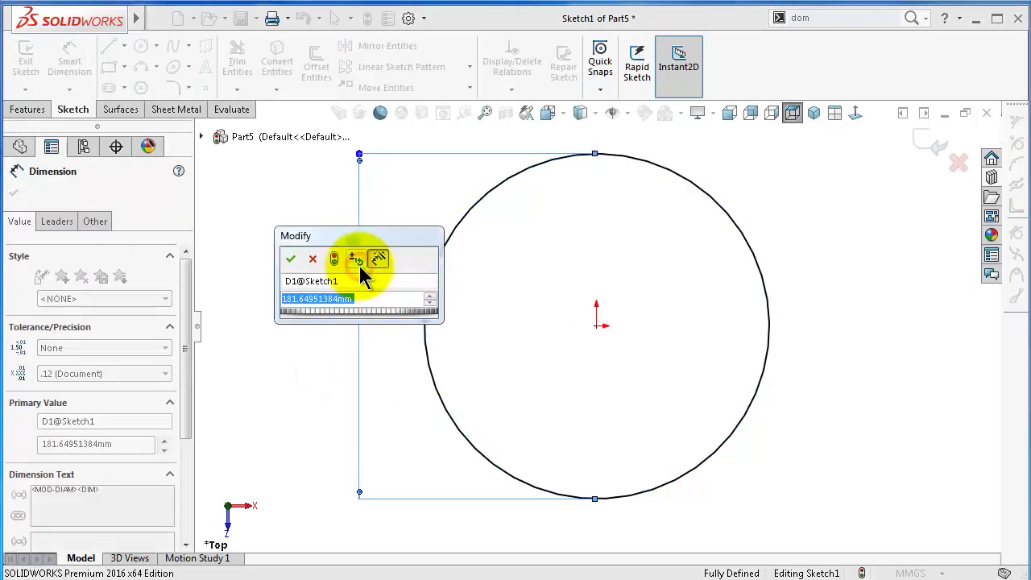
pyautogui.write('150')
pyautogui.press('Return')
# - Create a 1 mm thick base flange from the 150 mm circle with a K-Factor of 0.38 and obround relief
pyautogui.moveTo(360, 269); pyautogui.dragTo(455, 244, button='middle')
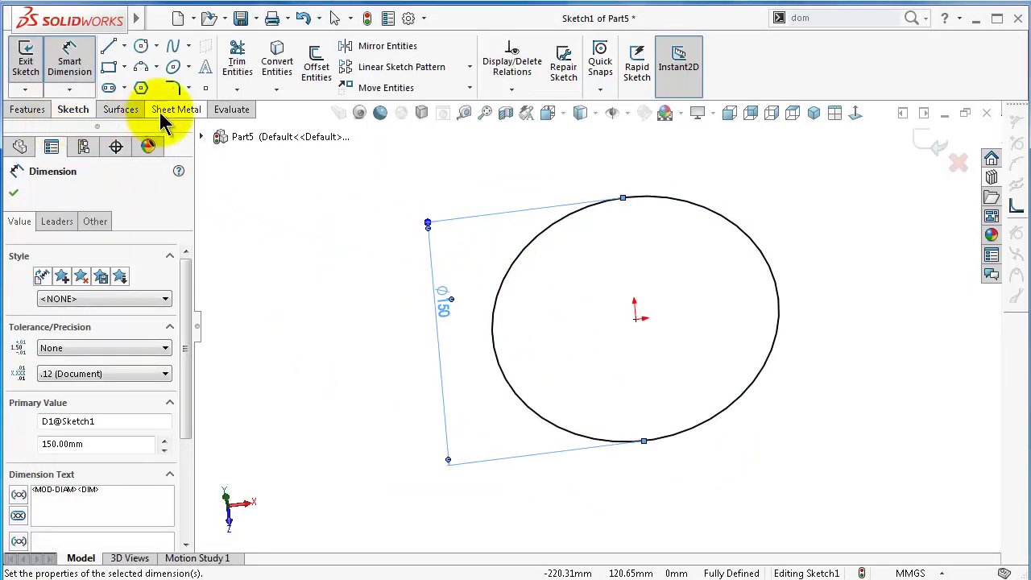
pyautogui.click(167, 113)
pyautogui.click(34, 58)
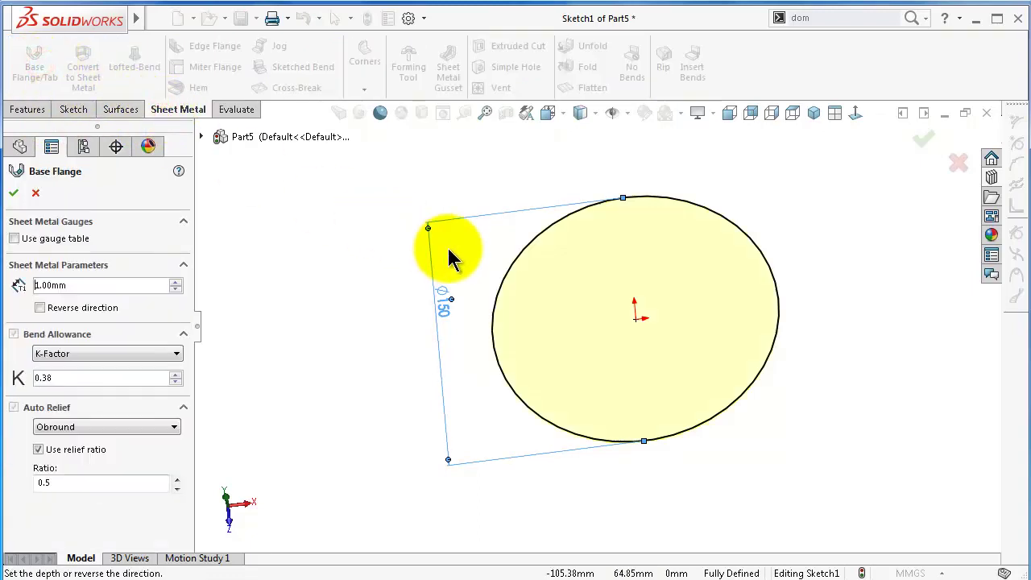
pyautogui.moveTo(528, 297); pyautogui.dragTo(539, 285, button='middle')
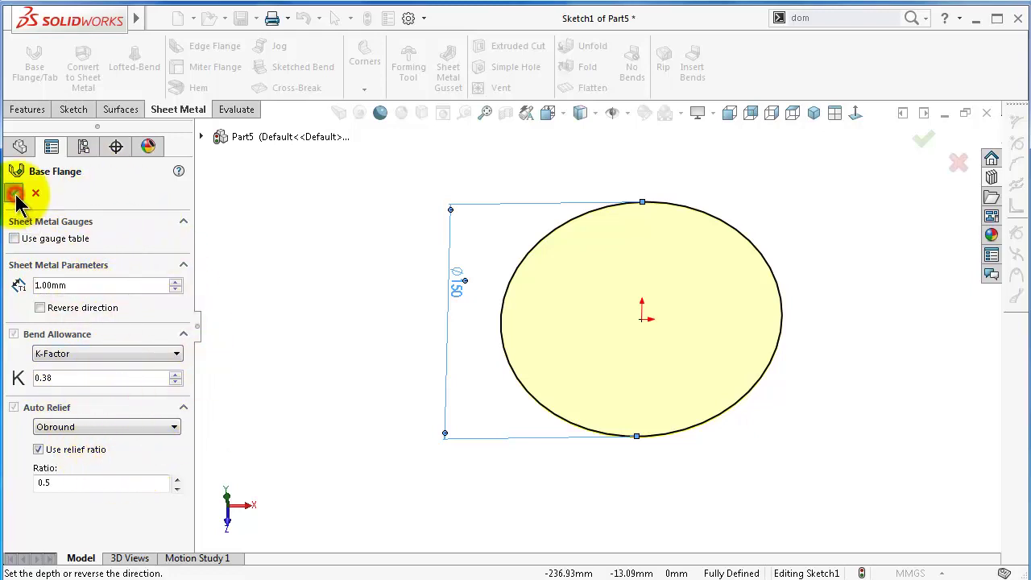
pyautogui.click(819, 329)
pyautogui.moveTo(819, 328); pyautogui.dragTo(820, 330, button='middle')
pyautogui.press('f')
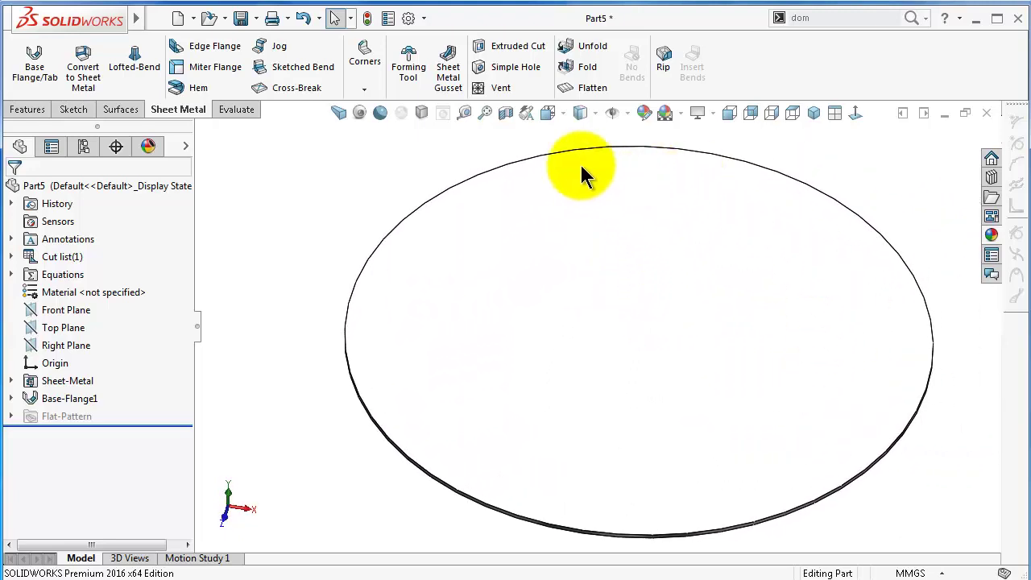
# - Leave the Vent command and start a sketch on the disc's top face
pyautogui.click(506, 89)
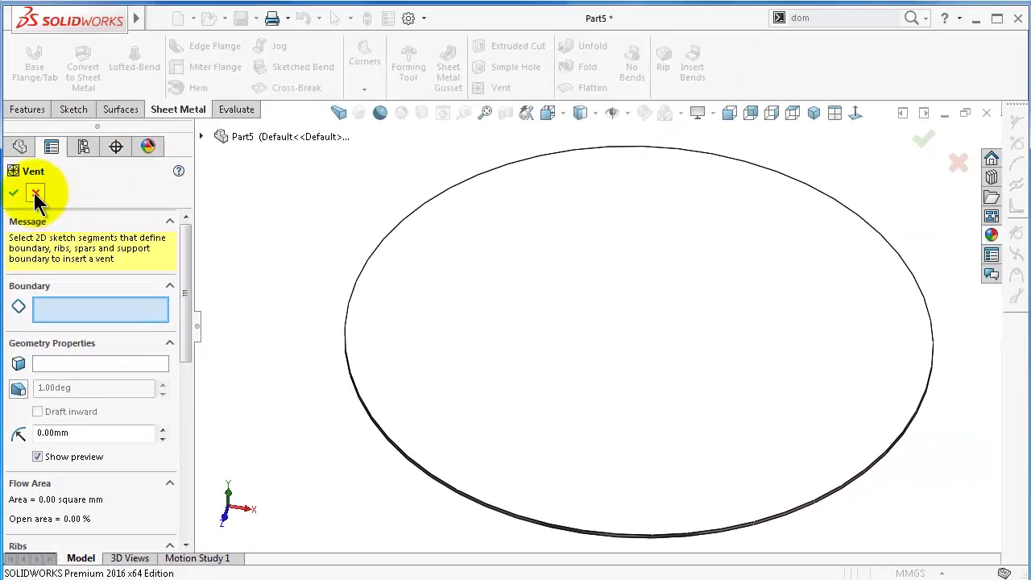
pyautogui.click(34, 193)
pyautogui.click(705, 324)
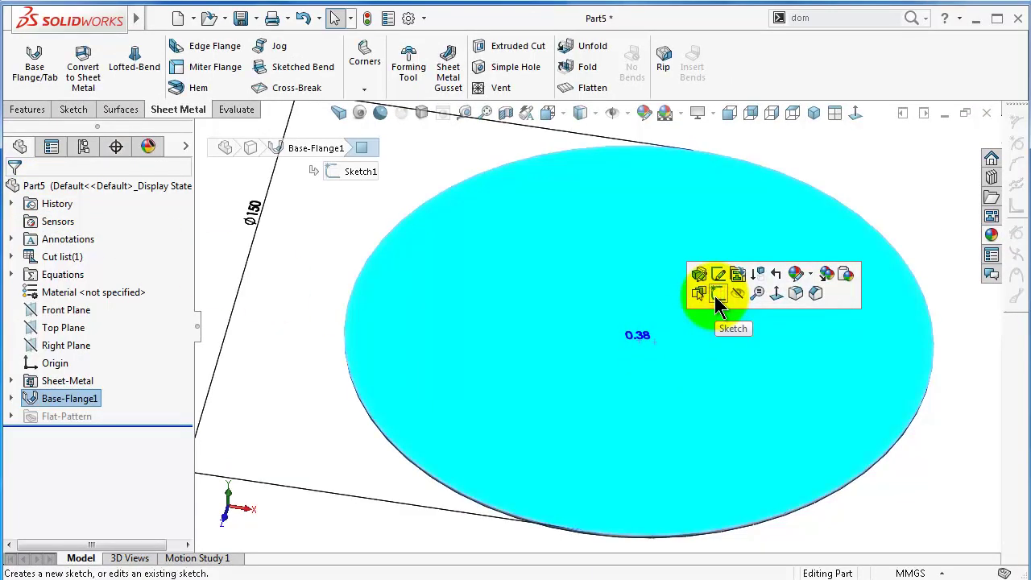
pyautogui.click(716, 294)
pyautogui.click(856, 118)
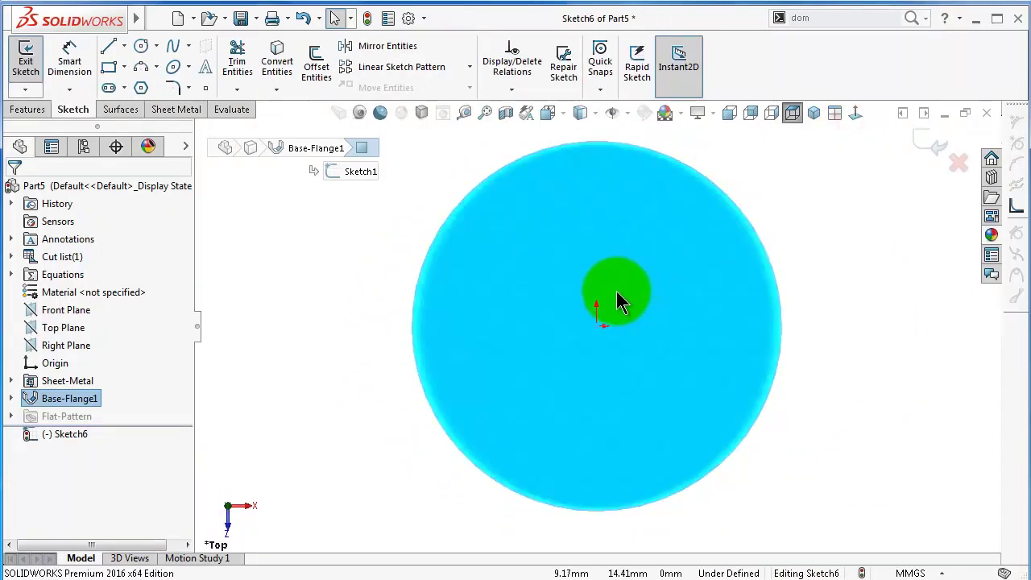
# - Sketch a circle centered on the origin inside the disc's edge and set its diameter to 125 mm
pyautogui.click(141, 47)
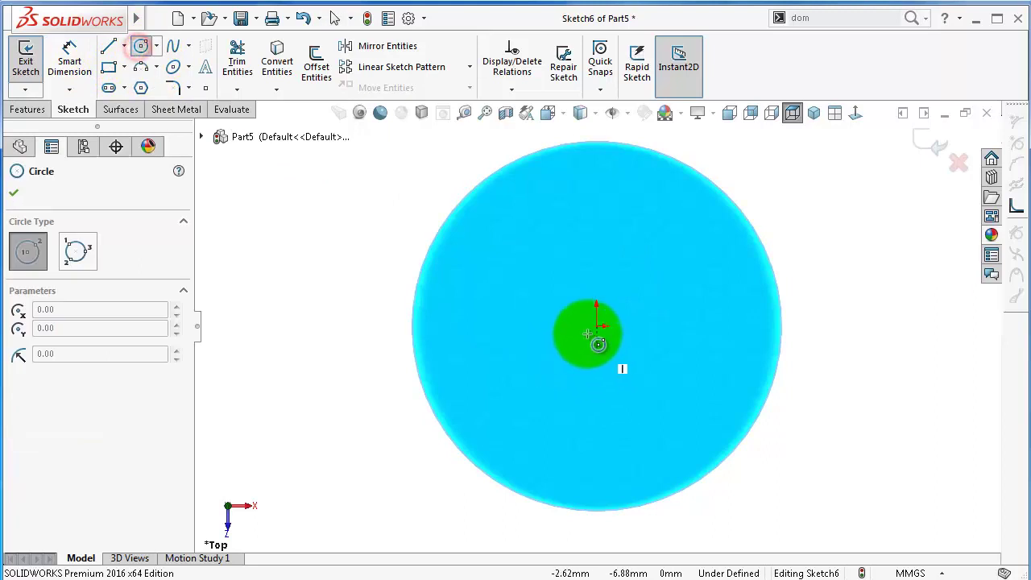
pyautogui.click(596, 326)
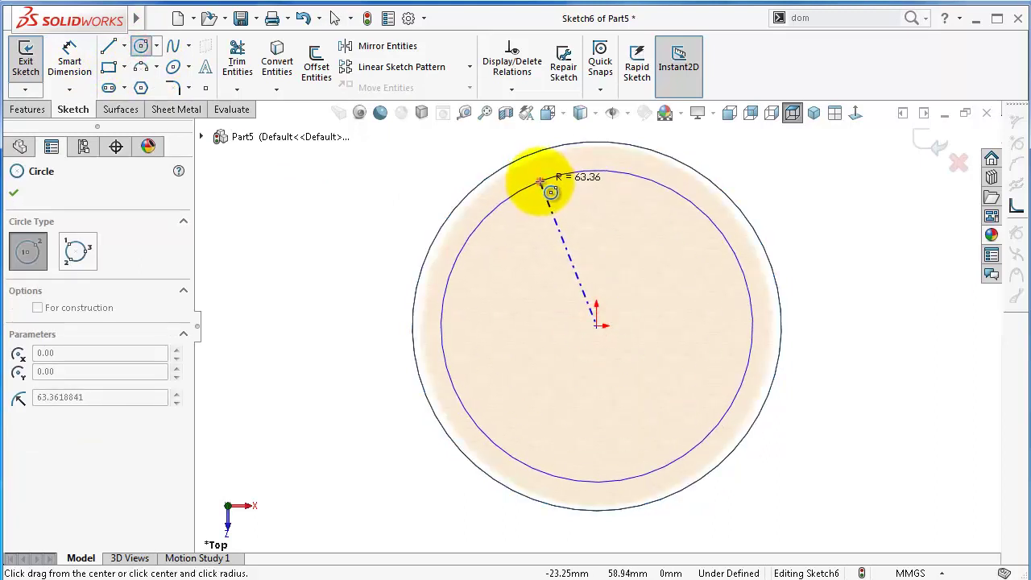
pyautogui.click(540, 181)
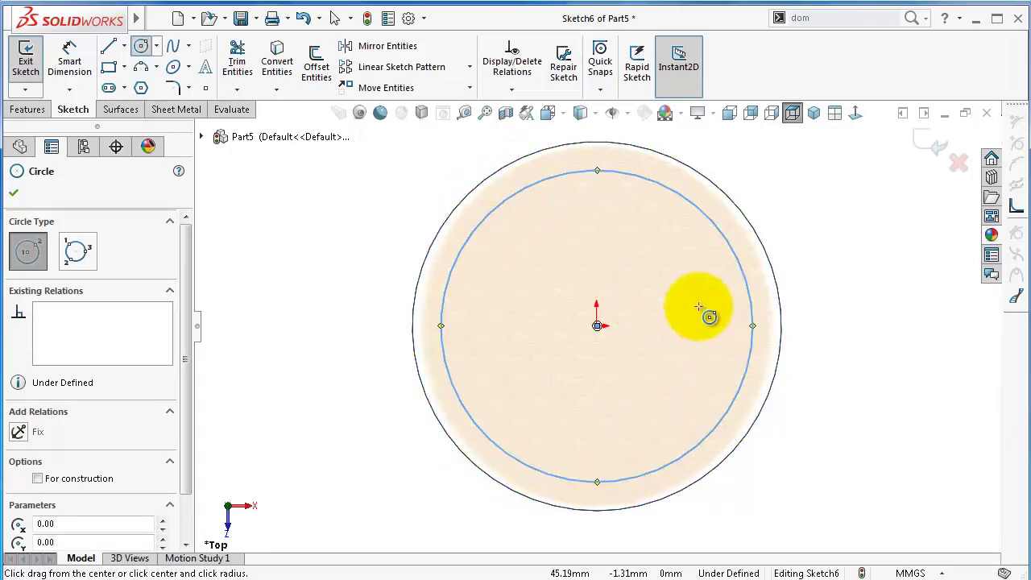
pyautogui.moveTo(359, 343); pyautogui.dragTo(349, 212, button='right')
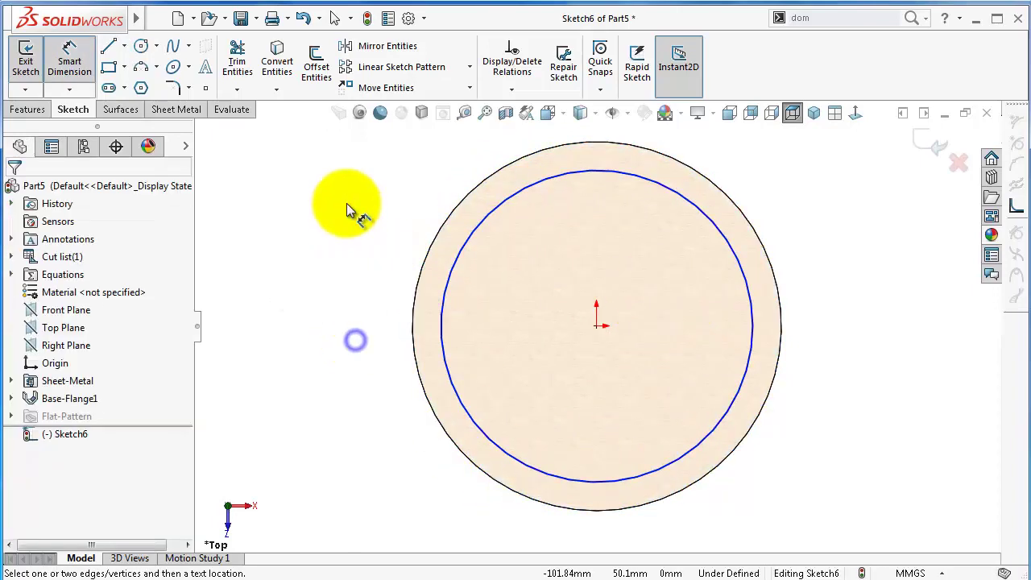
pyautogui.click(454, 273)
pyautogui.click(387, 272)
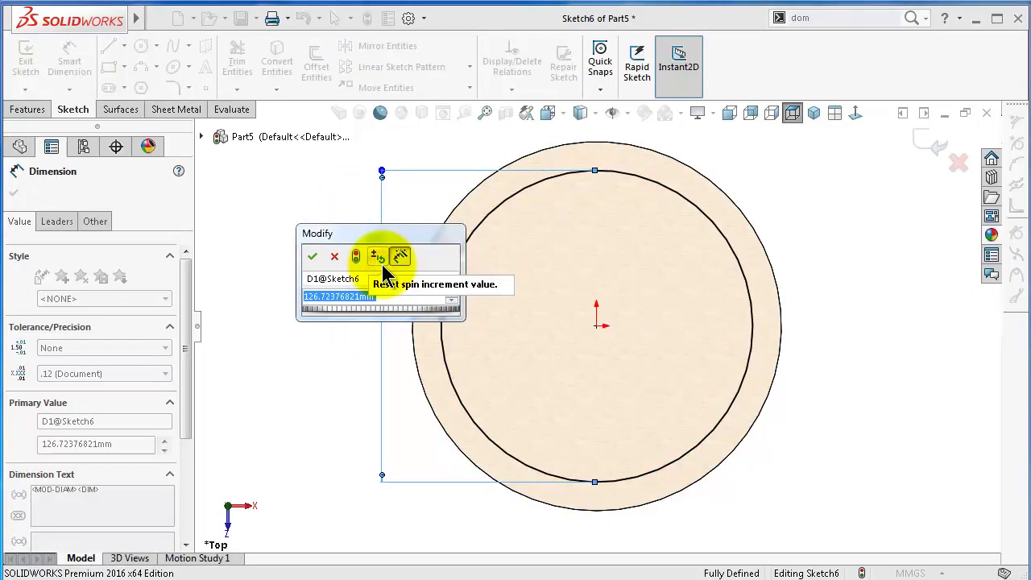
pyautogui.write('125')
pyautogui.press('Return')
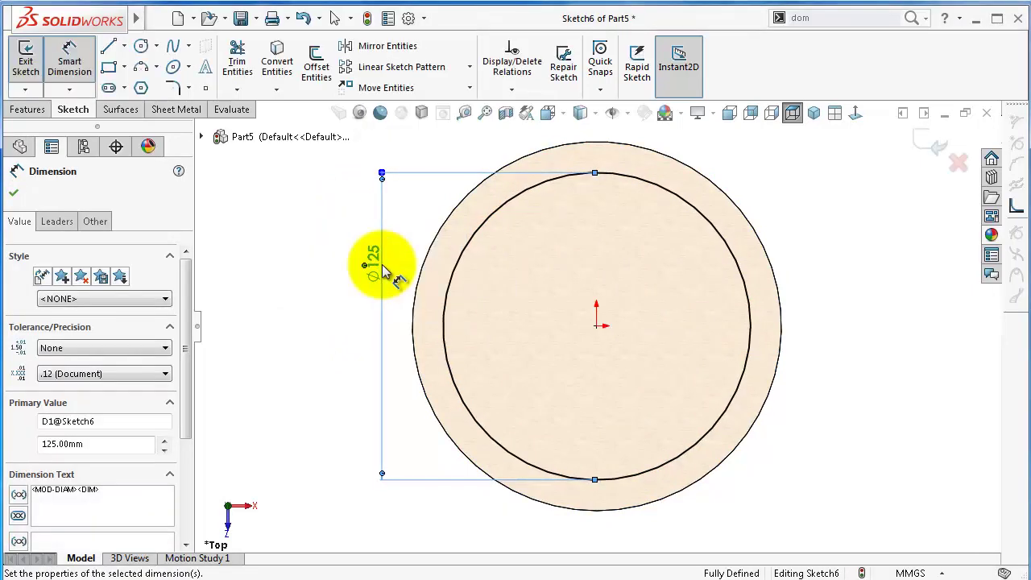
# - Draw a horizontal line through the origin between the 125 mm circle's two side quadrant points
pyautogui.click(121, 50)
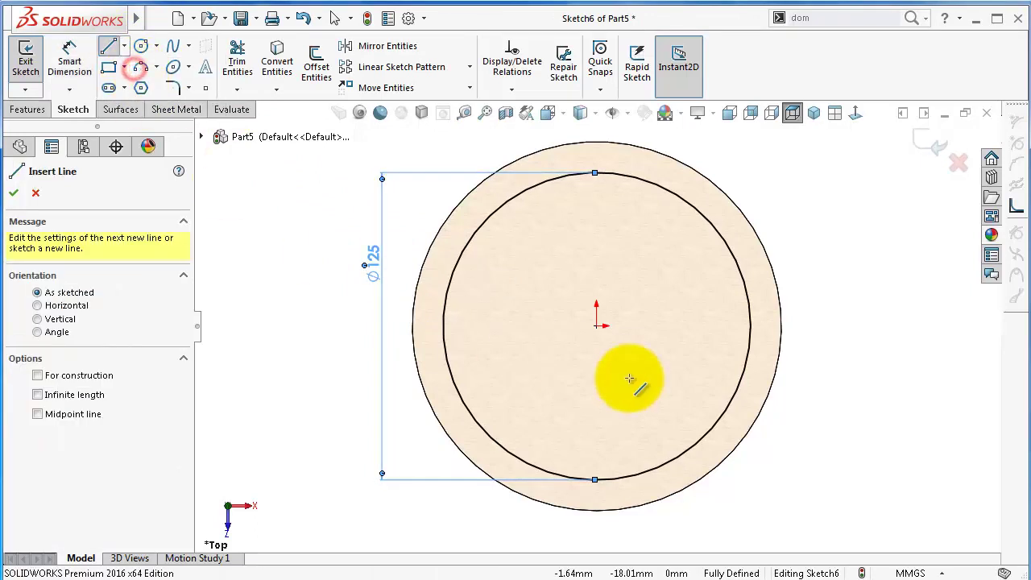
pyautogui.click(750, 326)
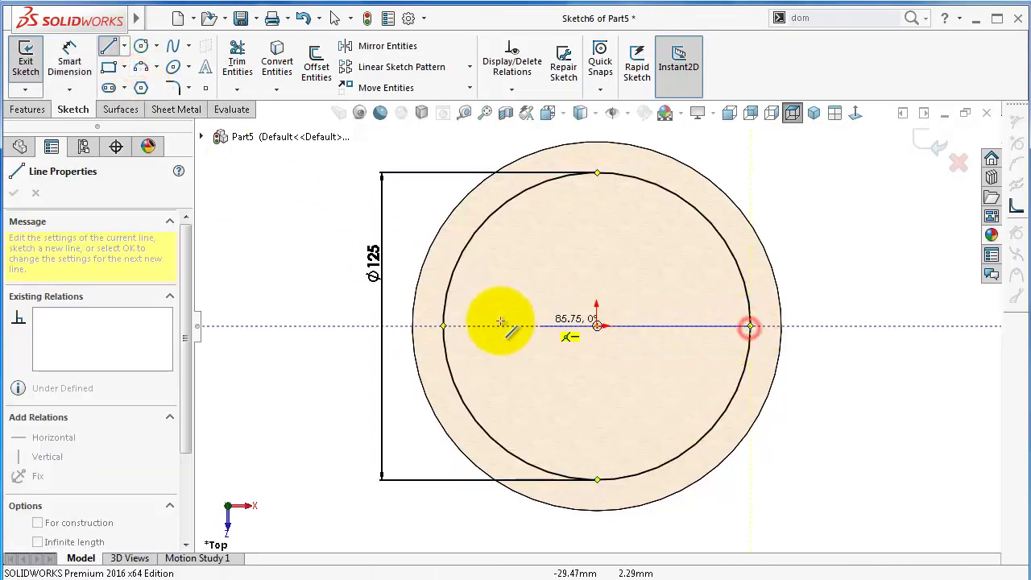
pyautogui.click(444, 327)
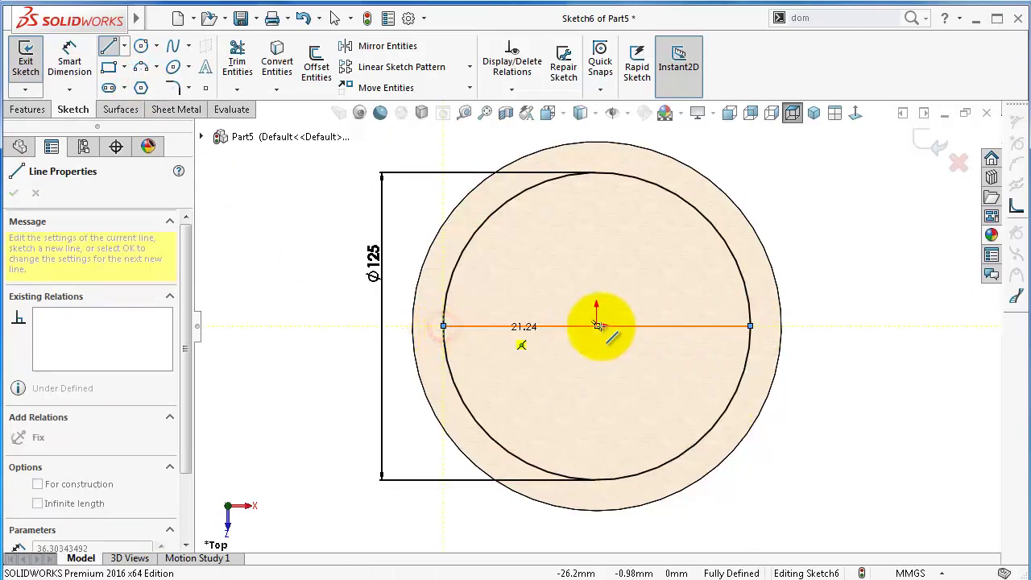
pyautogui.doubleClick(293, 343)
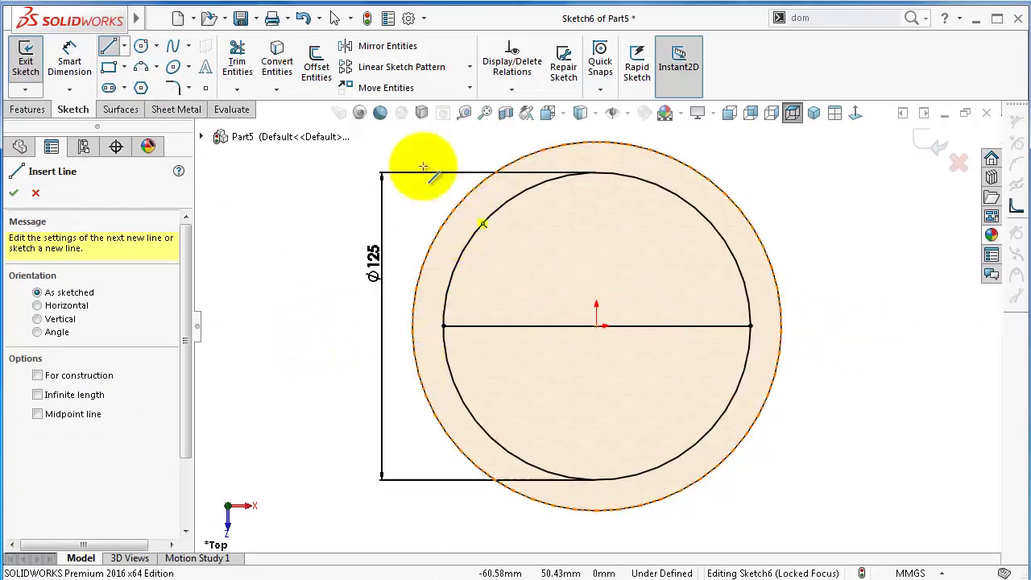
# - Linear-pattern the horizontal line upward along the Y-axis with 10 mm spacing and 6 instances
pyautogui.click(387, 69)
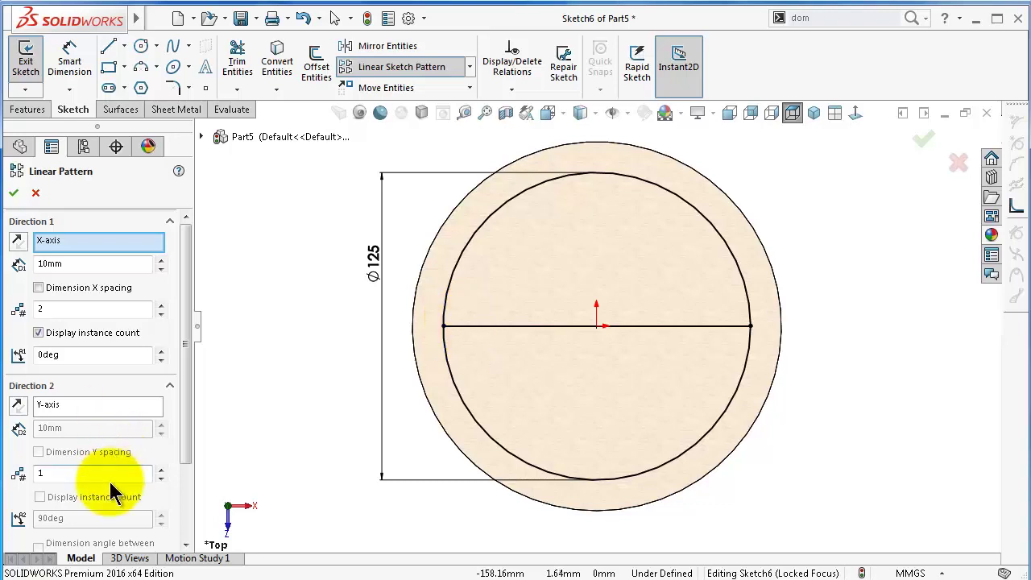
pyautogui.moveTo(188, 433); pyautogui.dragTo(203, 490)
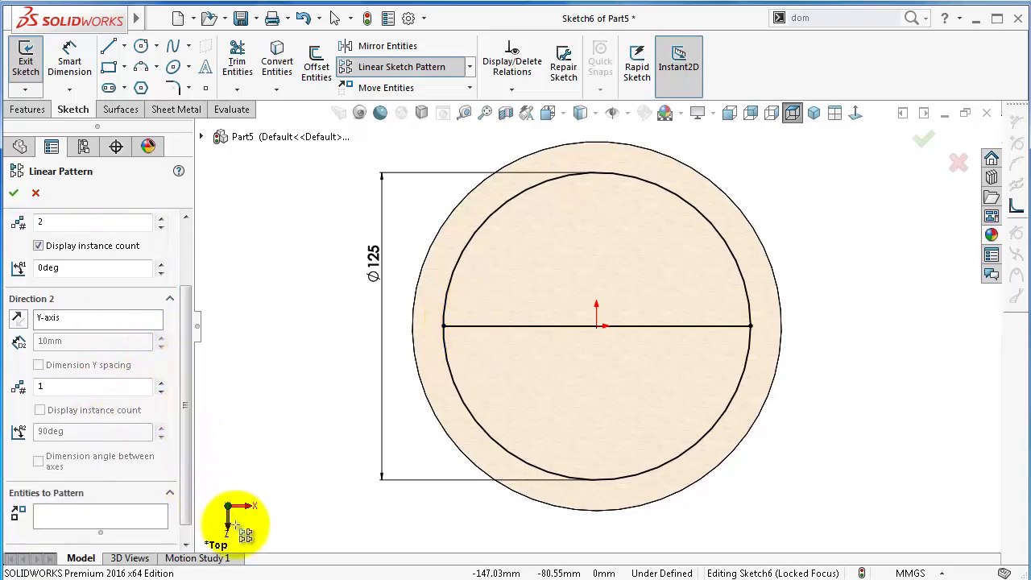
pyautogui.click(112, 515)
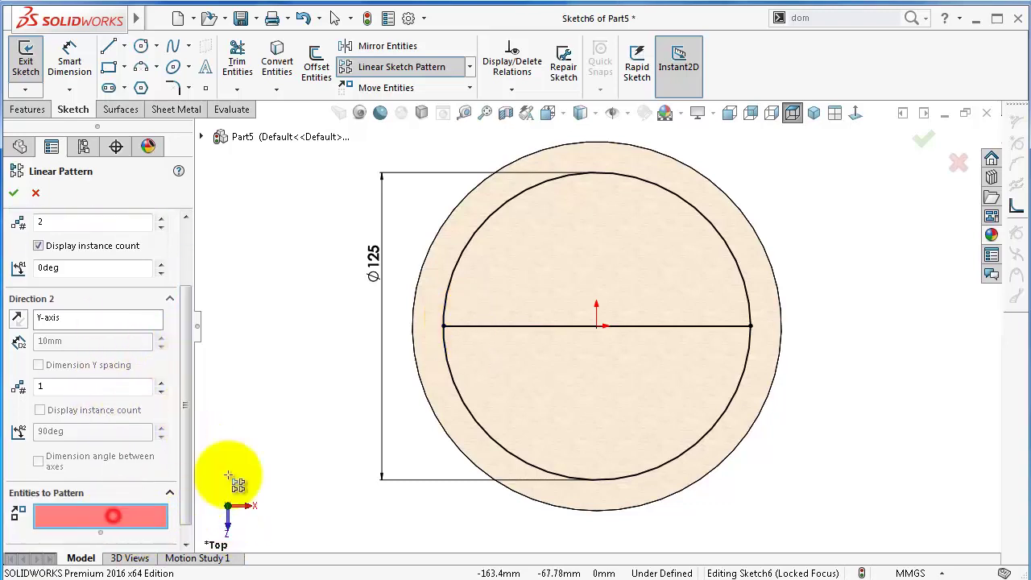
pyautogui.click(529, 326)
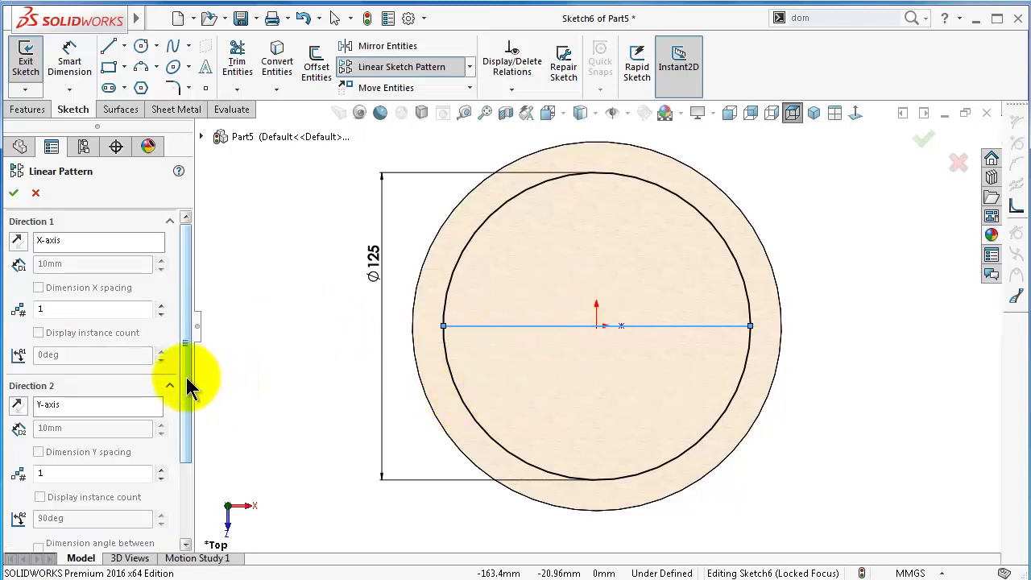
pyautogui.moveTo(185, 378); pyautogui.dragTo(184, 416)
pyautogui.click(160, 415)
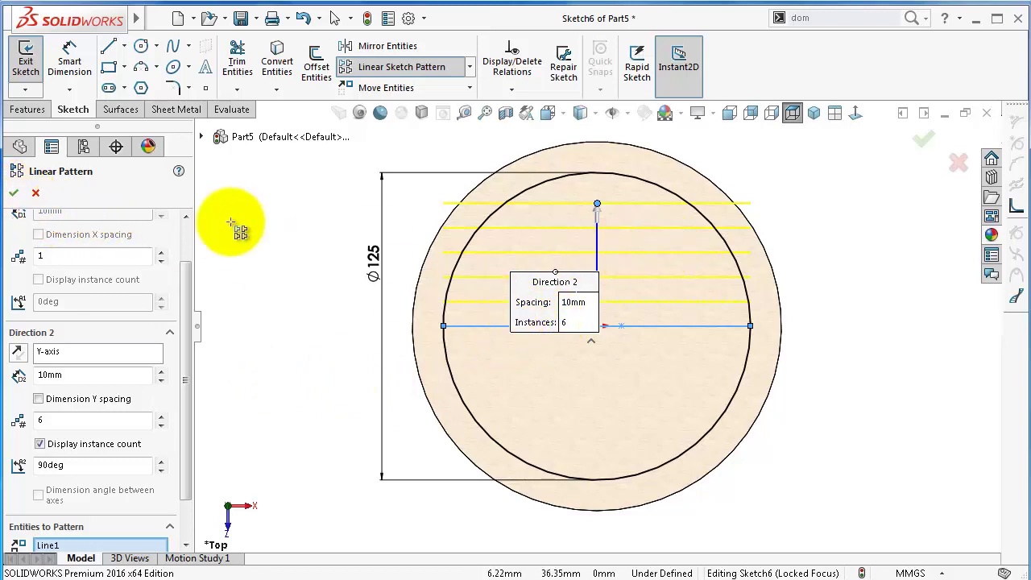
pyautogui.click(13, 193)
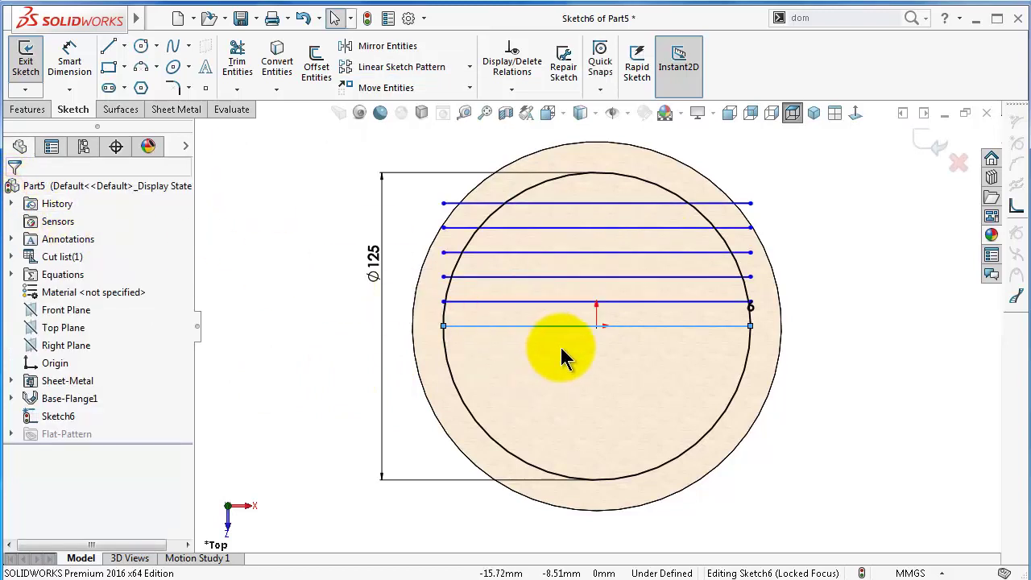
# - Linear-pattern the central horizontal line downward with 10 mm spacing to make five copies, and dimension both patterns' line spacing as 10 mm
pyautogui.click(367, 73)
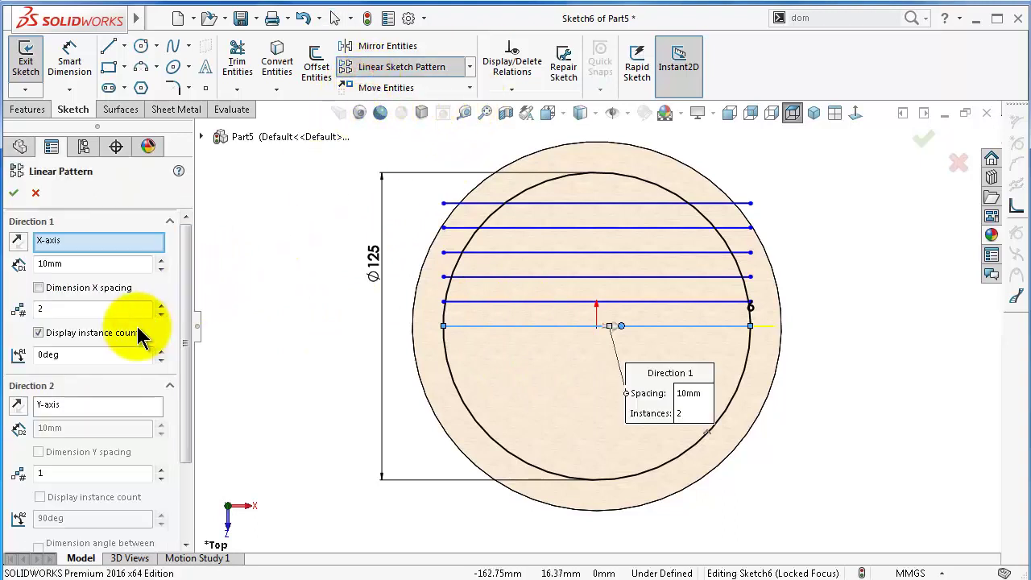
pyautogui.click(18, 406)
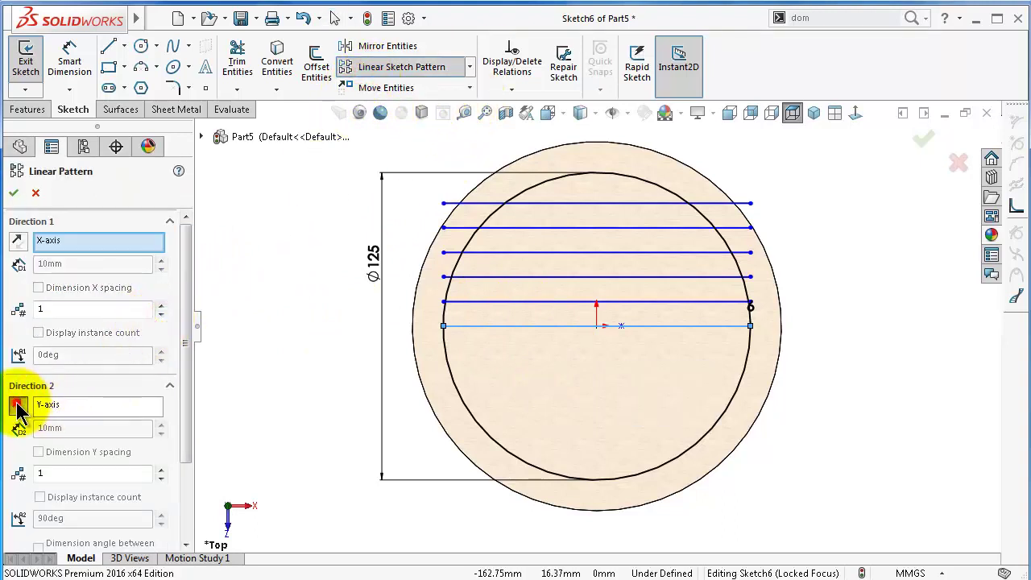
pyautogui.click(161, 470)
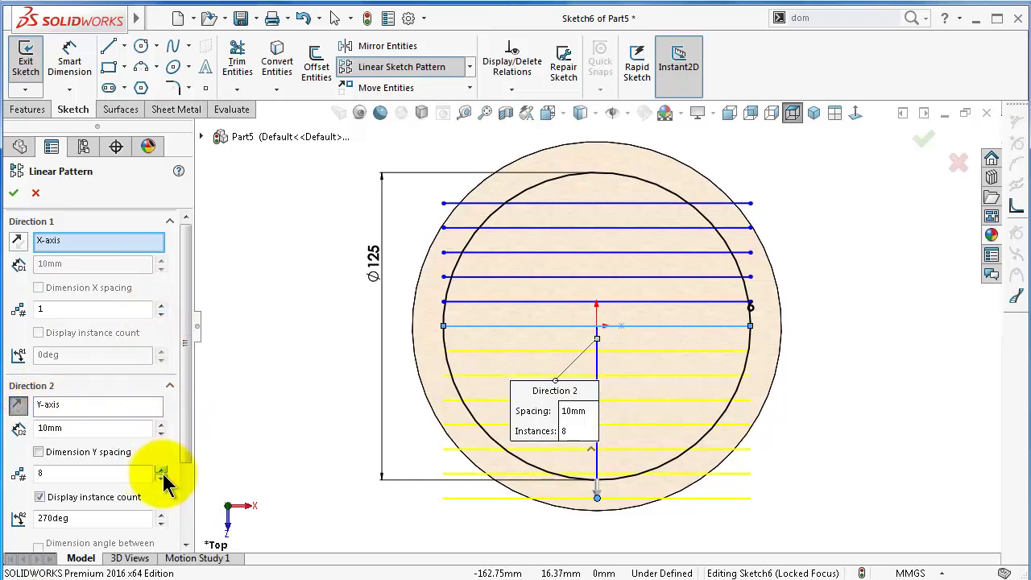
pyautogui.click(15, 194)
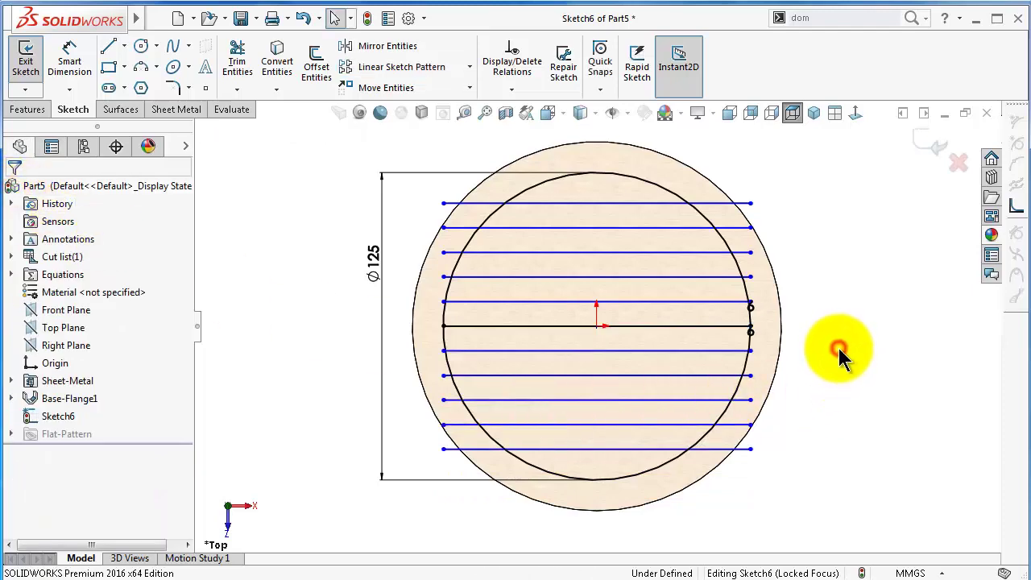
pyautogui.moveTo(839, 348); pyautogui.dragTo(838, 346, button='middle')
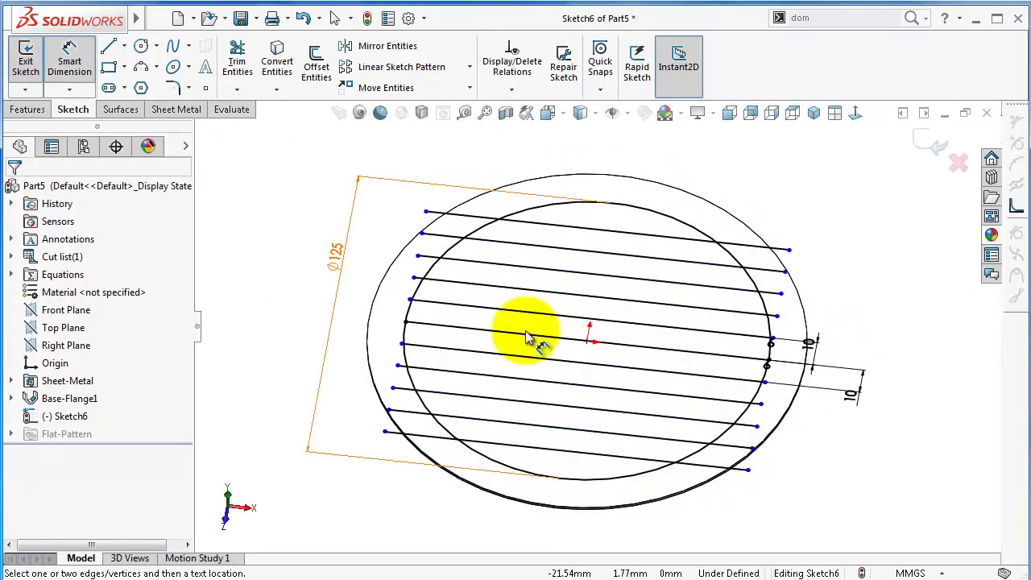
pyautogui.click(855, 113)
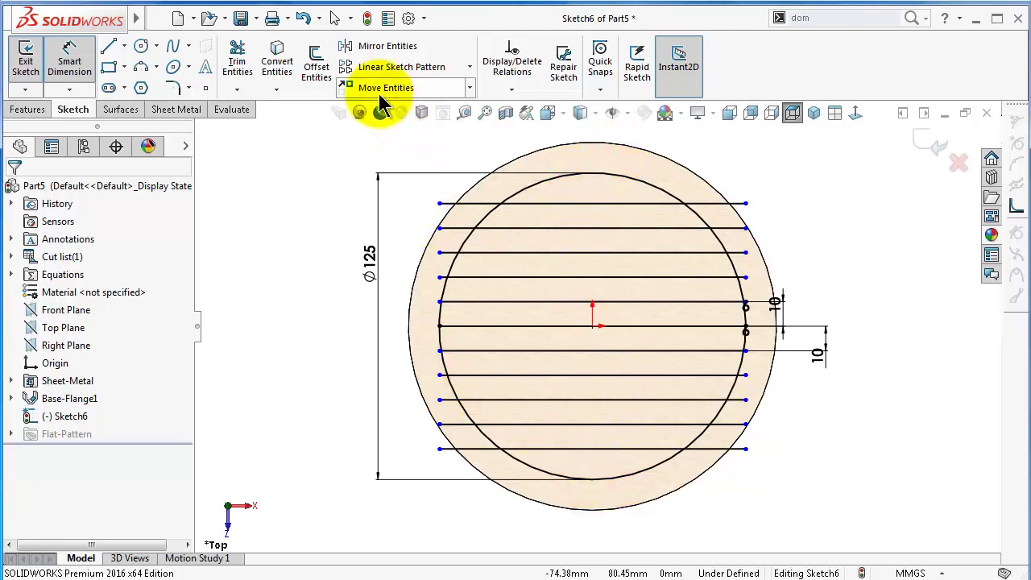
# - Draw a vertical line through the origin between the 125 mm circle's upper and lower quadrant points
pyautogui.click(110, 48)
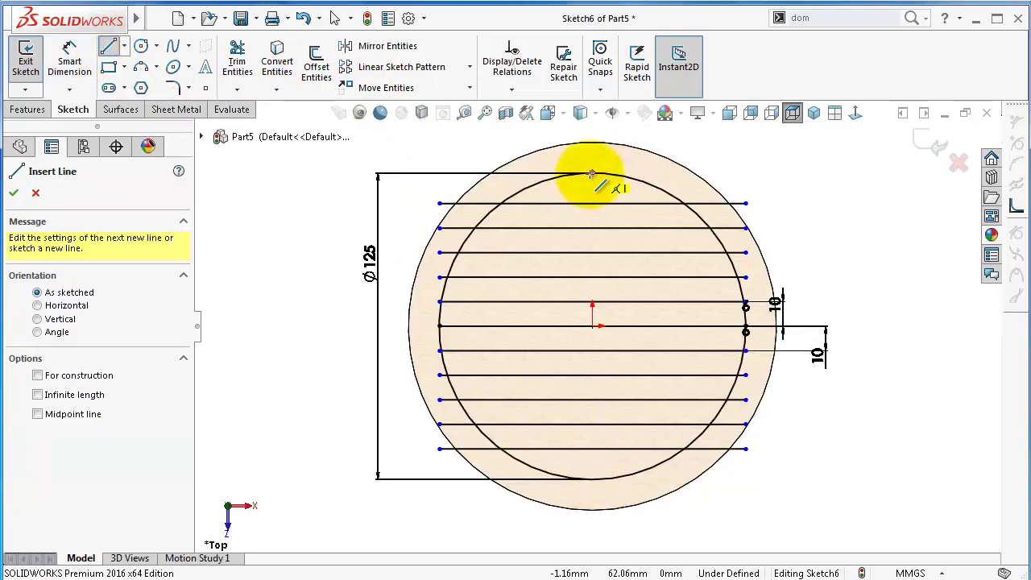
pyautogui.click(592, 173)
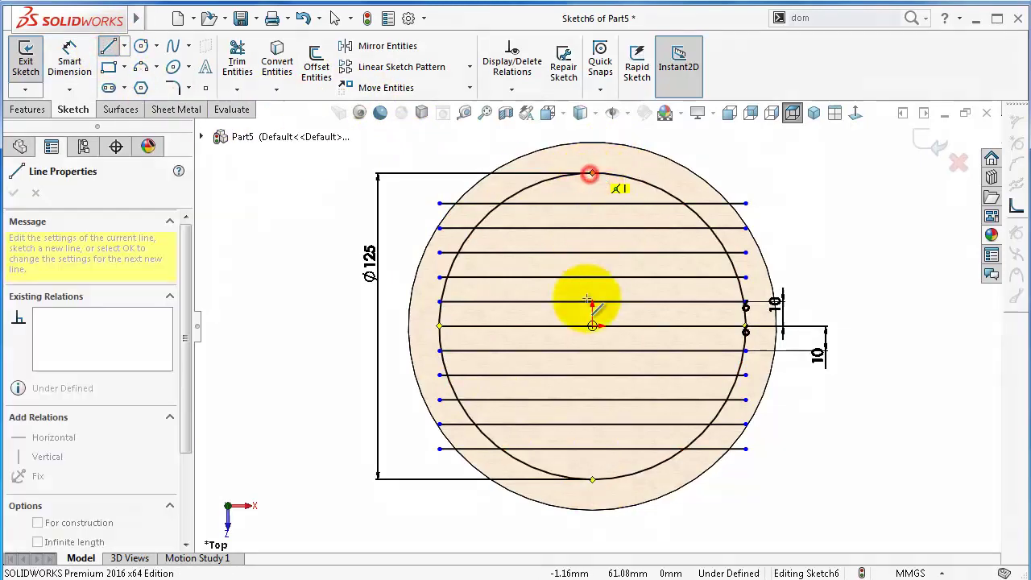
pyautogui.click(592, 480)
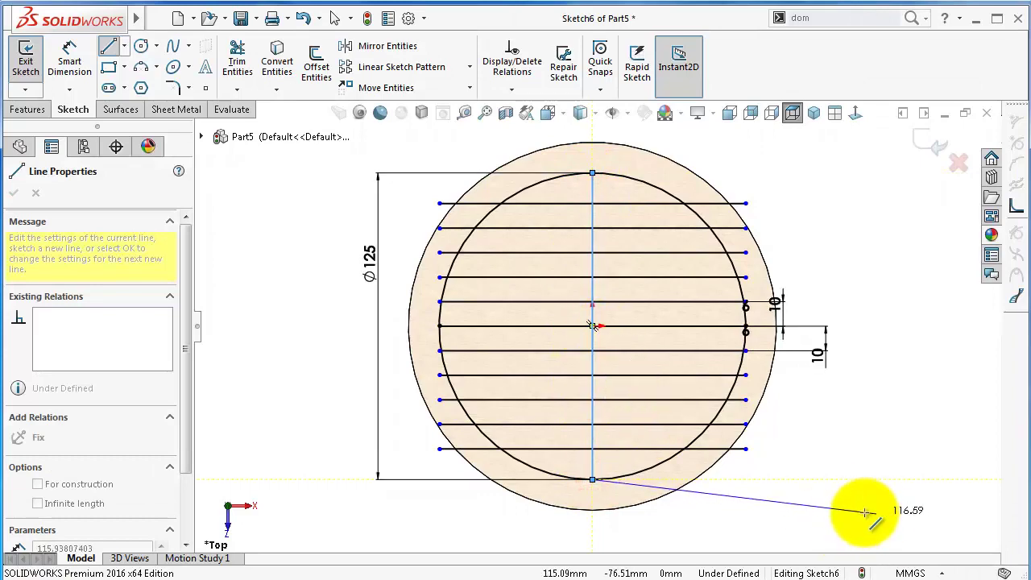
pyautogui.press('Escape')
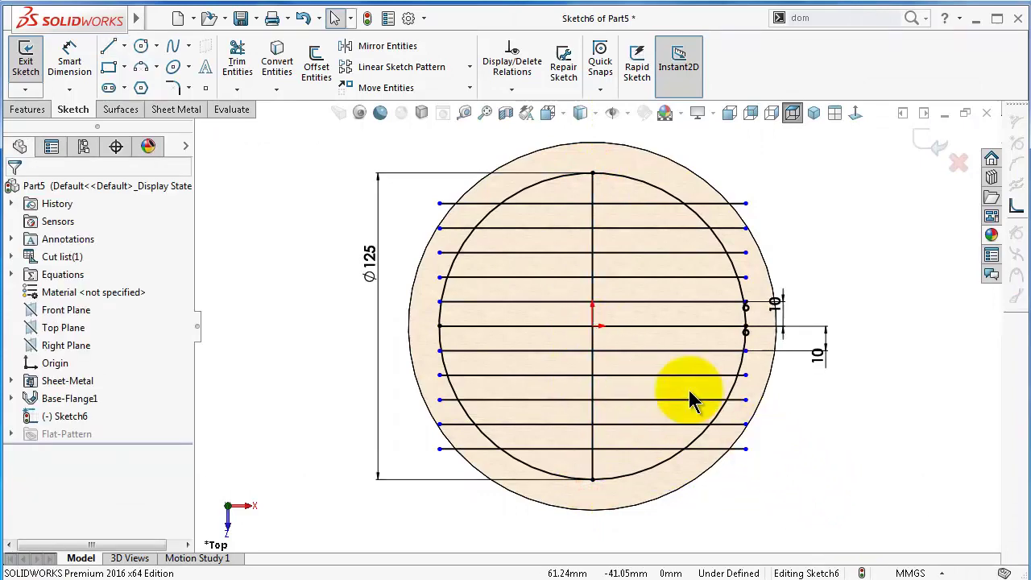
# - Draw a diagonal line from the origin to the 125 mm circle's upper-right arc
pyautogui.click(108, 46)
pyautogui.click(592, 326)
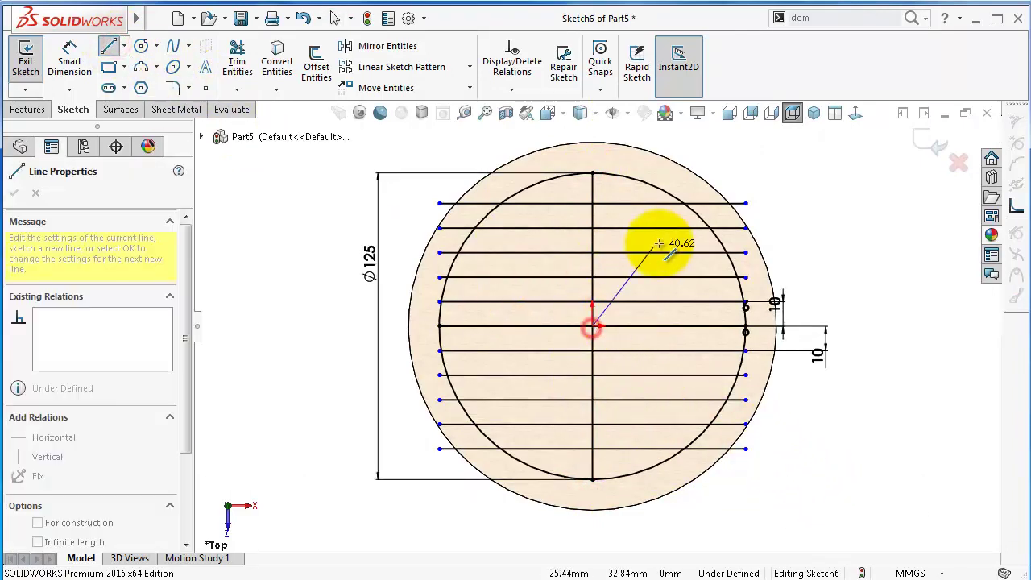
pyautogui.click(702, 218)
pyautogui.rightClick(897, 283)
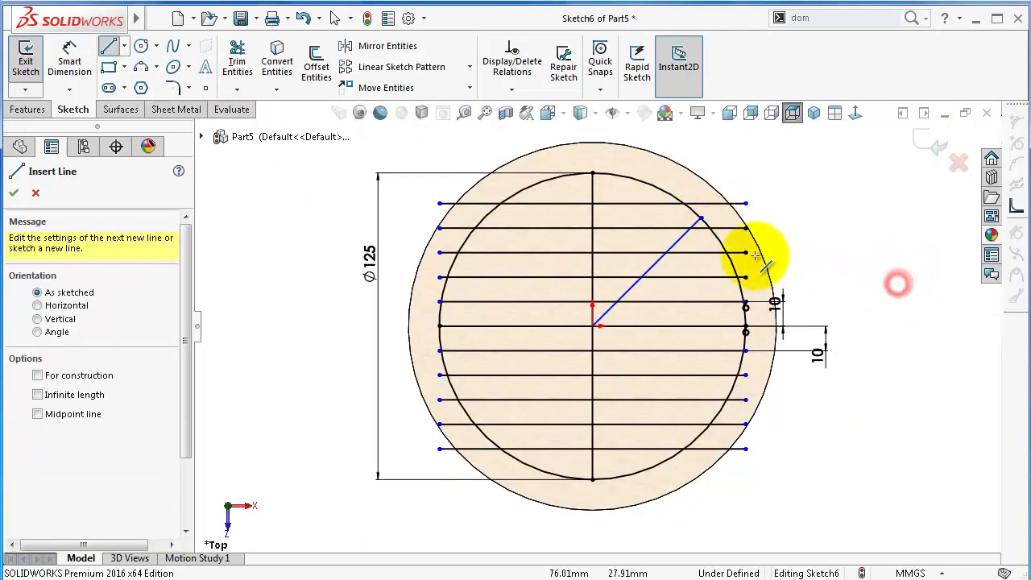
# - Dimension the angle between the diagonal line and the central horizontal line as 45 degrees
pyautogui.moveTo(889, 436); pyautogui.dragTo(866, 212, button='right')
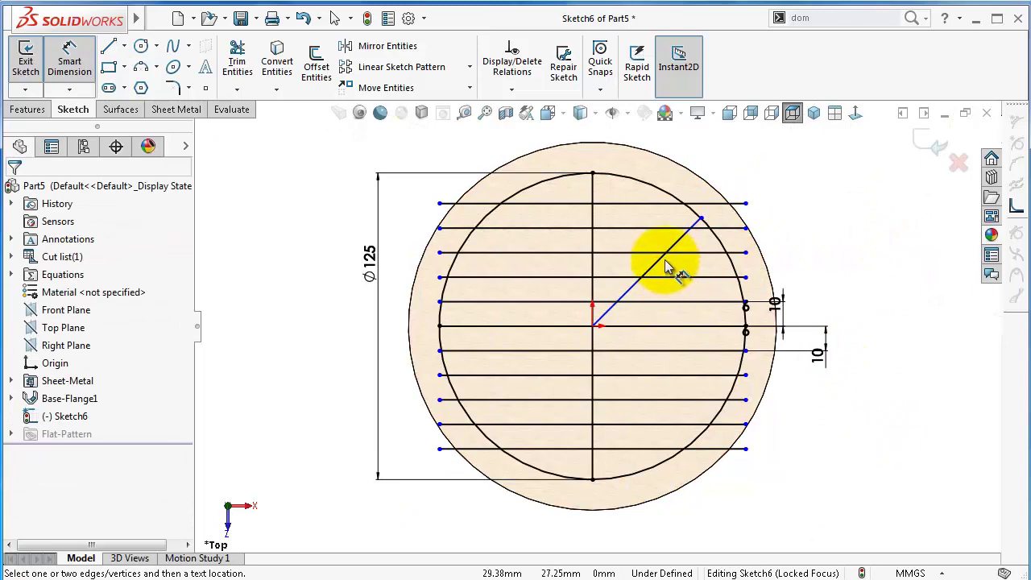
pyautogui.click(663, 260)
pyautogui.click(686, 327)
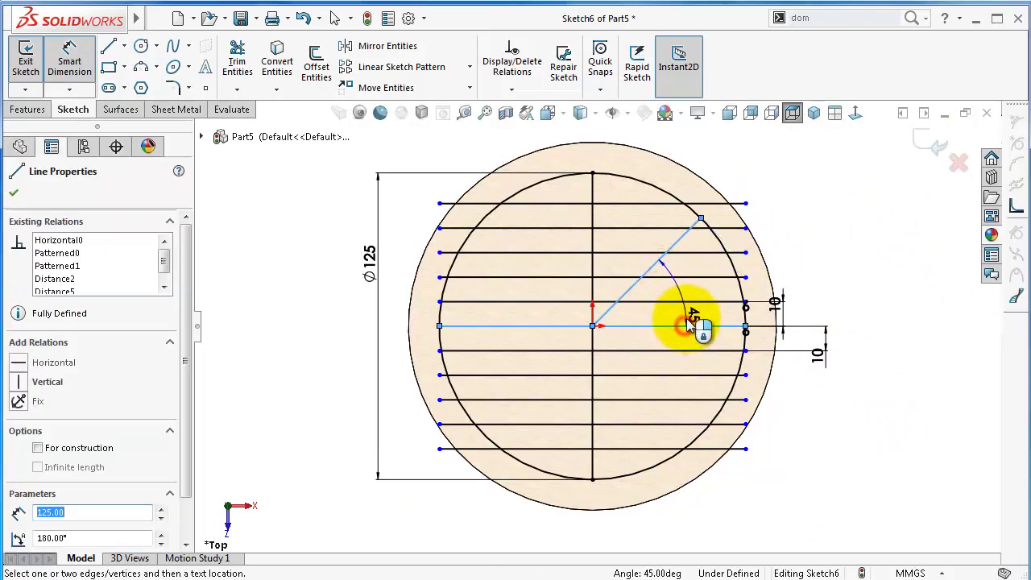
pyautogui.click(687, 317)
pyautogui.write('45')
pyautogui.press('Return')
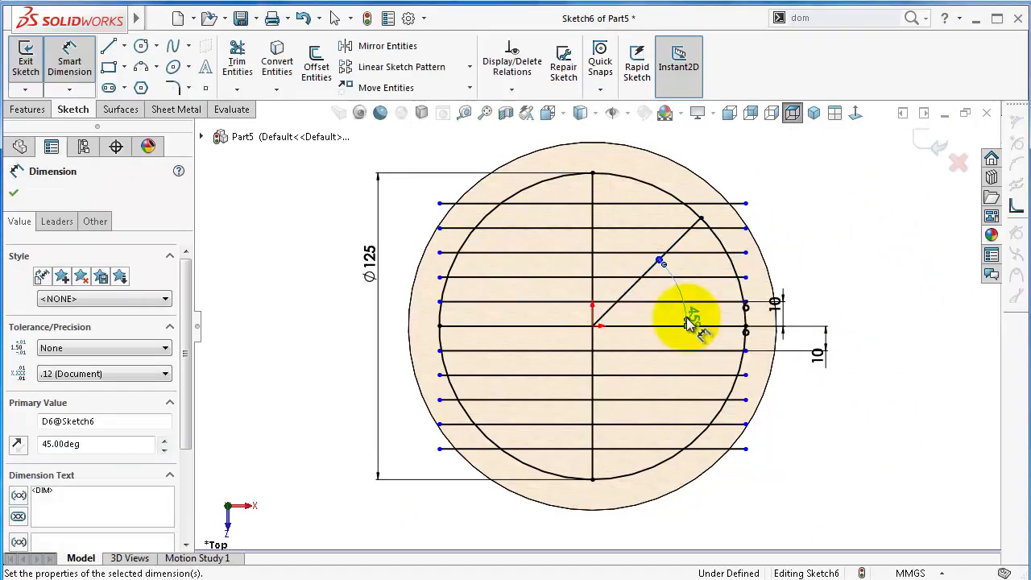
pyautogui.click(868, 350)
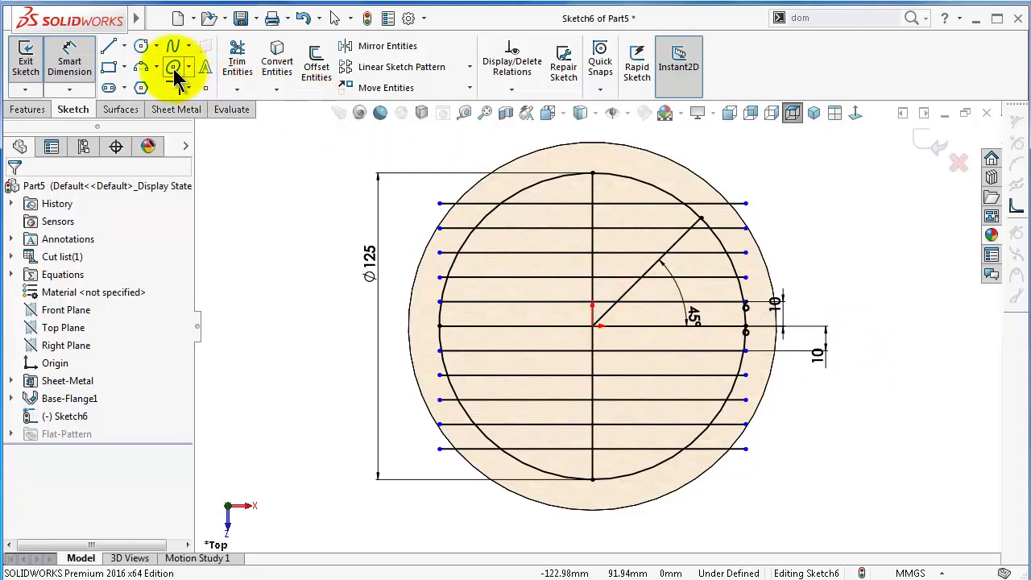
# - Draw a circle centred on the origin and dimension its diameter as 30 mm
pyautogui.click(141, 46)
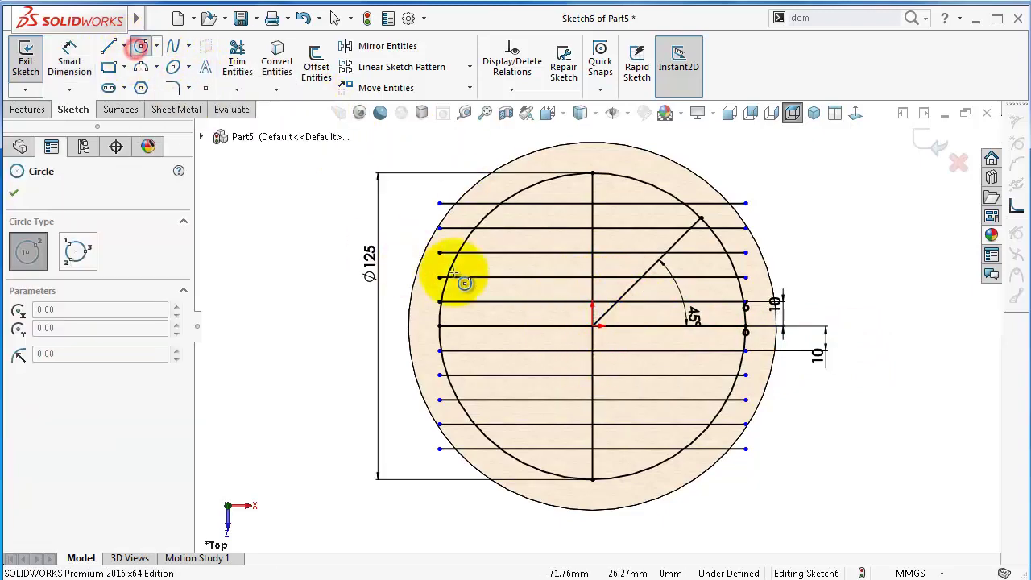
pyautogui.click(593, 326)
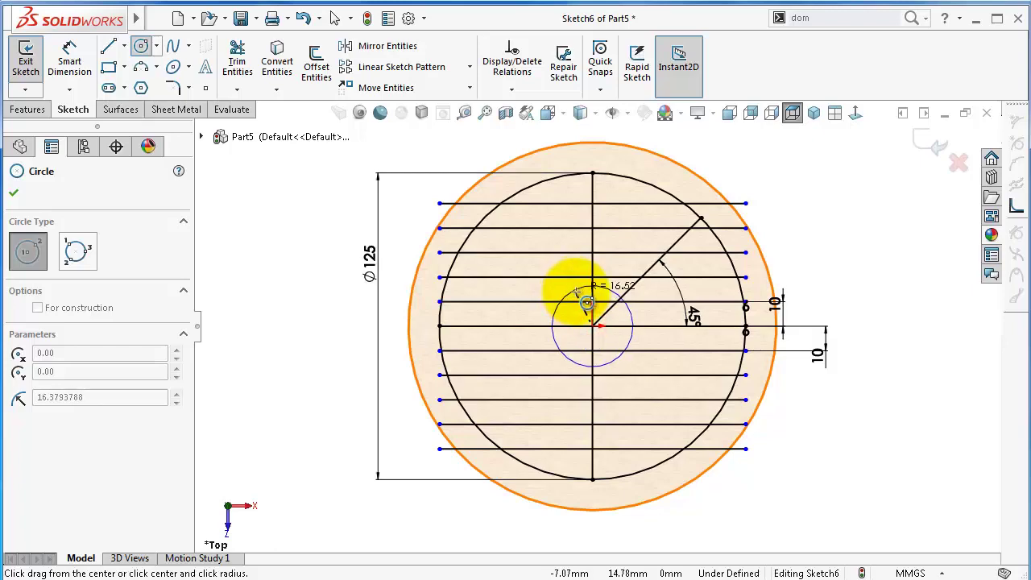
pyautogui.click(576, 293)
pyautogui.moveTo(864, 450); pyautogui.dragTo(858, 282, button='right')
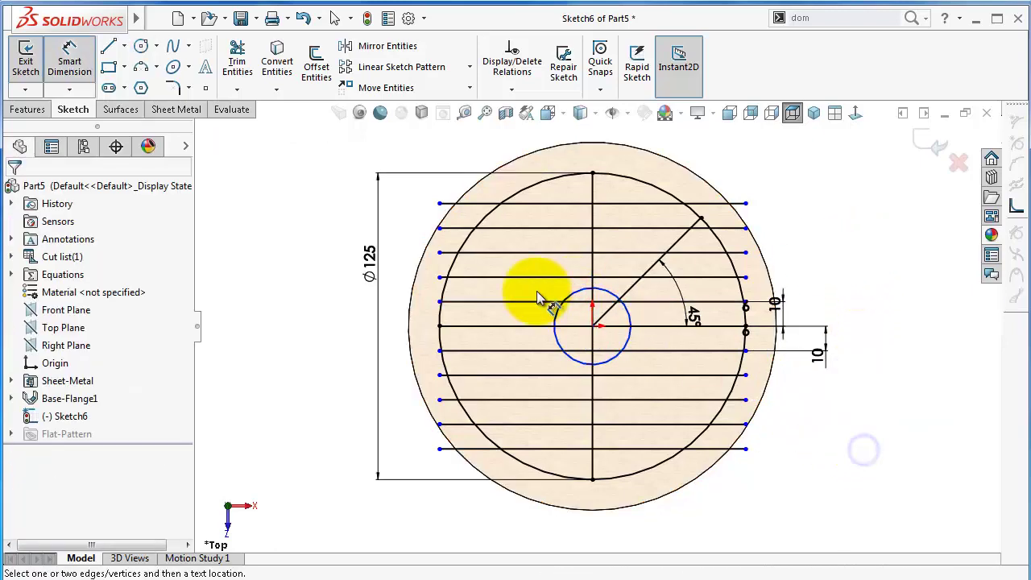
pyautogui.click(556, 326)
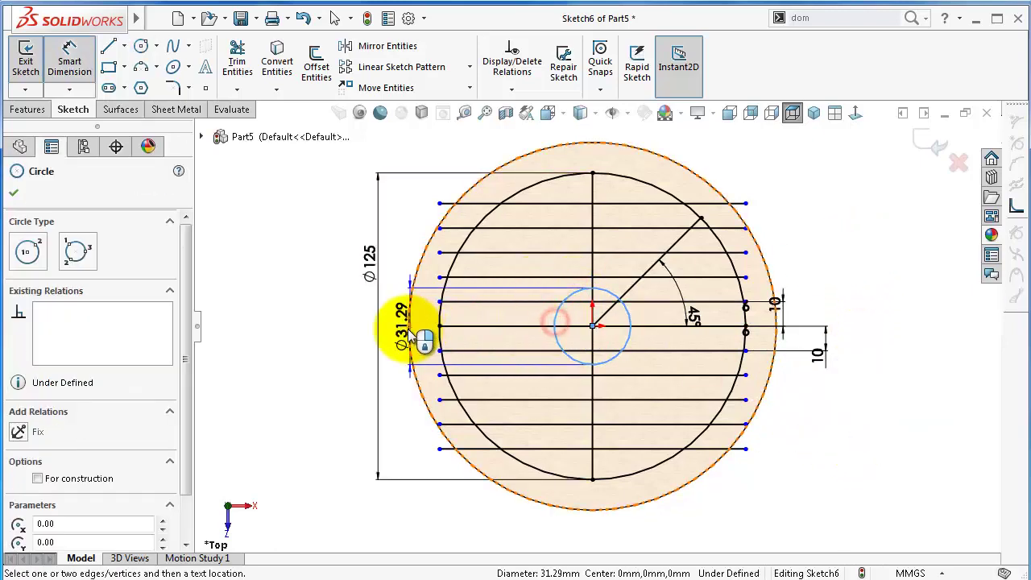
pyautogui.click(402, 331)
pyautogui.write('30')
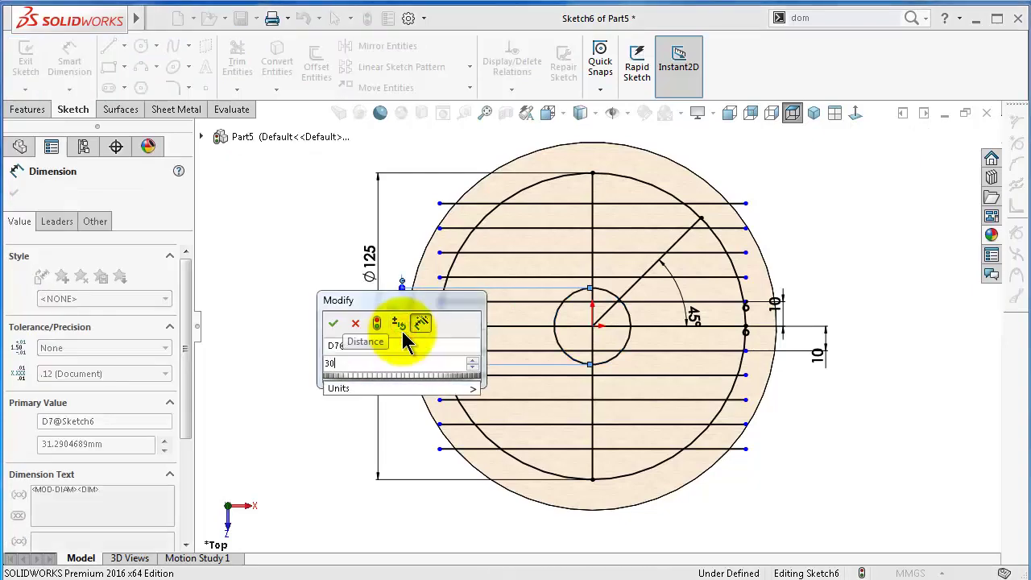
pyautogui.press('Return')
pyautogui.click(309, 360)
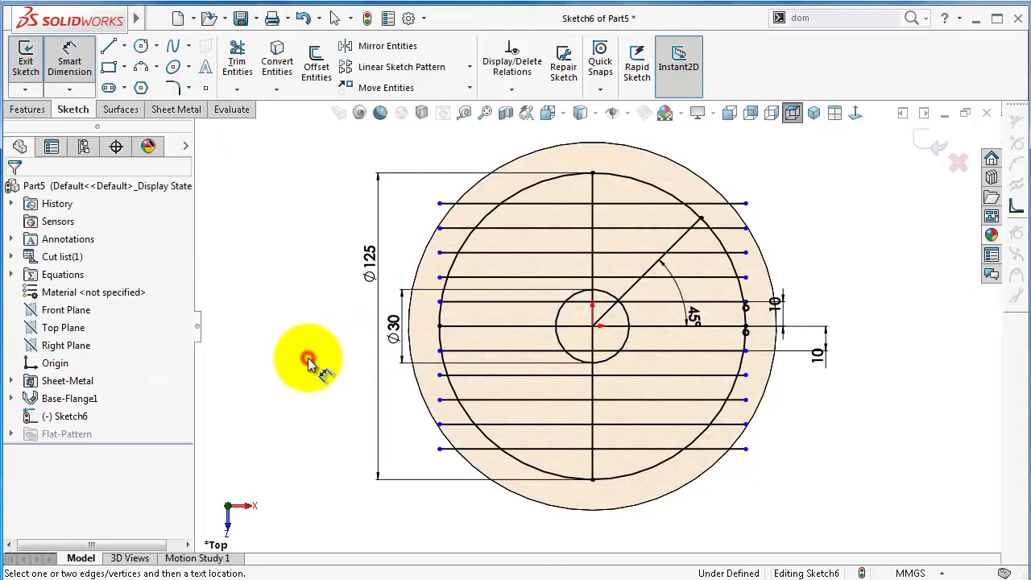
# - Reopen the vent sketch and power-trim the overhanging ends of the second-highest and second-lowest horizontal lines back to the 125 mm circle
pyautogui.click(78, 416)
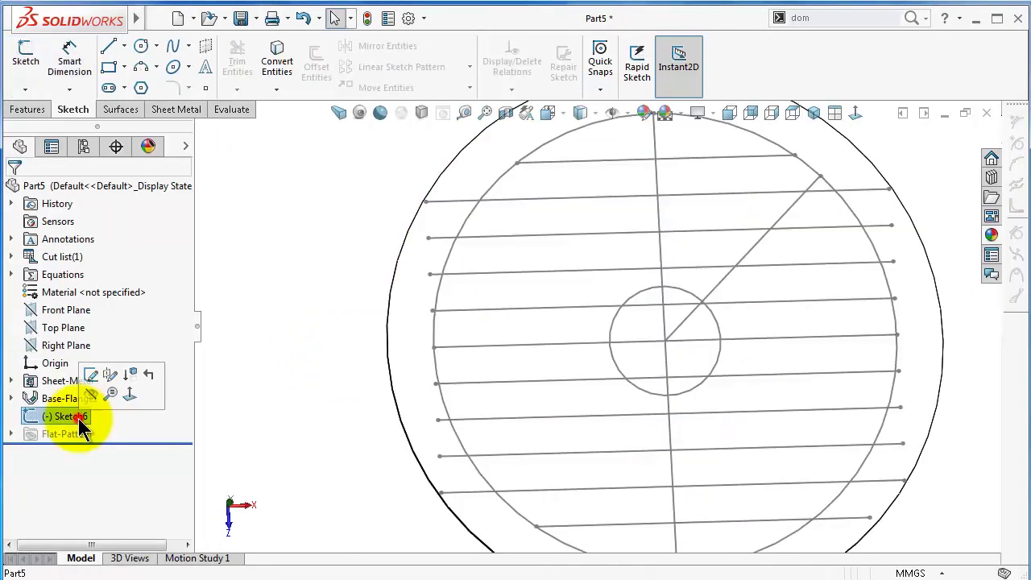
pyautogui.click(93, 374)
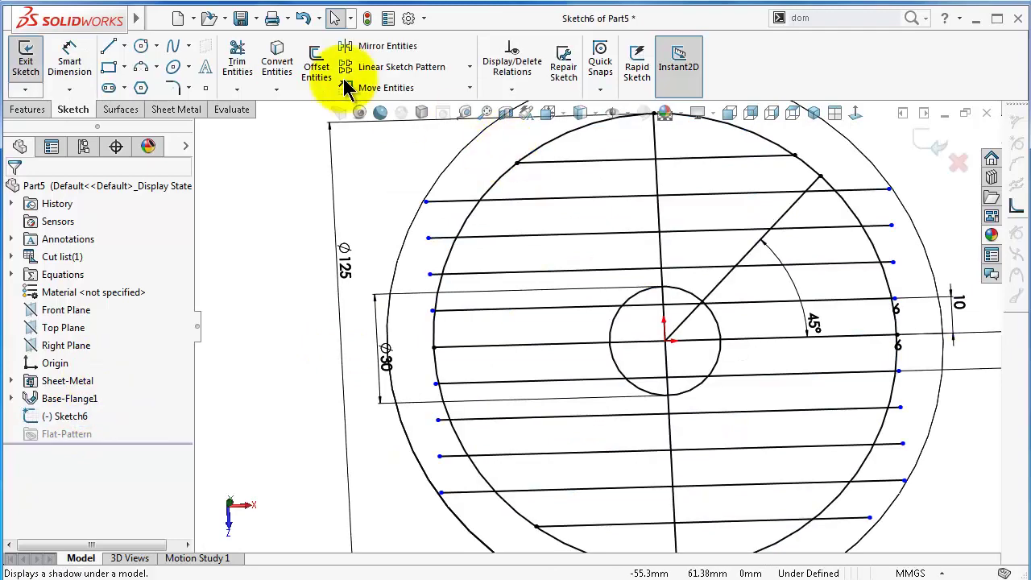
pyautogui.click(241, 68)
pyautogui.moveTo(476, 185)
pyautogui.mouseDown()
pyautogui.moveTo(460, 218)
pyautogui.moveTo(863, 202)
pyautogui.moveTo(867, 194)
pyautogui.moveTo(881, 242)
pyautogui.moveTo(875, 475)
pyautogui.moveTo(892, 472)
pyautogui.moveTo(882, 493)
pyautogui.moveTo(431, 518)
pyautogui.moveTo(472, 511)
pyautogui.mouseUp()
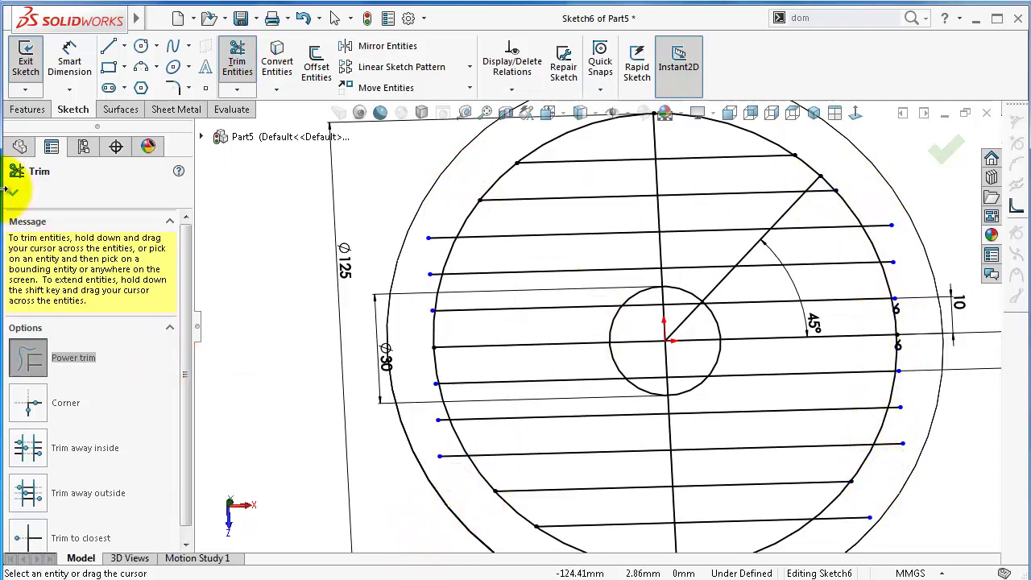
pyautogui.click(14, 197)
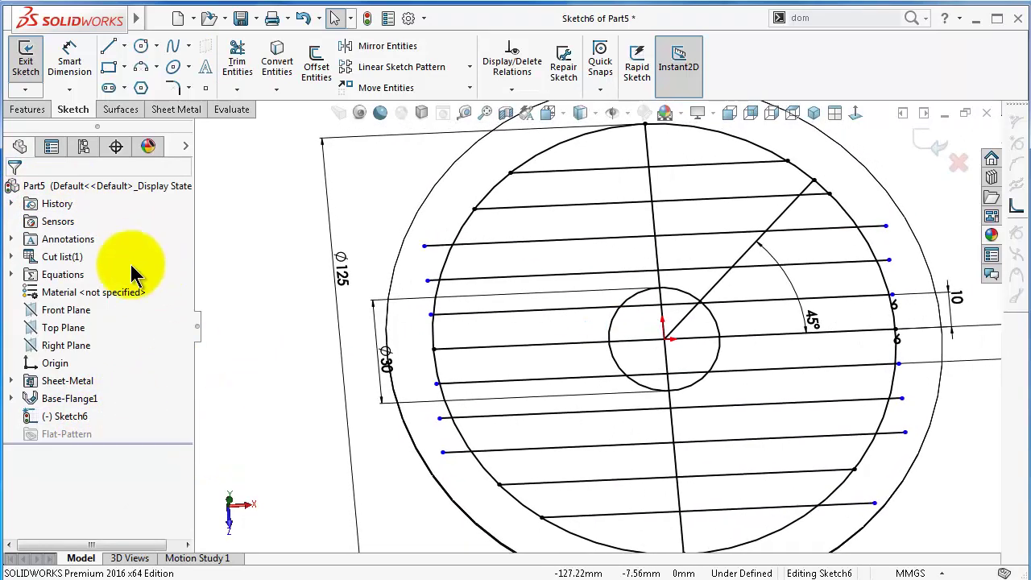
# - Start a sheet metal Vent with the 125 mm circle as its boundary and the disc's face as the placement face
pyautogui.click(174, 109)
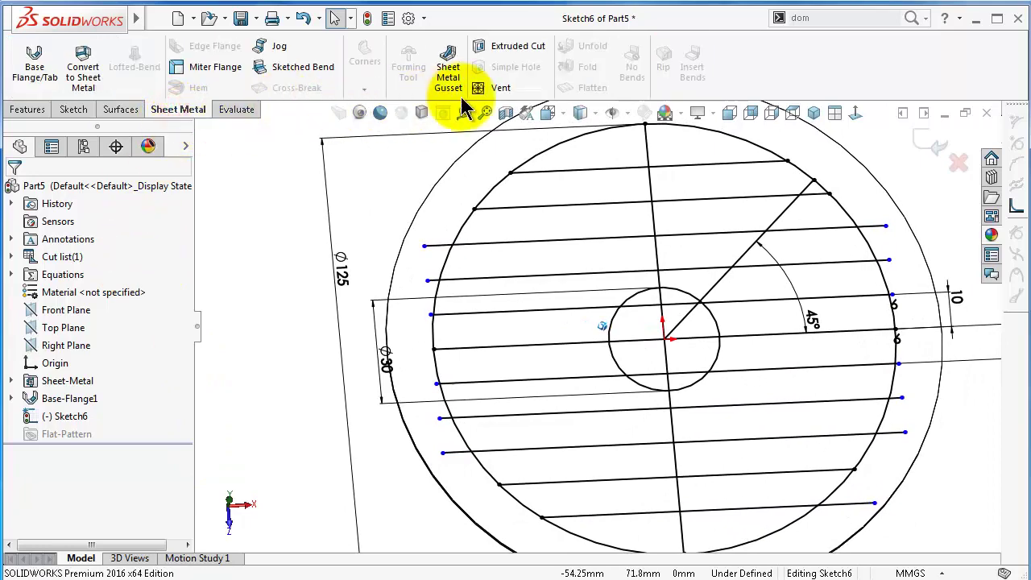
pyautogui.click(484, 88)
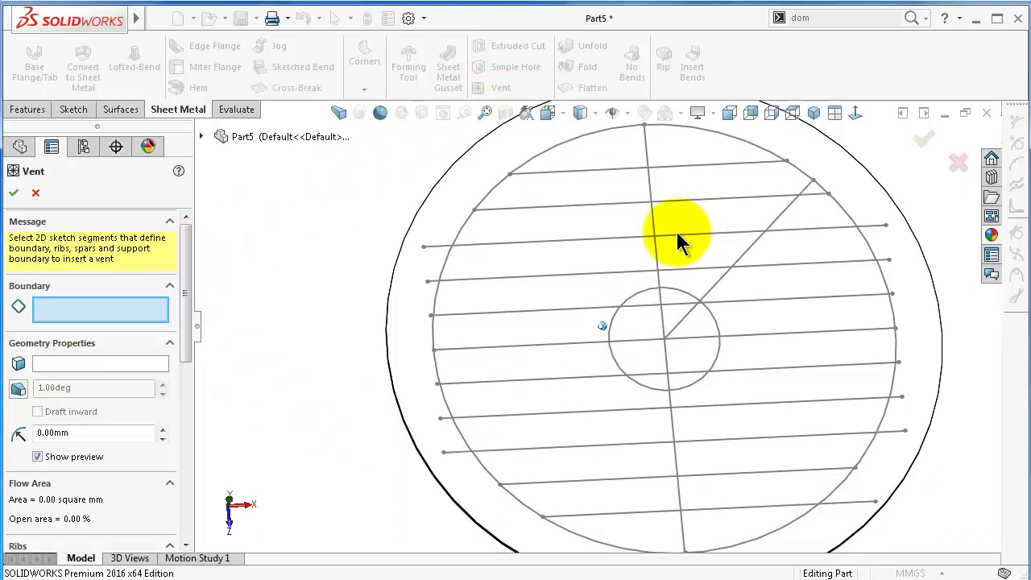
pyautogui.moveTo(182, 246); pyautogui.dragTo(184, 274)
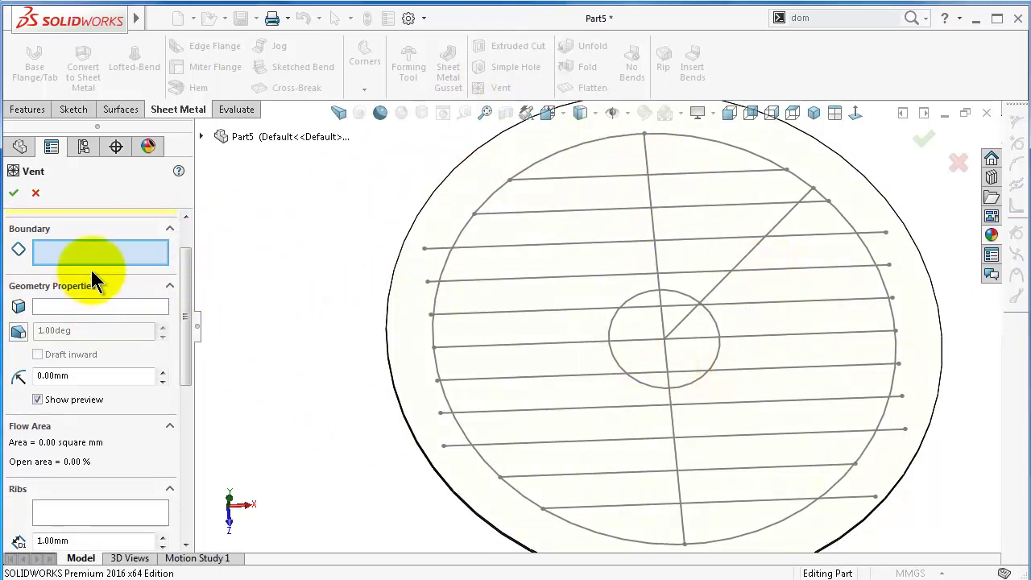
pyautogui.click(492, 195)
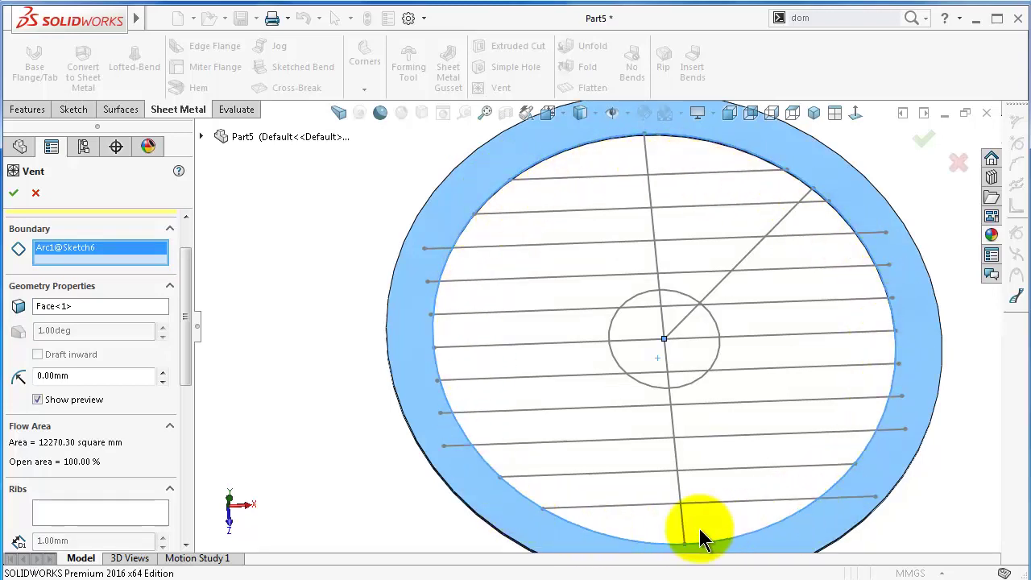
pyautogui.click(78, 307)
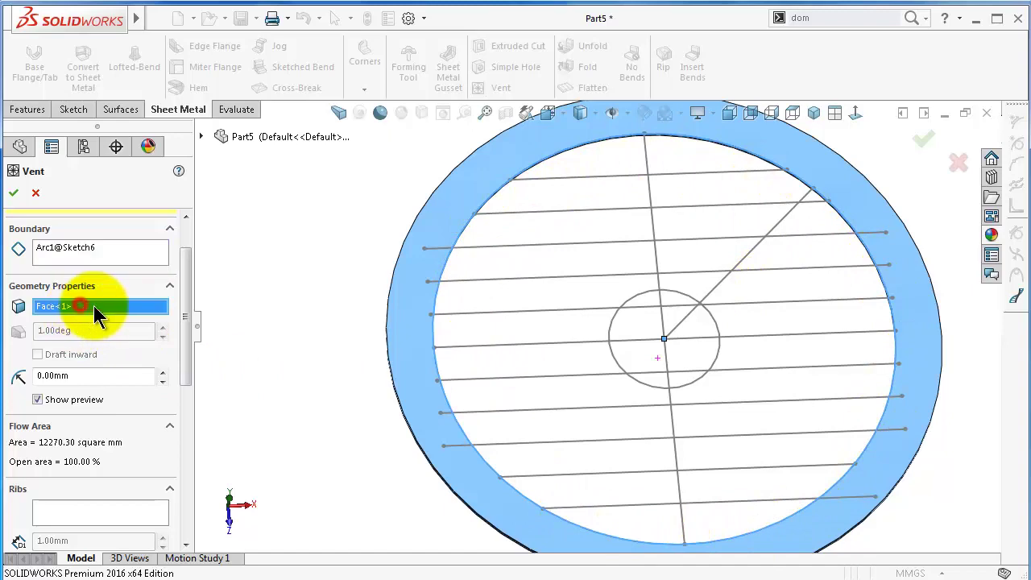
pyautogui.moveTo(870, 295); pyautogui.dragTo(798, 194, button='middle')
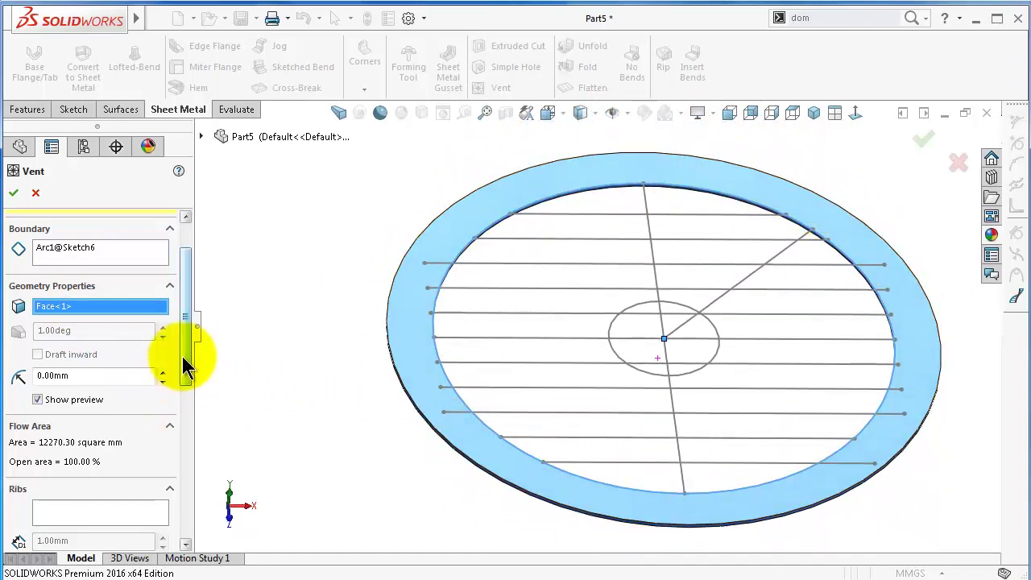
pyautogui.moveTo(184, 354); pyautogui.dragTo(201, 337)
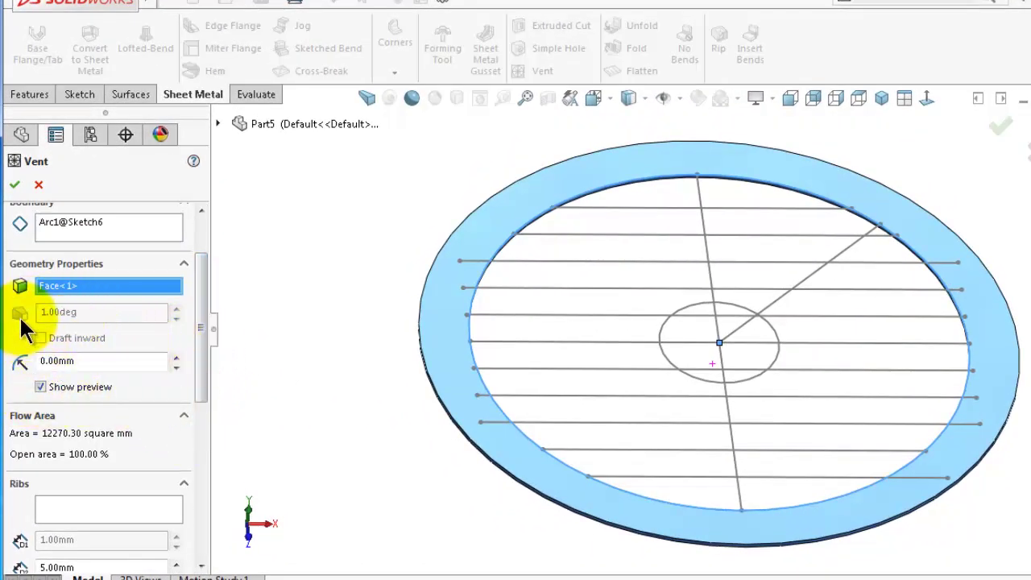
# - Assign all eleven horizontal sketch lines as the vent's ribs
pyautogui.moveTo(198, 395); pyautogui.dragTo(194, 448)
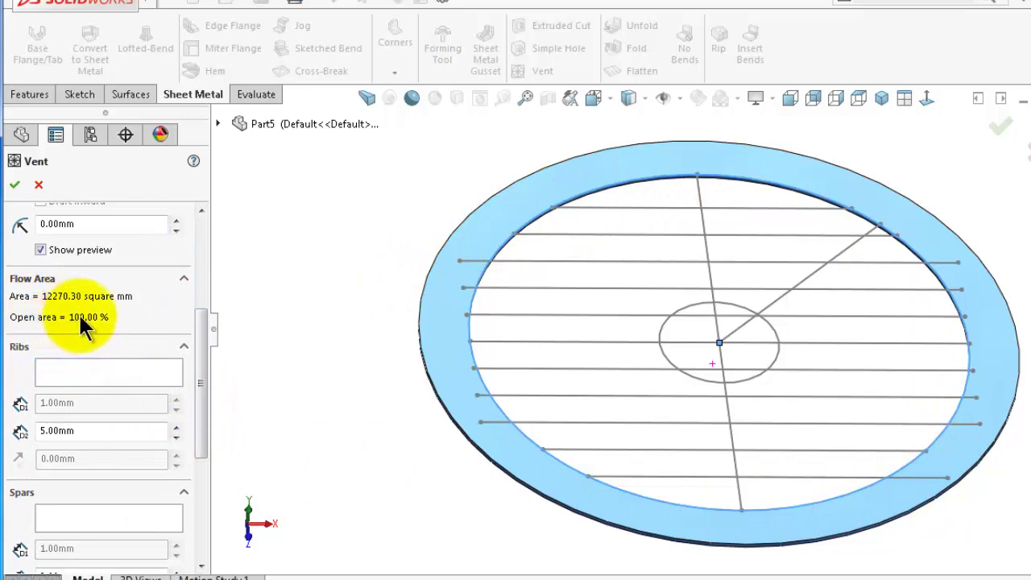
pyautogui.click(144, 372)
pyautogui.moveTo(692, 272)
pyautogui.mouseDown(button='middle')
pyautogui.moveTo(761, 252)
pyautogui.moveTo(687, 145)
pyautogui.mouseUp(button='middle')
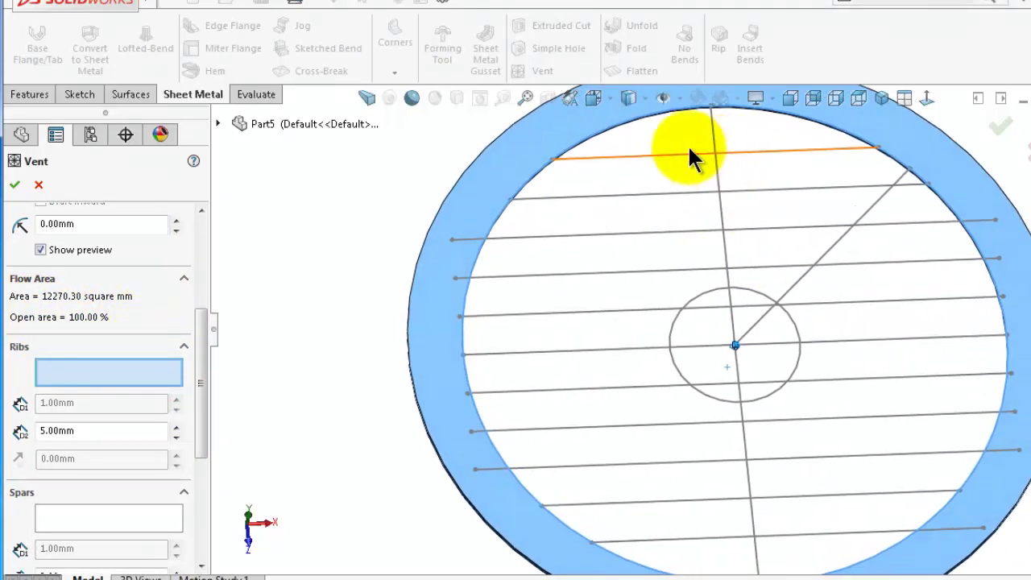
pyautogui.click(639, 154)
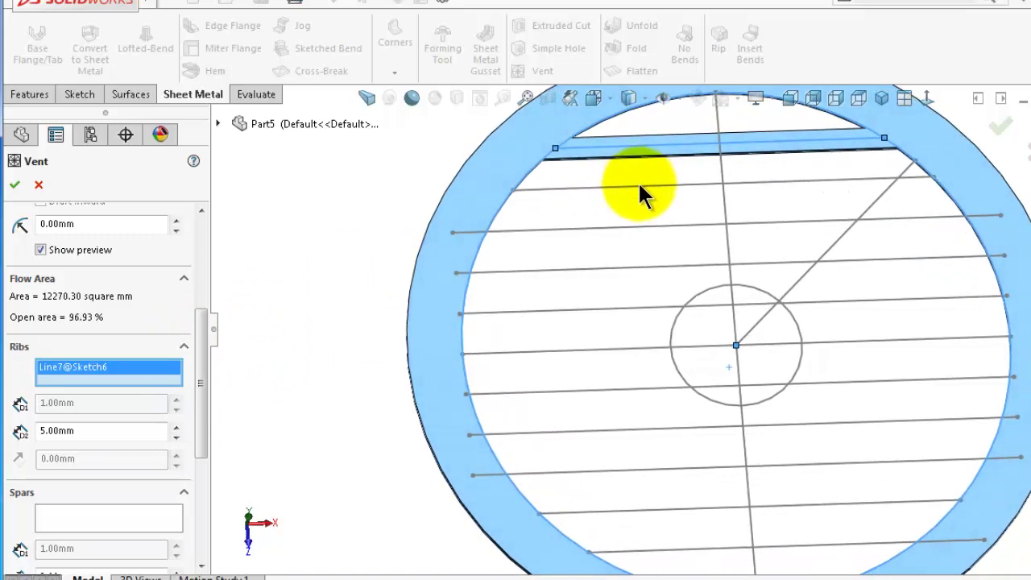
pyautogui.click(638, 186)
pyautogui.click(626, 227)
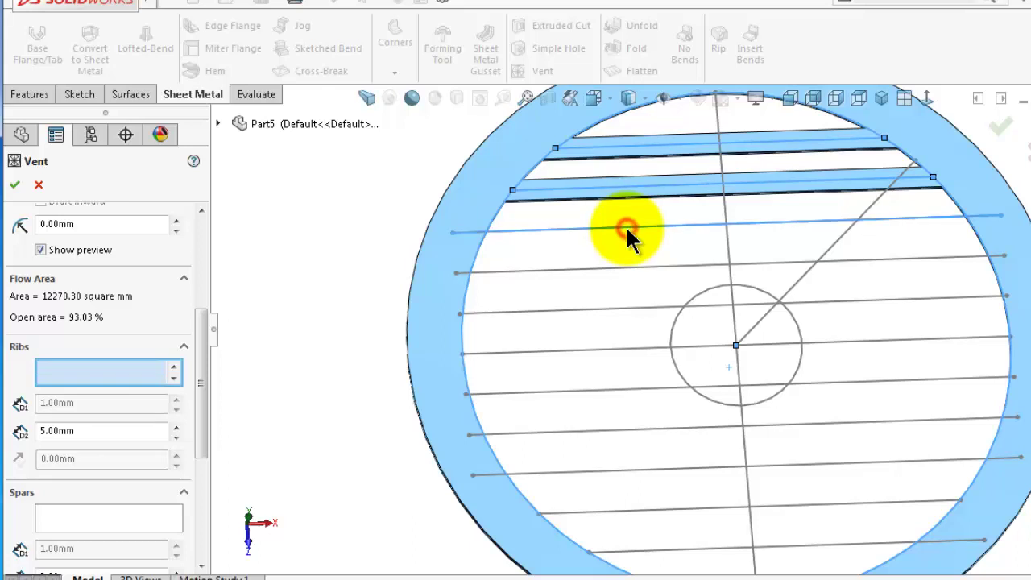
pyautogui.click(620, 268)
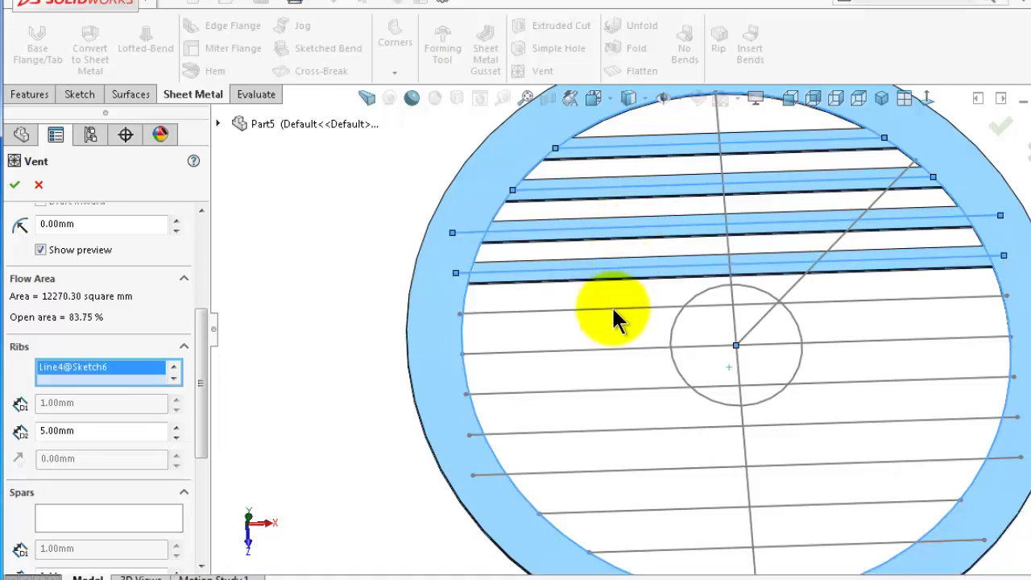
pyautogui.click(612, 307)
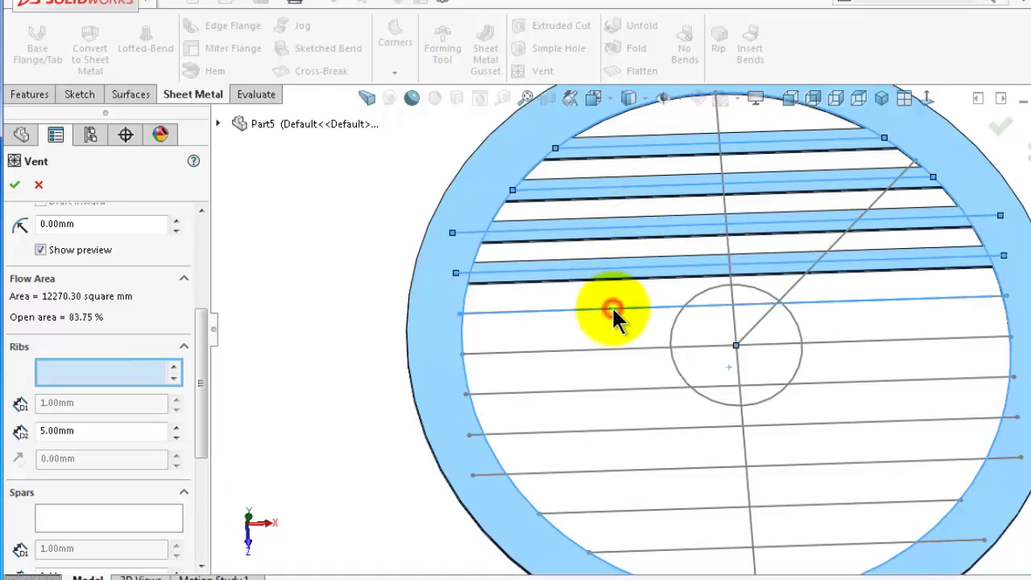
pyautogui.click(614, 348)
pyautogui.click(620, 389)
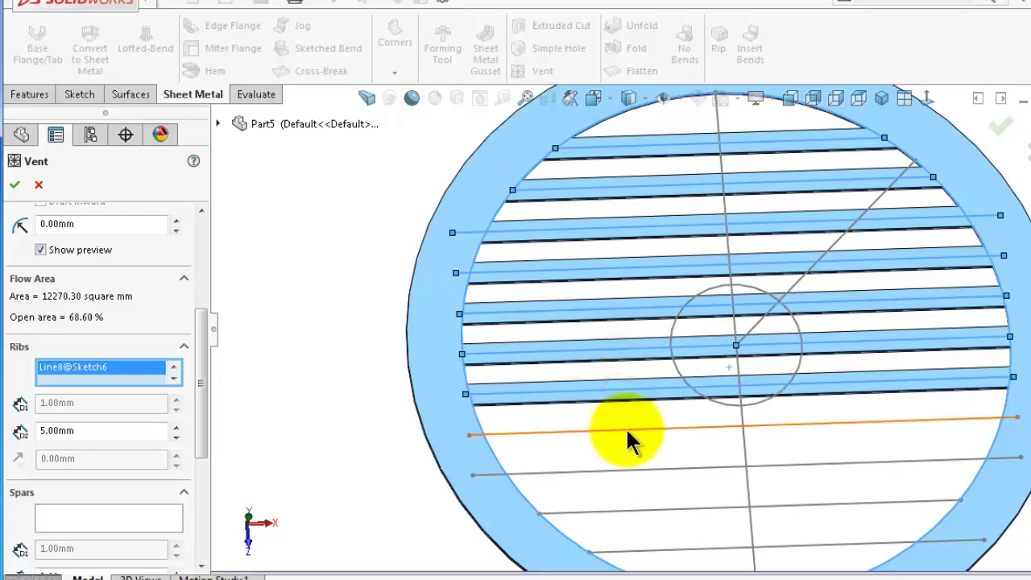
pyautogui.click(626, 429)
pyautogui.click(630, 465)
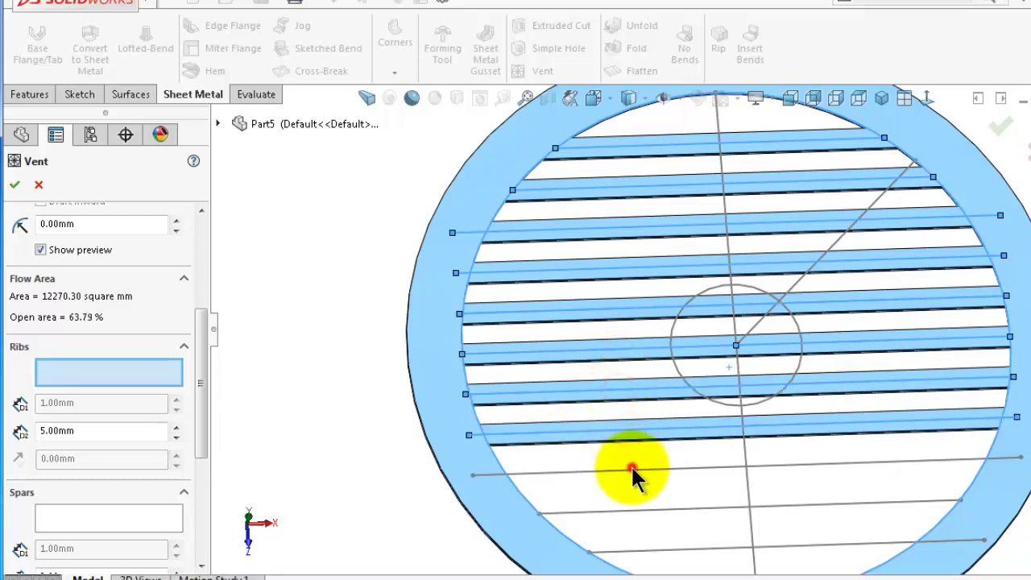
pyautogui.click(653, 508)
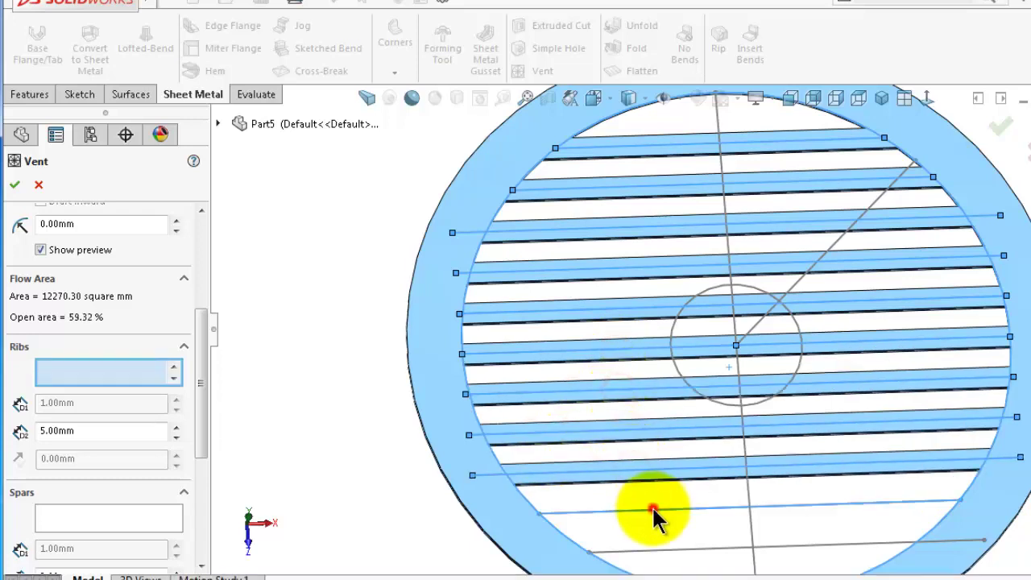
pyautogui.click(669, 550)
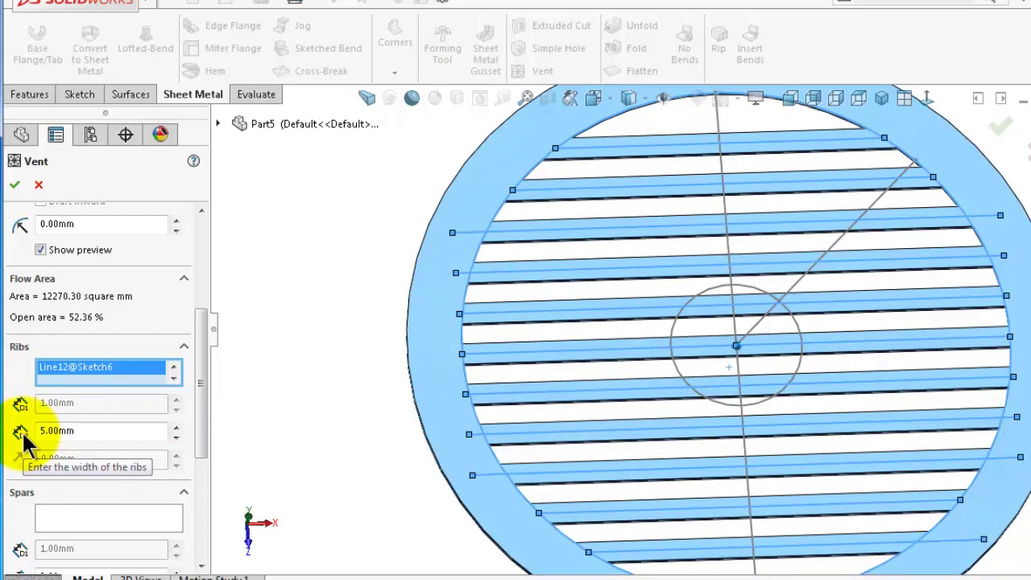
# - Inspect the vent preview at an angle and set the width of the ribs to 3 mm
pyautogui.moveTo(294, 336); pyautogui.dragTo(854, 278, button='middle')
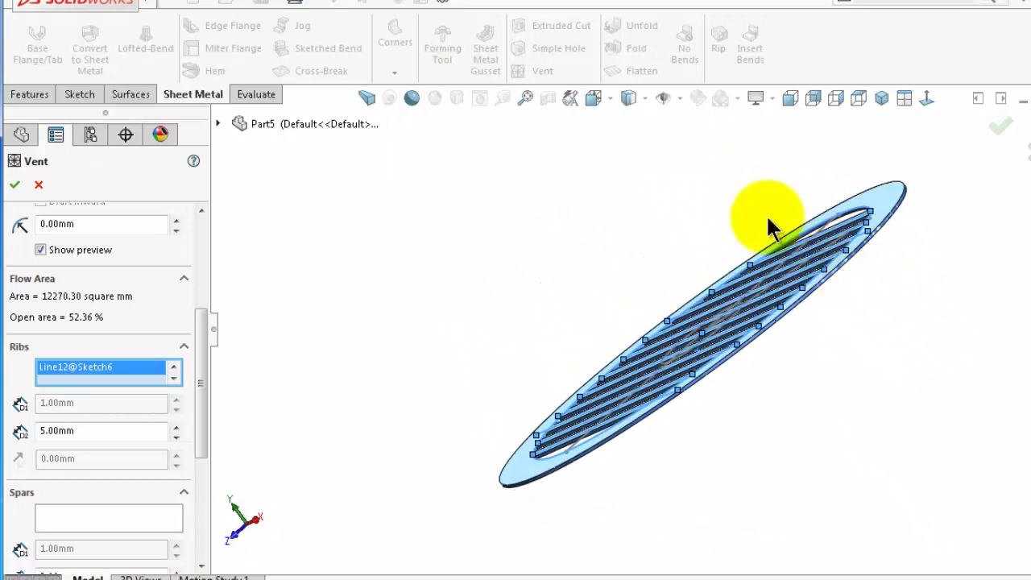
pyautogui.scroll(-4, 773, 232)
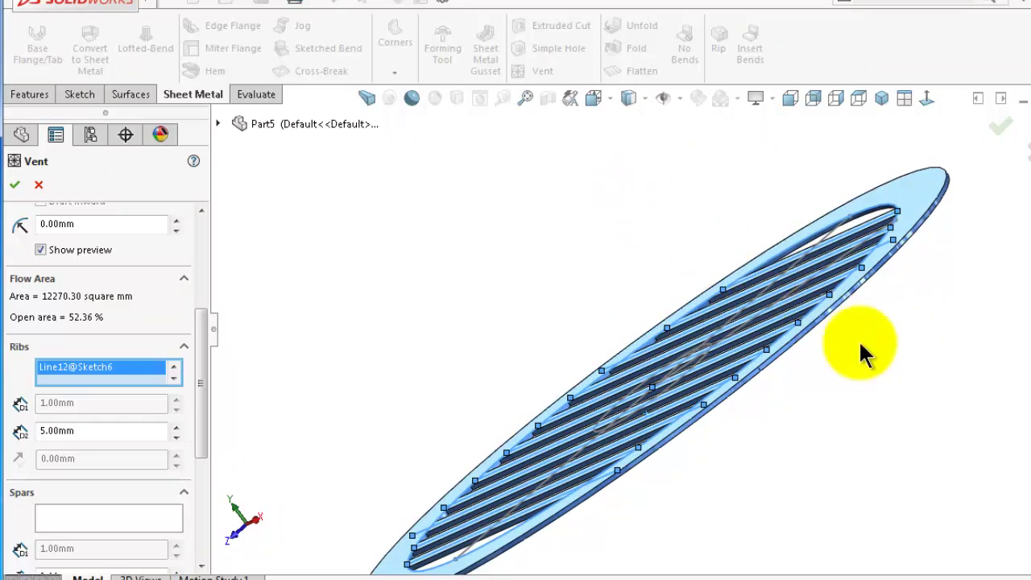
pyautogui.moveTo(861, 352); pyautogui.dragTo(843, 355, button='middle')
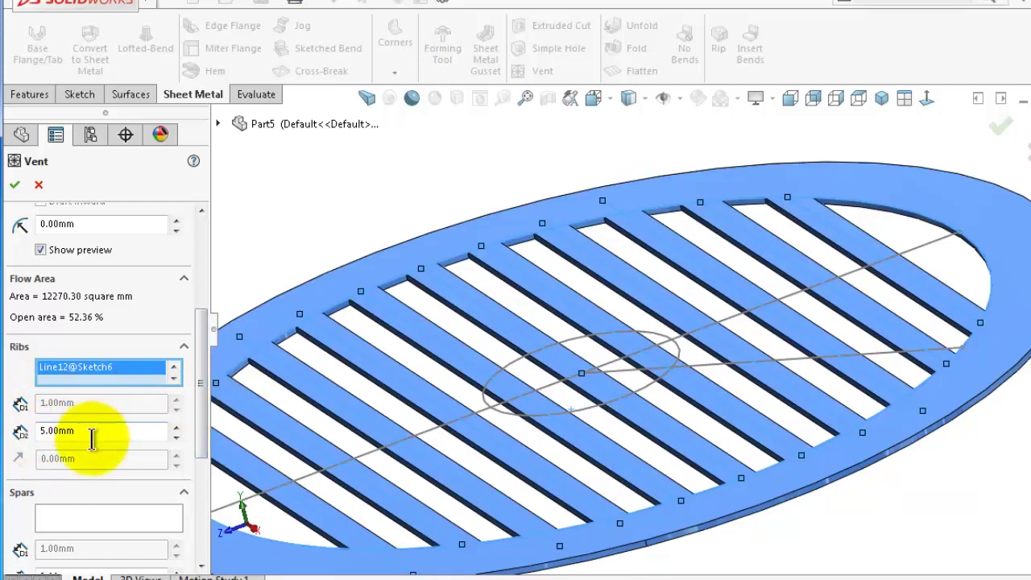
pyautogui.moveTo(247, 435); pyautogui.dragTo(101, 436, button='middle')
pyautogui.moveTo(99, 435); pyautogui.dragTo(29, 437)
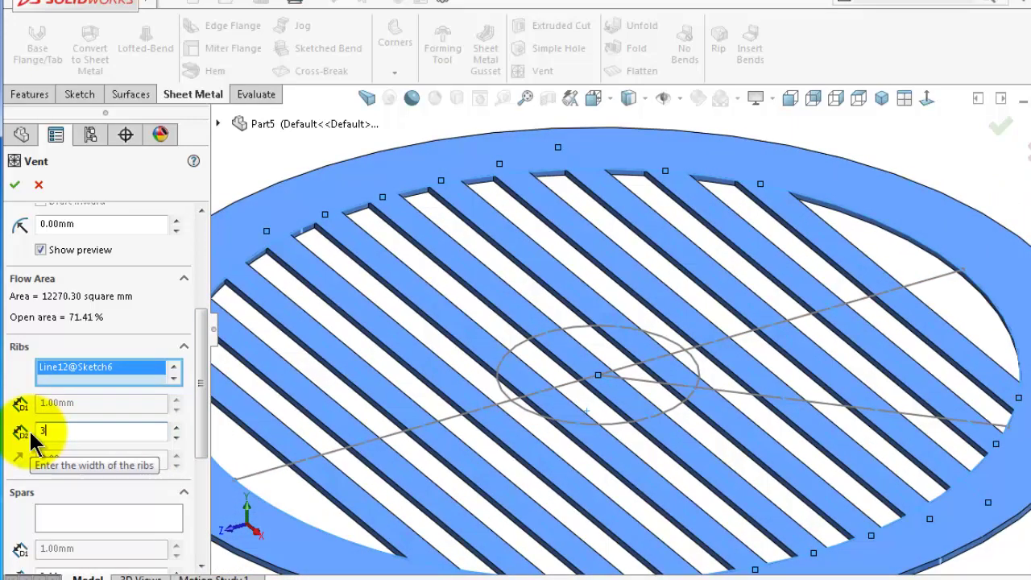
# - Apply the 3 mm rib width and add the vertical line through the circle's centre as the vent's spar
pyautogui.press('Return')
pyautogui.moveTo(912, 349); pyautogui.dragTo(824, 394, button='middle')
pyautogui.scroll(2, 857, 401)
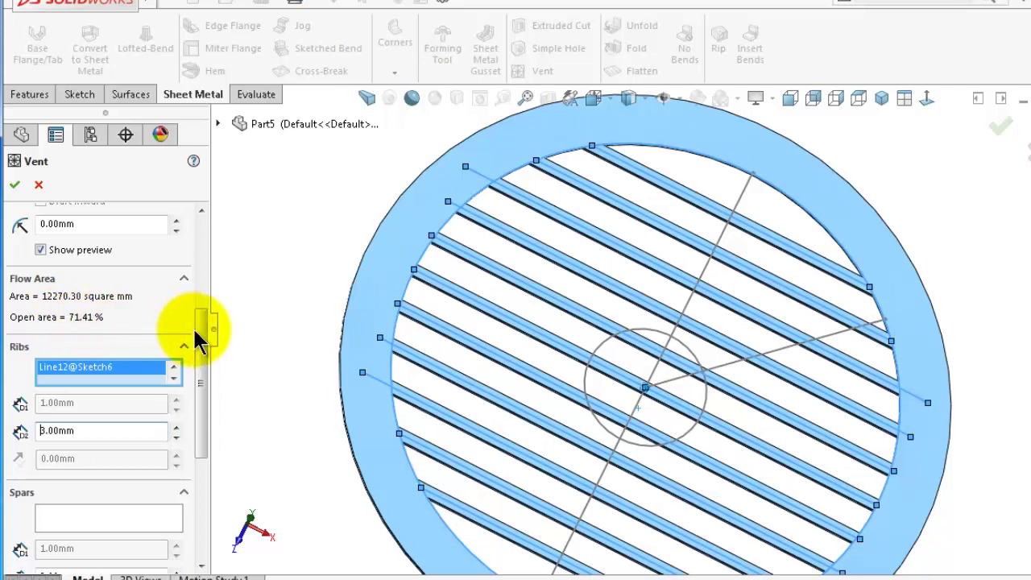
pyautogui.moveTo(201, 331); pyautogui.dragTo(199, 383)
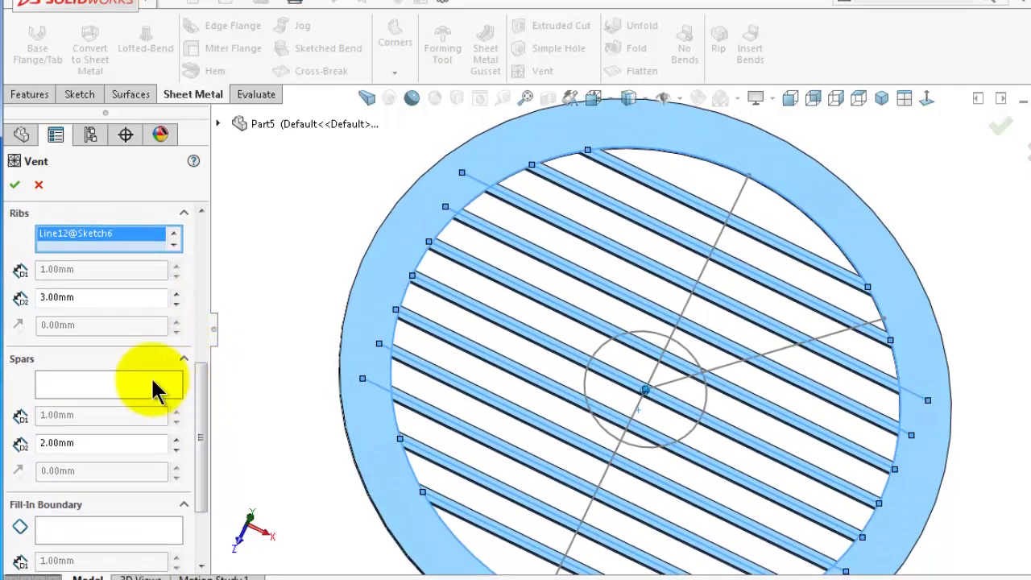
pyautogui.moveTo(343, 346); pyautogui.dragTo(611, 327, button='middle')
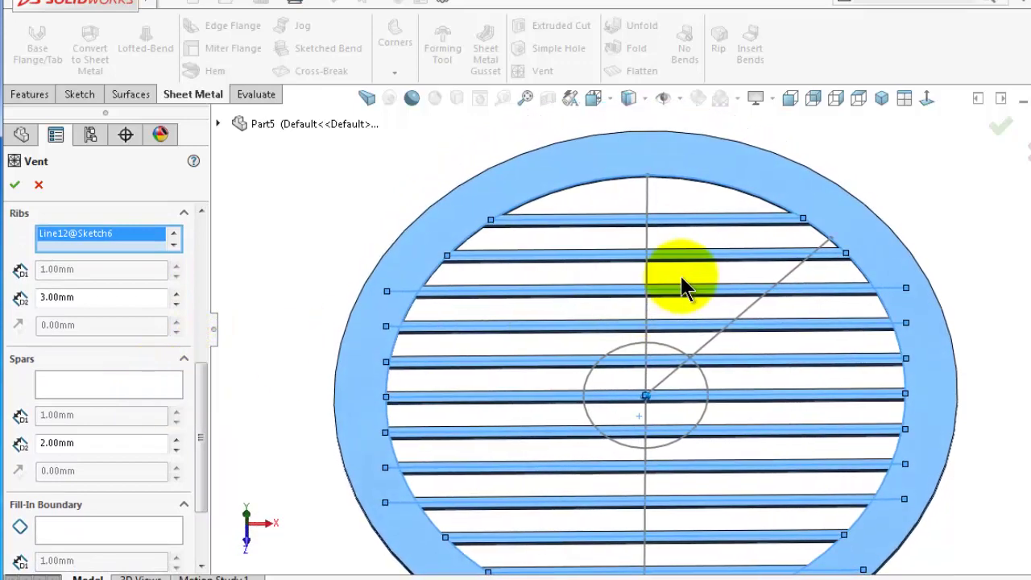
pyautogui.moveTo(697, 224); pyautogui.dragTo(688, 191, button='middle')
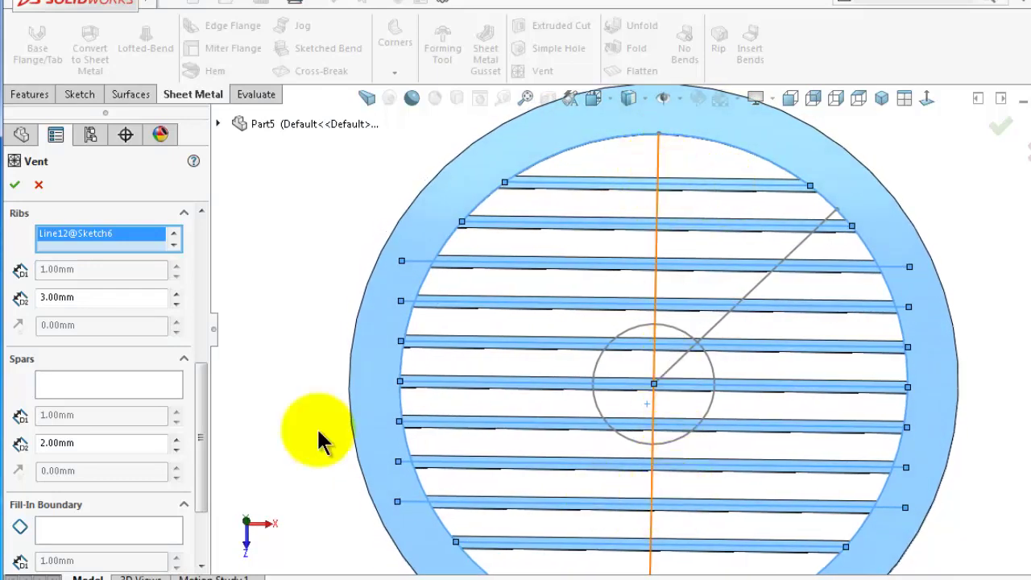
pyautogui.click(73, 382)
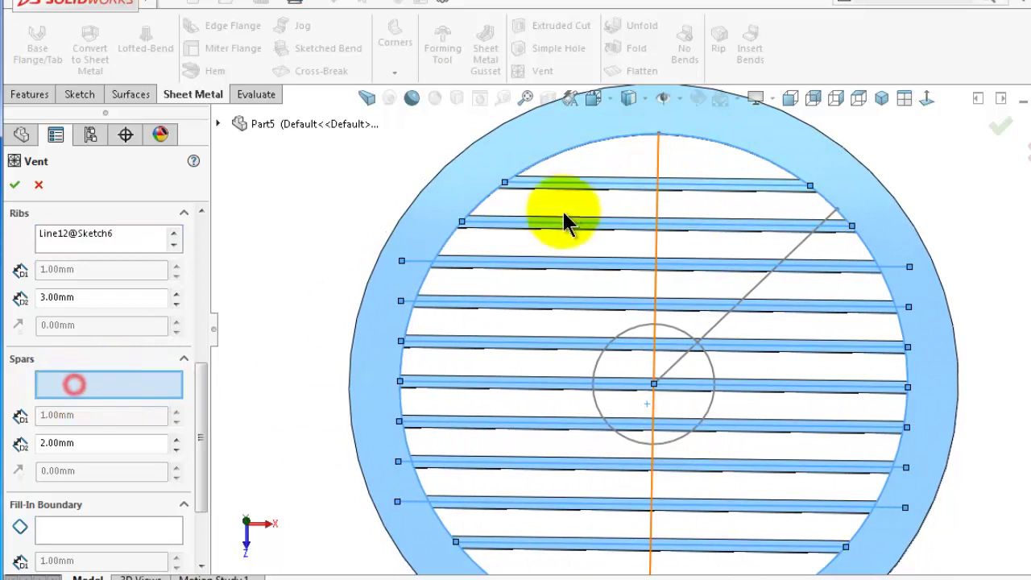
pyautogui.click(657, 150)
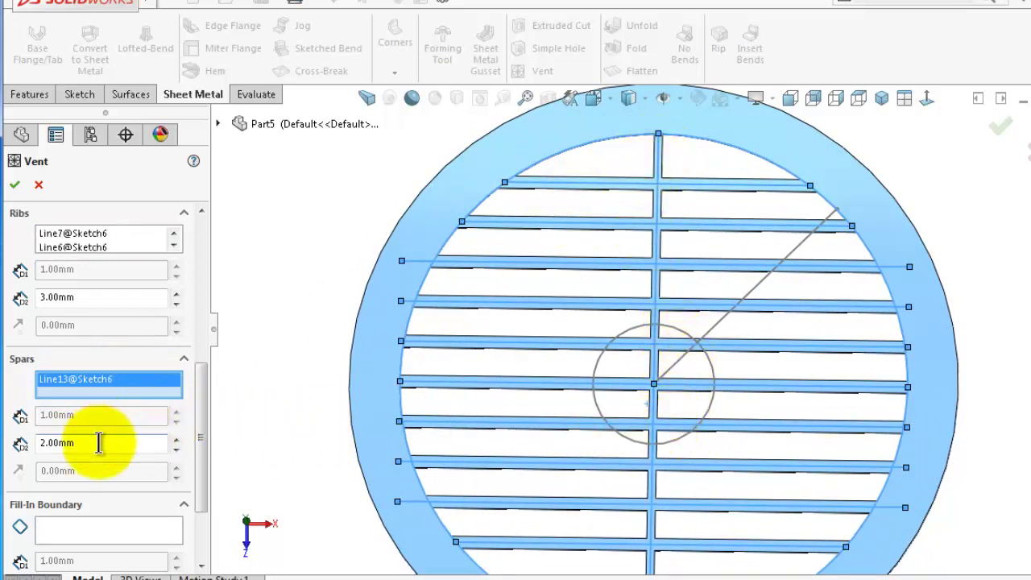
# - Try spar widths of 50 mm and 5 mm in the vent preview
pyautogui.moveTo(105, 446); pyautogui.dragTo(31, 451)
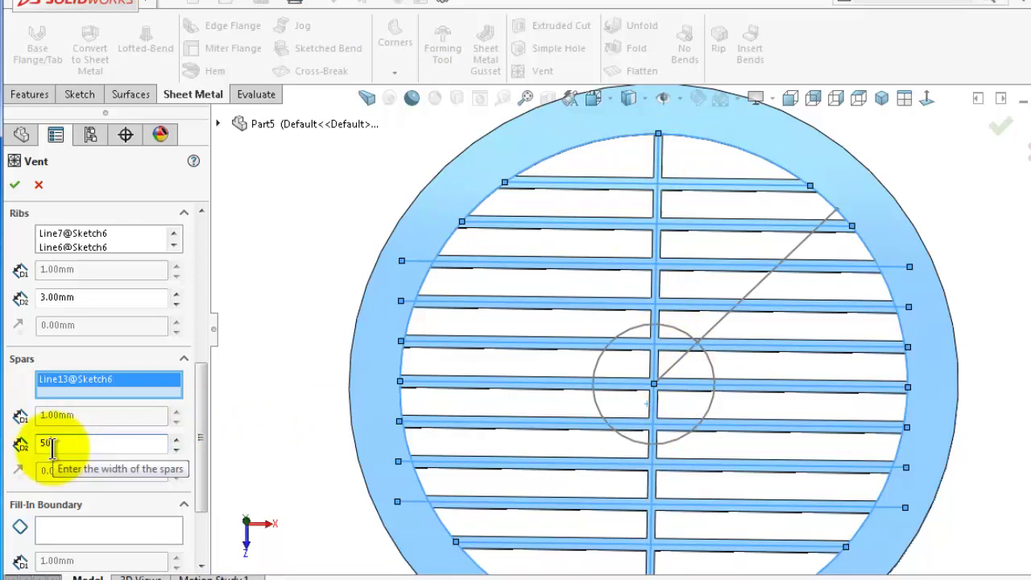
pyautogui.press('Return')
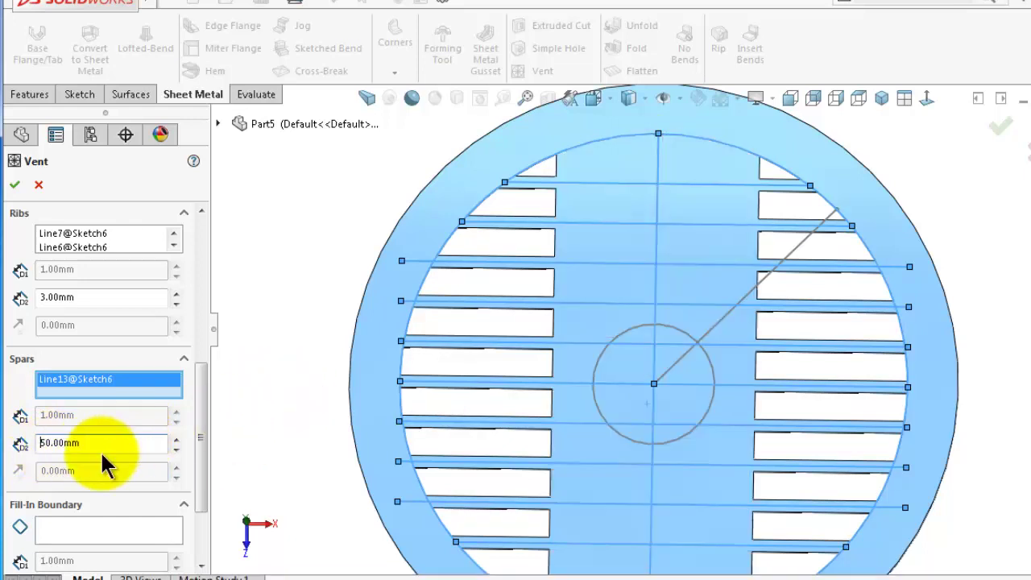
pyautogui.moveTo(105, 444); pyautogui.dragTo(27, 443)
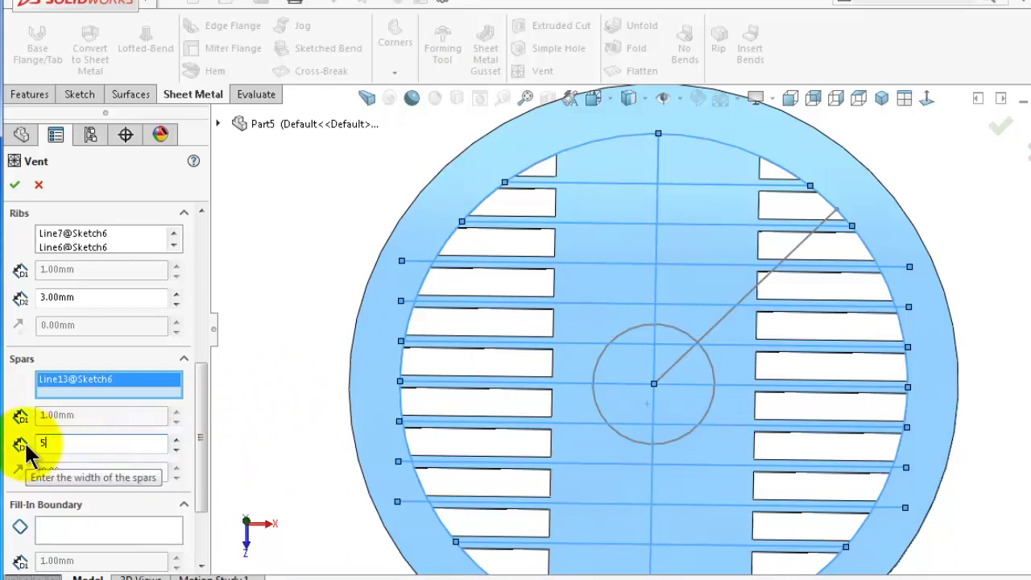
pyautogui.press('Return')
# - Set the width of the vent's spar to 10 mm
pyautogui.moveTo(102, 444); pyautogui.dragTo(4, 435)
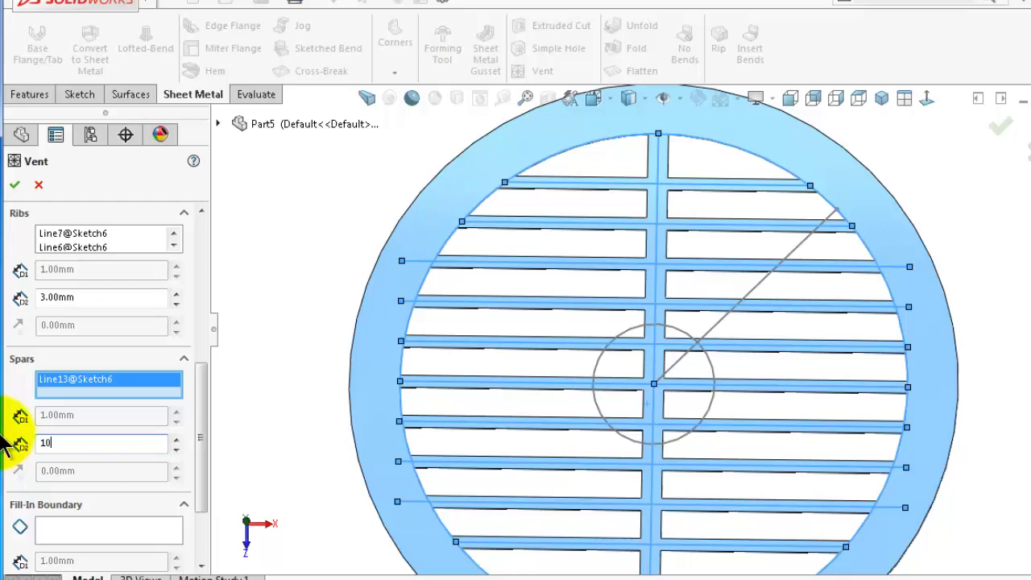
pyautogui.press('Return')
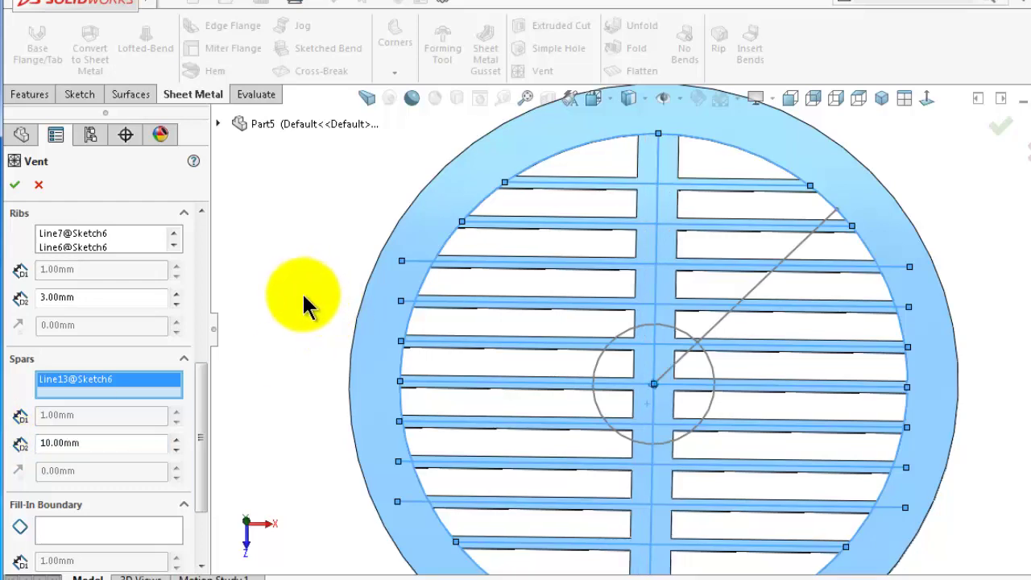
pyautogui.moveTo(303, 295); pyautogui.dragTo(303, 306, button='middle')
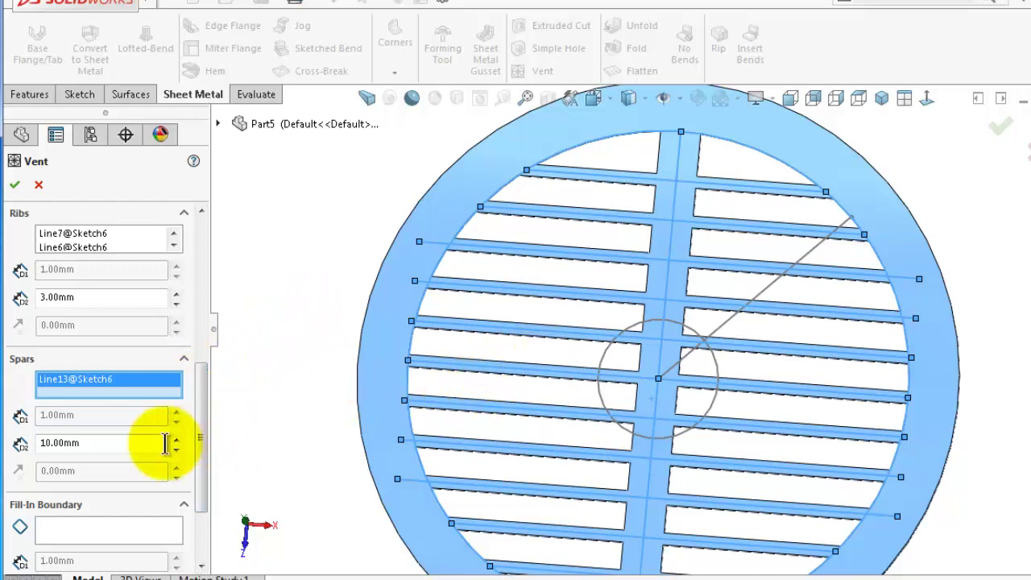
pyautogui.scroll(-3, 199, 451)
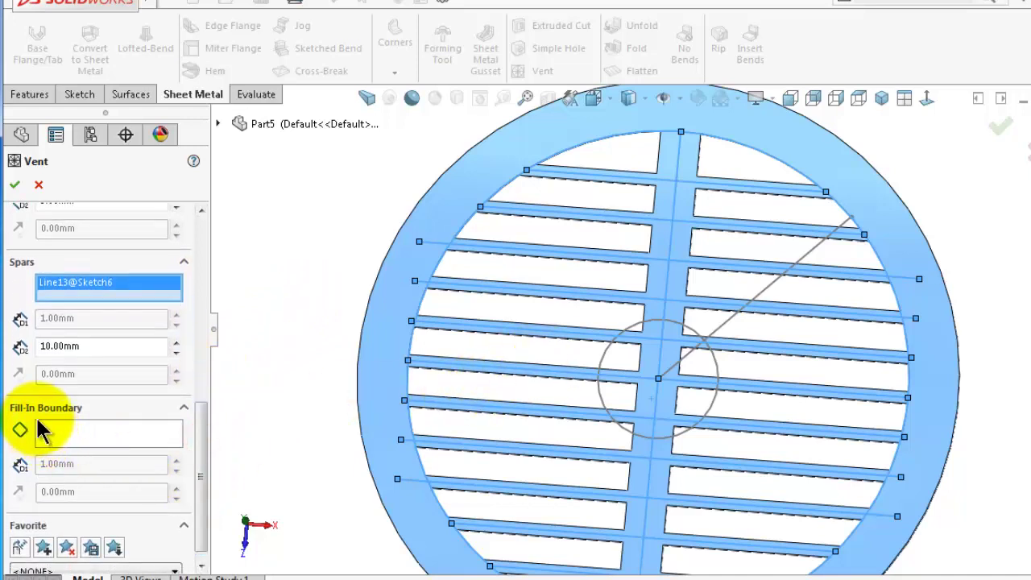
pyautogui.click(713, 395)
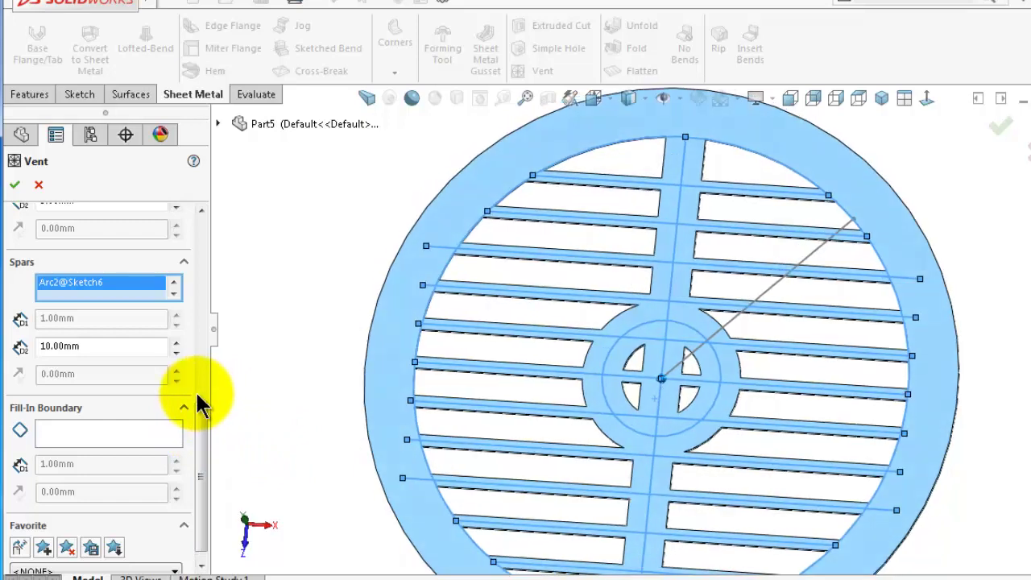
pyautogui.rightClick(136, 290)
pyautogui.click(159, 314)
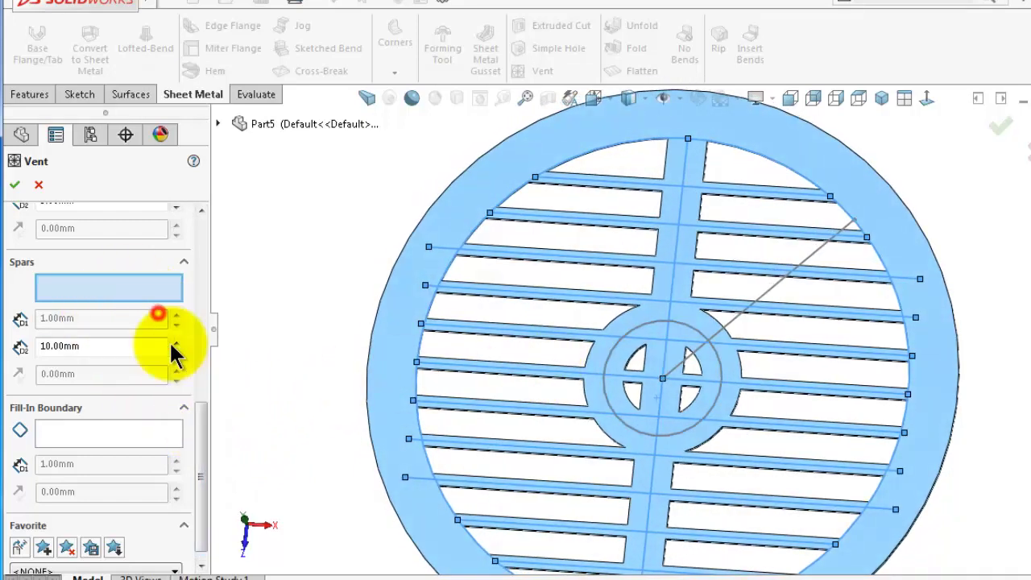
# - Assign the small concentric circle at the disc's centre as the vent's fill-in boundary
pyautogui.click(106, 433)
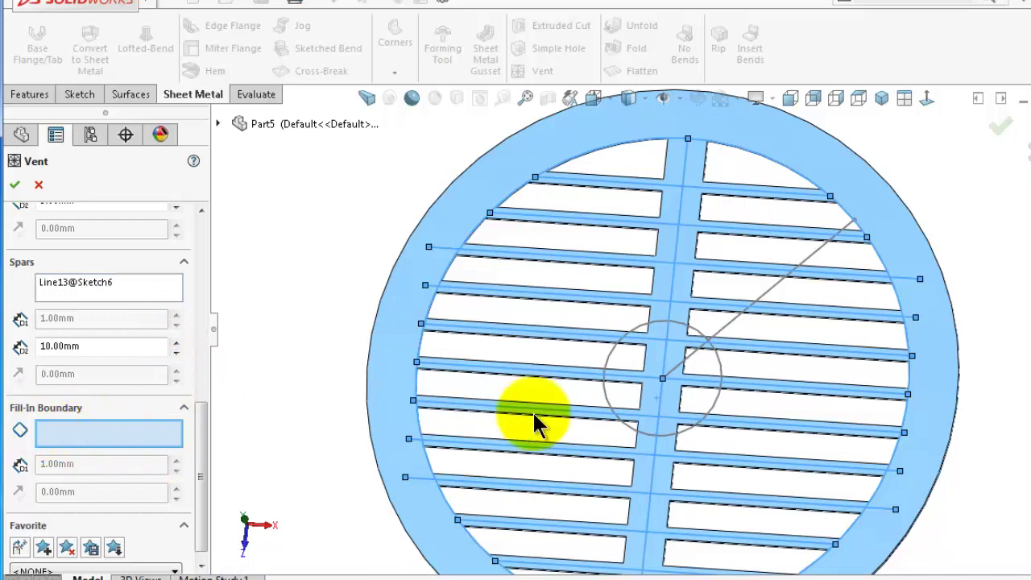
pyautogui.click(718, 398)
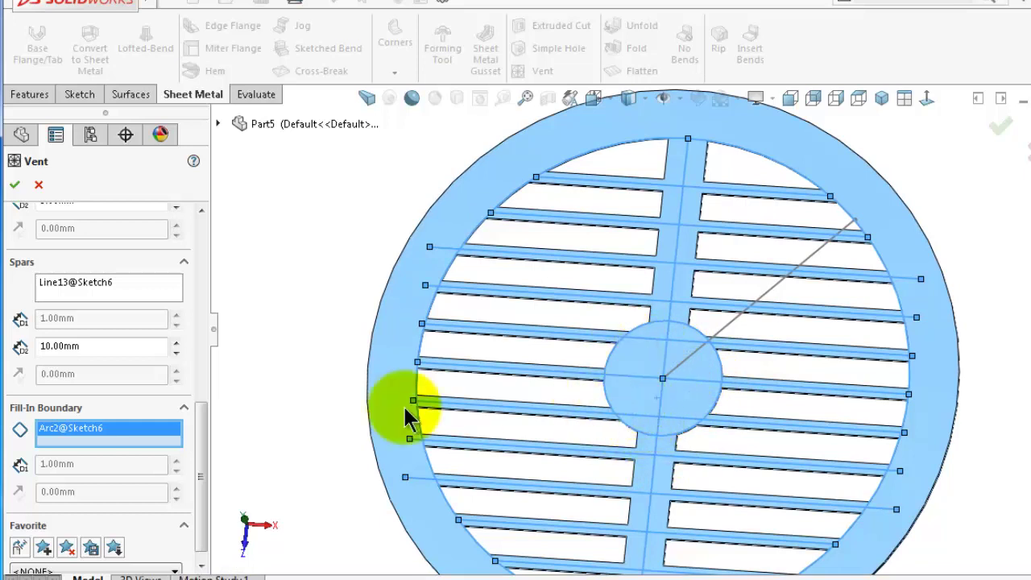
# - Try the diagonal sketch line as a second spar, inspect the vent preview at an angle, and remove that spar
pyautogui.scroll(5, 208, 403)
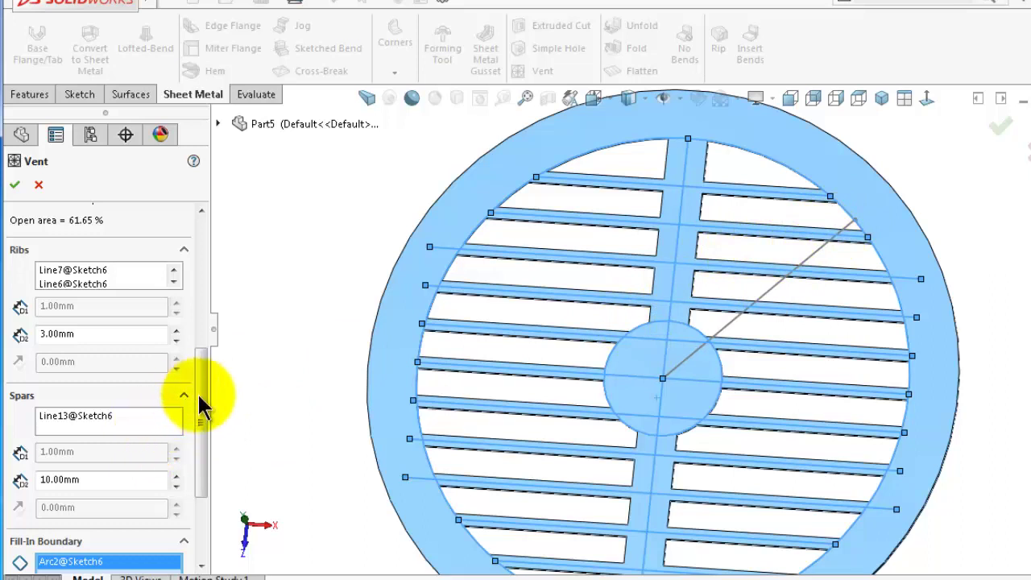
pyautogui.moveTo(198, 393); pyautogui.dragTo(200, 377)
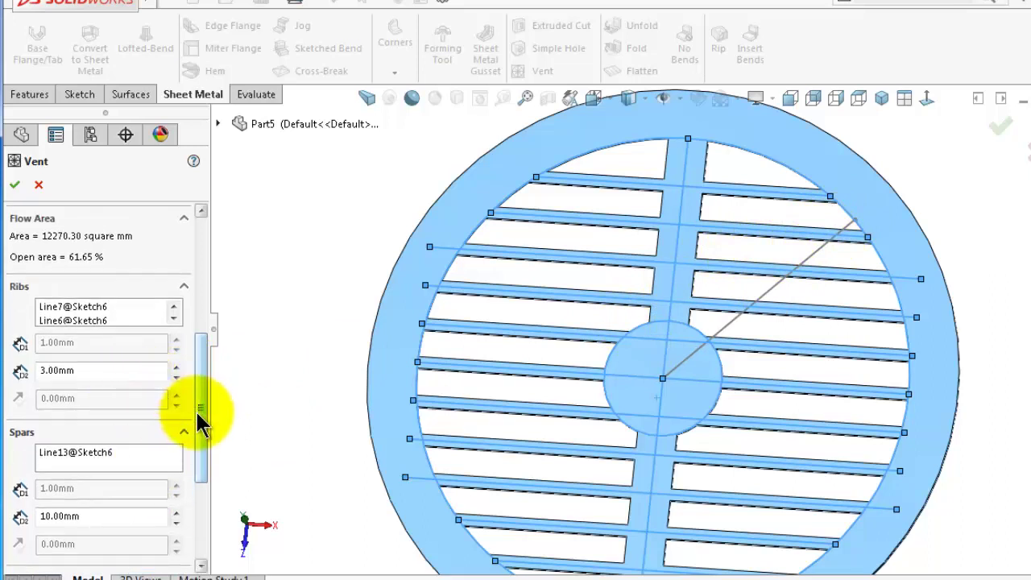
pyautogui.click(152, 465)
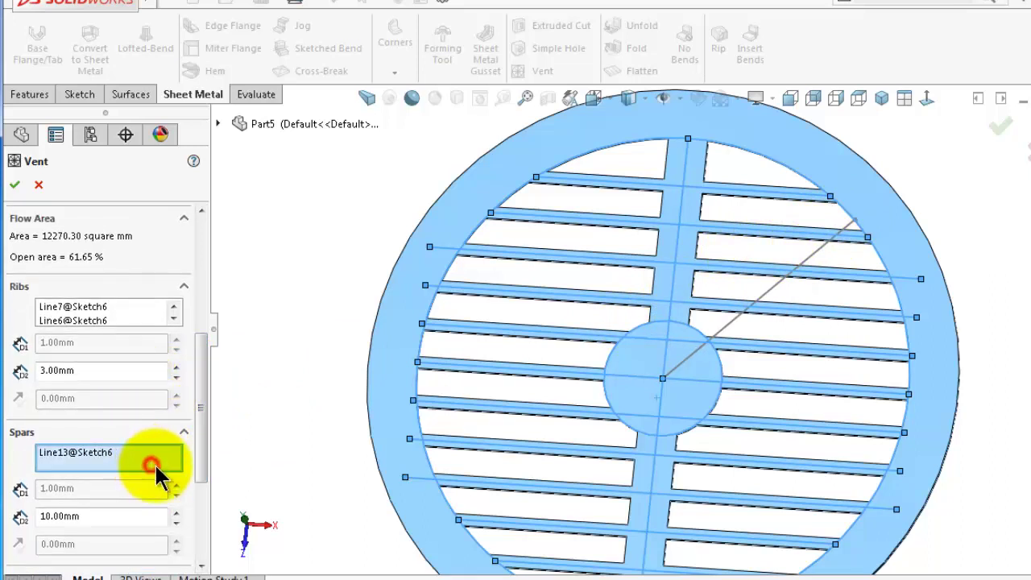
pyautogui.click(770, 281)
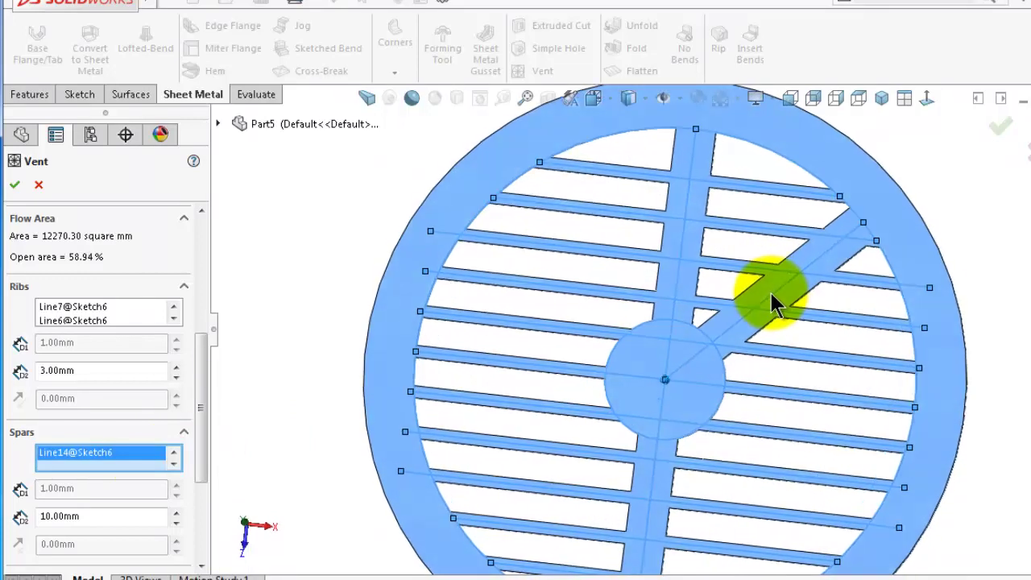
pyautogui.click(514, 378)
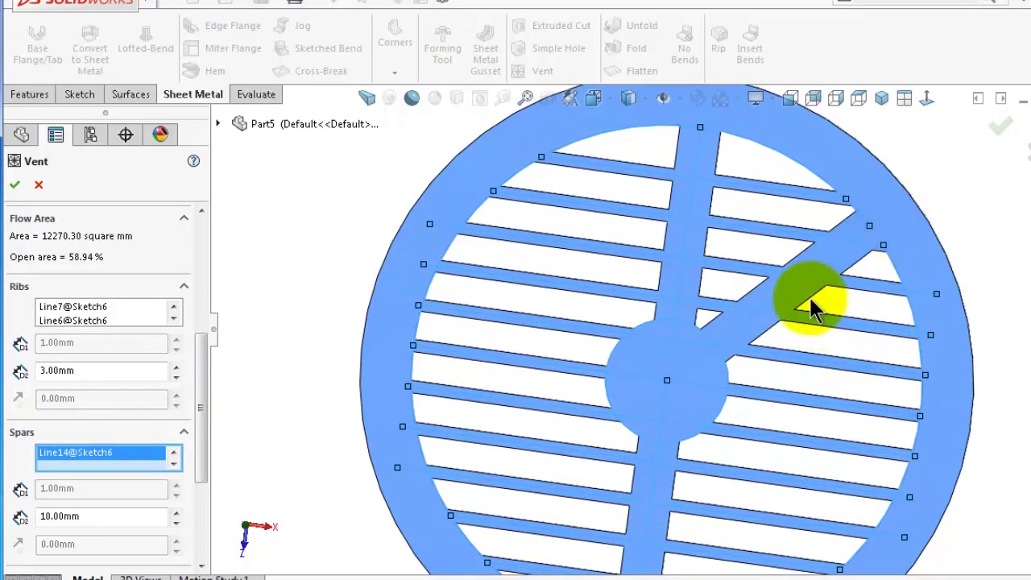
pyautogui.press('Left')
pyautogui.press('Left')
pyautogui.press('Left')
pyautogui.press('Left')
pyautogui.press('Left')
pyautogui.press('Left')
pyautogui.press('Left')
pyautogui.press('Left')
pyautogui.press('Left')
pyautogui.press('Left')
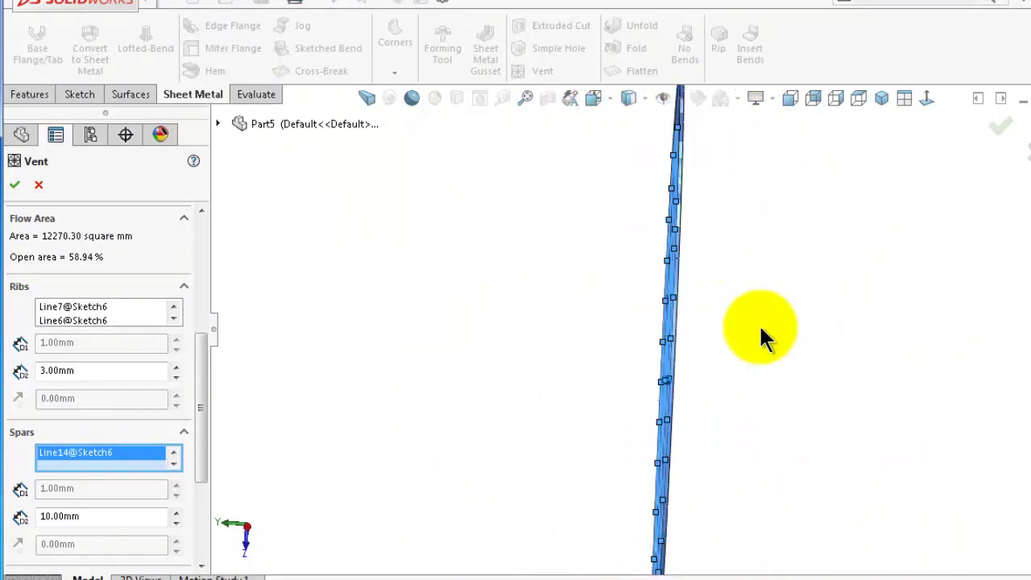
pyautogui.press('Down')
pyautogui.press('Down')
pyautogui.press('Down')
pyautogui.press('Down')
pyautogui.press('Left')
pyautogui.press('Left')
pyautogui.press('Left')
pyautogui.press('Left')
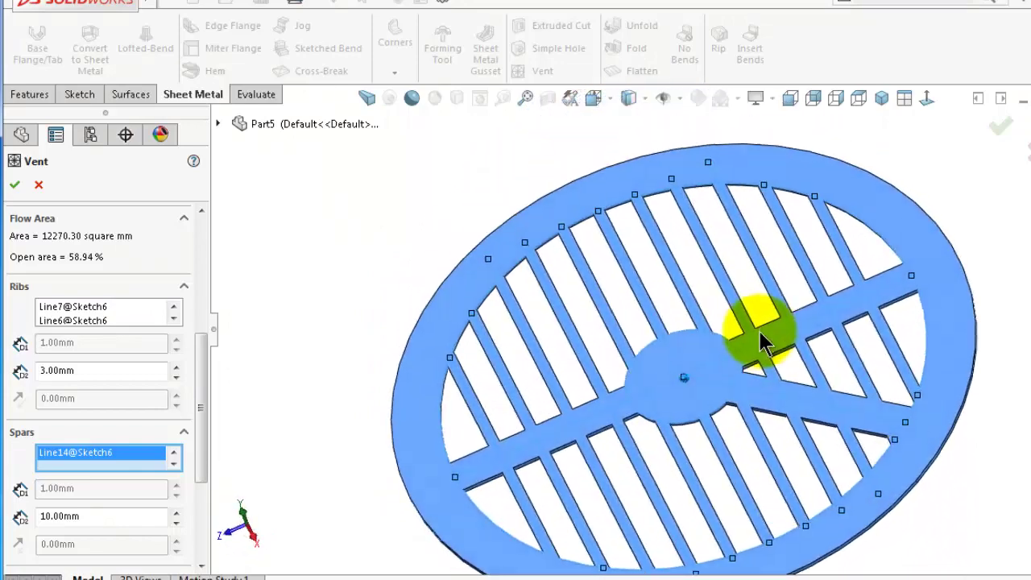
pyautogui.rightClick(128, 456)
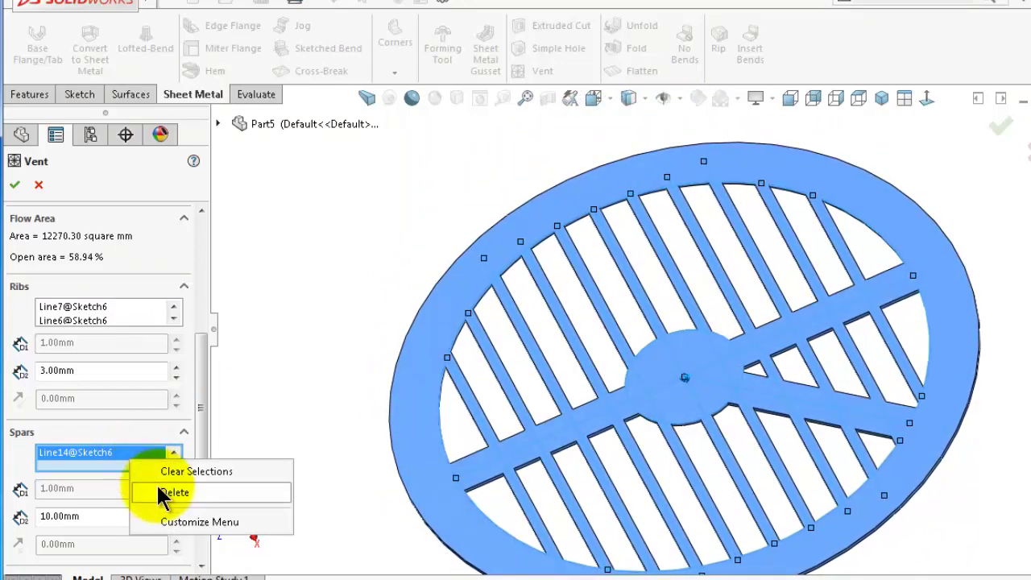
pyautogui.click(158, 491)
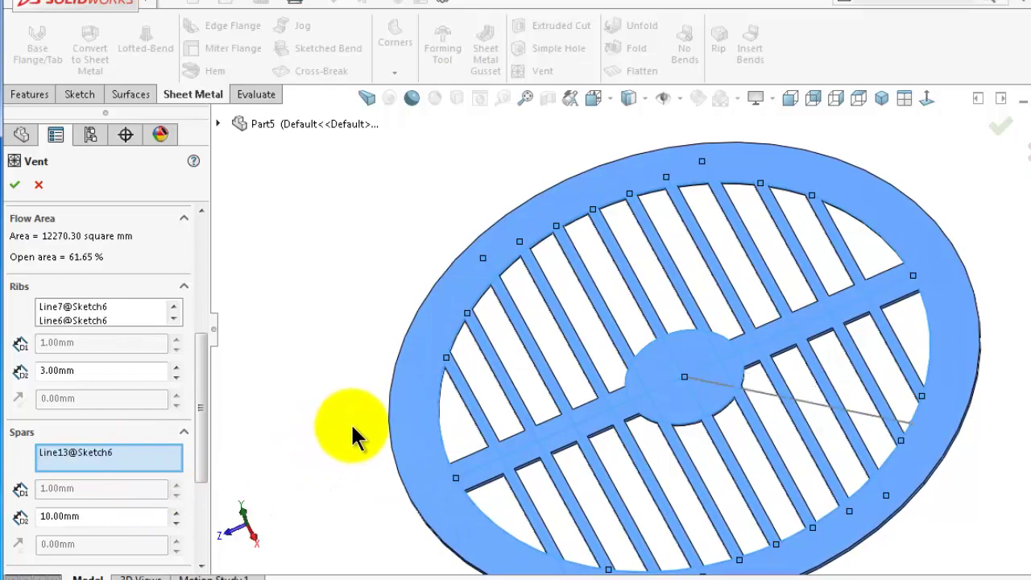
# - Set the fillet radius of the vent openings to 2 mm and inspect the rounded corners in the preview
pyautogui.press('Right')
pyautogui.press('Right')
pyautogui.hotkey('alt', 'Left')
pyautogui.hotkey('alt', 'Left')
pyautogui.hotkey('alt', 'Left')
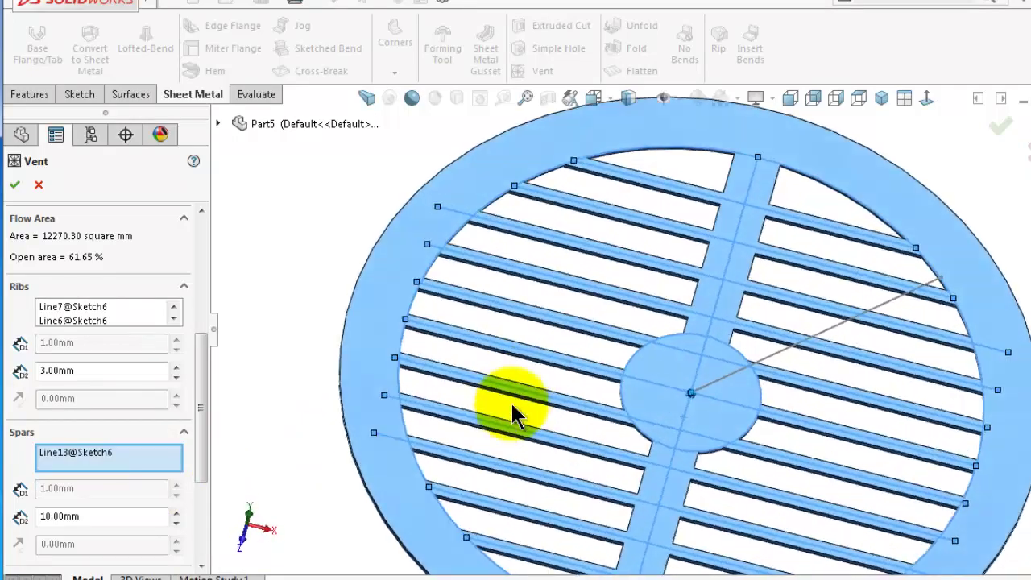
pyautogui.hotkey('ctrl', 'Up')
pyautogui.hotkey('ctrl', 'Up')
pyautogui.hotkey('ctrl', 'Up')
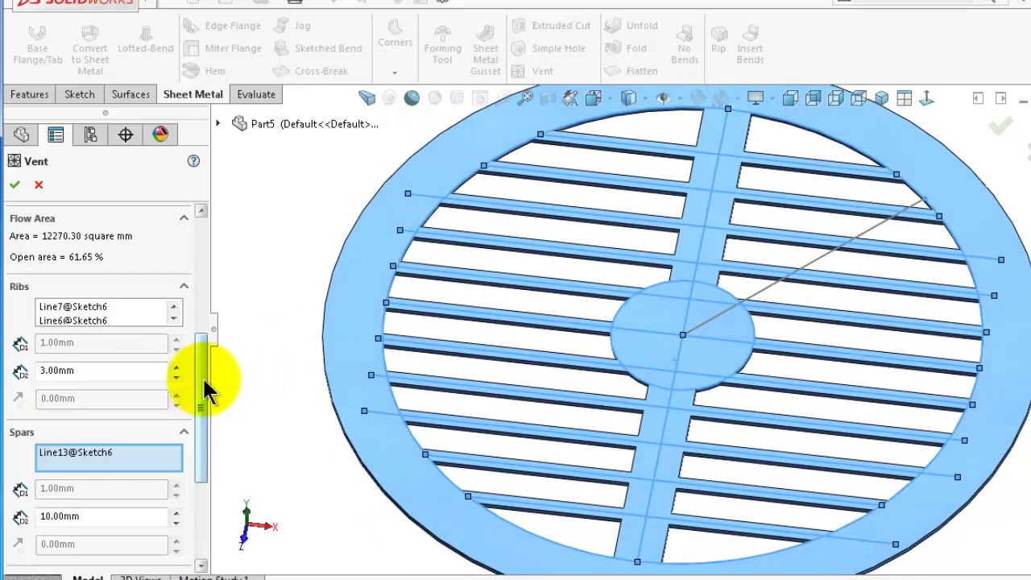
pyautogui.moveTo(202, 379); pyautogui.dragTo(201, 299)
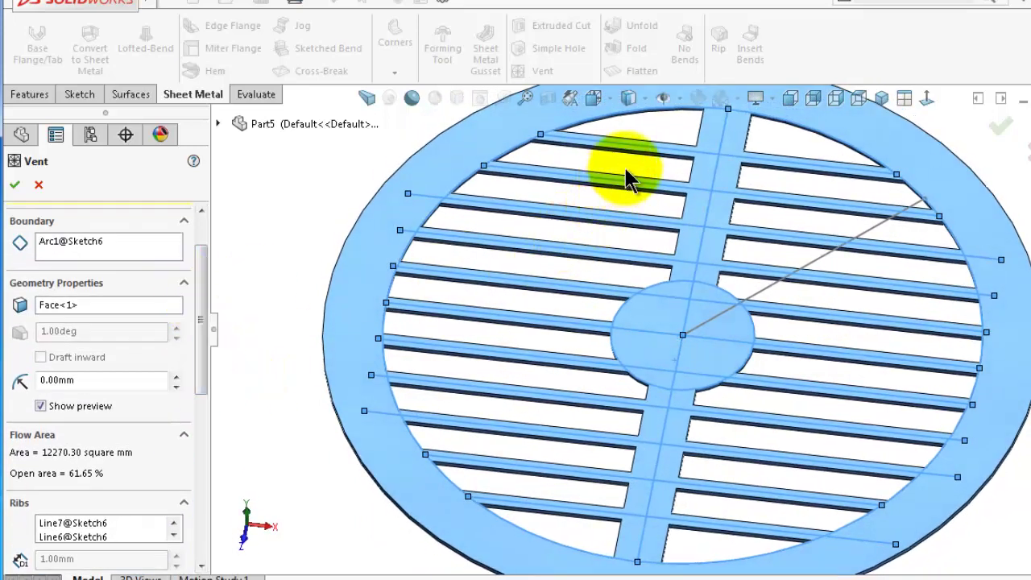
pyautogui.scroll(-2, 655, 136)
pyautogui.scroll(-3, 656, 136)
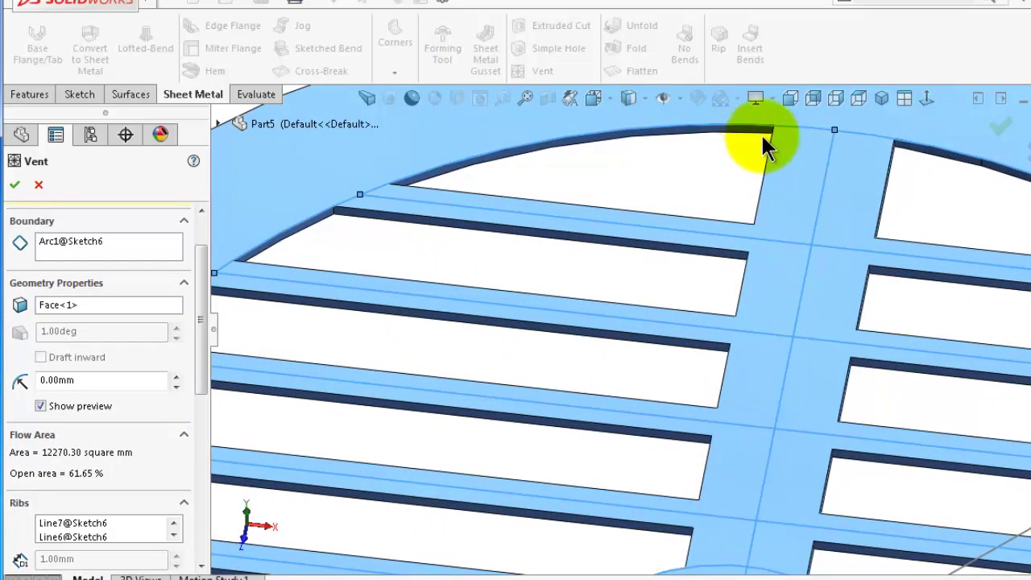
pyautogui.moveTo(401, 184); pyautogui.dragTo(419, 170, button='middle')
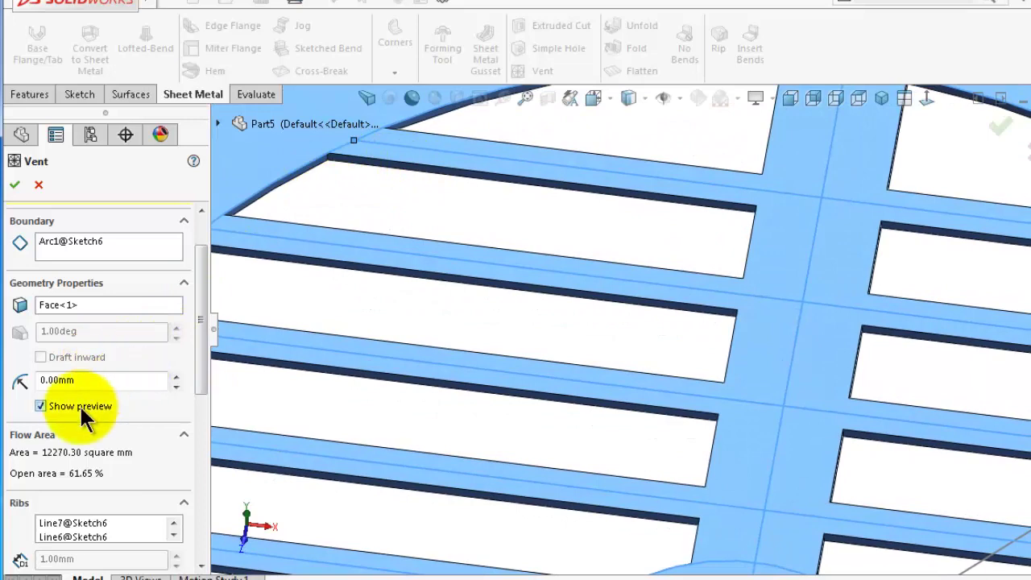
pyautogui.moveTo(92, 383); pyautogui.dragTo(22, 381)
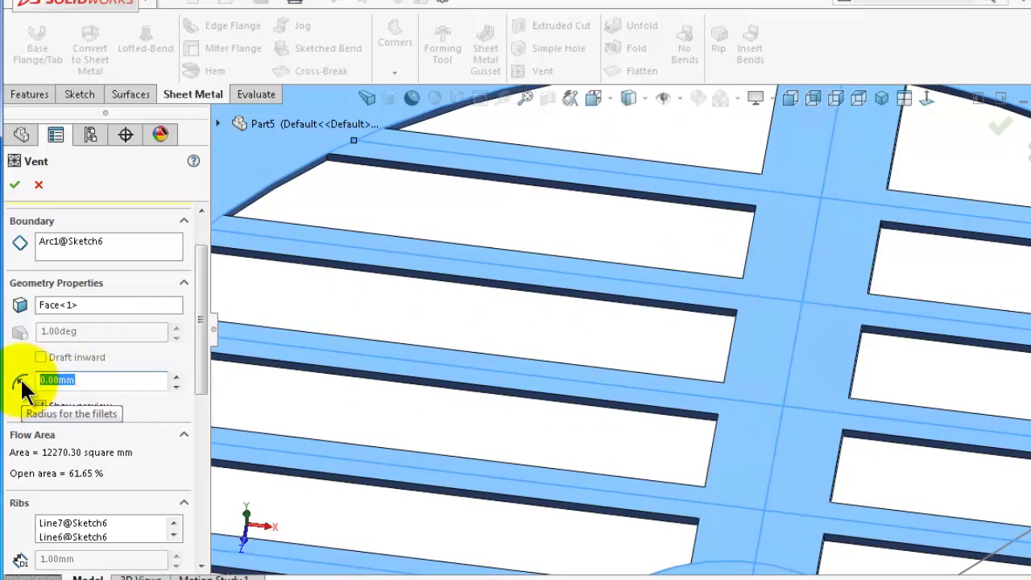
pyautogui.press('Return')
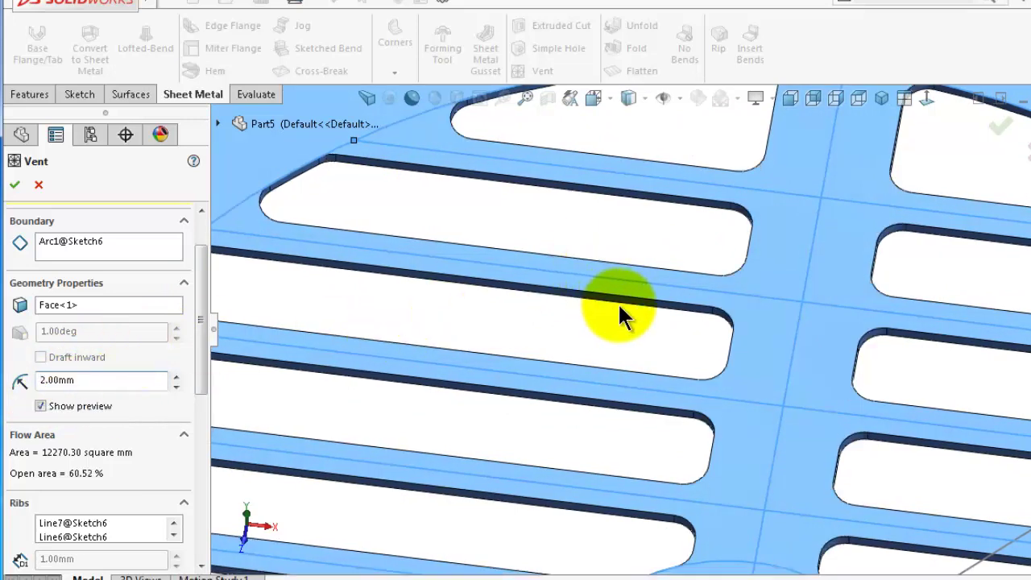
pyautogui.scroll(3, 721, 335)
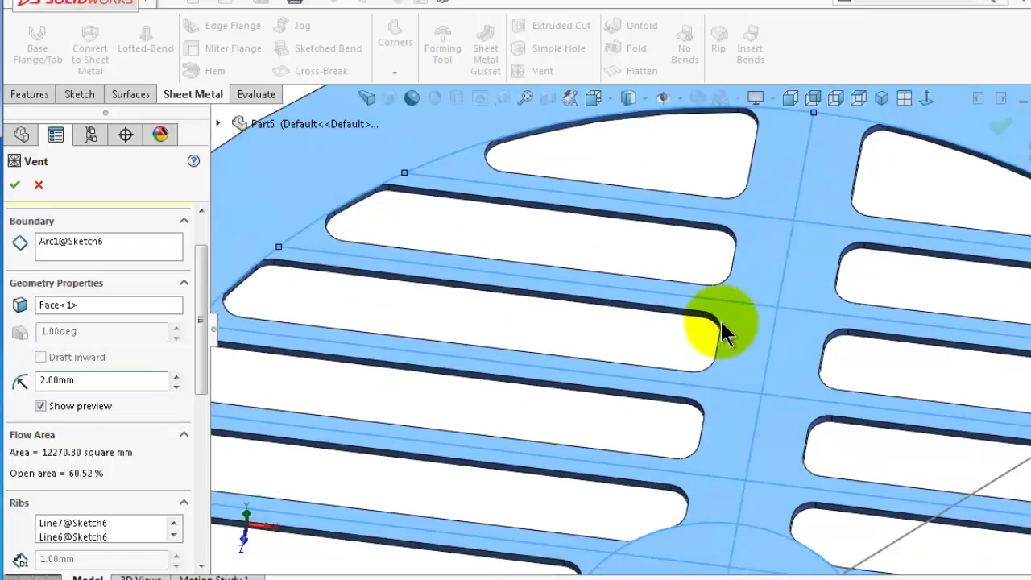
pyautogui.moveTo(647, 219); pyautogui.dragTo(638, 208, button='middle')
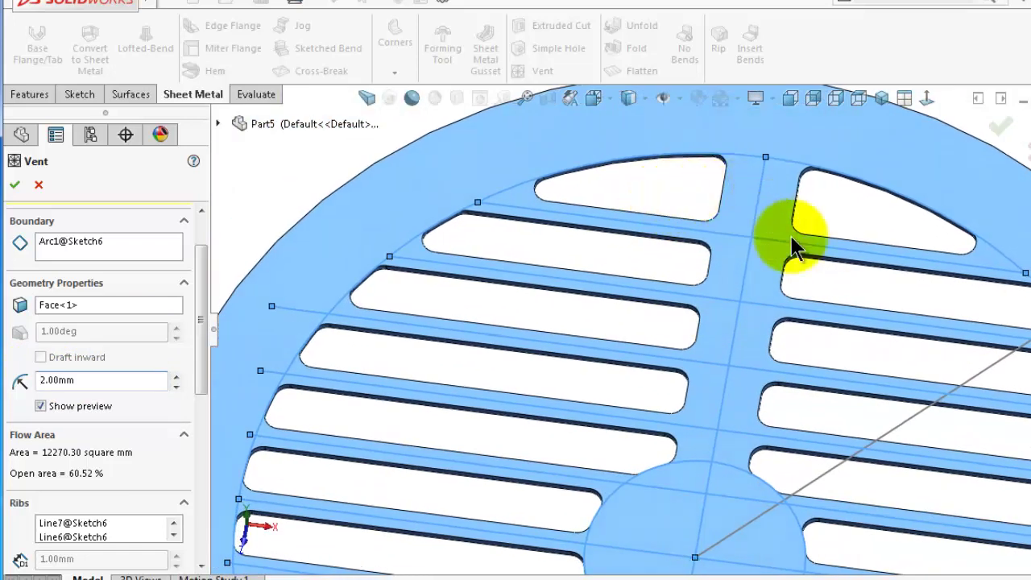
# - Complete the vent on the disc's face and view the finished openings at an angle and face-on
pyautogui.scroll(5, 669, 411)
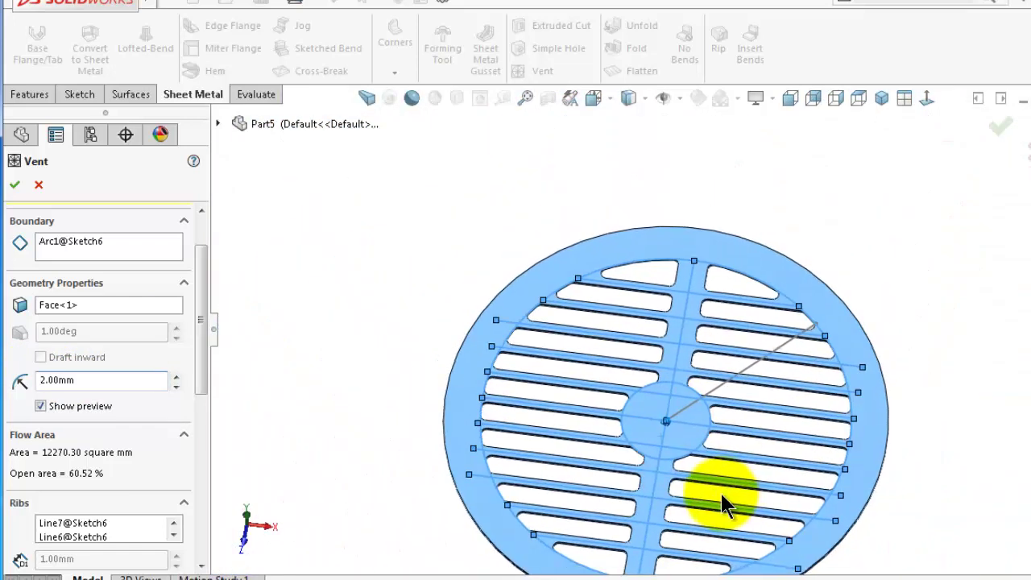
pyautogui.scroll(-1, 721, 494)
pyautogui.moveTo(569, 285); pyautogui.dragTo(619, 346, button='middle')
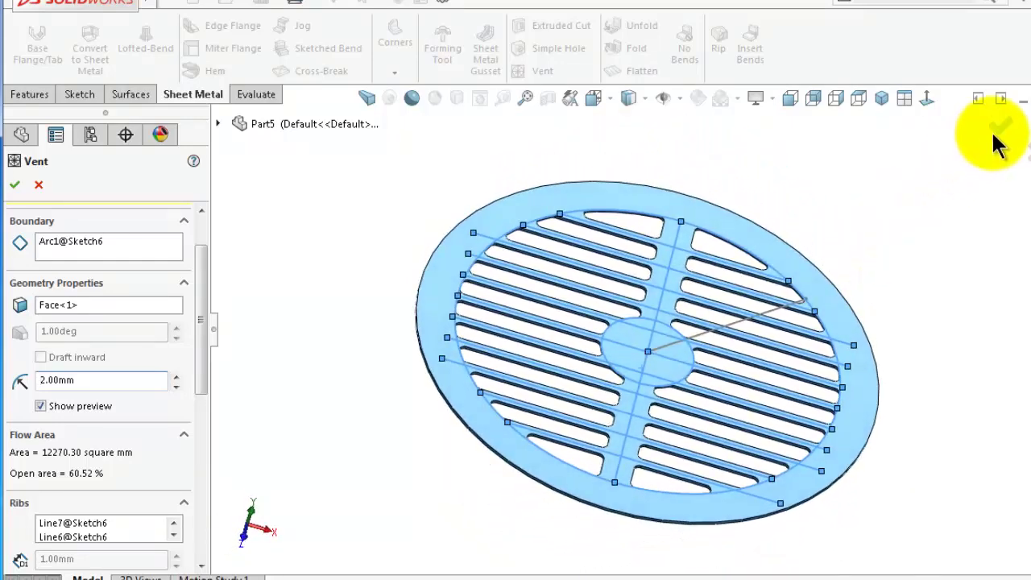
pyautogui.click(994, 131)
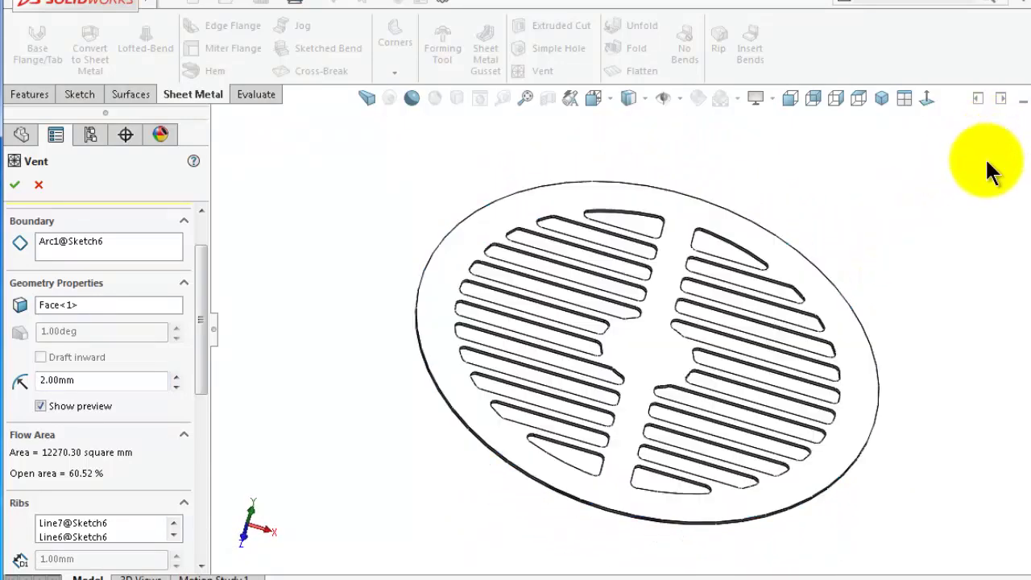
pyautogui.moveTo(960, 192)
pyautogui.mouseDown(button='middle')
pyautogui.moveTo(958, 205)
pyautogui.moveTo(668, 274)
pyautogui.mouseUp(button='middle')
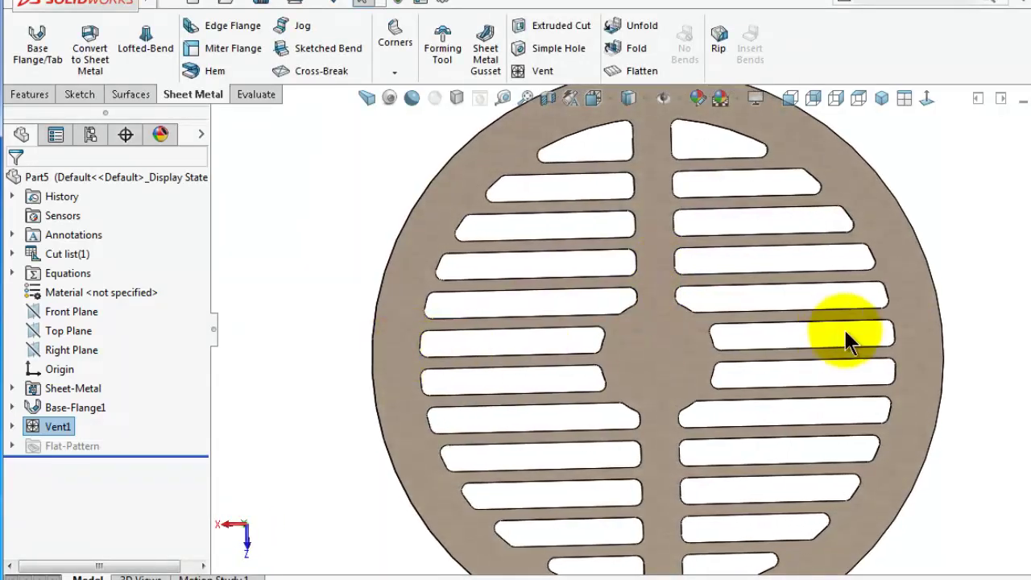
pyautogui.scroll(1, 918, 350)
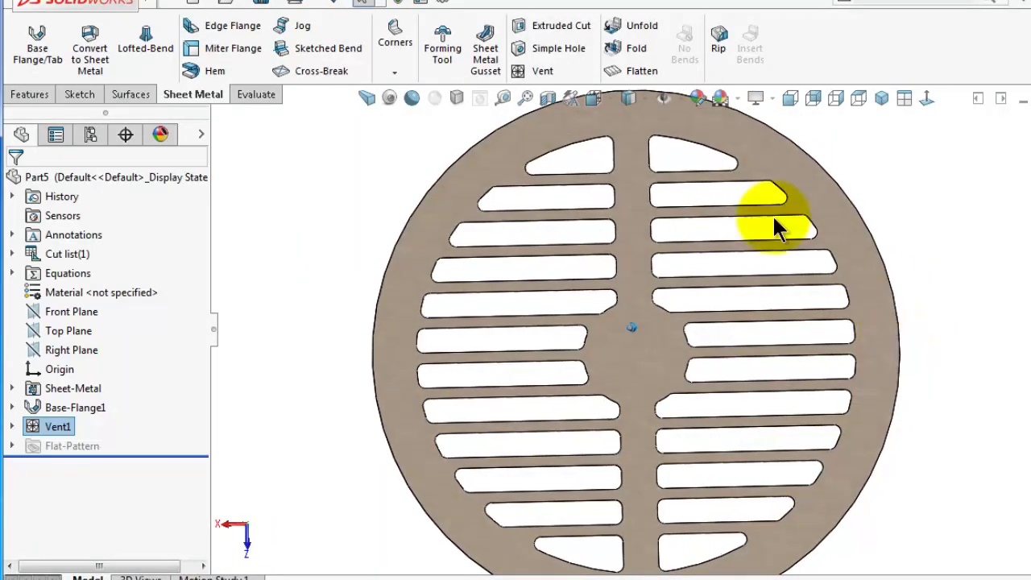
# - Cut a simple hole 5 mm in diameter and 10 mm deep in the disc's rim, near the horizontal centreline on the right
pyautogui.click(553, 46)
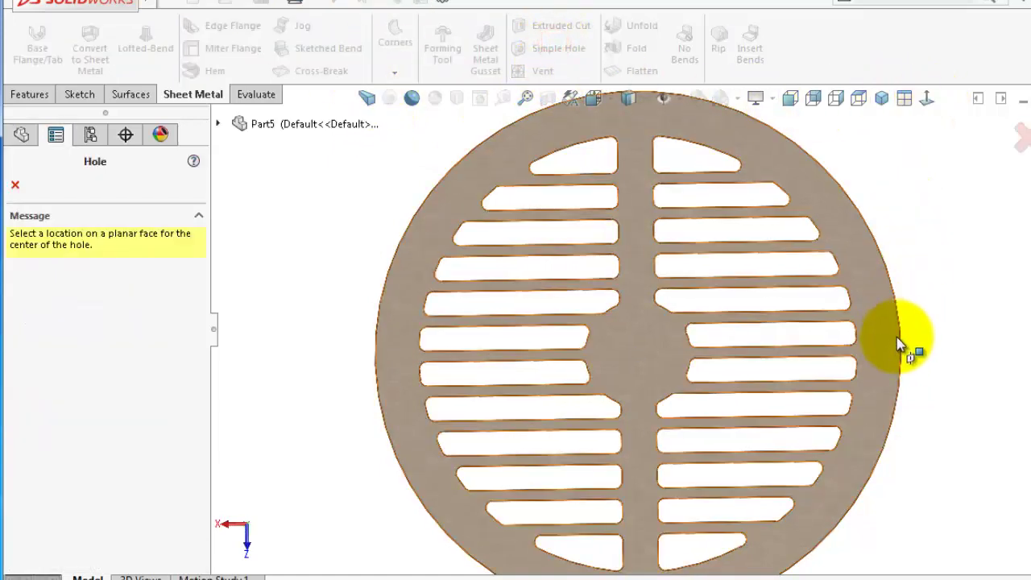
pyautogui.click(884, 356)
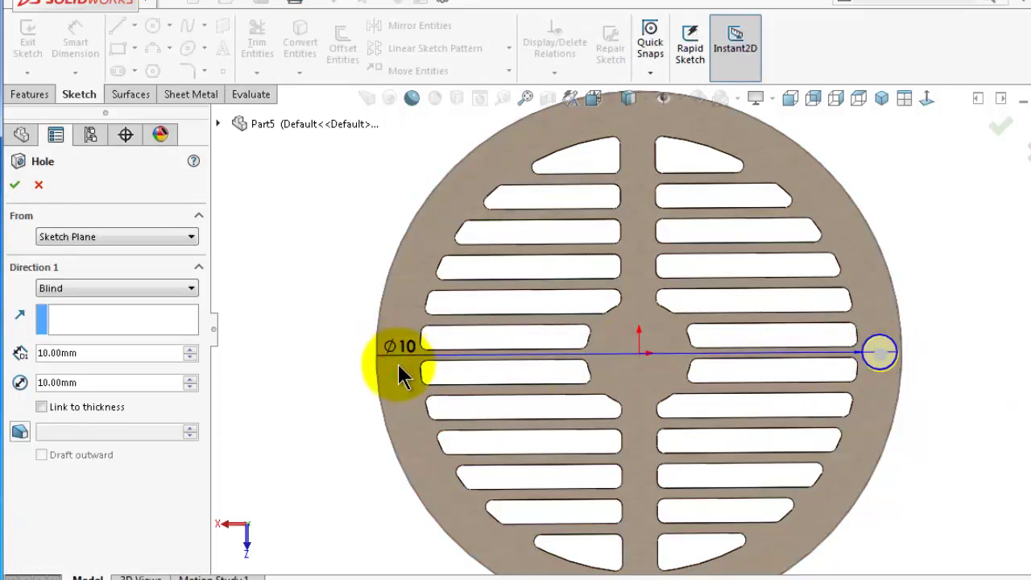
pyautogui.click(405, 350)
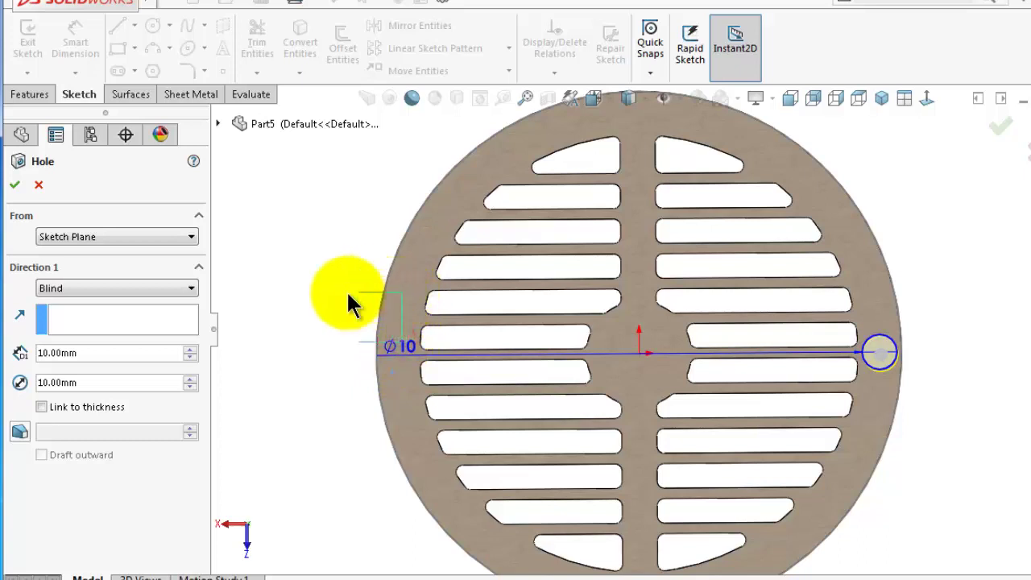
pyautogui.click(401, 355)
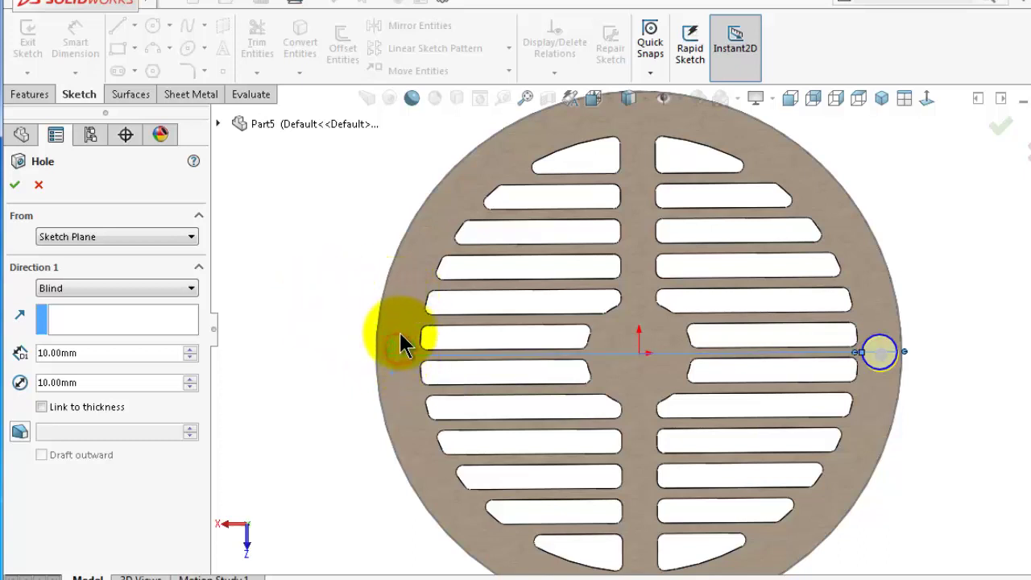
pyautogui.click(101, 381)
pyautogui.moveTo(105, 381); pyautogui.dragTo(13, 380)
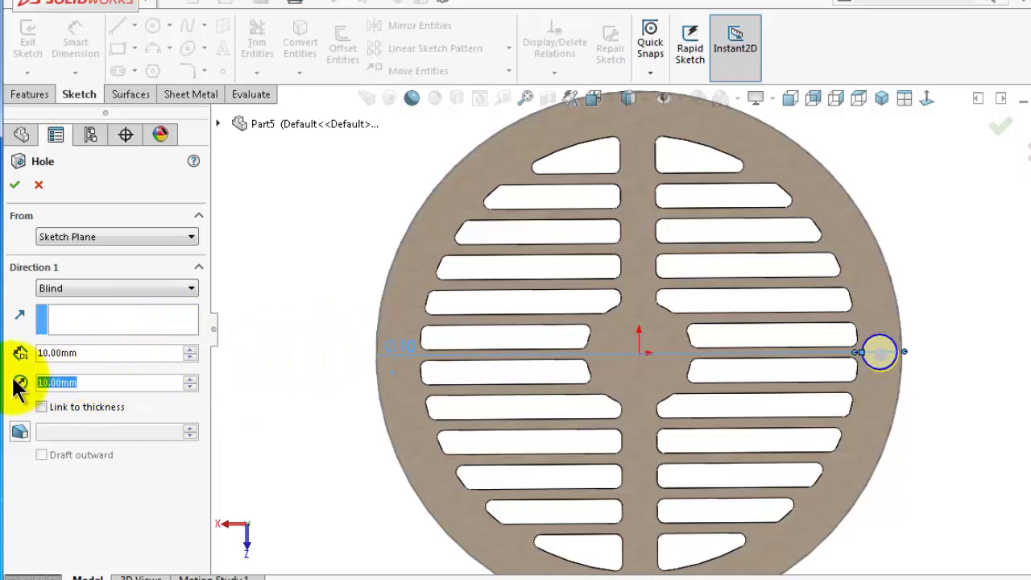
pyautogui.write('5')
pyautogui.press('Return')
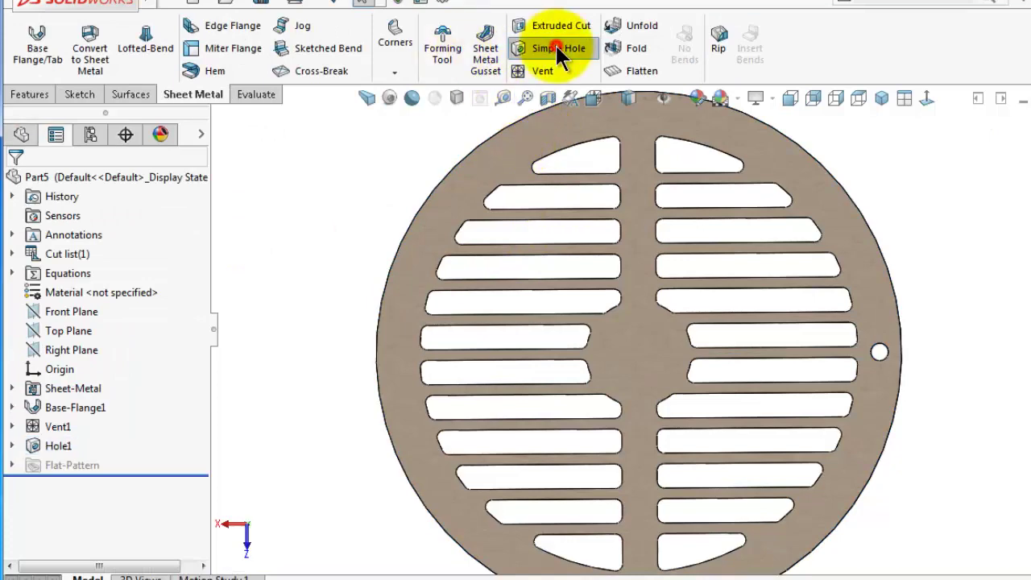
# - Add a second simple hole in the rim on the opposite side of the disc and view the part at an angle
pyautogui.click(555, 46)
pyautogui.click(398, 358)
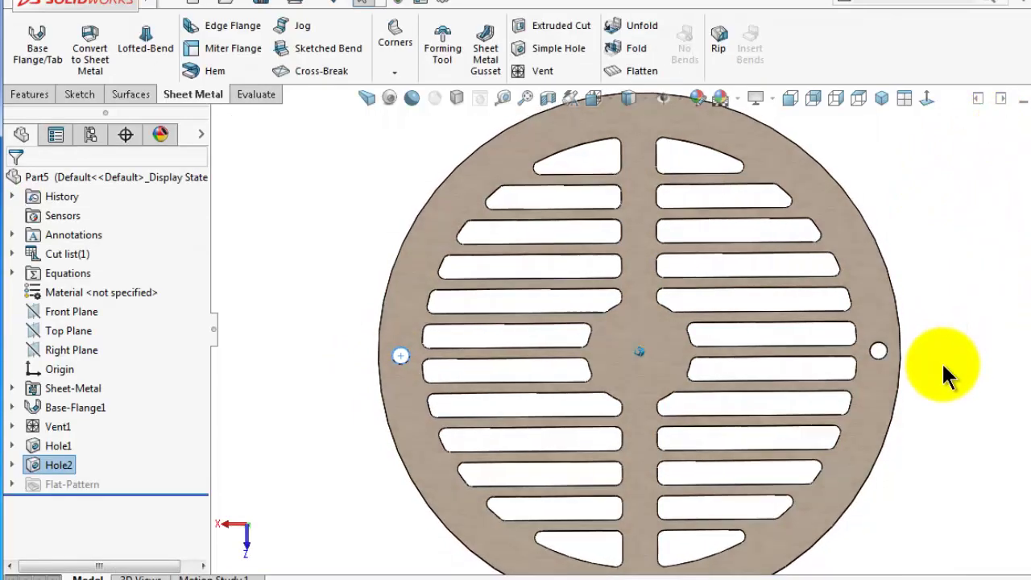
pyautogui.hotkey('ctrl', 'shift', 'z')
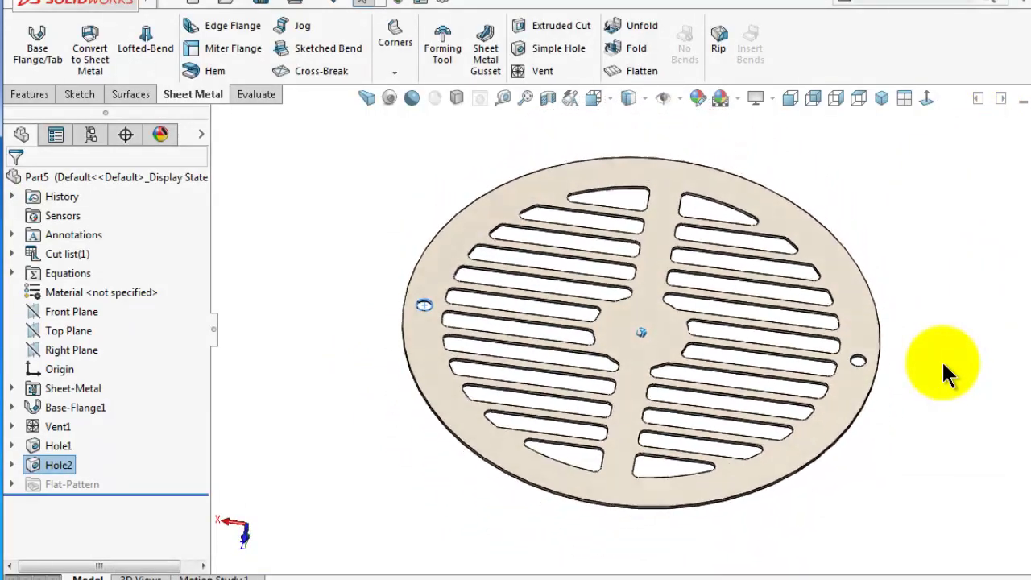
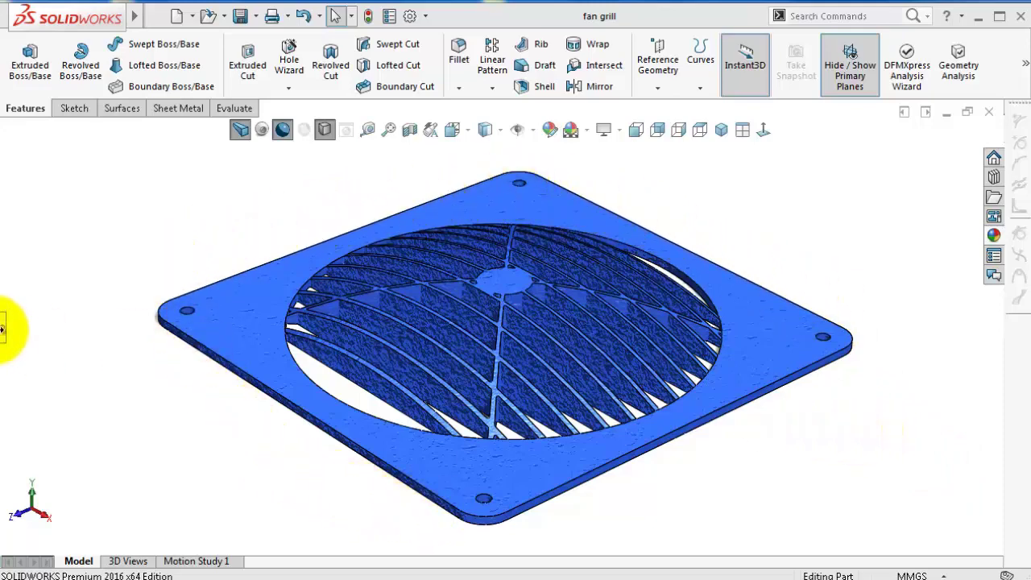
# - Switch to the fan grill part, show its feature tree and the sheet metal tools, and highlight the Vent2 feature
pyautogui.click(4, 327)
pyautogui.moveTo(449, 359); pyautogui.dragTo(435, 286, button='middle')
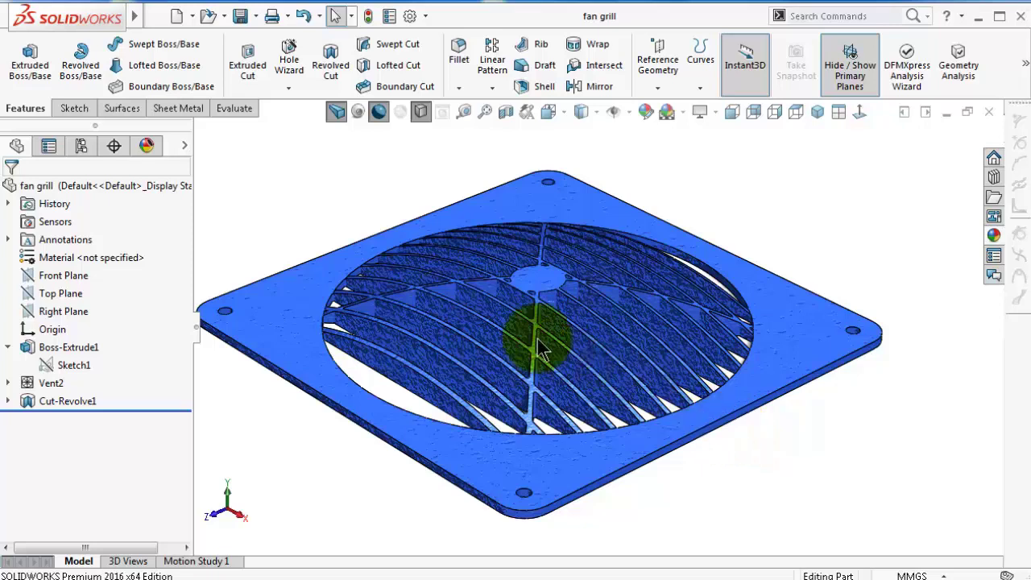
pyautogui.click(182, 117)
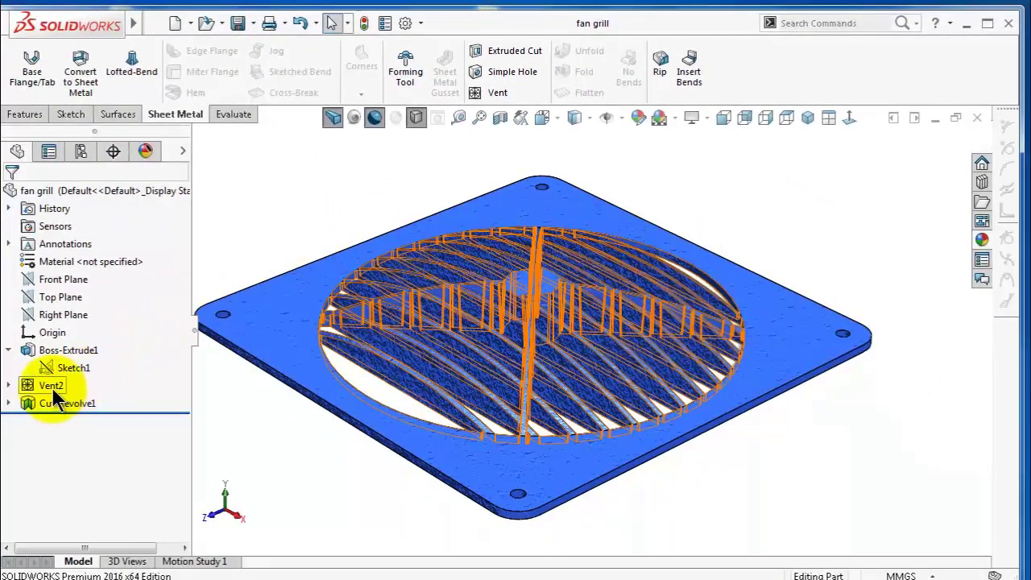
pyautogui.click(51, 387)
pyautogui.click(254, 466)
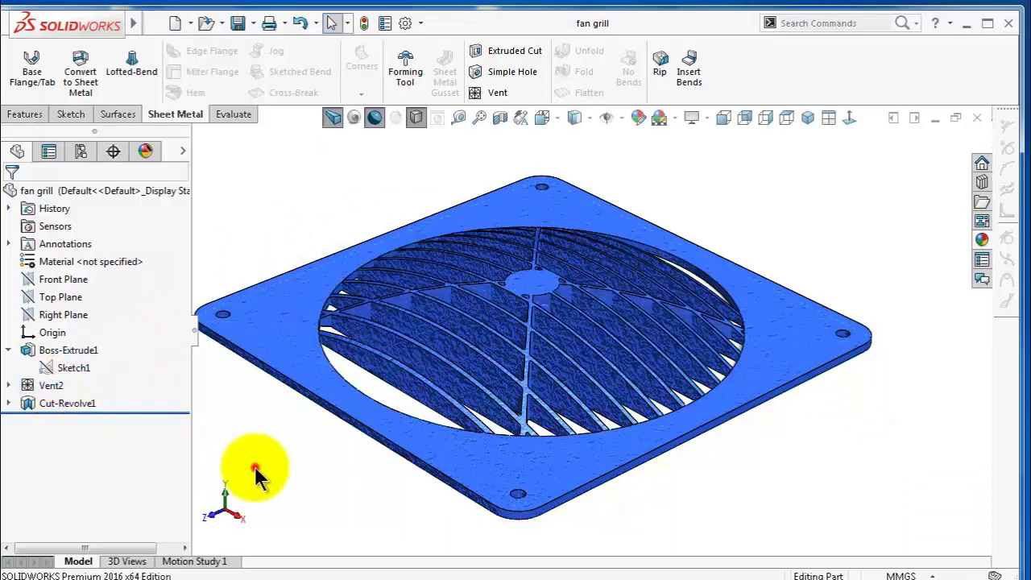
# - Roll the fan grill back to just before Vent2 and examine the plain plate with its corner holes
pyautogui.click(78, 353)
pyautogui.moveTo(104, 410); pyautogui.dragTo(105, 377)
pyautogui.moveTo(569, 425); pyautogui.dragTo(570, 392, button='middle')
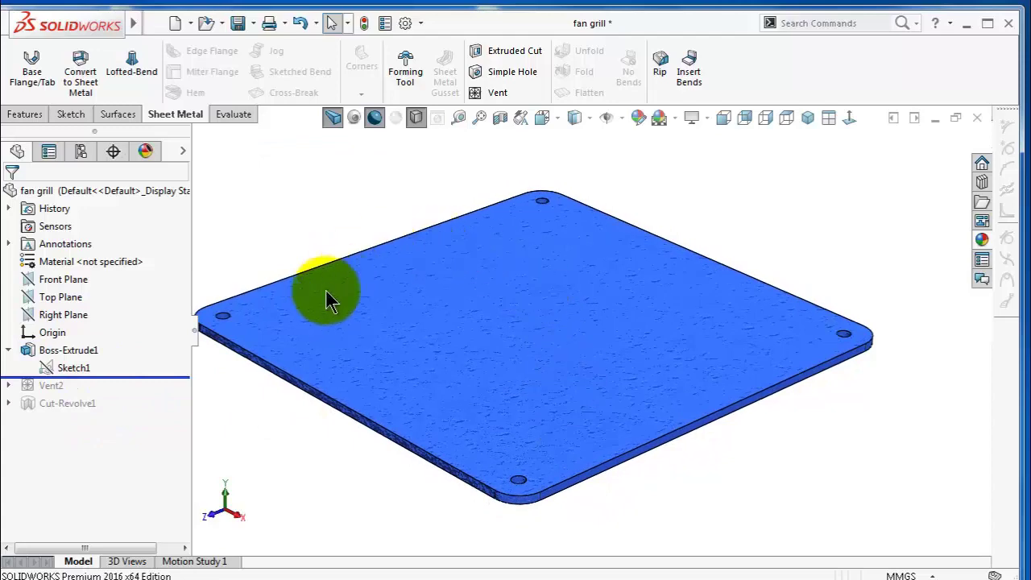
pyautogui.moveTo(691, 439); pyautogui.dragTo(672, 381, button='middle')
pyautogui.hotkey('ctrl', '7')
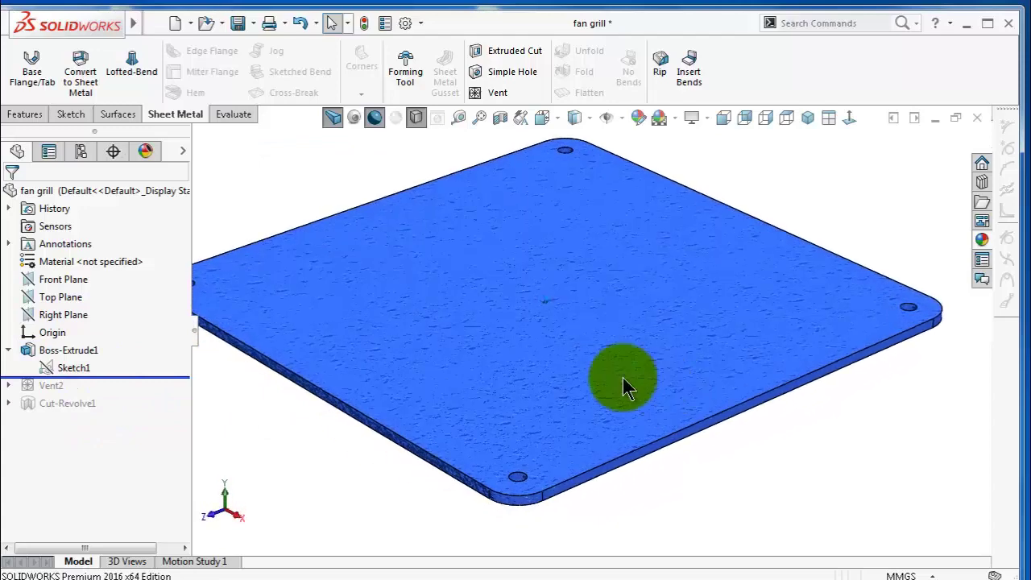
# - Open the plate's Sketch1, examine its circles, rib lines and diagonals in a normal view, and exit the sketch
pyautogui.click(55, 368)
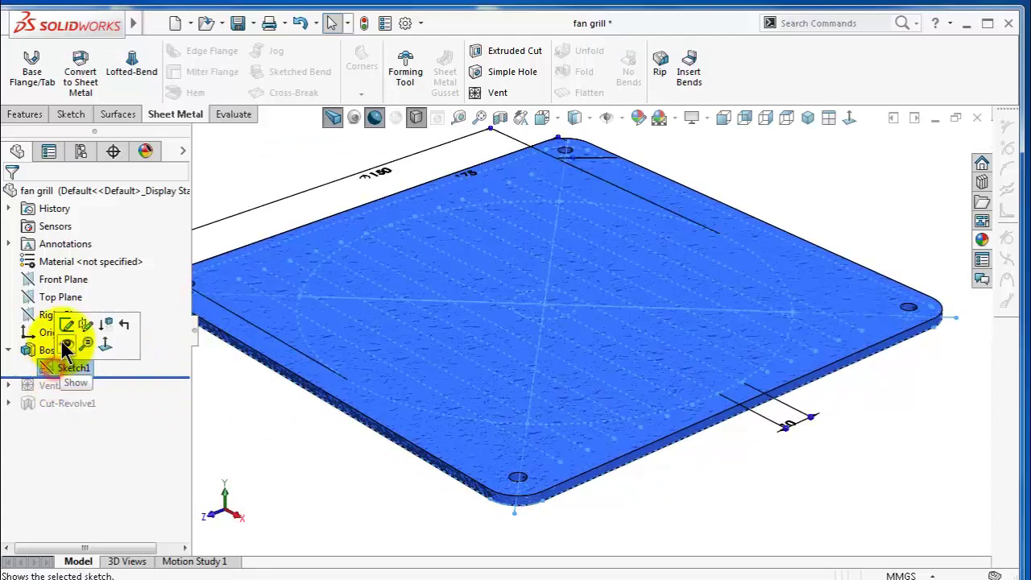
pyautogui.click(67, 323)
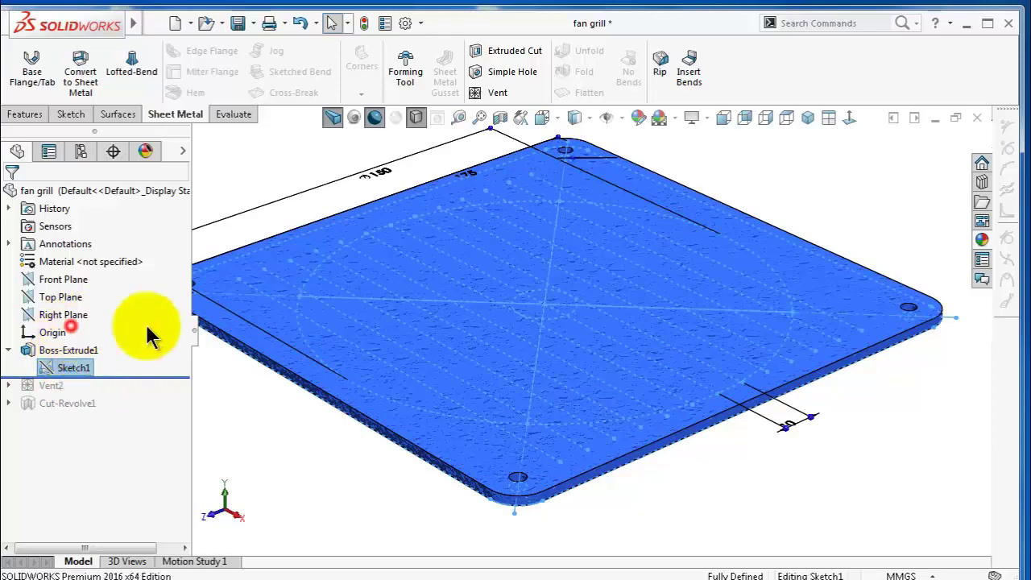
pyautogui.click(846, 119)
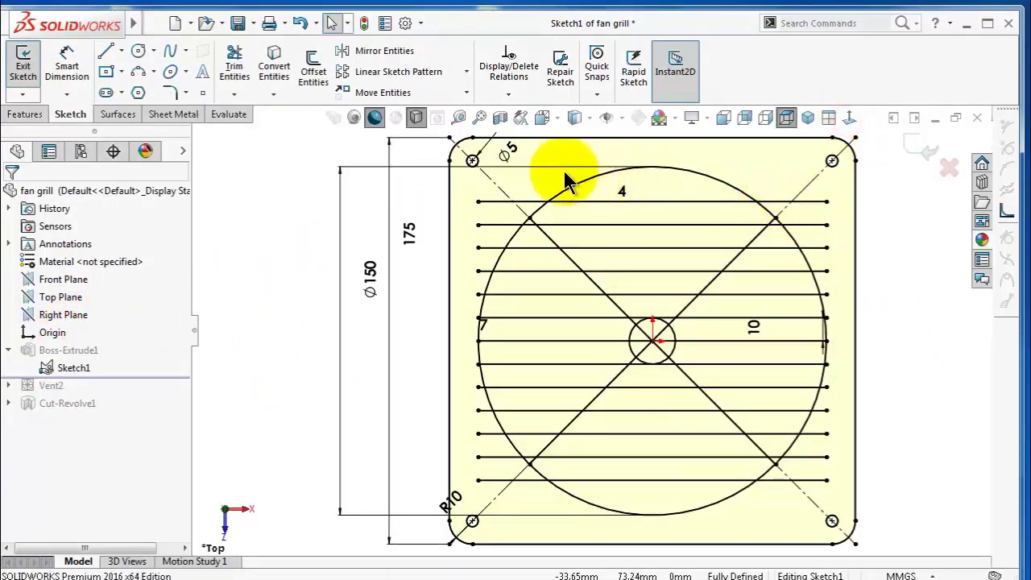
pyautogui.click(925, 155)
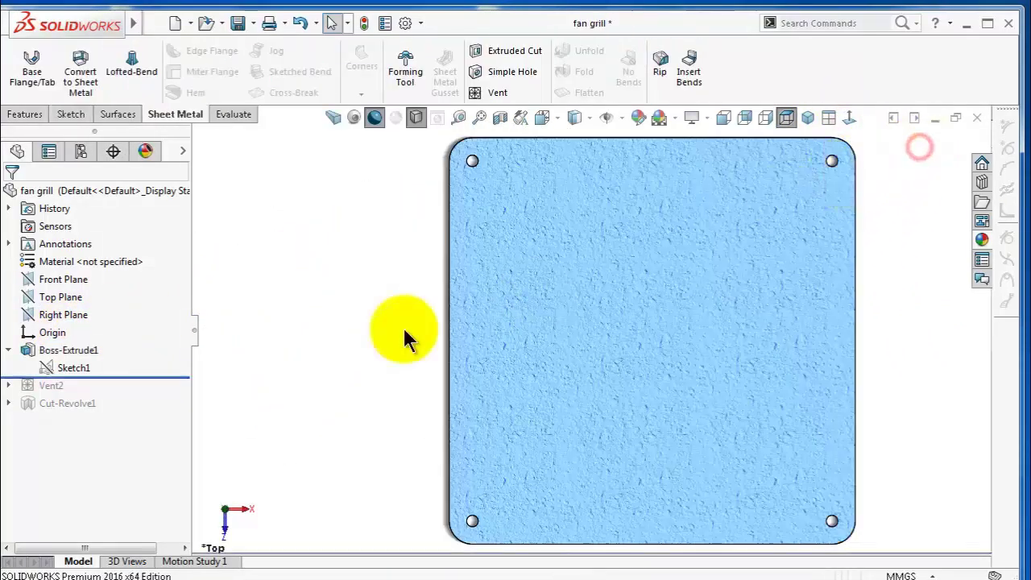
# - Roll the fan grill forward to include Vent2 but not Cut-Revolve1, and inspect the raised ribs at an angle
pyautogui.moveTo(145, 376)
pyautogui.mouseDown()
pyautogui.moveTo(139, 393)
pyautogui.moveTo(77, 391)
pyautogui.mouseUp()
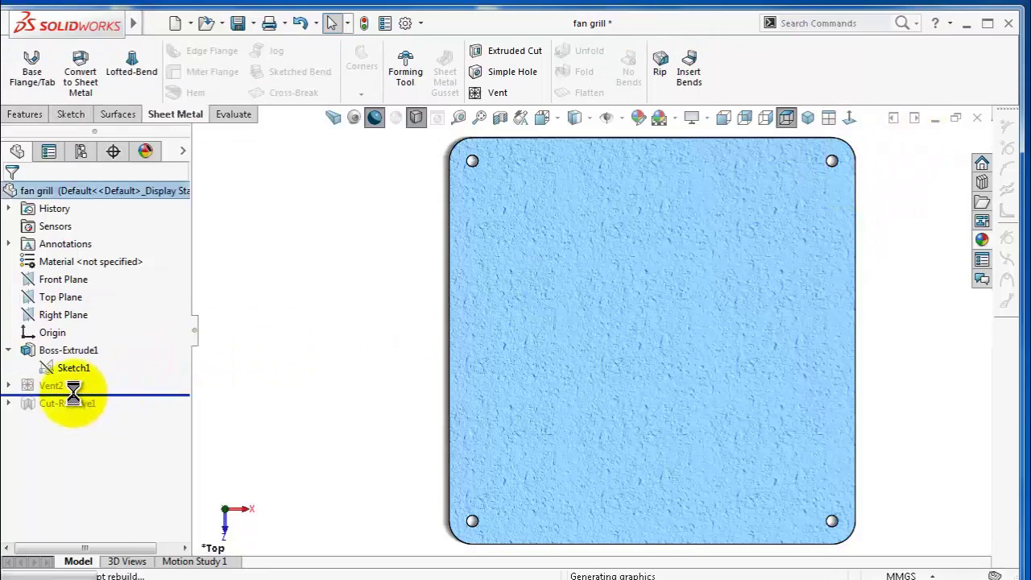
pyautogui.moveTo(486, 360); pyautogui.dragTo(472, 223, button='middle')
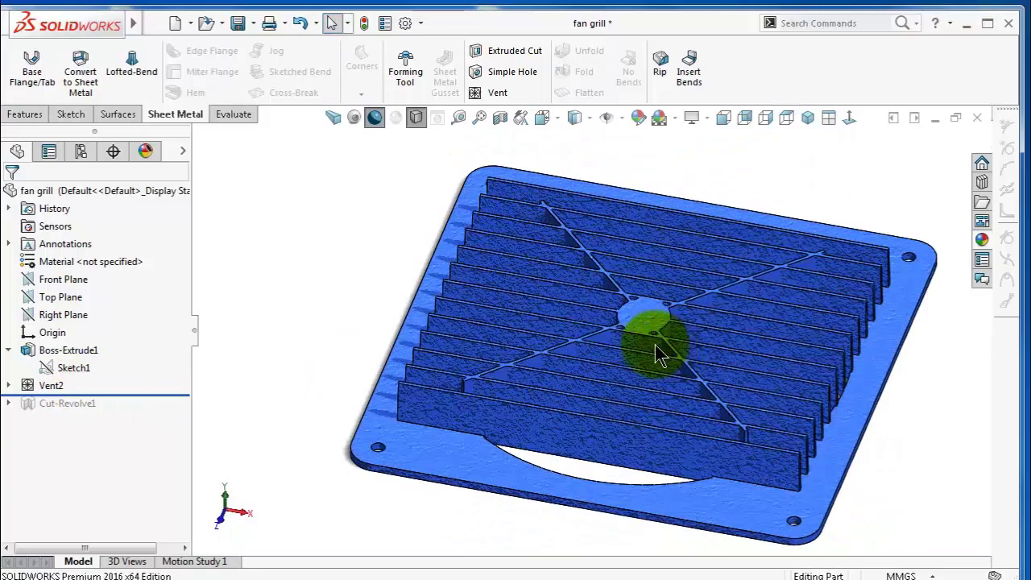
pyautogui.click(51, 386)
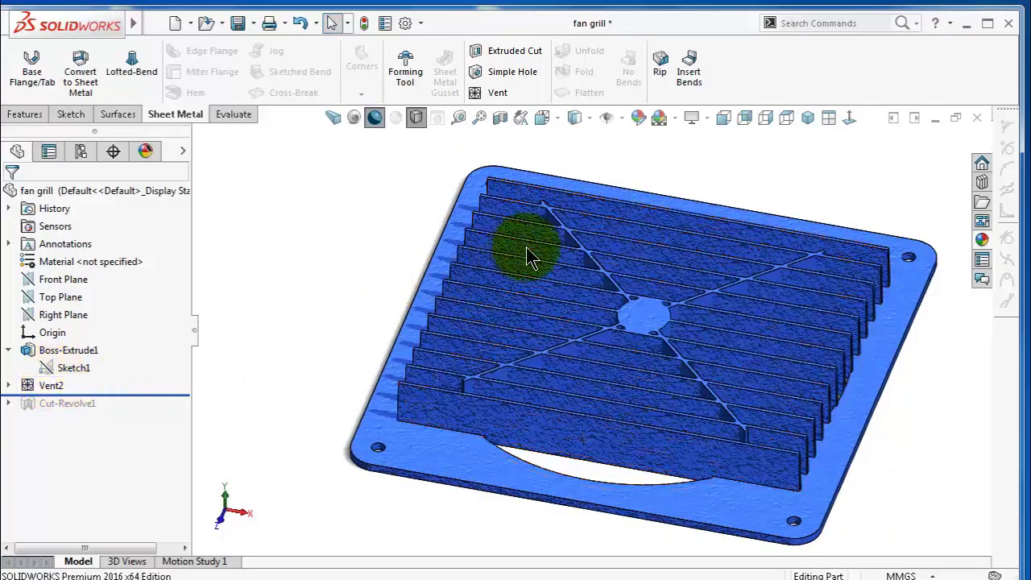
pyautogui.scroll(-5, 656, 274)
# - Open Vent2 for editing and review the depth, width and offset settings of its ribs and spars
pyautogui.click(55, 386)
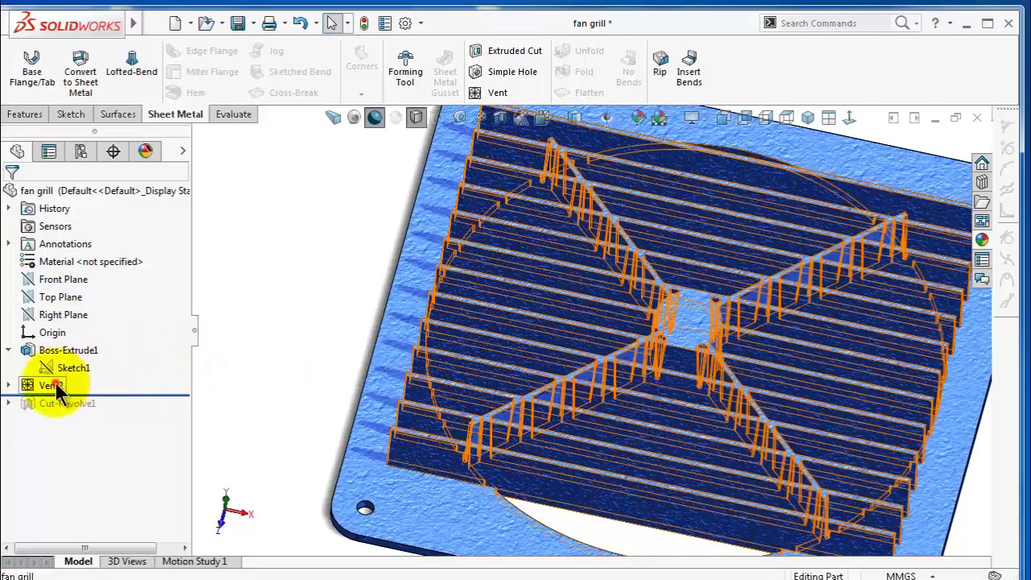
pyautogui.click(71, 342)
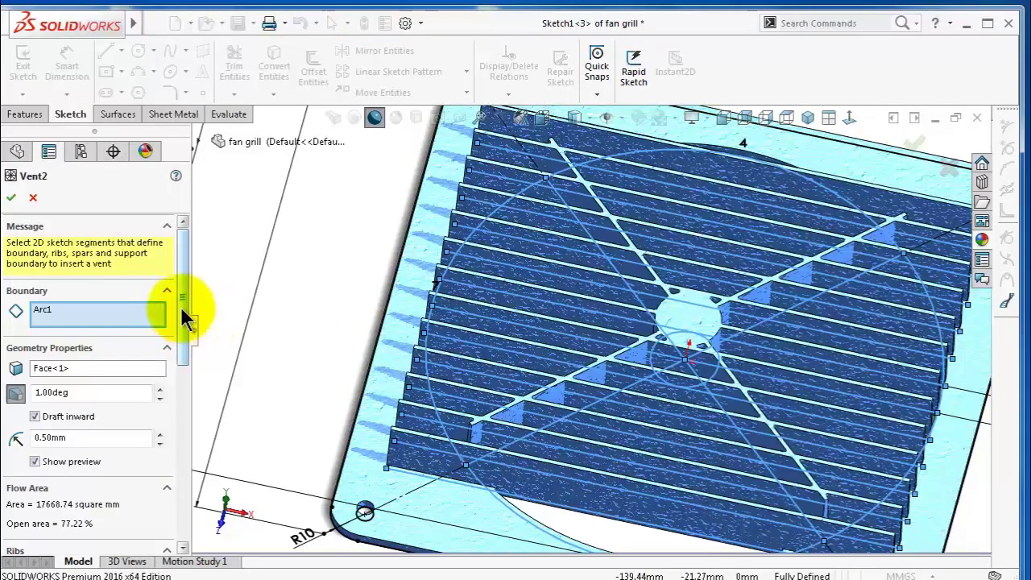
pyautogui.moveTo(181, 309); pyautogui.dragTo(169, 420)
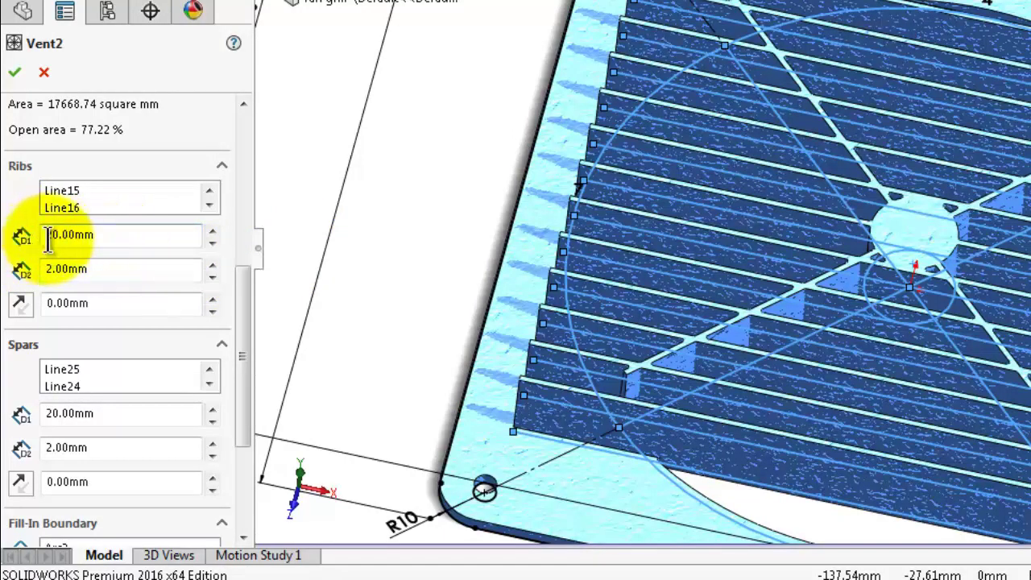
pyautogui.moveTo(253, 287); pyautogui.dragTo(243, 307)
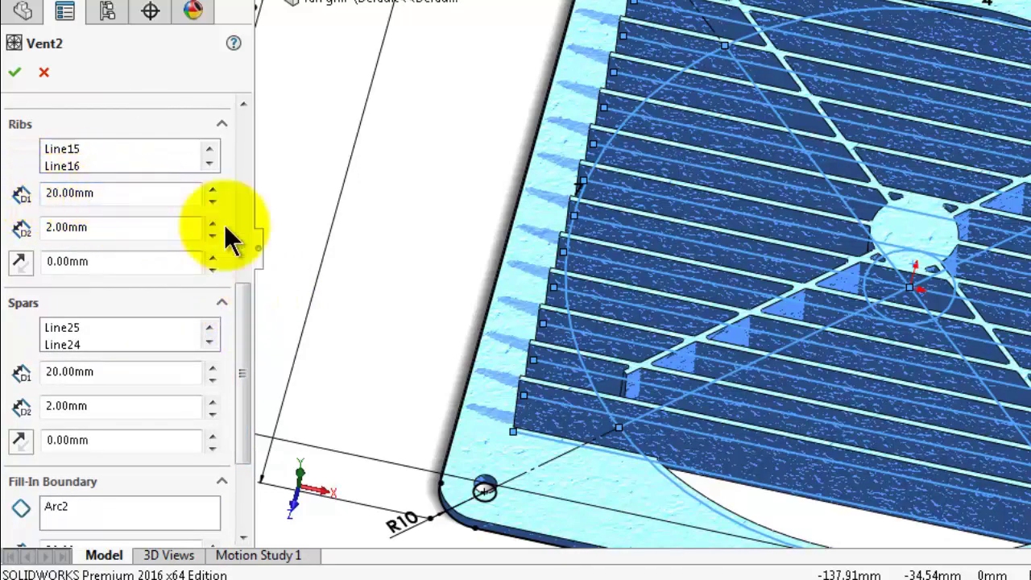
# - Examine the height, thickness and taper of the fan grill's ribs close up from several angles
pyautogui.scroll(2, 837, 402)
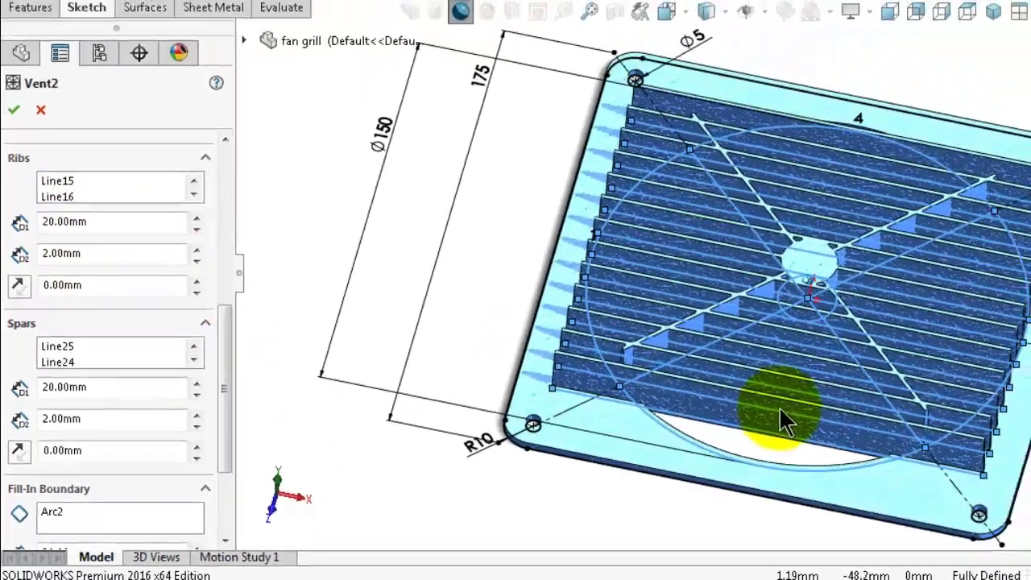
pyautogui.moveTo(818, 390); pyautogui.dragTo(686, 358, button='middle')
pyautogui.scroll(-4, 604, 398)
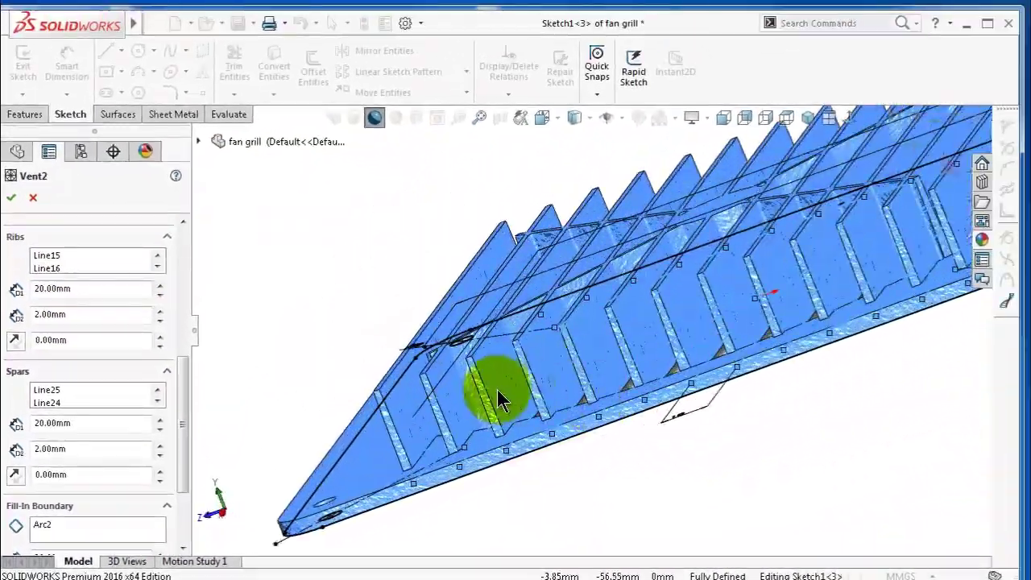
pyautogui.moveTo(497, 389); pyautogui.dragTo(592, 348, button='middle')
pyautogui.scroll(-2, 619, 348)
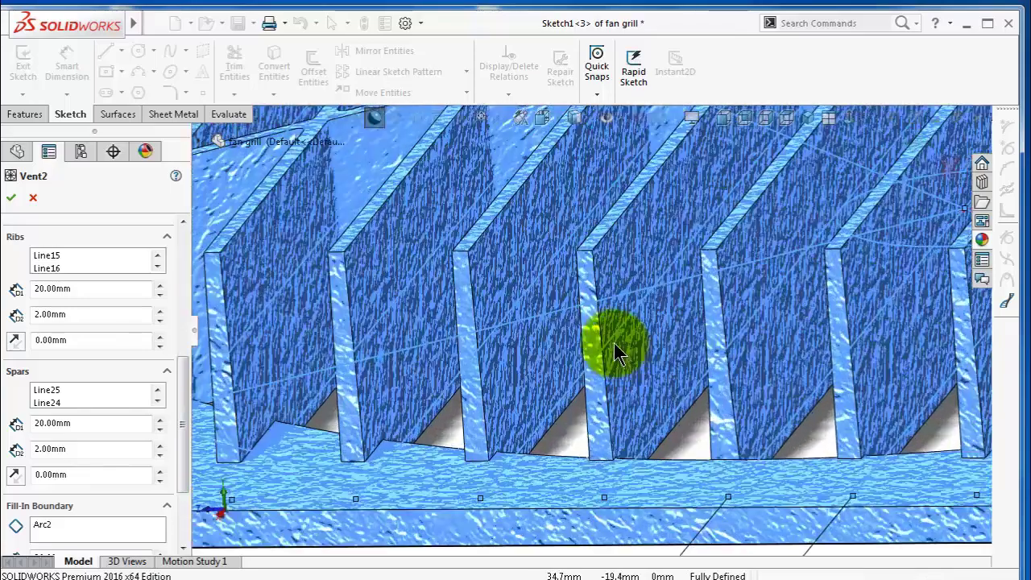
pyautogui.moveTo(618, 347); pyautogui.dragTo(690, 192, button='middle')
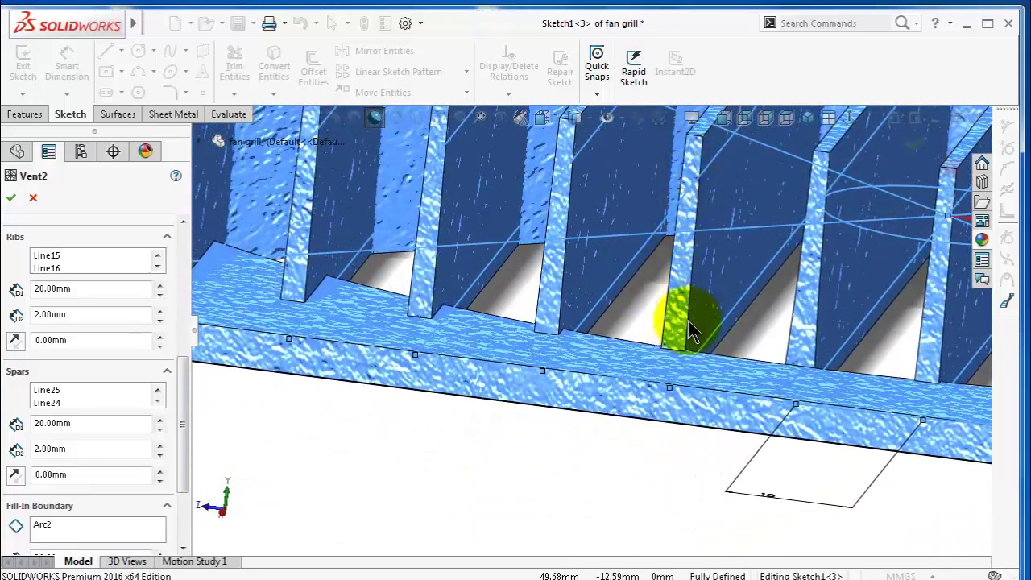
pyautogui.scroll(3, 688, 320)
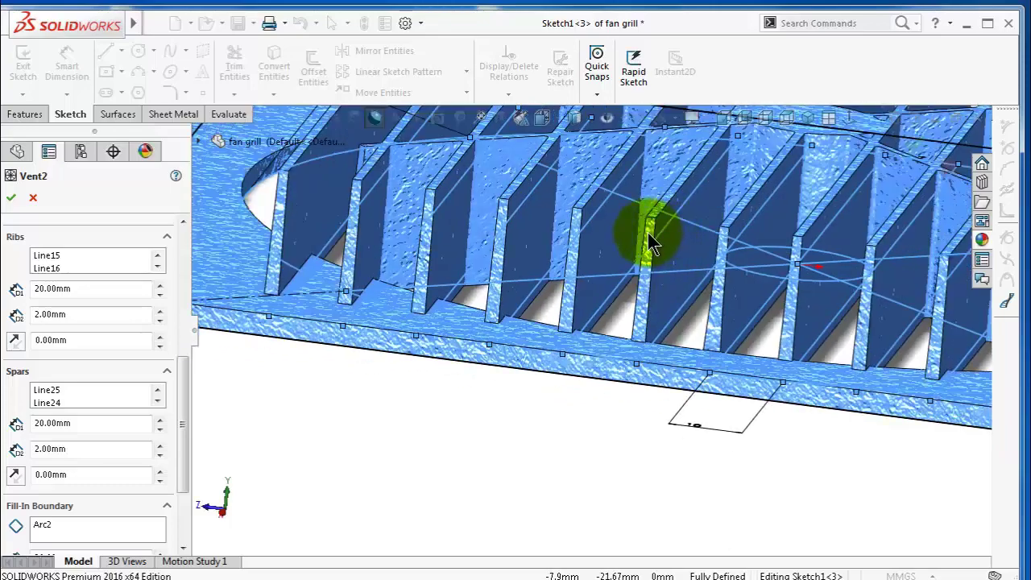
# - Examine Vent2's draft, radius and flow area settings alongside the tapered ribs from several angles
pyautogui.moveTo(184, 380); pyautogui.dragTo(183, 298)
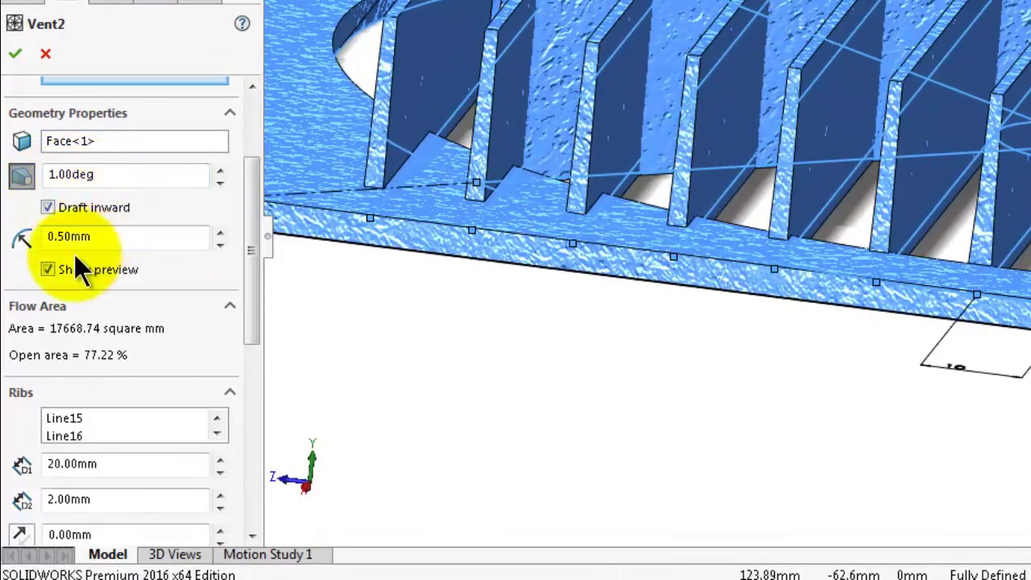
pyautogui.moveTo(759, 211); pyautogui.dragTo(651, 224, button='middle')
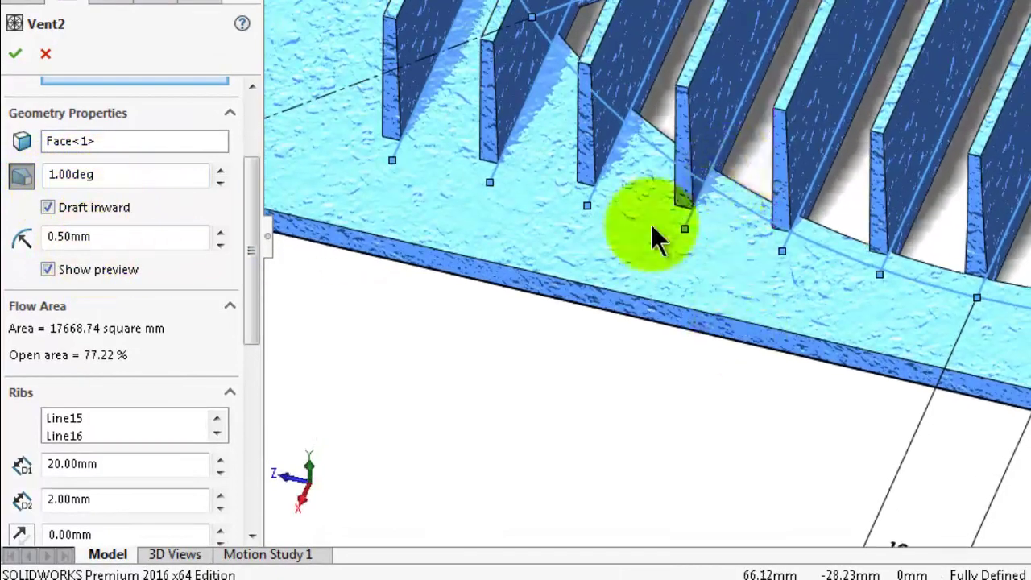
pyautogui.moveTo(248, 304); pyautogui.dragTo(254, 347)
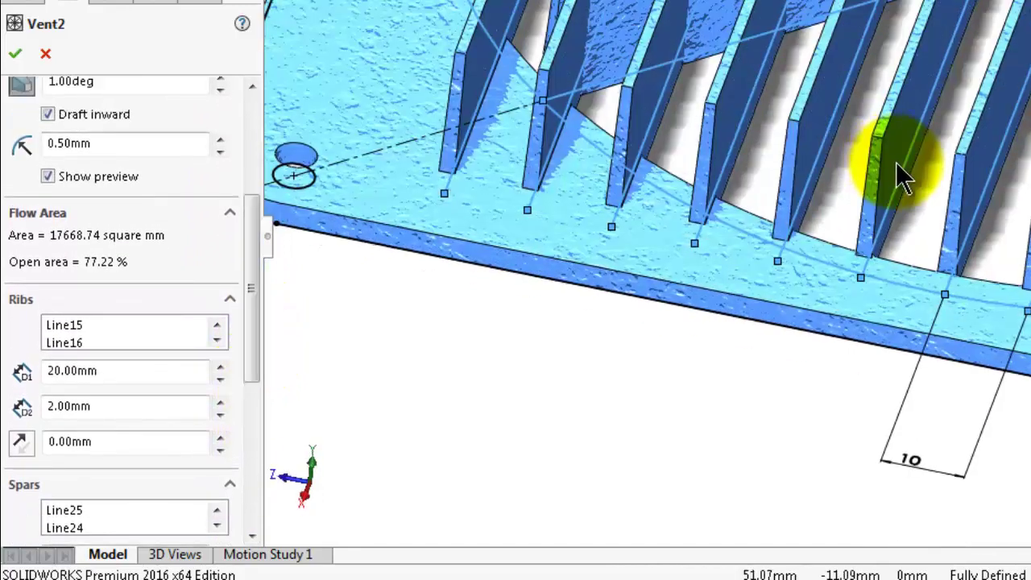
pyautogui.press('Up')
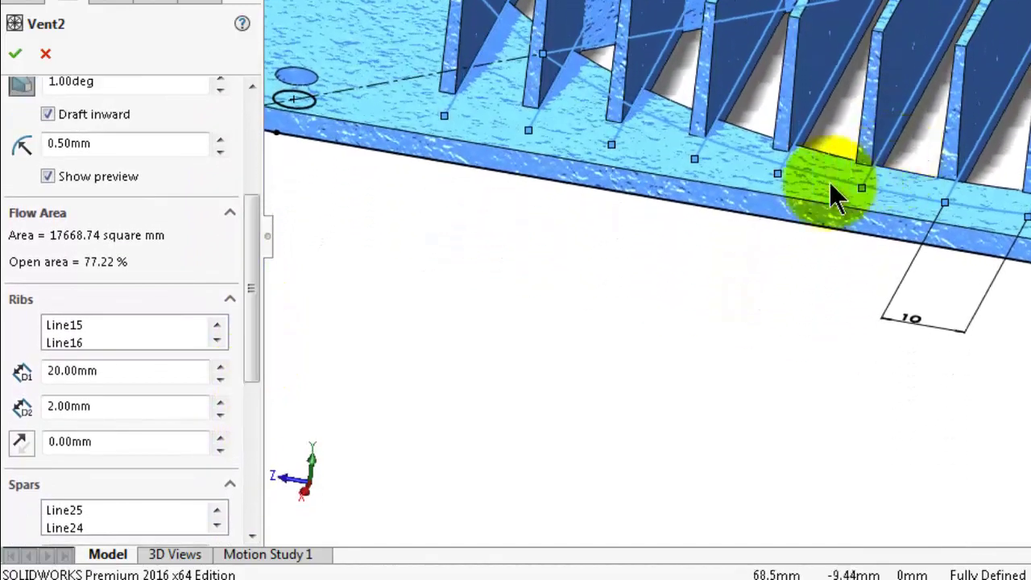
pyautogui.scroll(1, 798, 182)
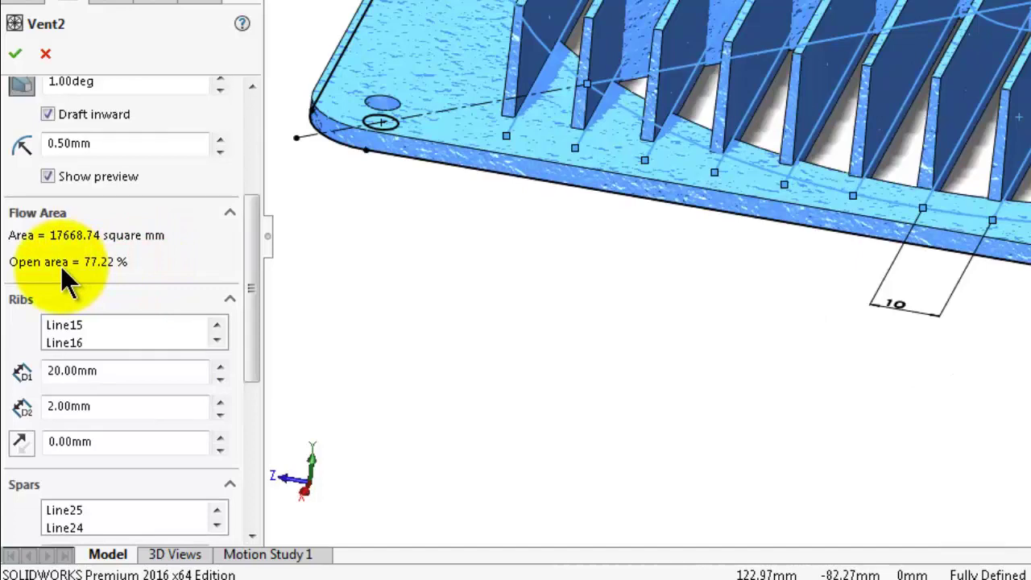
pyautogui.moveTo(773, 193); pyautogui.dragTo(868, 94, button='middle')
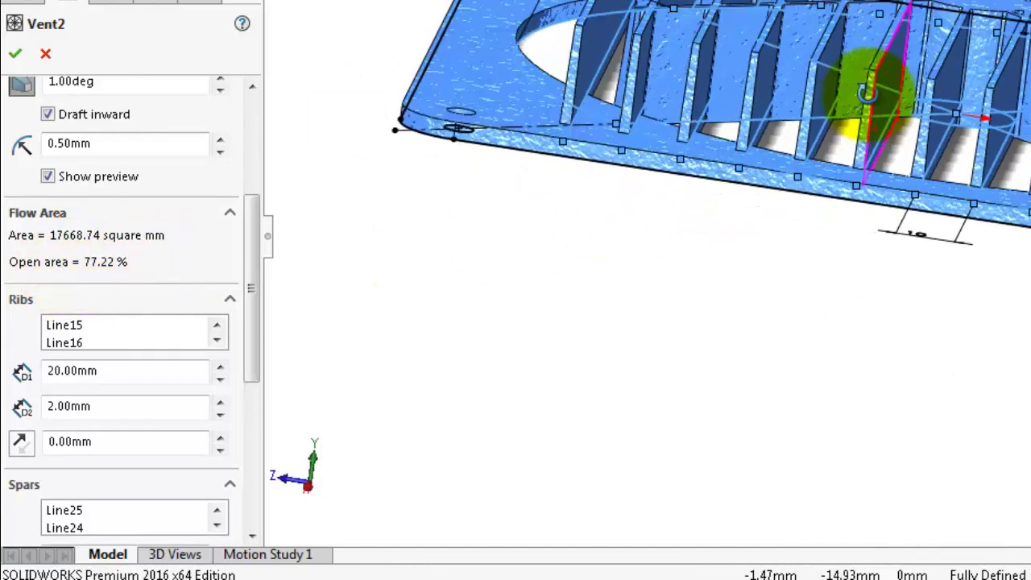
pyautogui.scroll(-5, 867, 101)
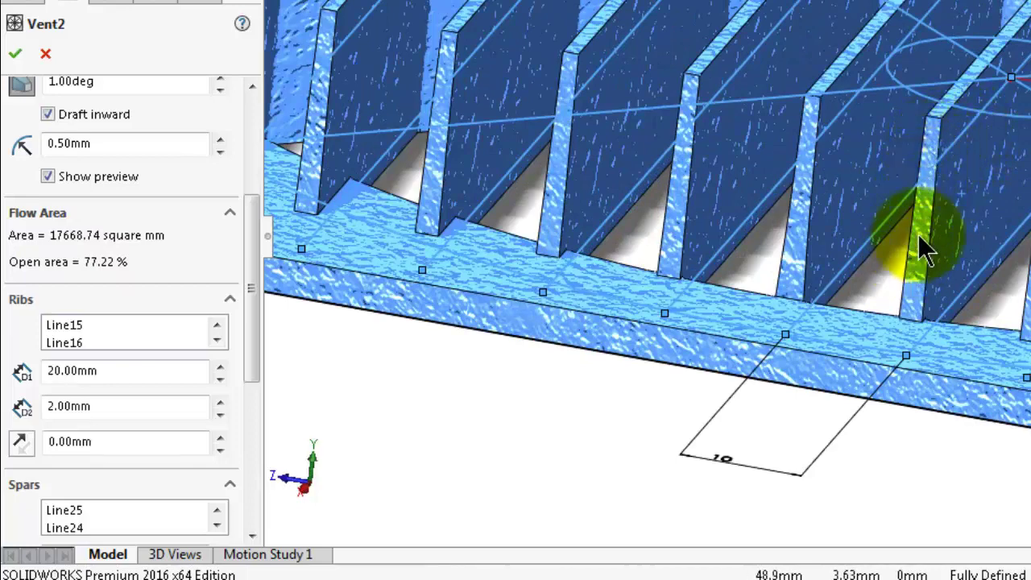
pyautogui.moveTo(939, 249); pyautogui.dragTo(922, 264, button='middle')
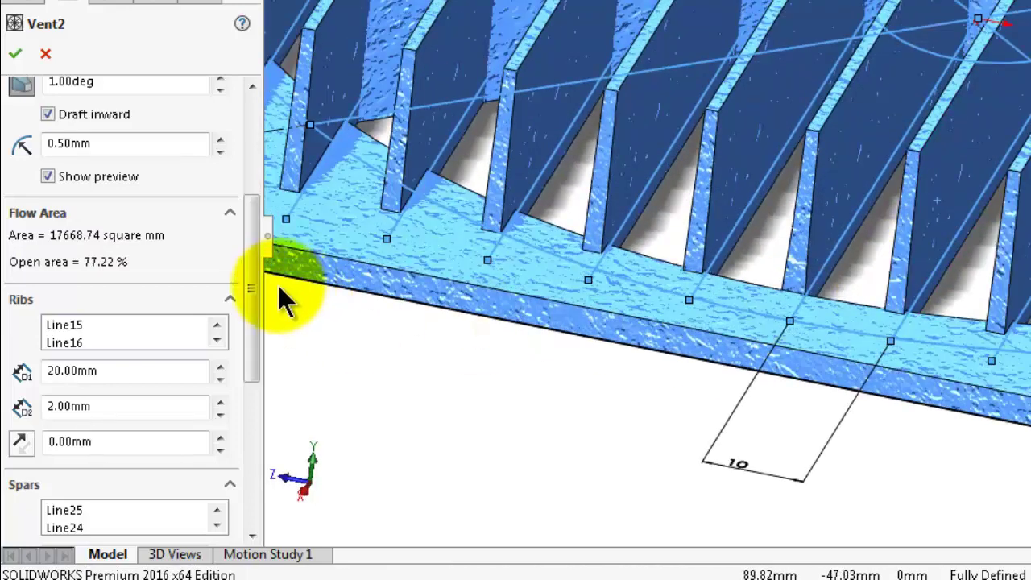
# - Set the depth of the Vent2 ribs to 10 mm and compare them with the spars
pyautogui.moveTo(250, 286); pyautogui.dragTo(224, 338)
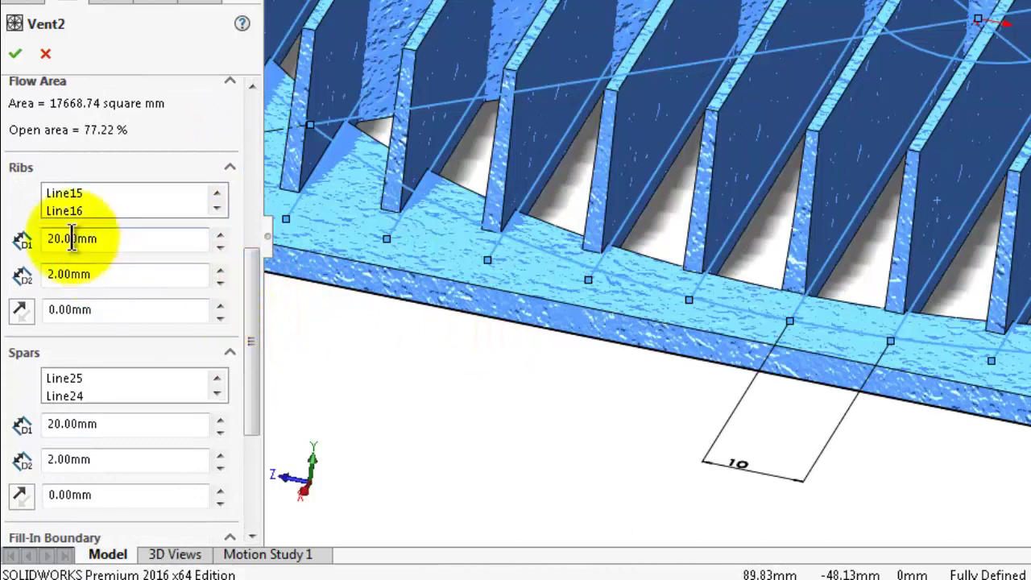
pyautogui.moveTo(119, 239); pyautogui.dragTo(58, 242)
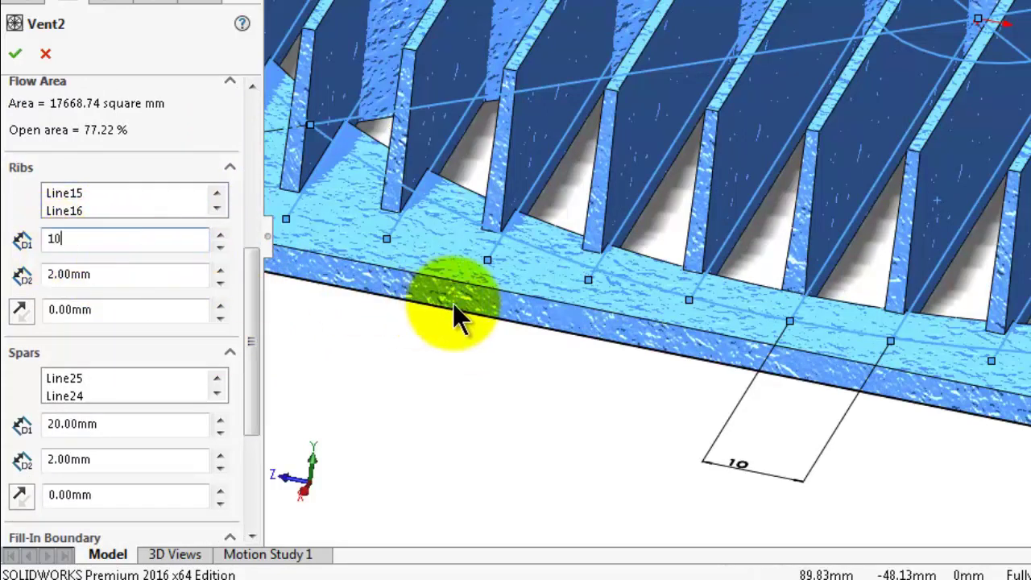
pyautogui.press('Return')
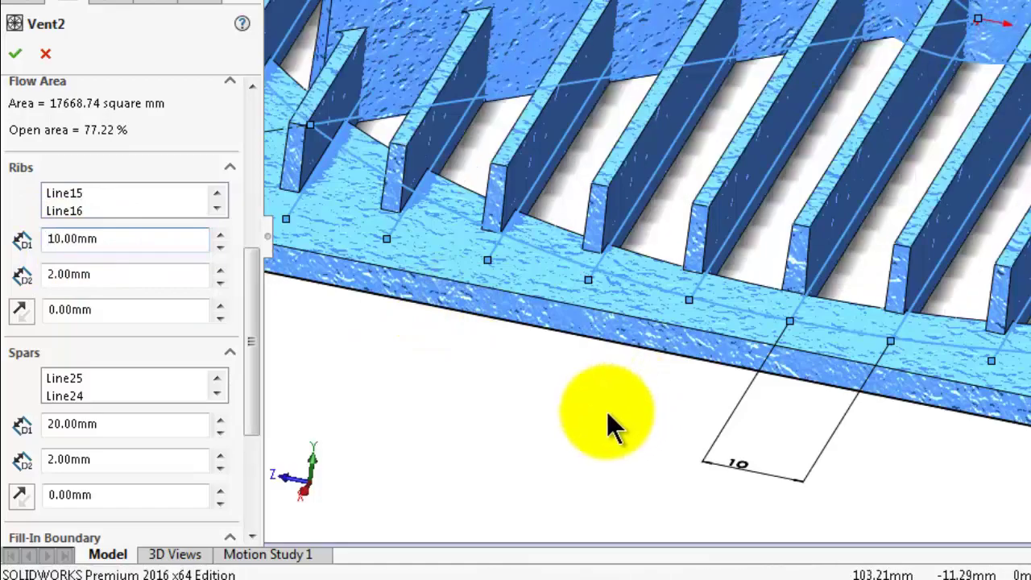
pyautogui.moveTo(608, 411); pyautogui.dragTo(804, 182, button='middle')
pyautogui.scroll(3, 810, 185)
pyautogui.moveTo(850, 89); pyautogui.dragTo(805, 161, button='middle')
pyautogui.scroll(-1, 798, 129)
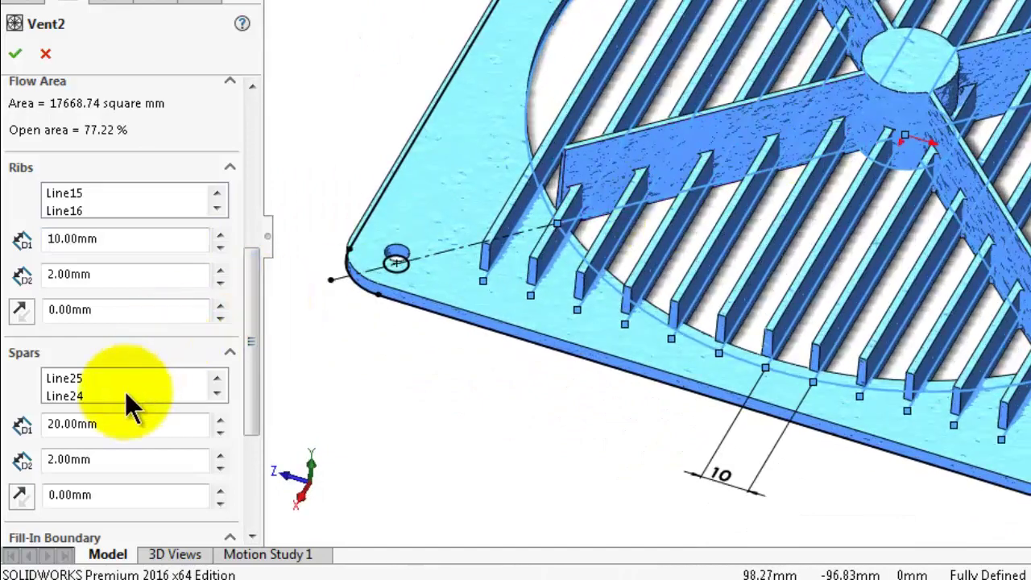
# - Set the depth of the Vent2 ribs back to 20 mm
pyautogui.doubleClick(108, 238)
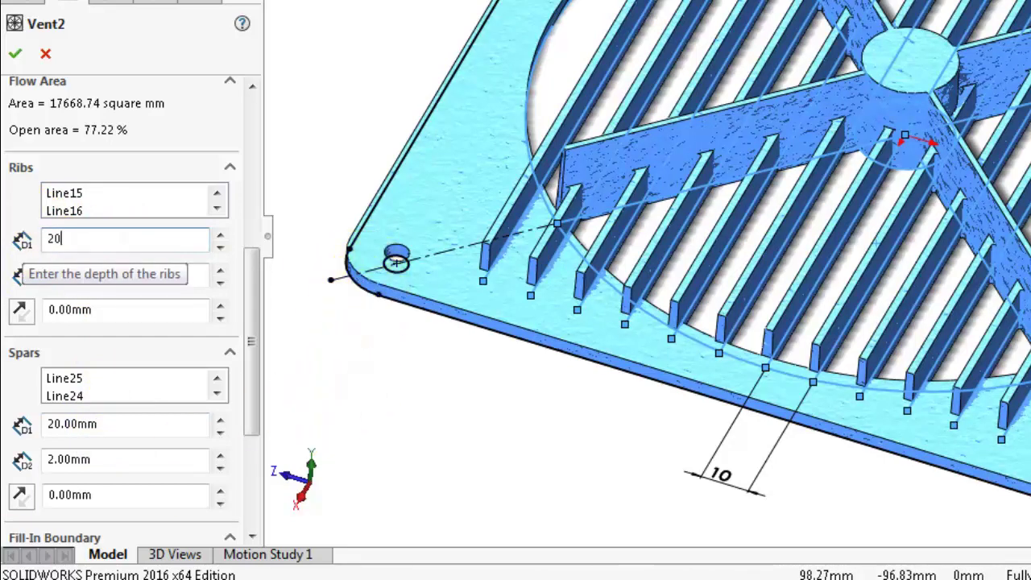
pyautogui.press('Return')
pyautogui.click(418, 398)
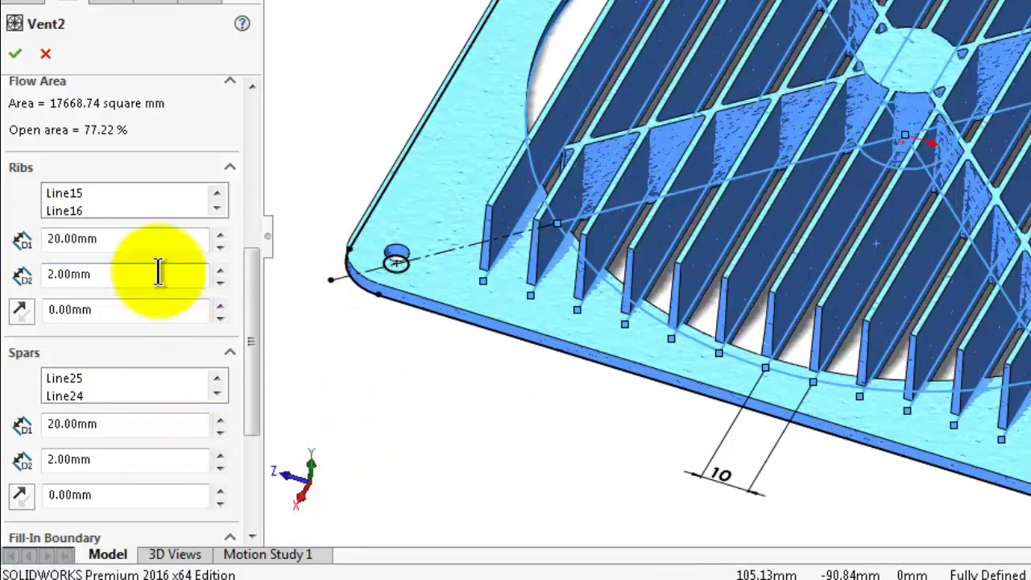
# - Set the width of the Vent2 ribs to 5 mm
pyautogui.moveTo(101, 274); pyautogui.dragTo(29, 275)
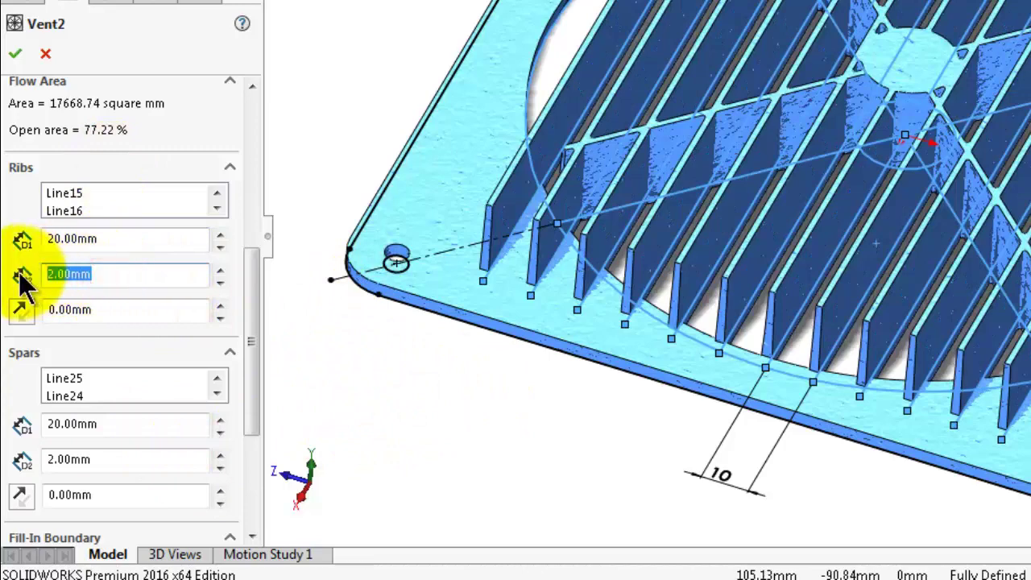
pyautogui.write('5')
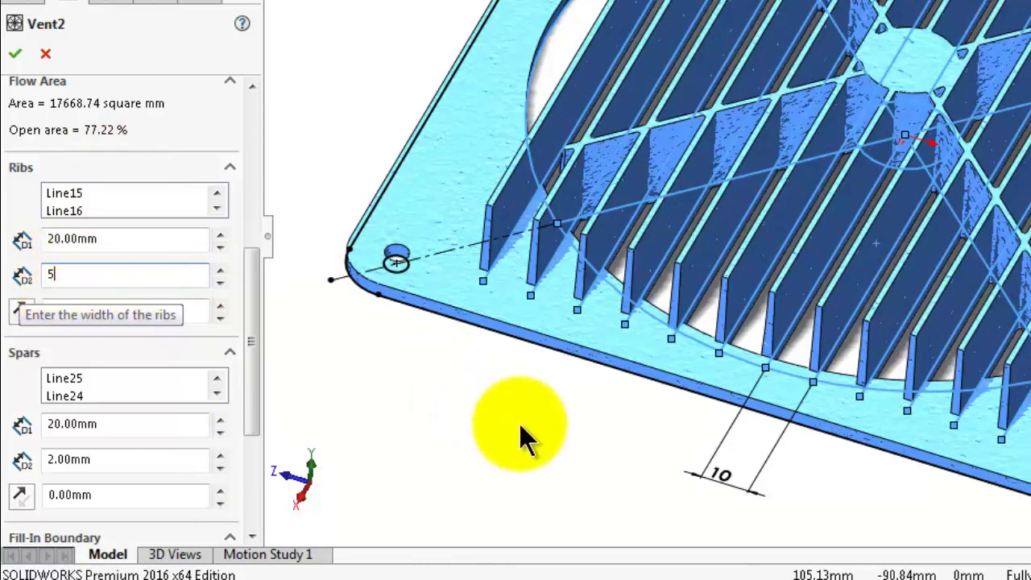
pyautogui.press('Return')
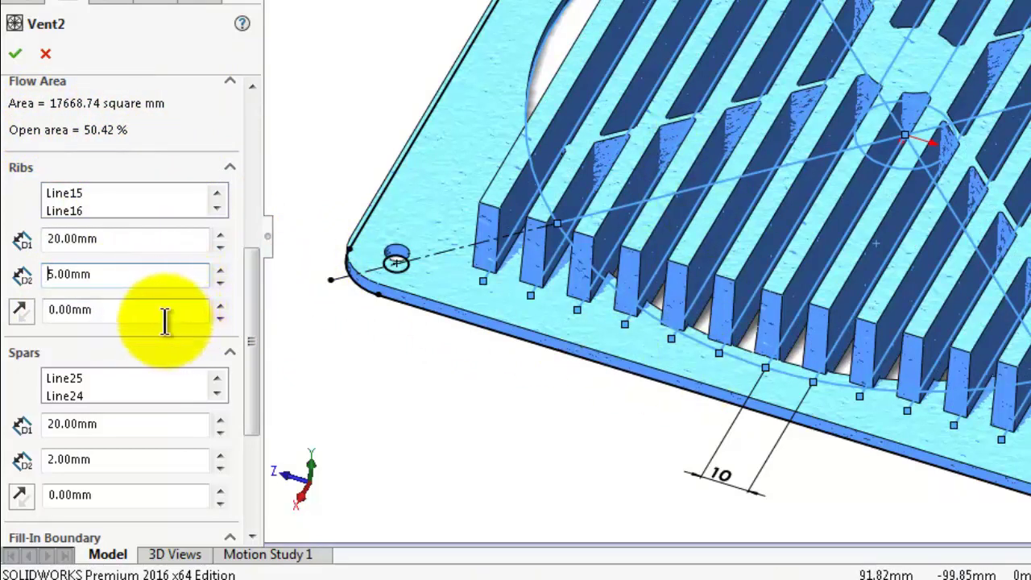
# - Set the rib width back to 2 mm and check the vent's open area
pyautogui.click(123, 278)
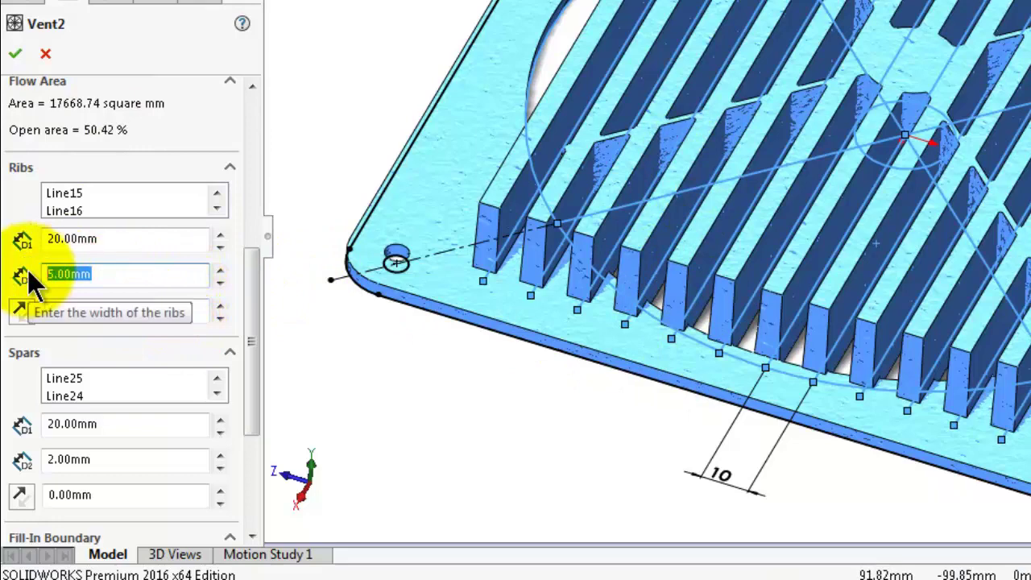
pyautogui.click(481, 413)
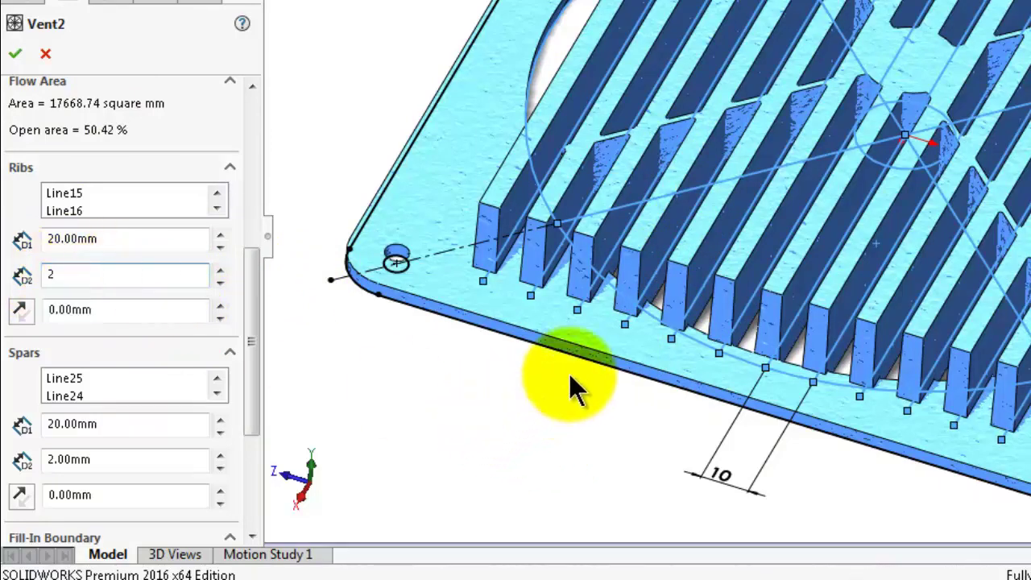
pyautogui.moveTo(536, 410); pyautogui.dragTo(536, 398, button='middle')
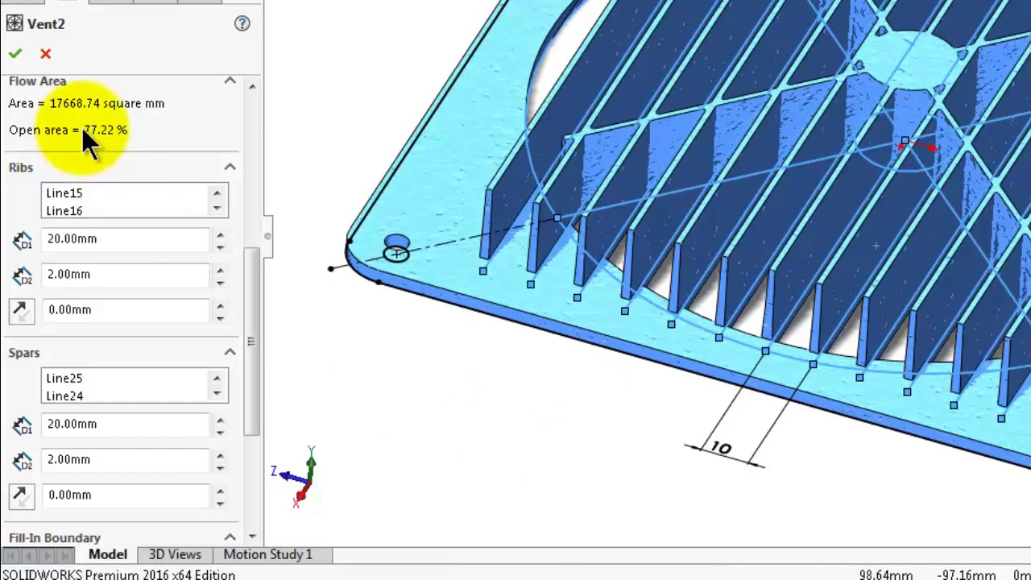
pyautogui.scroll(1, 471, 279)
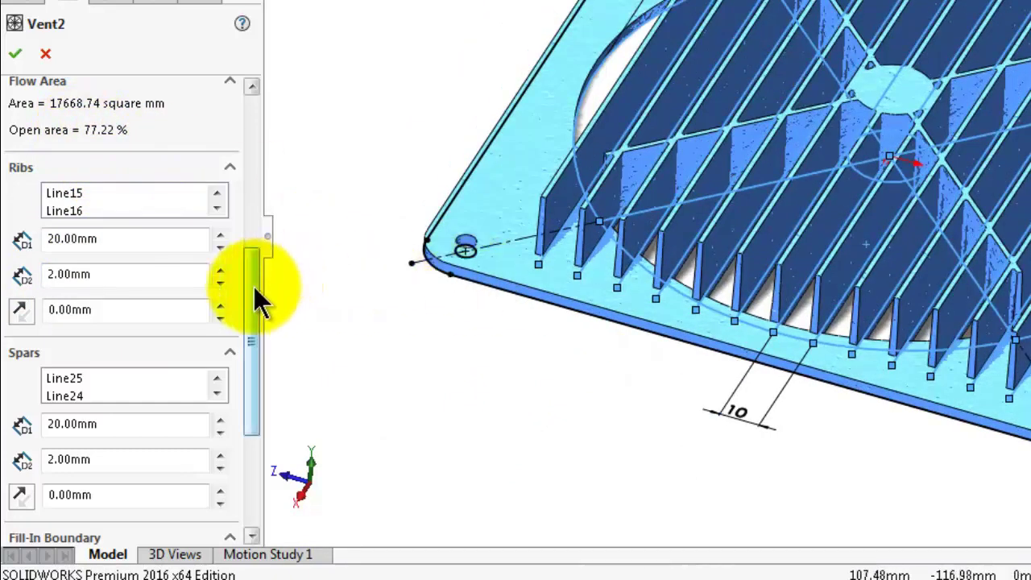
# - Review the spar and fill-in boundary settings of Vent2, and accept the feature
pyautogui.moveTo(253, 282); pyautogui.dragTo(253, 357)
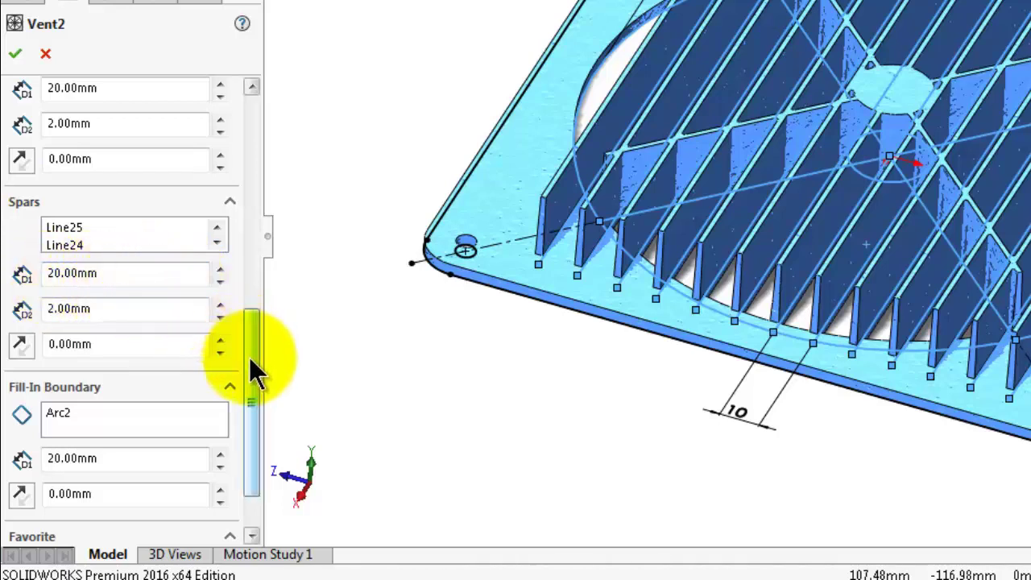
pyautogui.moveTo(248, 362); pyautogui.dragTo(238, 327)
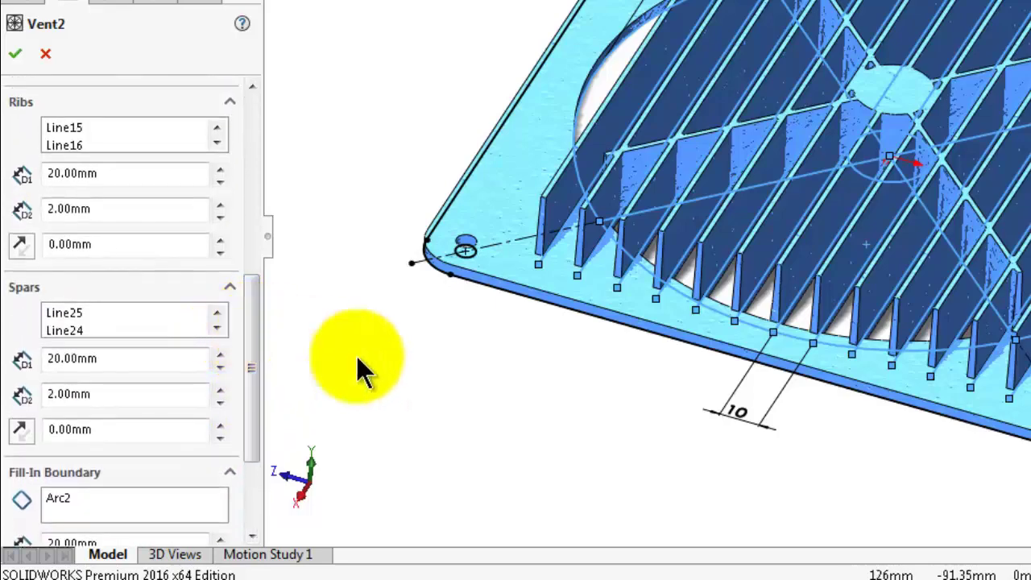
pyautogui.moveTo(570, 391); pyautogui.dragTo(574, 389, button='middle')
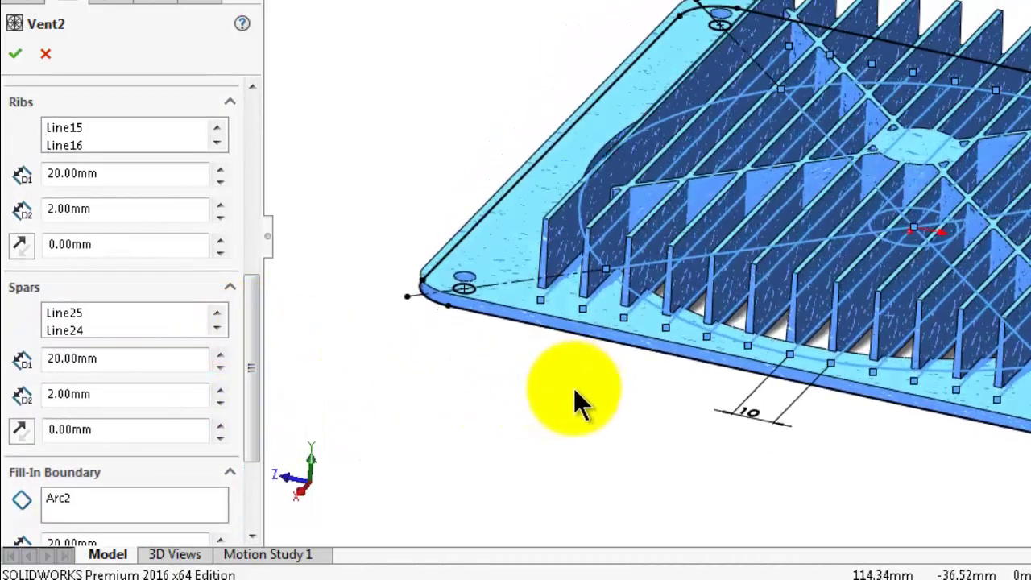
pyautogui.click(14, 53)
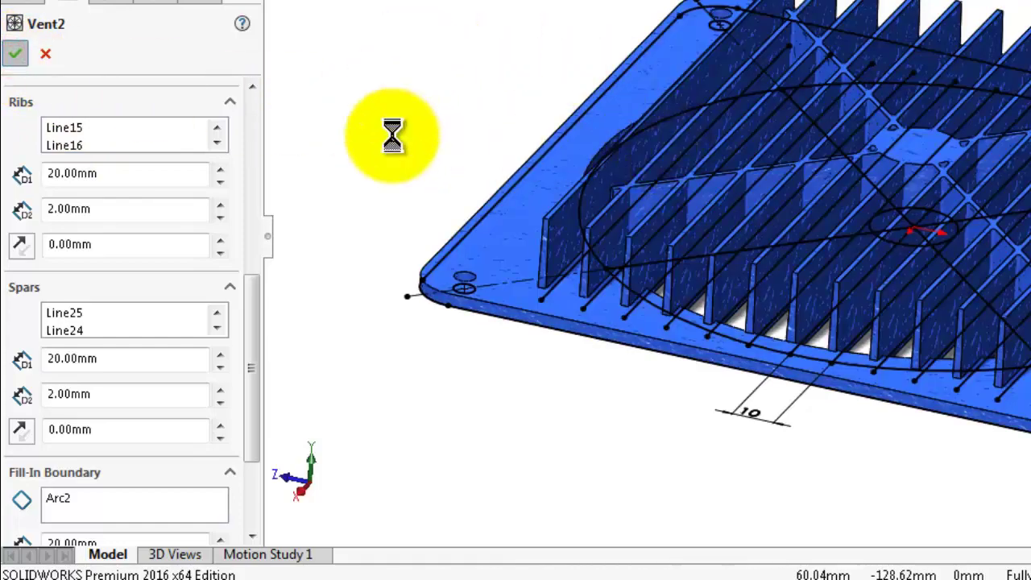
# - Roll the fan grill forward to the end of its history to include Cut-Revolve1
pyautogui.scroll(1, 1012, 129)
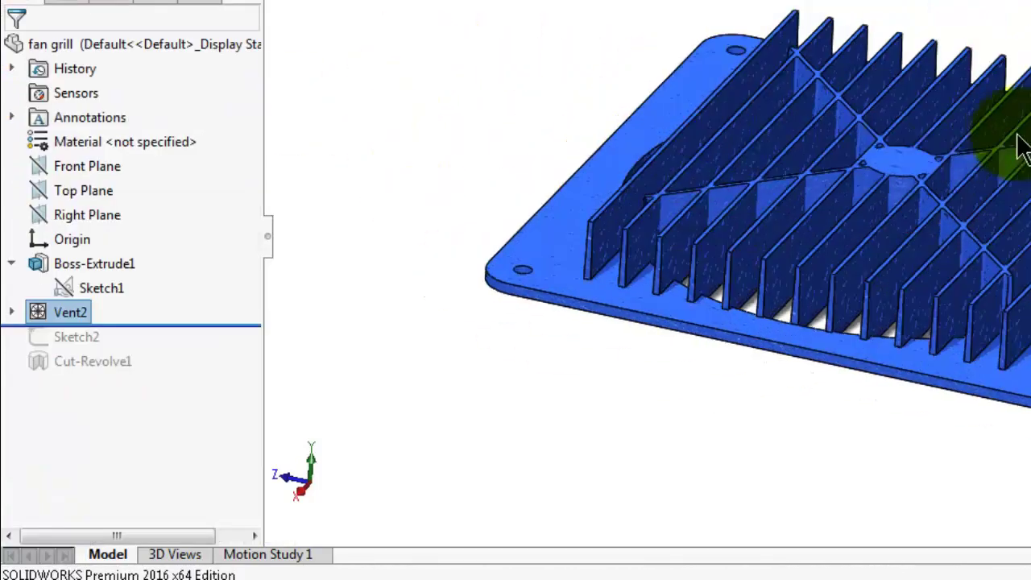
pyautogui.moveTo(1015, 143); pyautogui.dragTo(999, 249, button='middle')
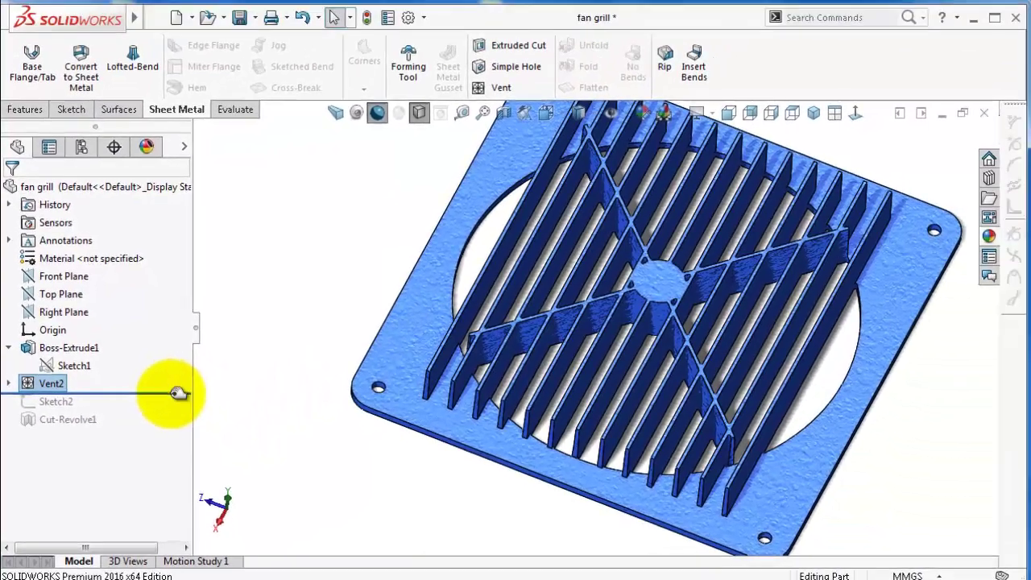
pyautogui.moveTo(223, 347); pyautogui.dragTo(214, 393)
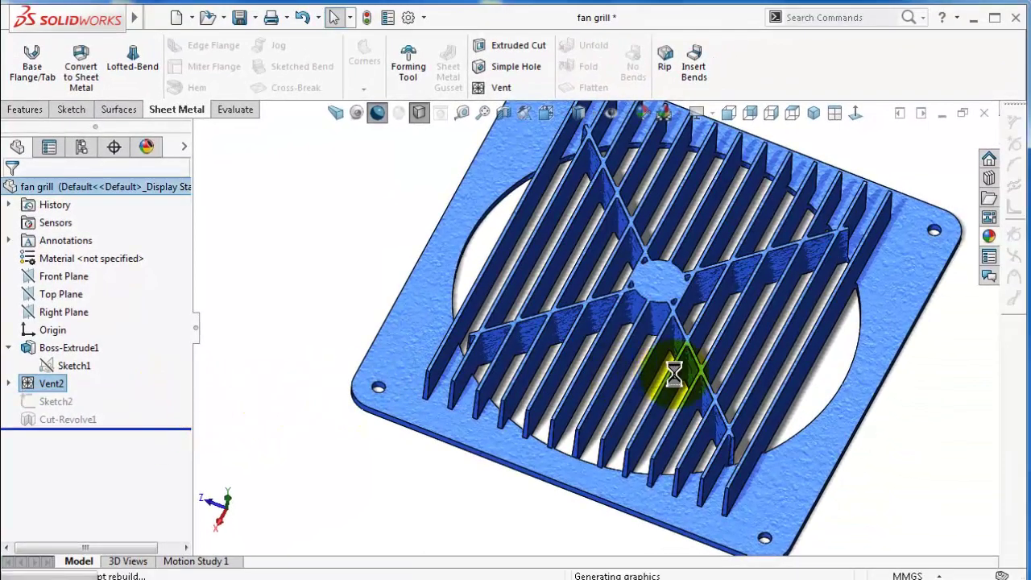
pyautogui.moveTo(667, 380); pyautogui.dragTo(669, 273, button='middle')
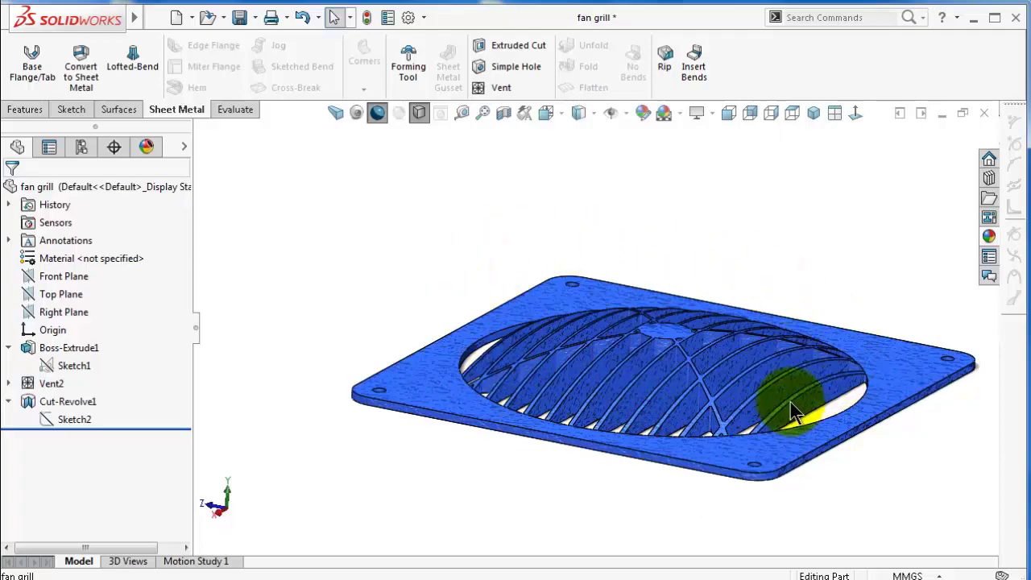
# - Inspect the domed ribs and spars of the complete fan grill from several angles, and hide the feature tree
pyautogui.moveTo(782, 410); pyautogui.dragTo(732, 295, button='middle')
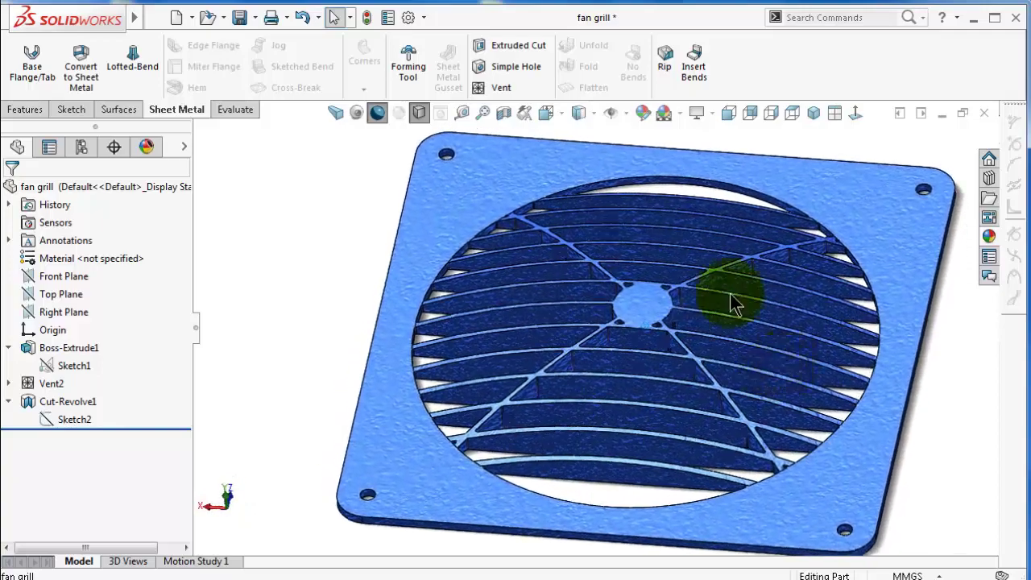
pyautogui.press('Down')
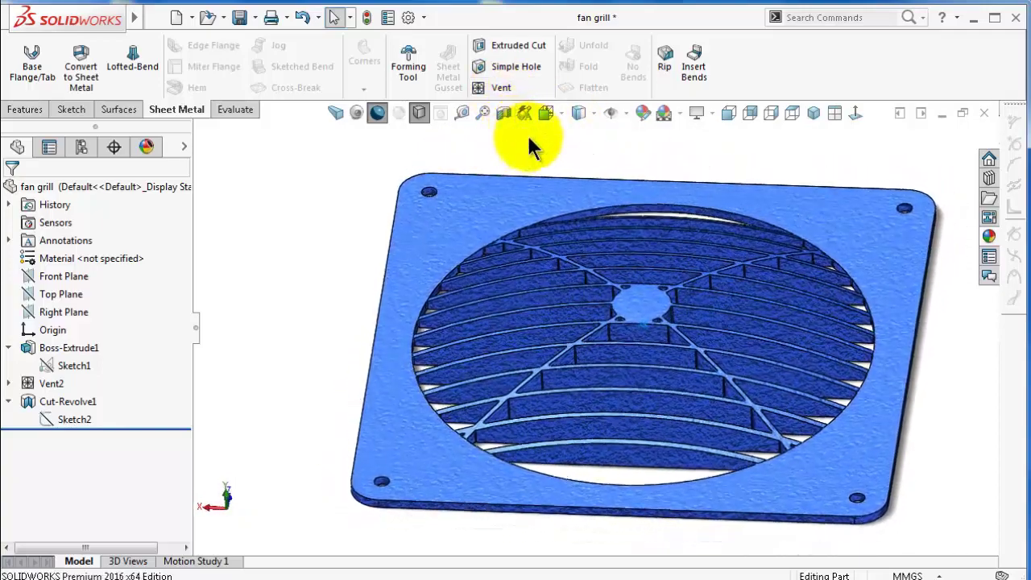
pyautogui.press('Right')
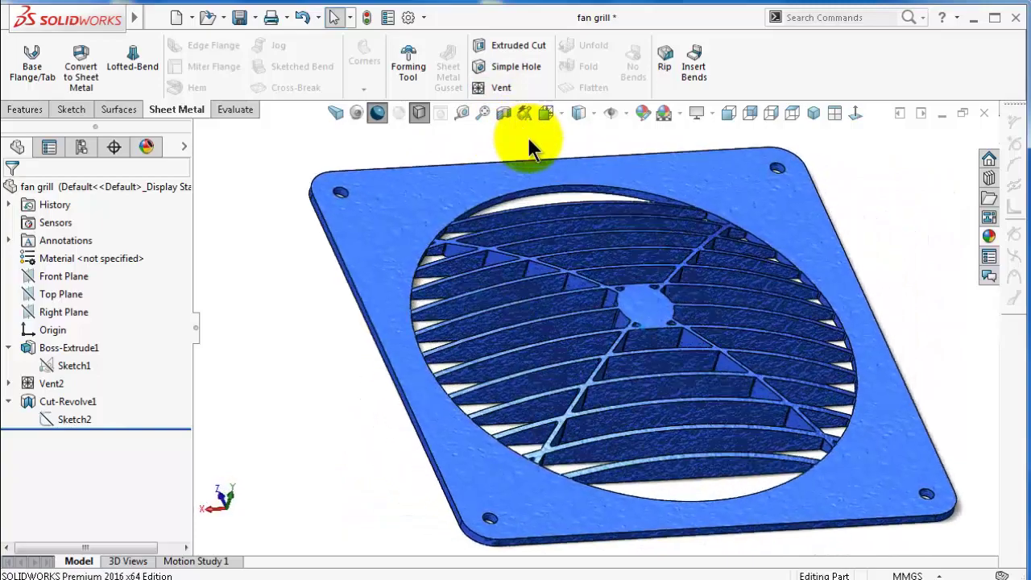
pyautogui.press('Down')
pyautogui.press('Down')
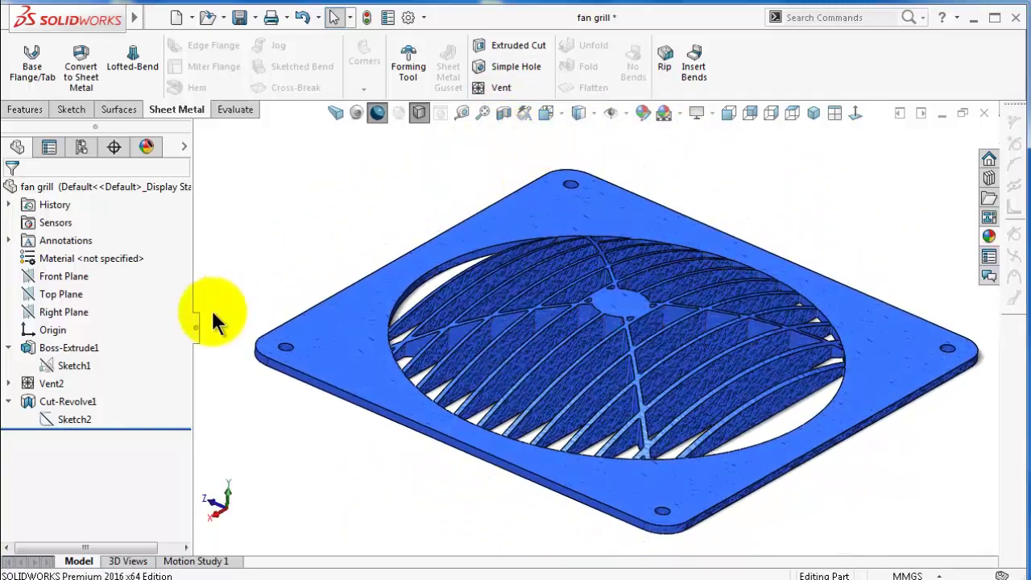
pyautogui.click(195, 329)
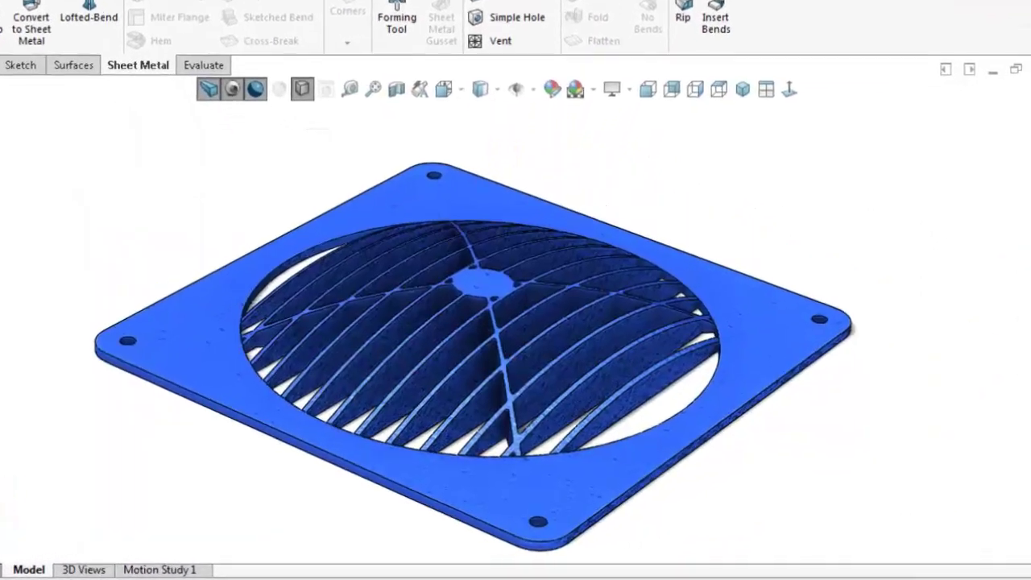